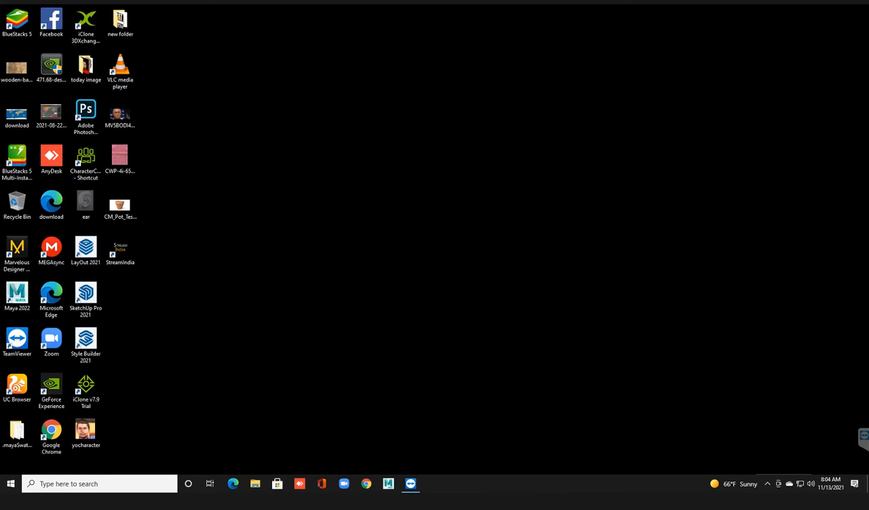
click(340, 177)
right_click(327, 109)
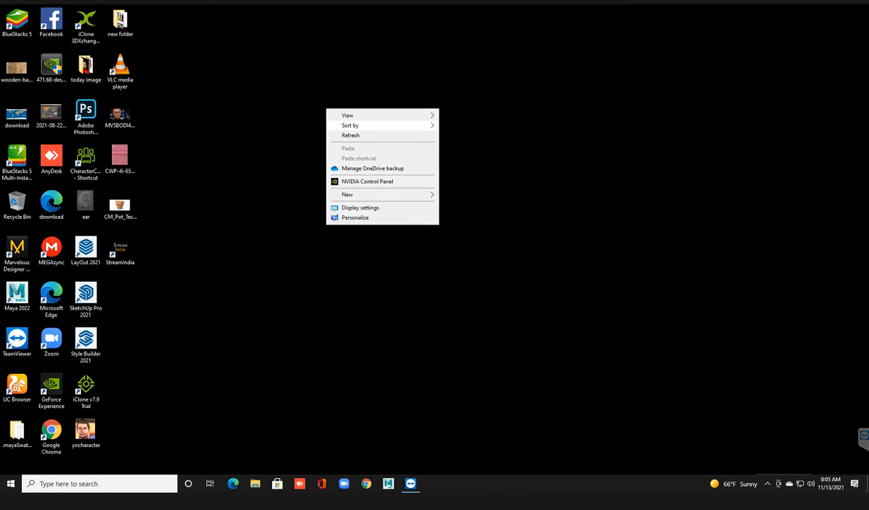
click(351, 136)
right_click(339, 112)
click(354, 139)
right_click(335, 122)
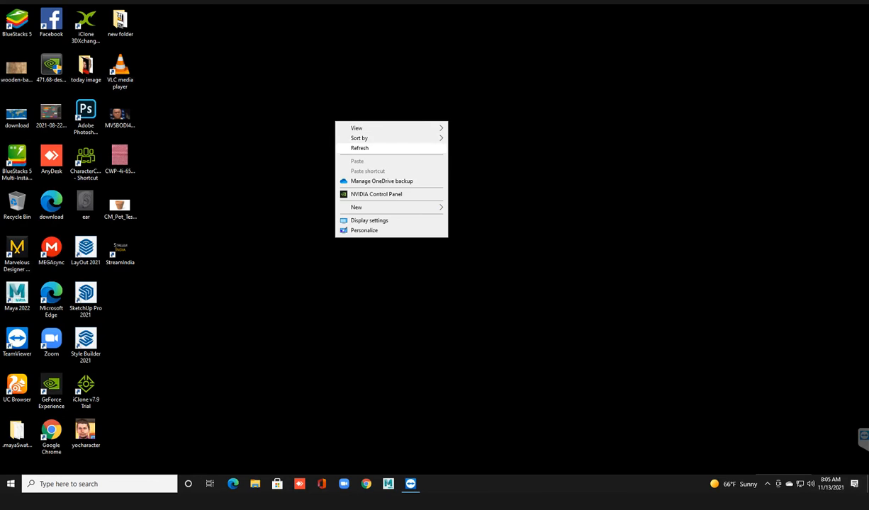
click(354, 148)
right_click(326, 116)
click(344, 143)
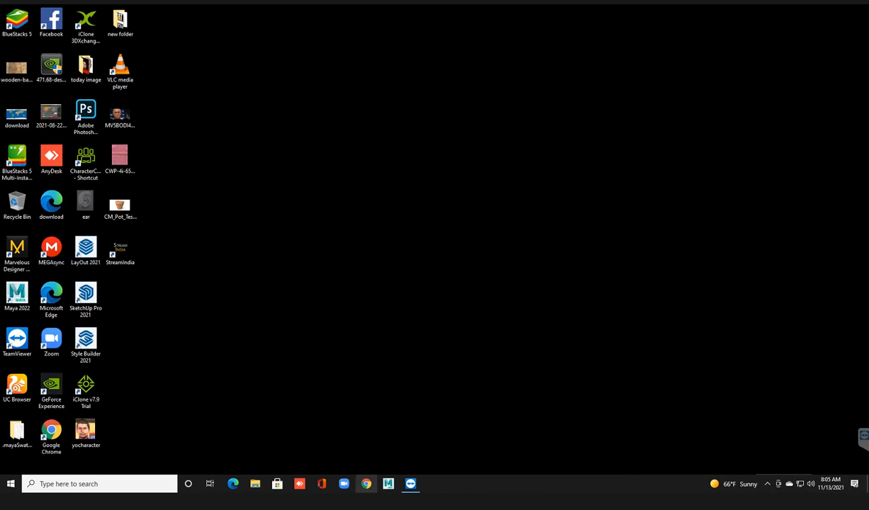
right_click(339, 114)
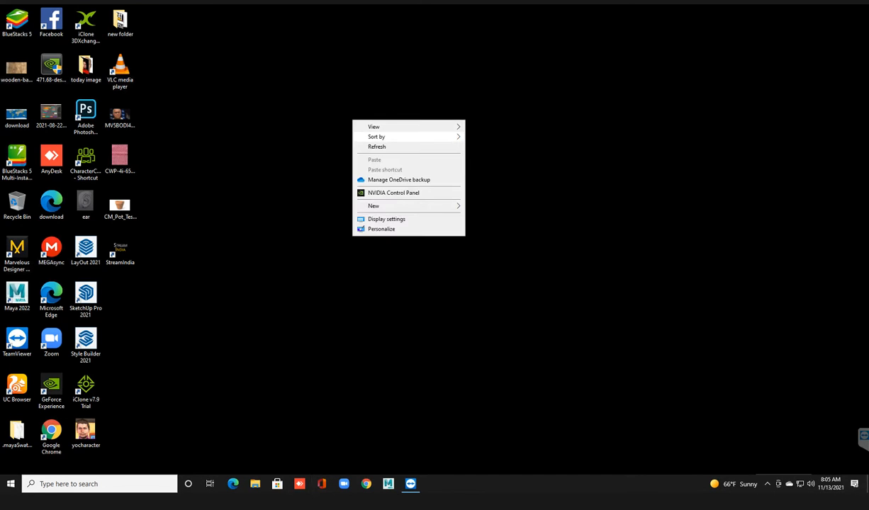
click(354, 145)
drag(346, 118, 443, 195)
right_click(345, 110)
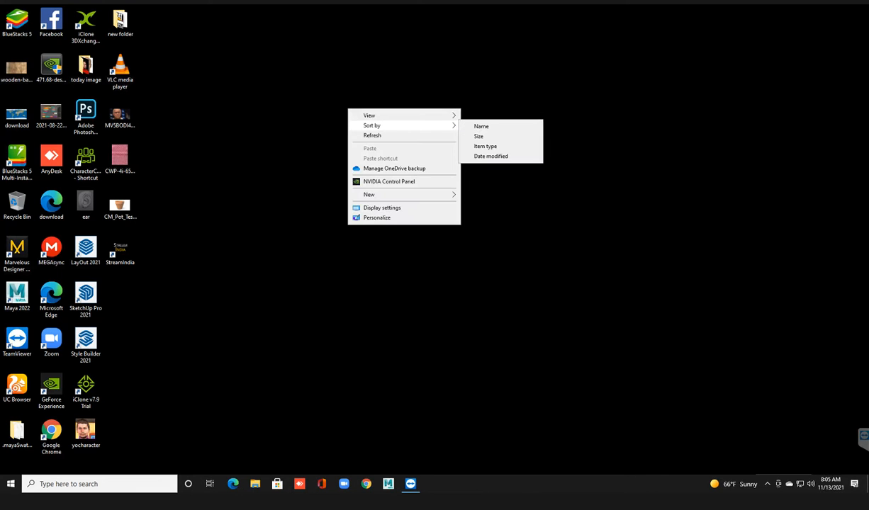
click(358, 135)
right_click(365, 127)
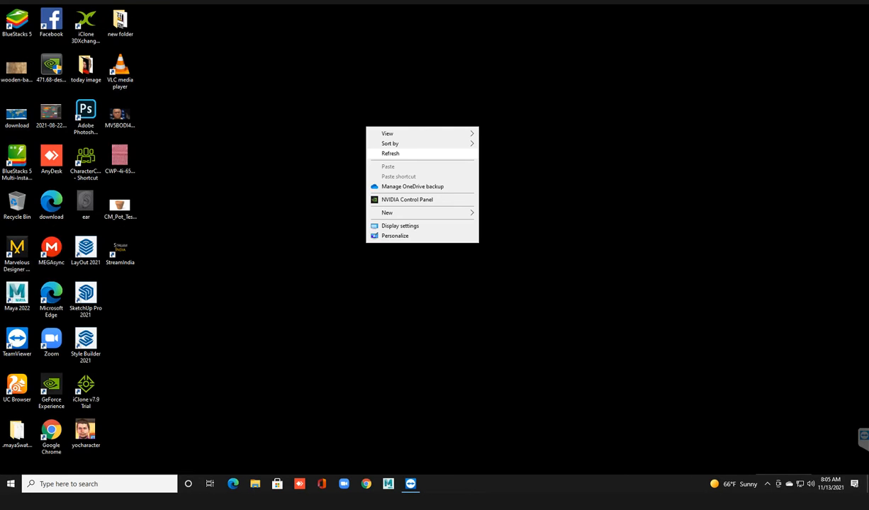
click(389, 153)
drag(308, 101, 399, 173)
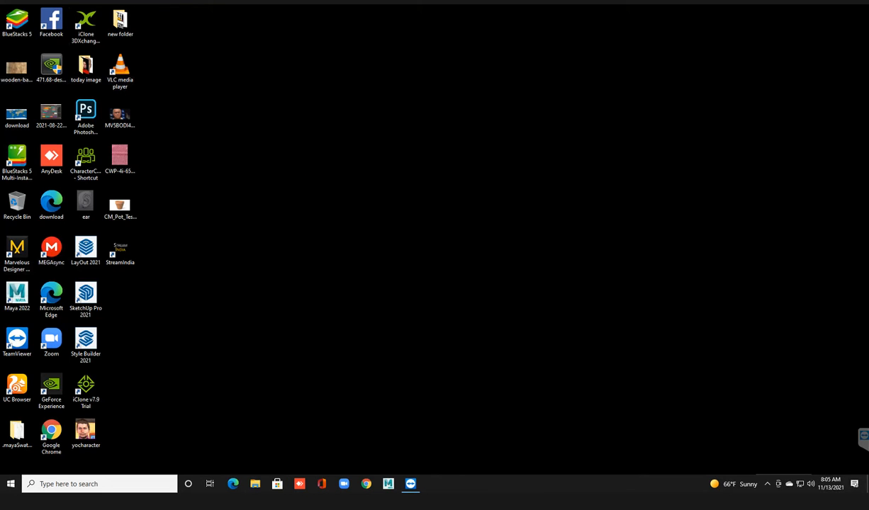
double_click(85, 25)
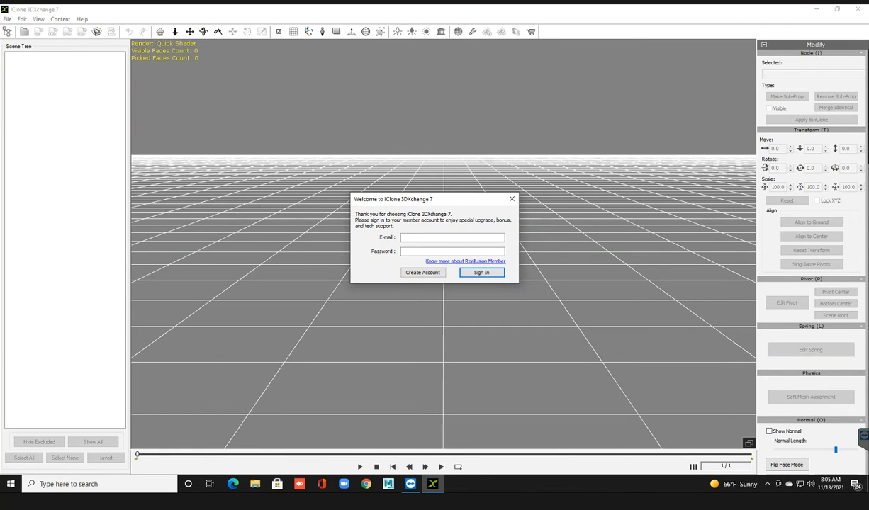
click(511, 200)
mouse_move(443, 244)
middle_down()
mouse_move(449, 251)
mouse_move(440, 253)
middle_up()
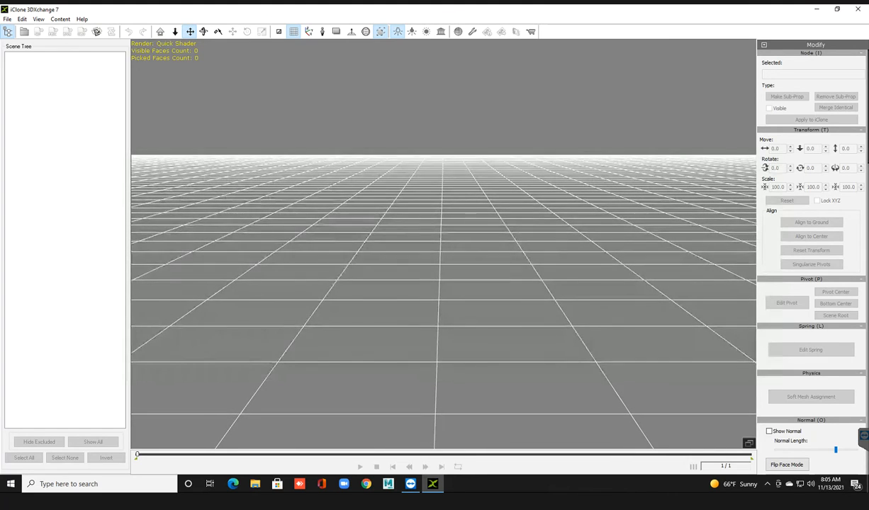
right_drag(440, 254, 517, 256)
right_drag(443, 244, 547, 248)
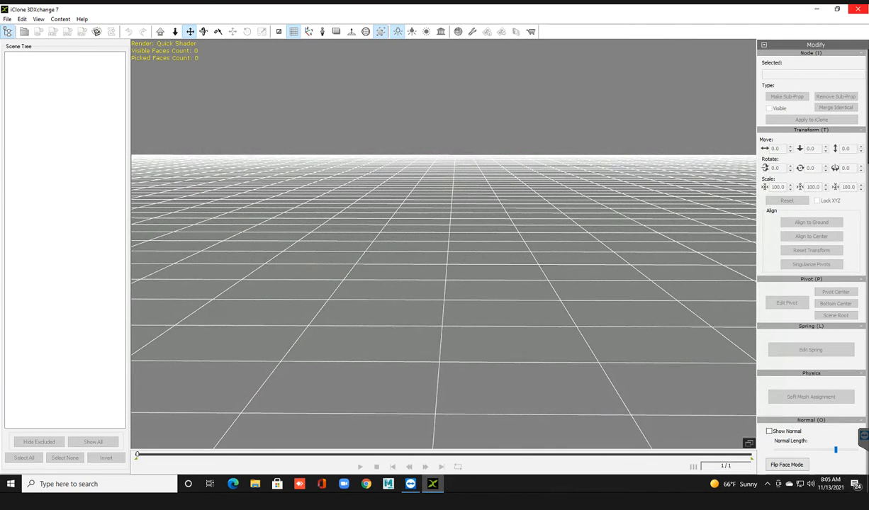
click(857, 9)
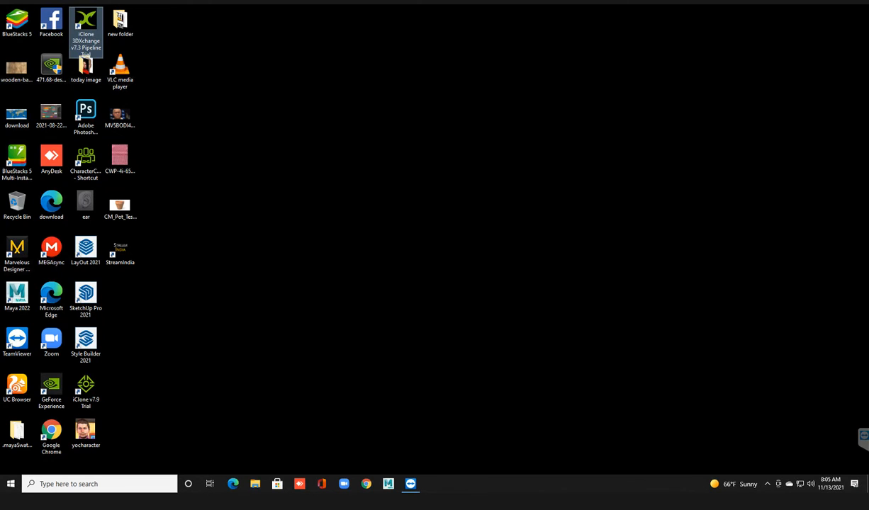
right_click(515, 84)
click(541, 111)
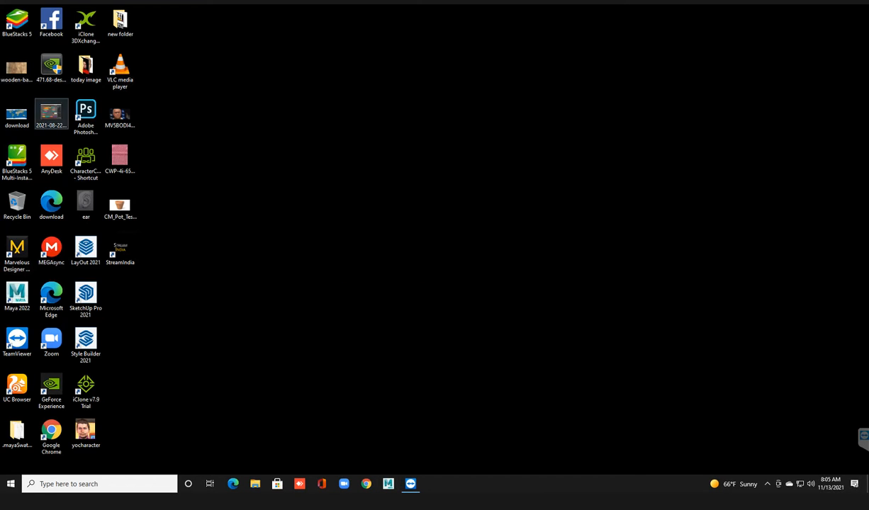
Launch iClone v7.9 Trial from the desktop and decline the sign-up offer.
double_click(85, 389)
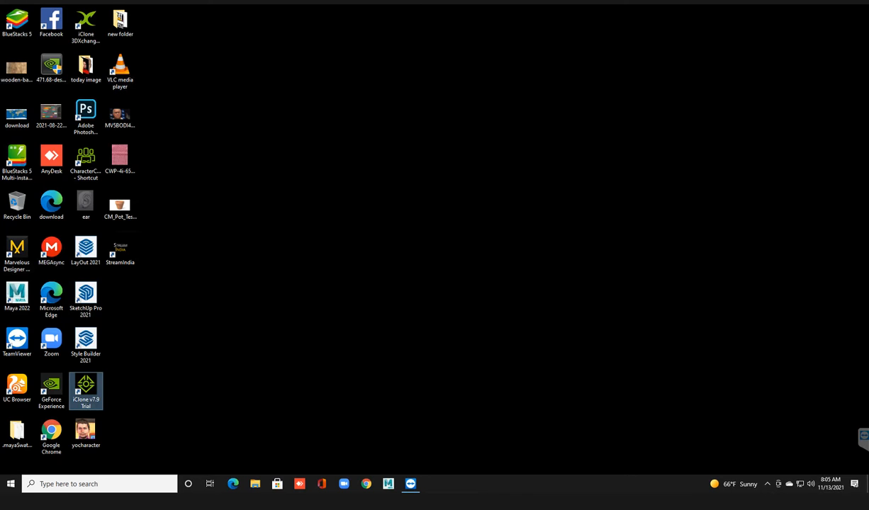
right_click(249, 114)
click(273, 140)
right_click(316, 54)
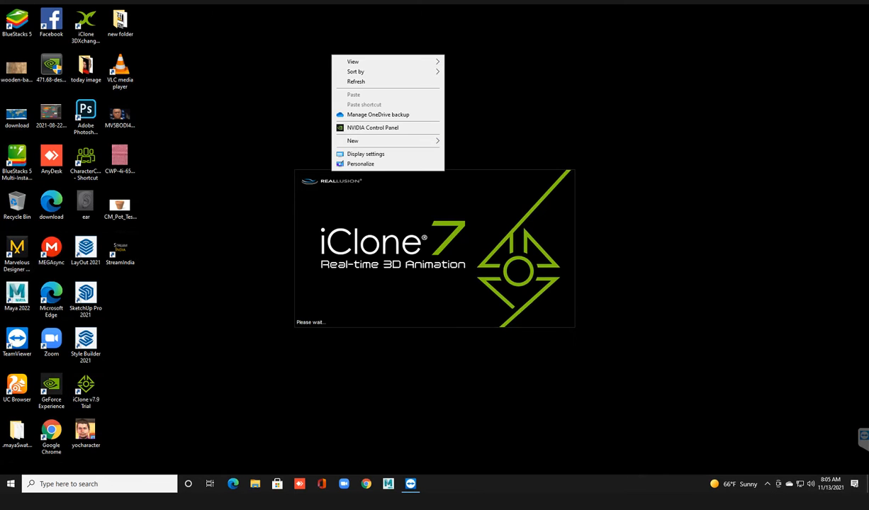
click(340, 80)
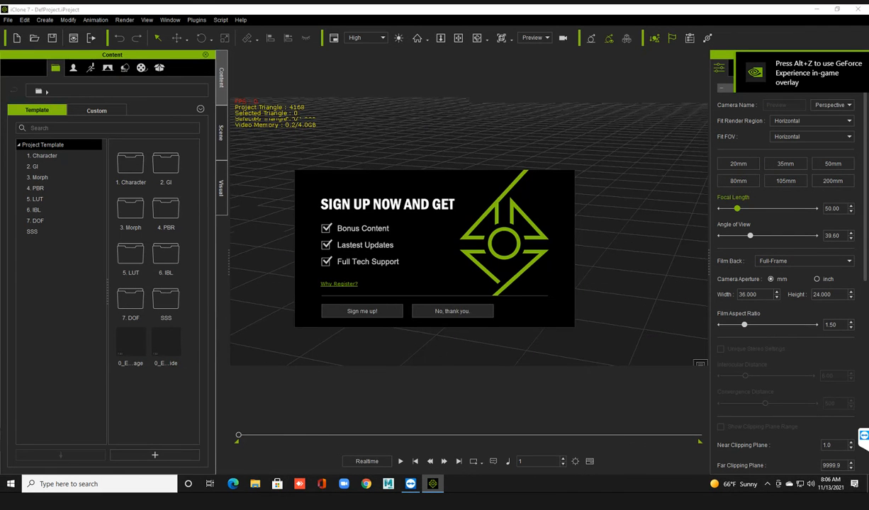
click(453, 311)
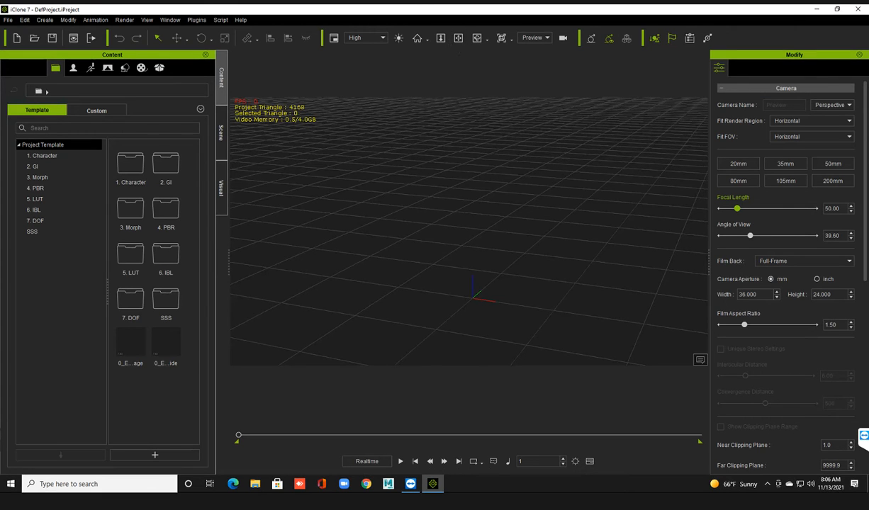
Add the Butte terrain from the Height Map_Large set templates to the empty scene.
alt+right_drag(454, 234, 522, 222)
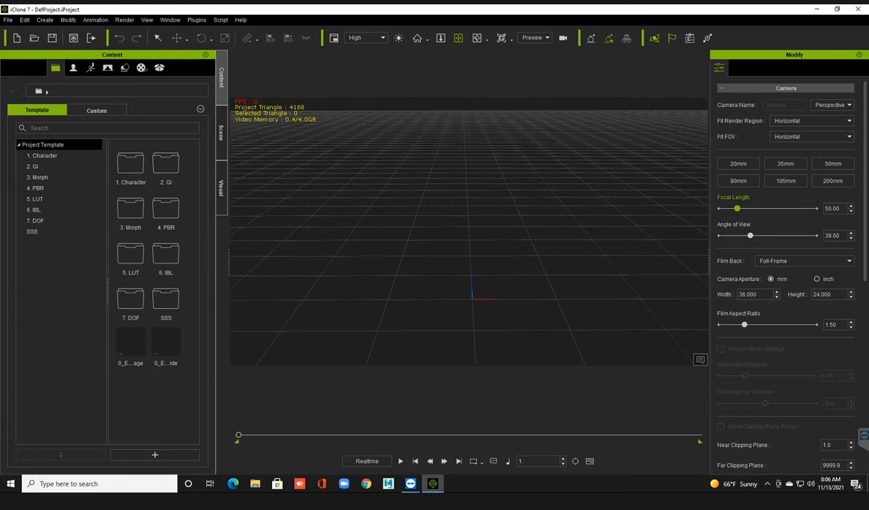
drag(432, 220, 452, 227)
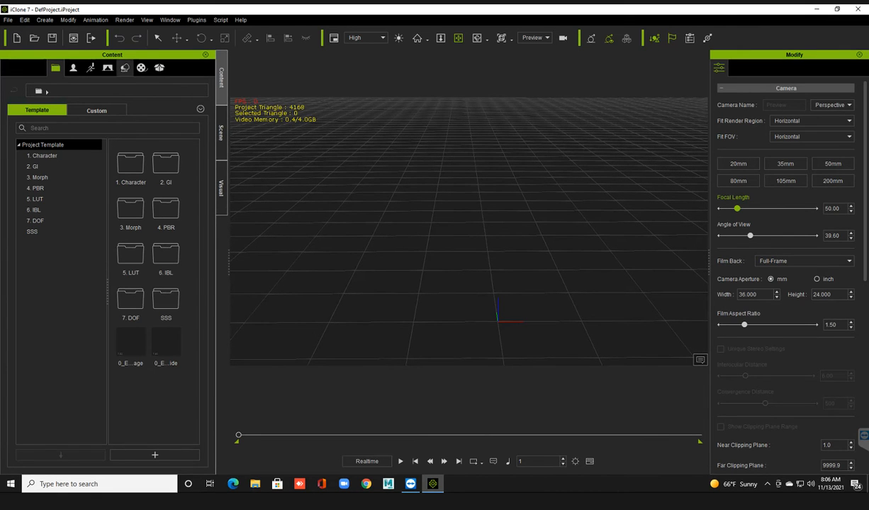
click(125, 67)
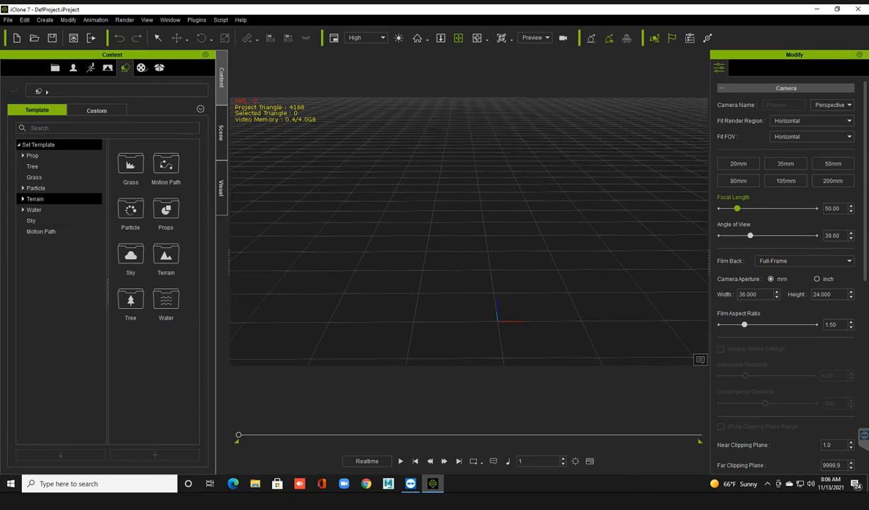
click(35, 199)
click(23, 199)
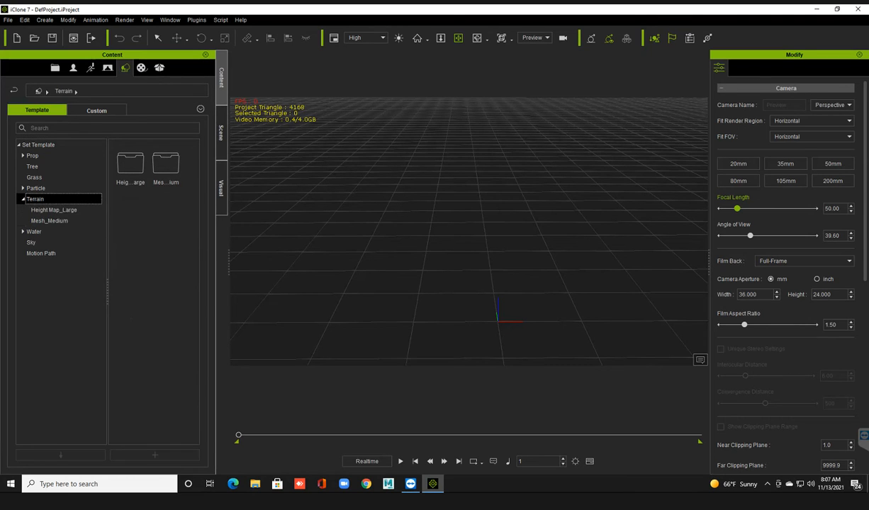
click(54, 209)
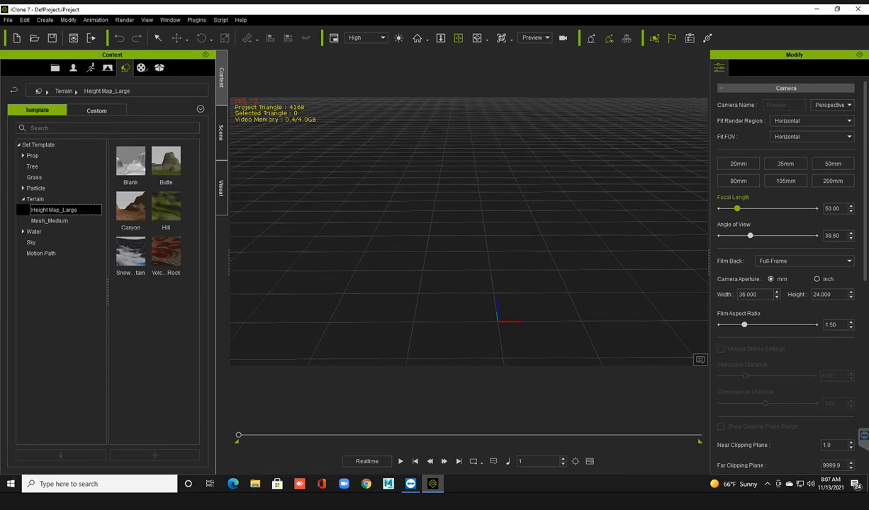
ctrl+scroll(145, 325, up, 2)
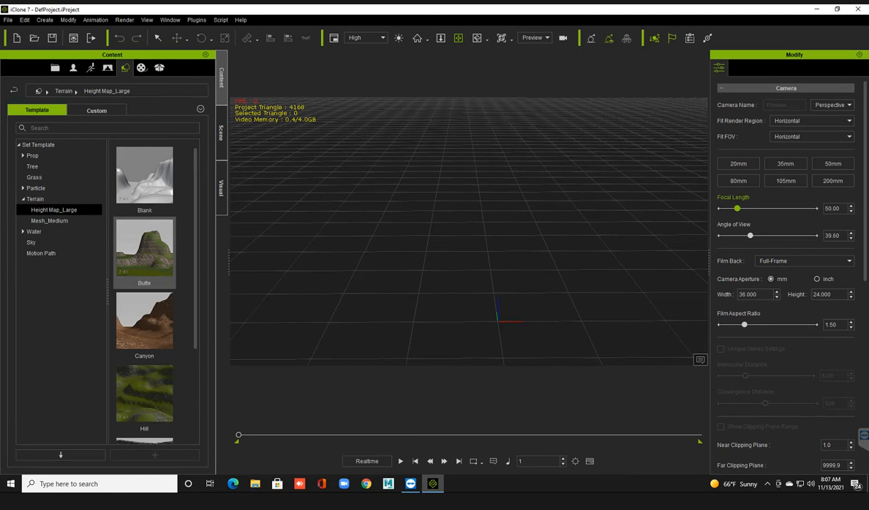
drag(145, 248, 451, 249)
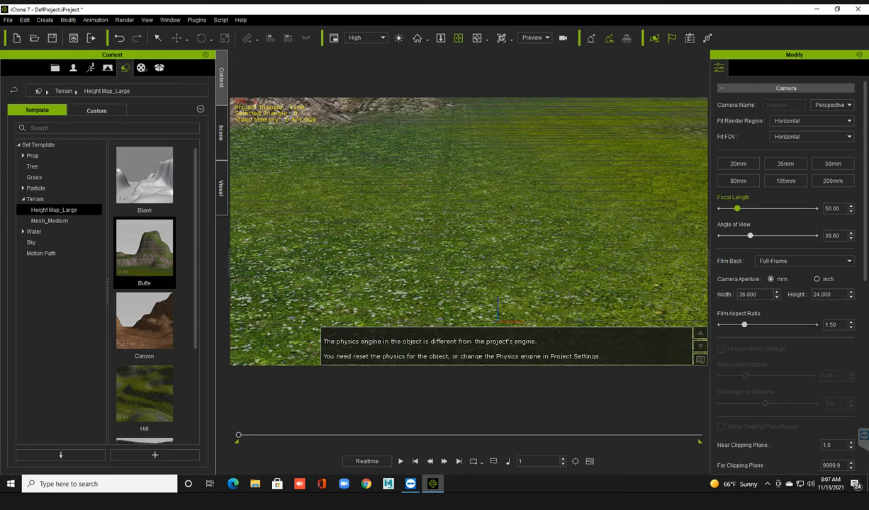
scroll(468, 231, down, 2)
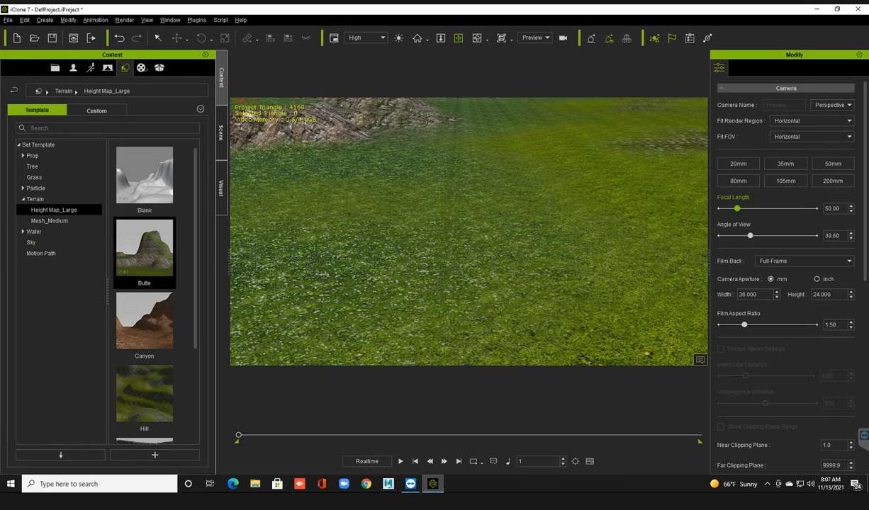
right_drag(467, 232, 582, 209)
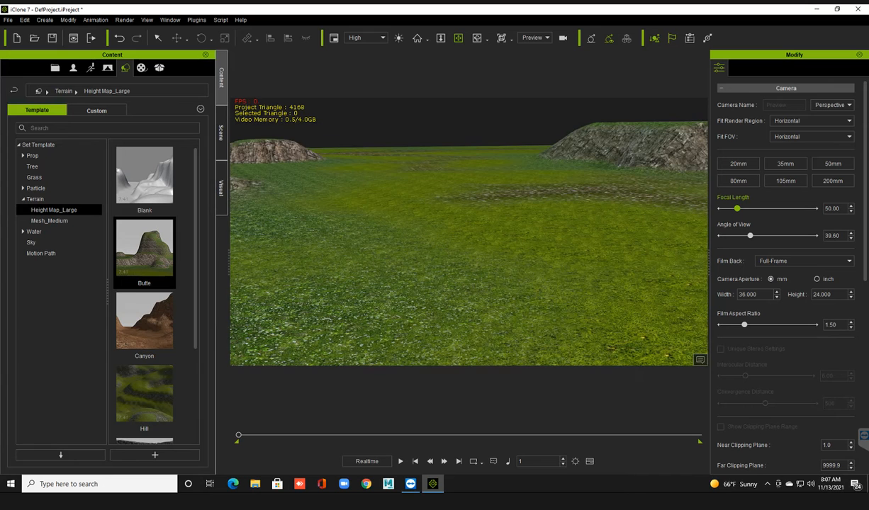
Select the Butte terrain in the scene list and set its height scale to 29.
click(220, 132)
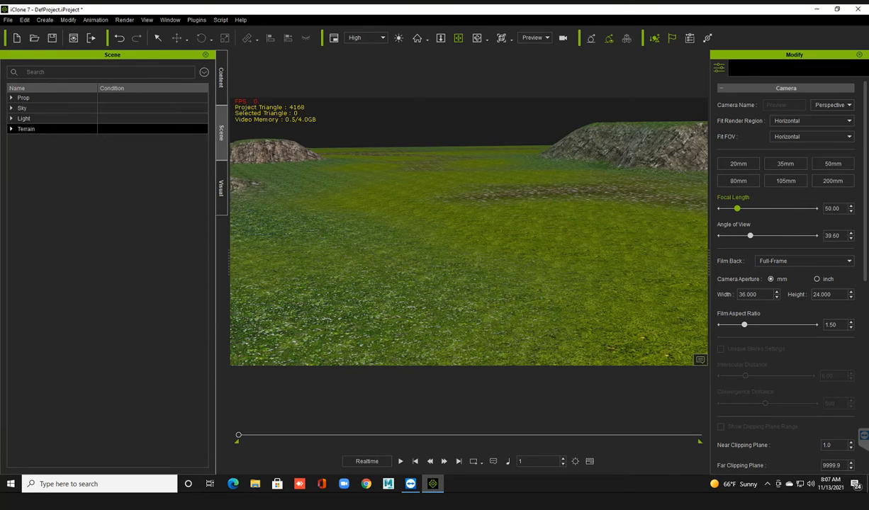
click(26, 129)
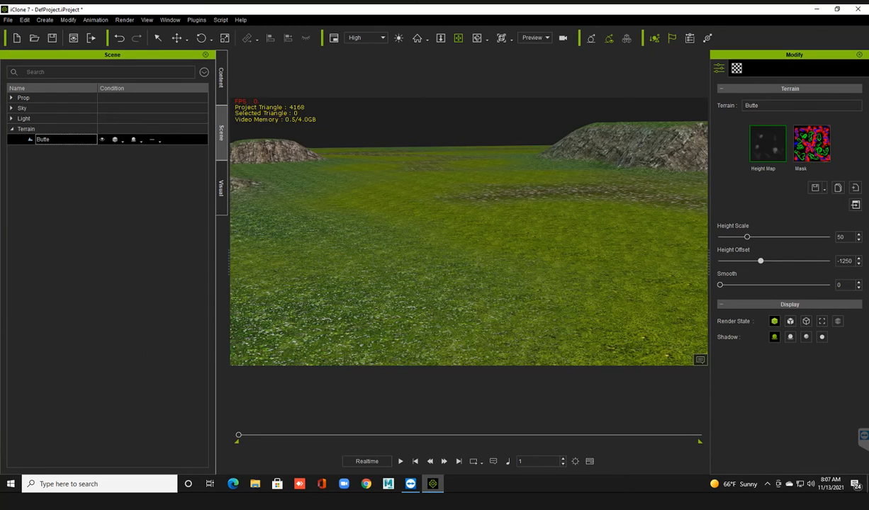
right_drag(453, 248, 641, 250)
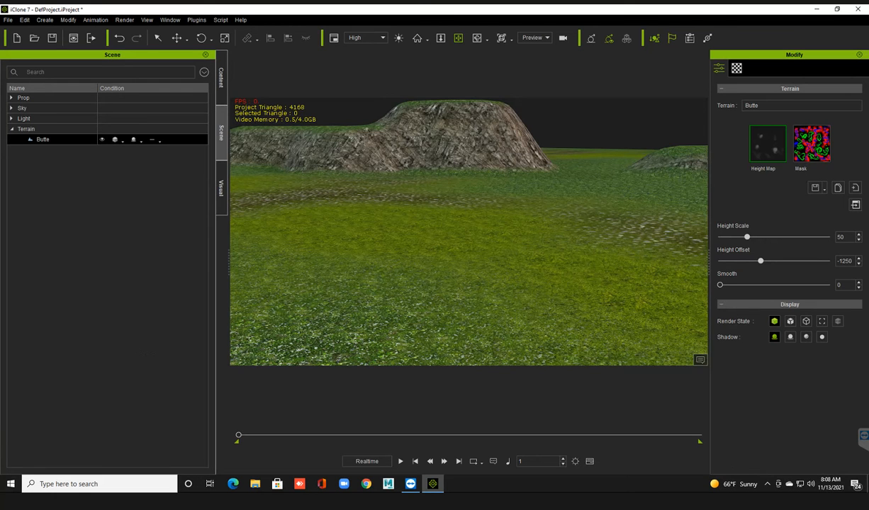
drag(746, 237, 735, 237)
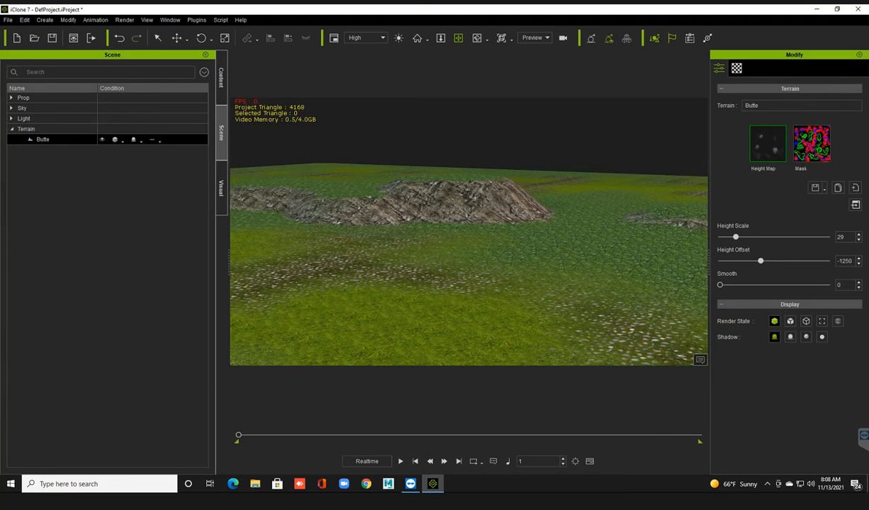
Set the Butte terrain's height offset to -1094.
right_drag(511, 241, 306, 240)
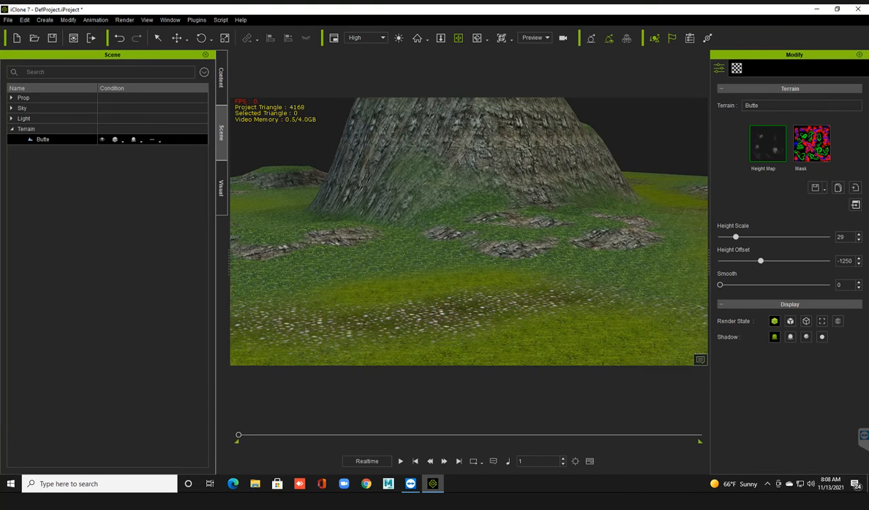
scroll(468, 231, down, 2)
drag(760, 261, 759, 261)
drag(758, 260, 762, 261)
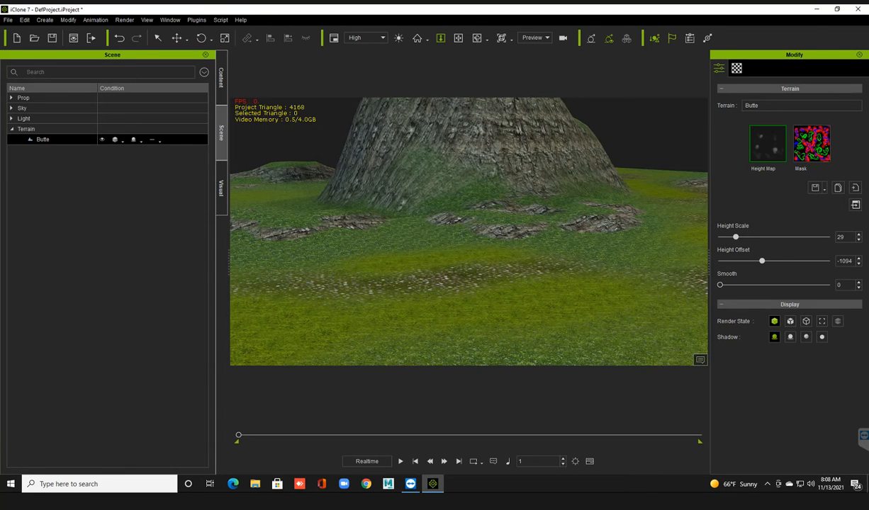
scroll(469, 232, down, 2)
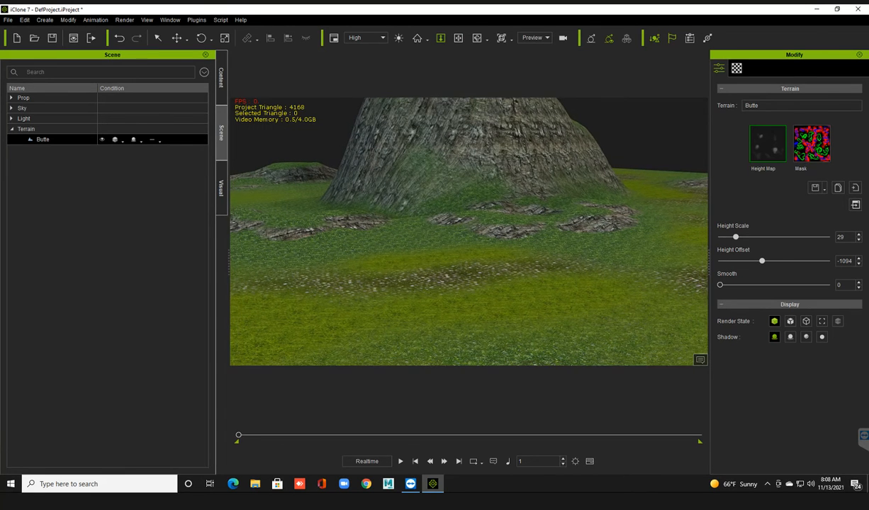
scroll(469, 231, down, 3)
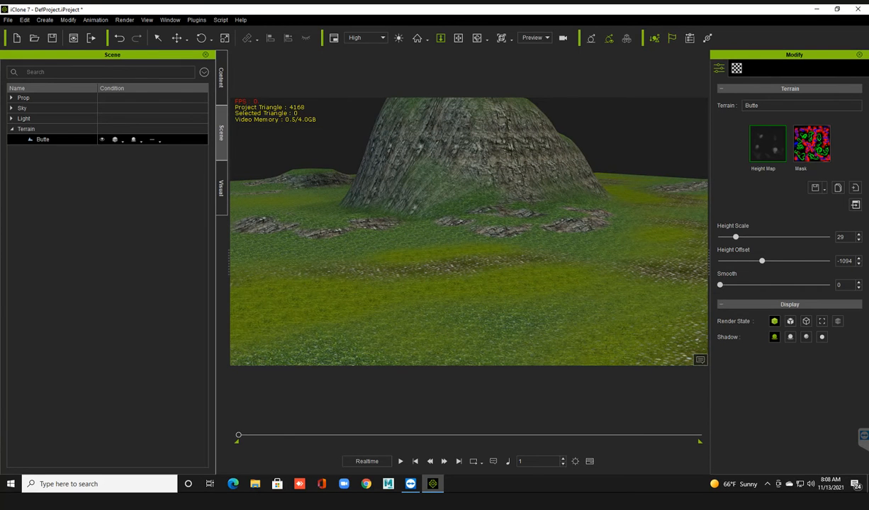
mouse_move(720, 285)
mouse_down()
mouse_move(766, 284)
mouse_move(720, 285)
mouse_up()
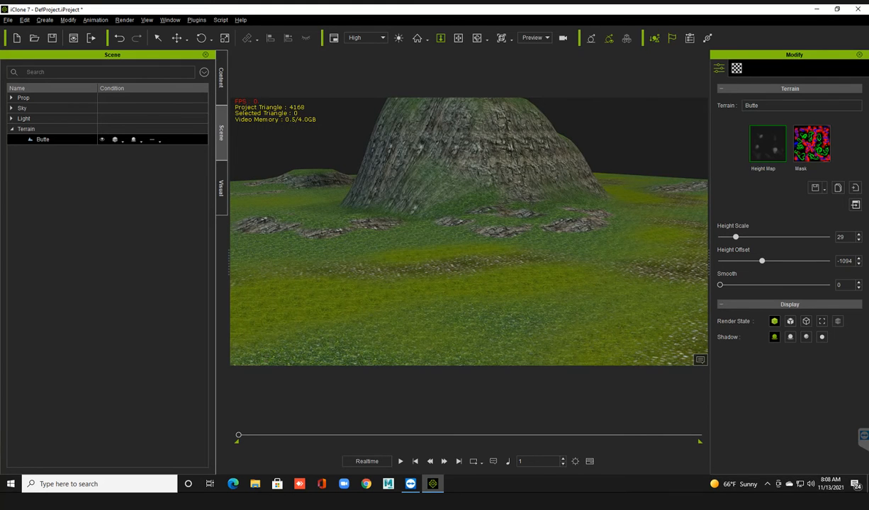
right_drag(446, 248, 496, 248)
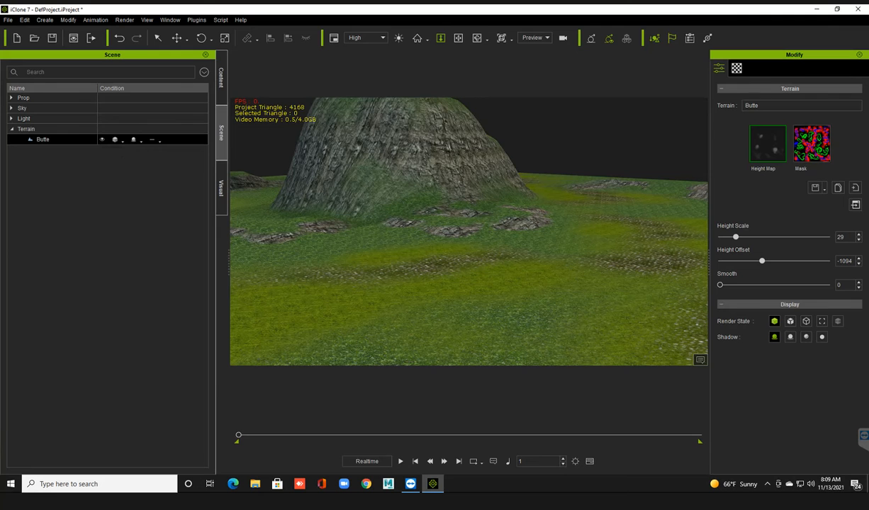
Hide and reshow the Butte terrain, and switch its render state to Wireframe and back to Normal.
click(102, 139)
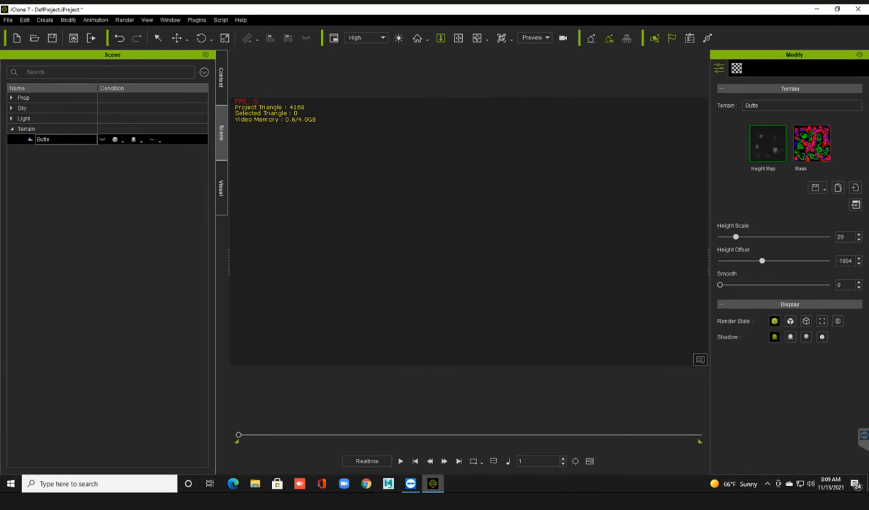
click(102, 140)
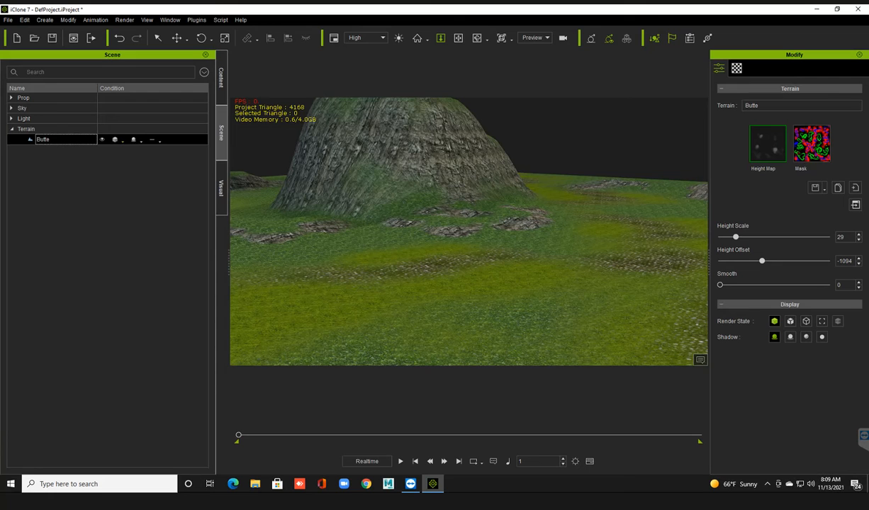
click(115, 140)
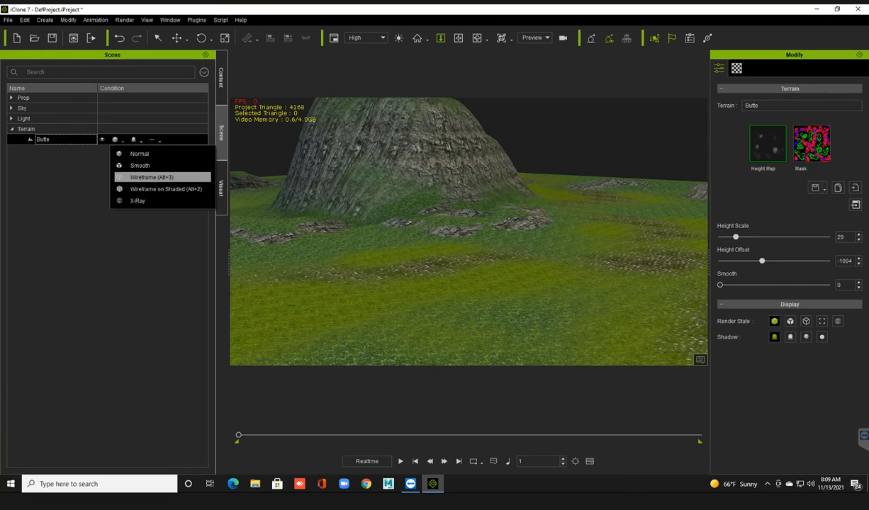
click(152, 177)
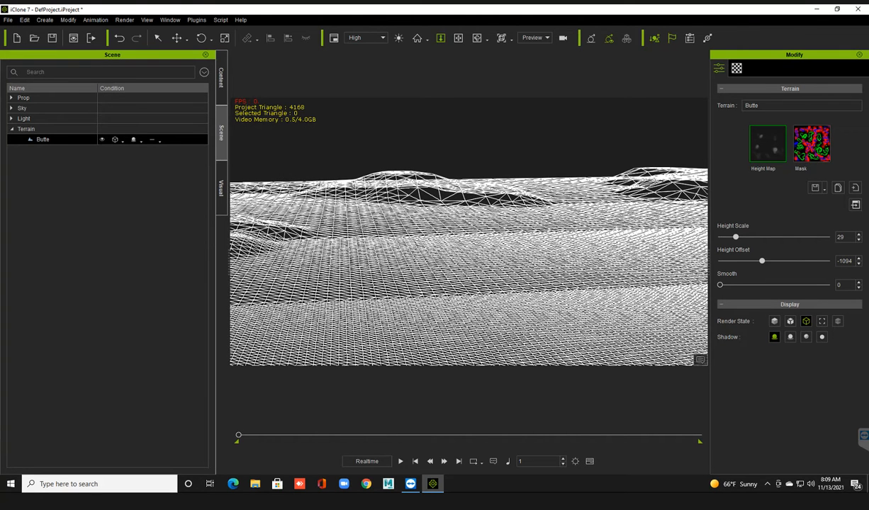
click(120, 141)
click(138, 154)
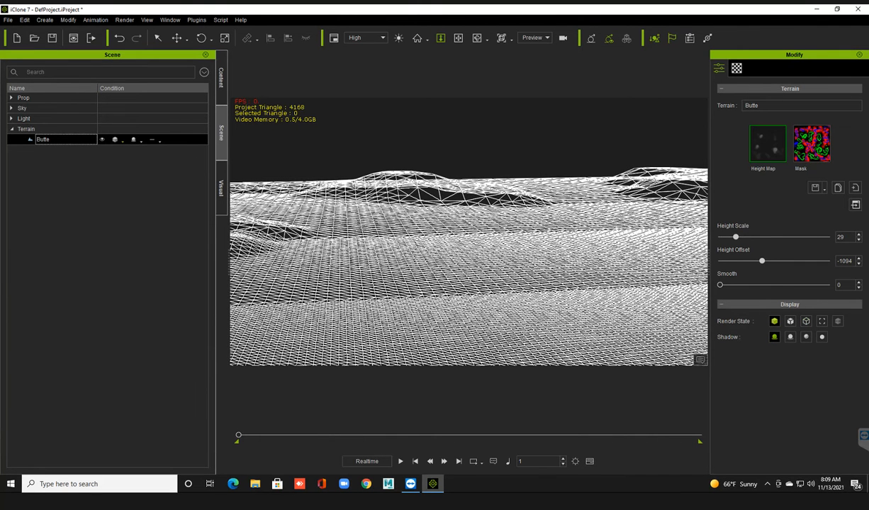
Display the Butte terrain's material list and examine the Height Map 01 textures against the ground up close.
right_drag(453, 262, 616, 262)
click(736, 68)
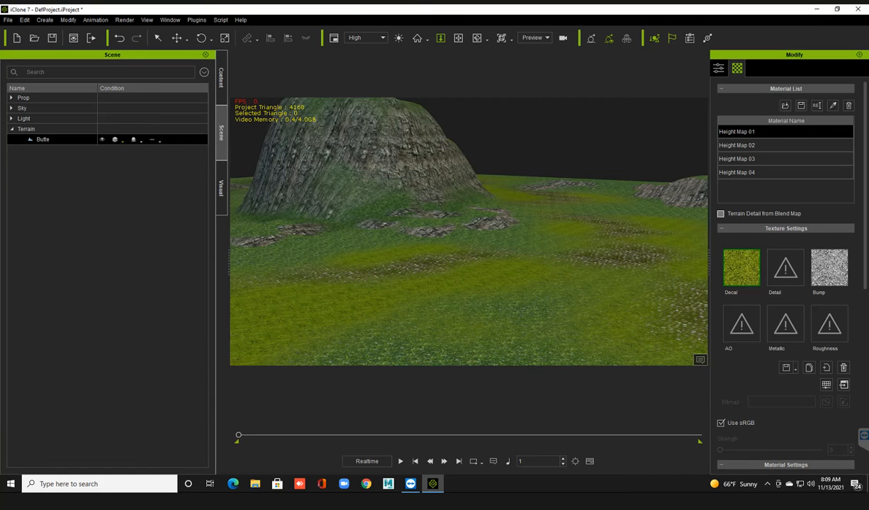
mouse_move(746, 266)
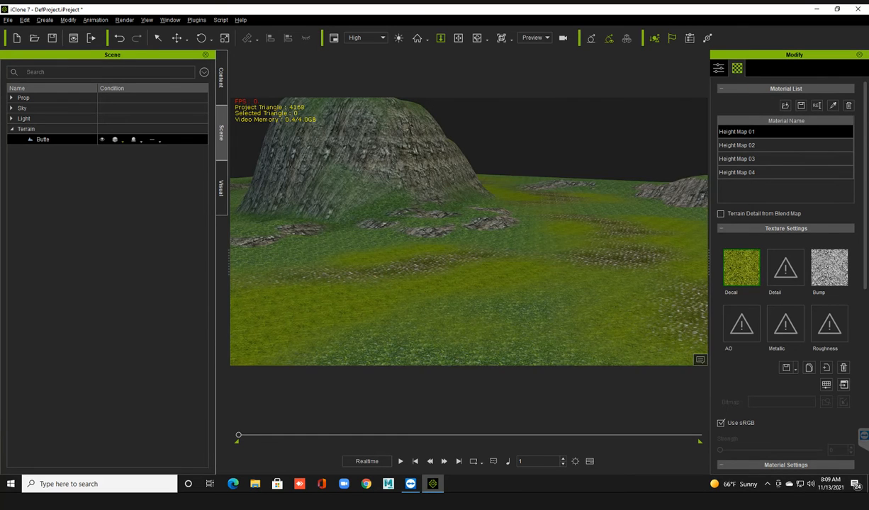
scroll(468, 232, up, 3)
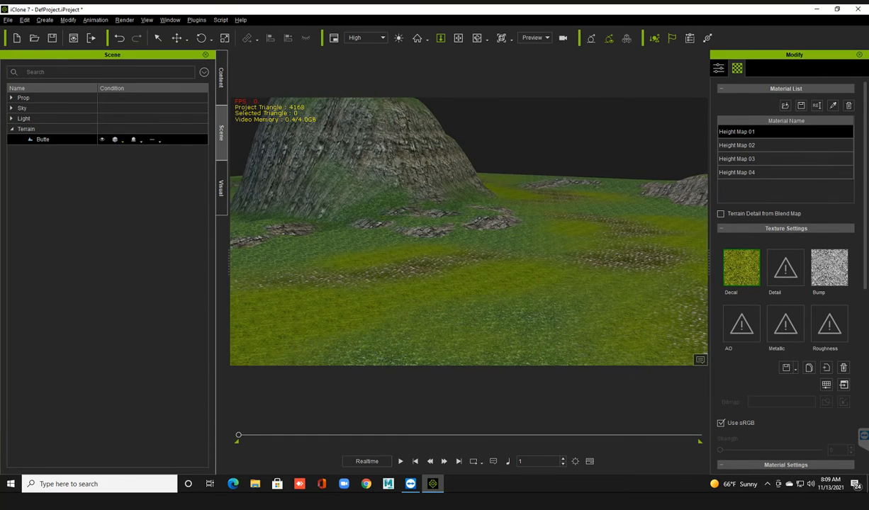
scroll(468, 231, up, 3)
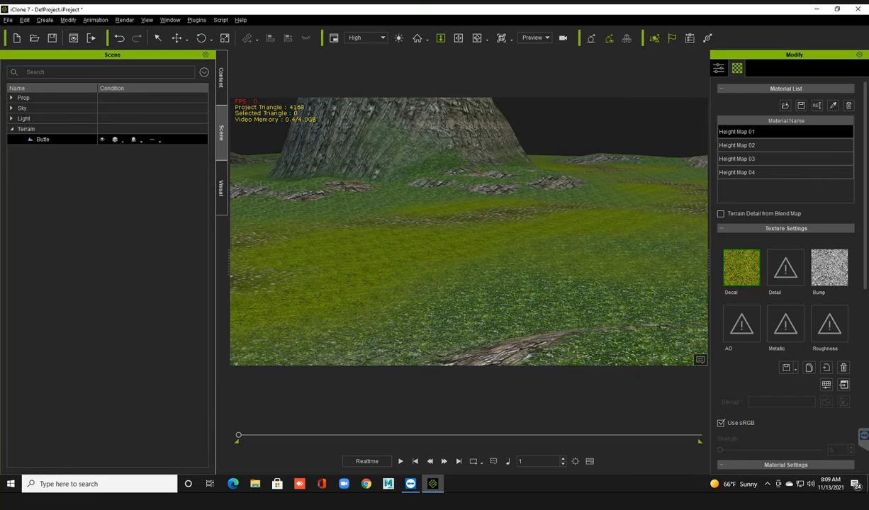
right_drag(468, 231, 538, 232)
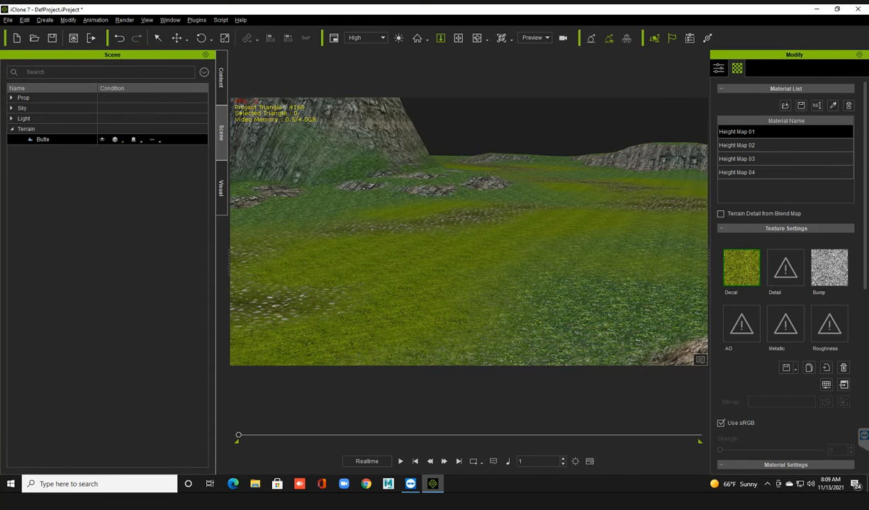
alt+drag(468, 232, 531, 231)
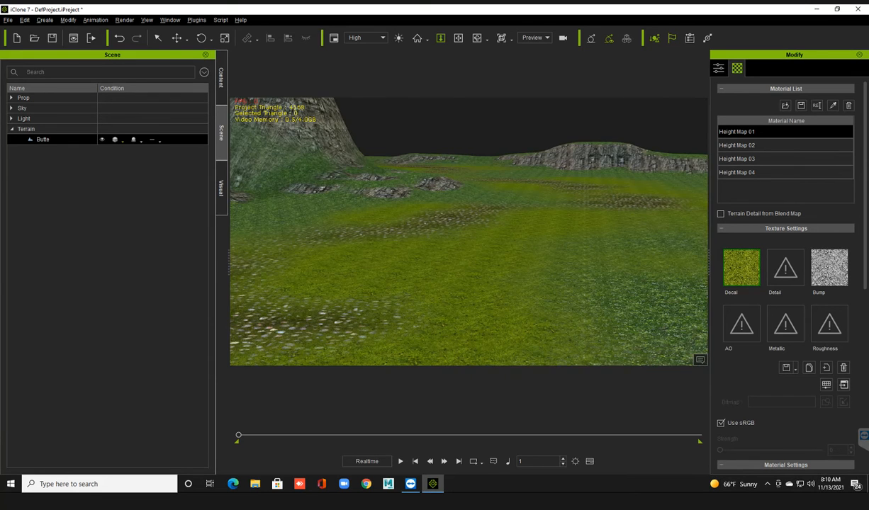
middle_drag(468, 231, 506, 225)
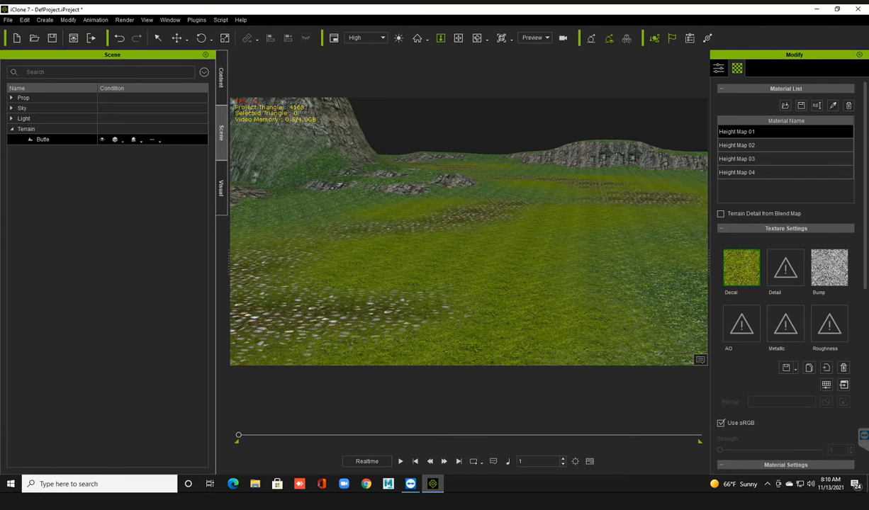
Inspect the textures of the Height Map 02, 03 and 04 materials and compare them with the terrain surface.
click(737, 145)
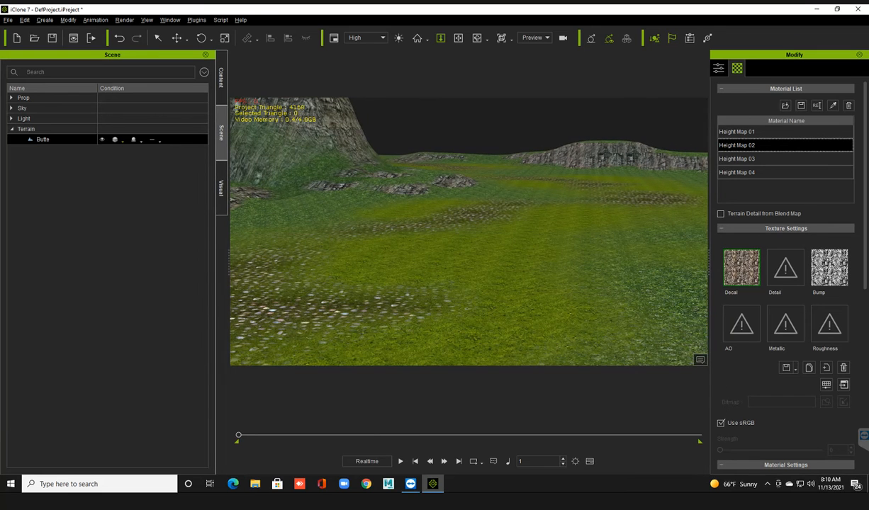
middle_drag(457, 206, 469, 269)
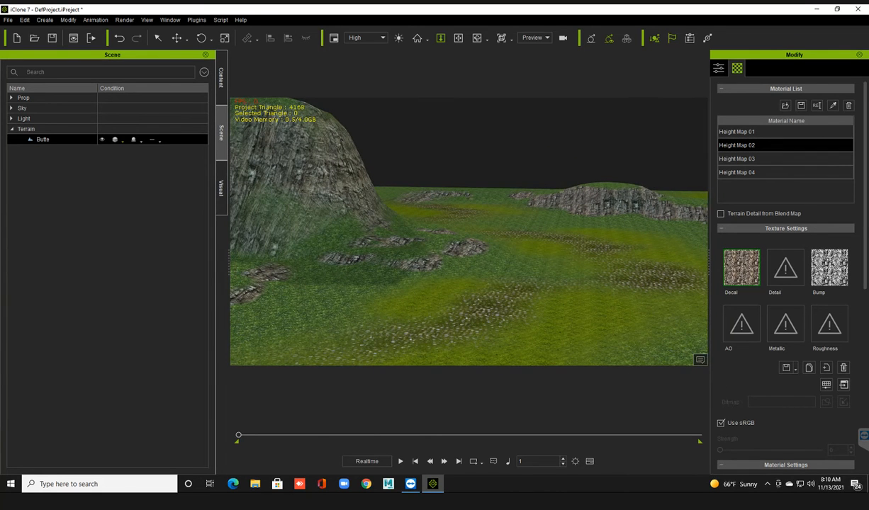
click(752, 158)
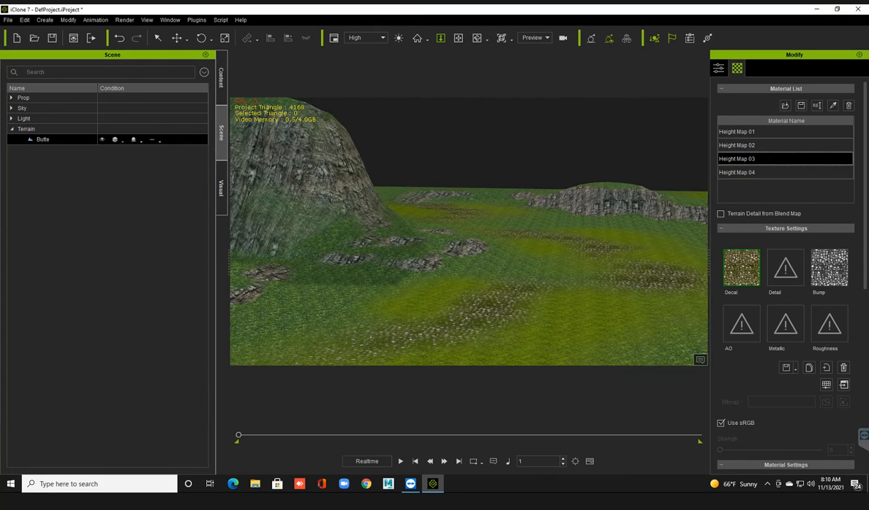
click(752, 172)
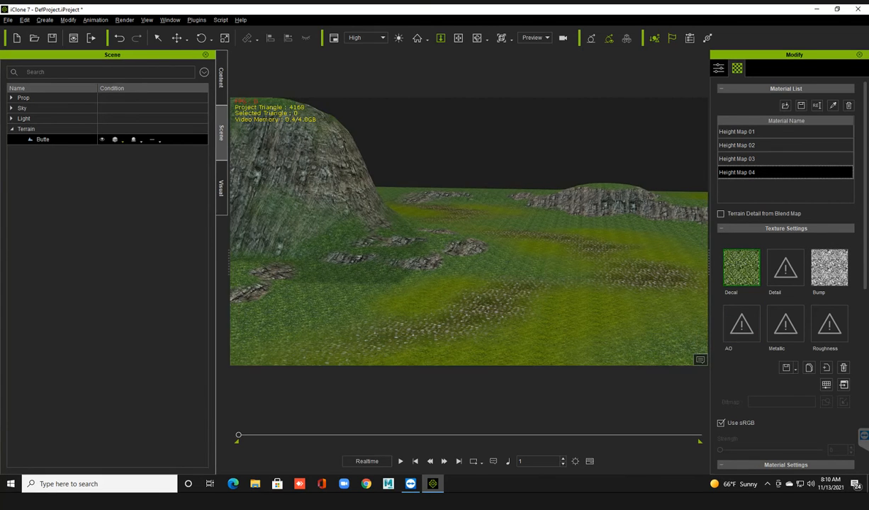
middle_drag(468, 248, 451, 240)
right_drag(467, 248, 385, 240)
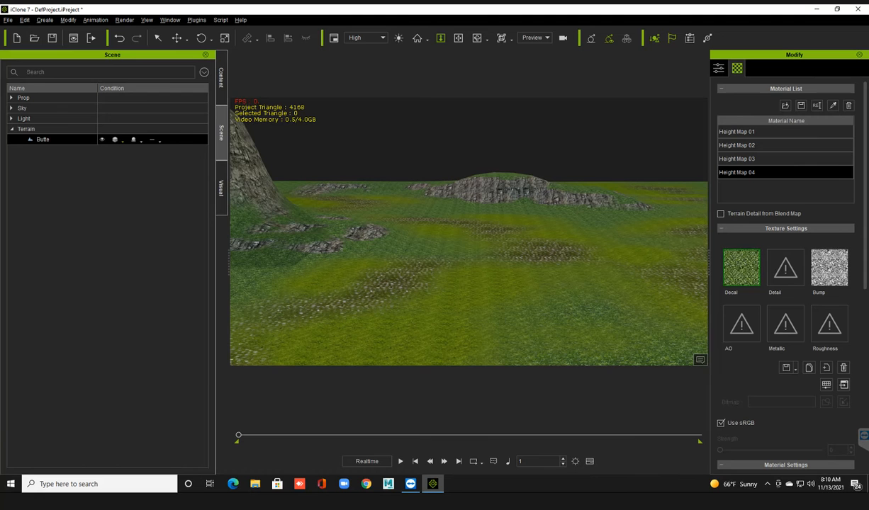
Review the Butte template in the Height Map_Large terrain library against the terrain in the scene.
click(221, 77)
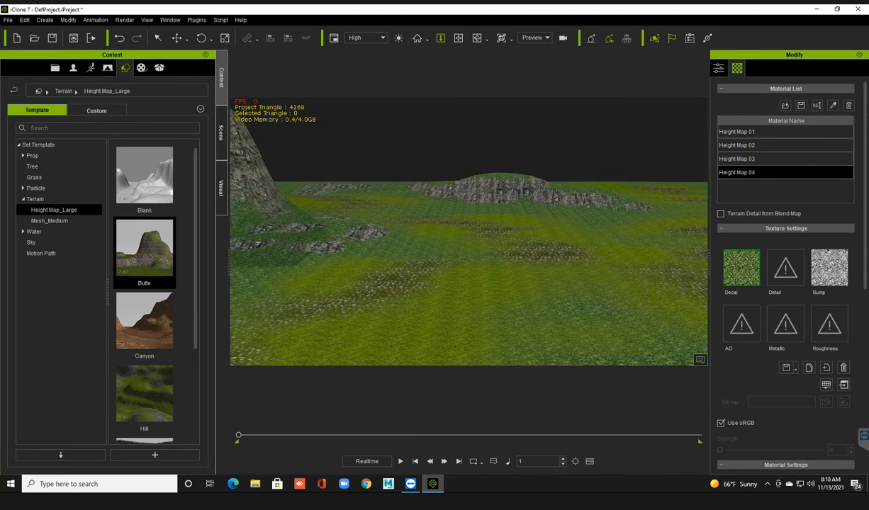
click(144, 252)
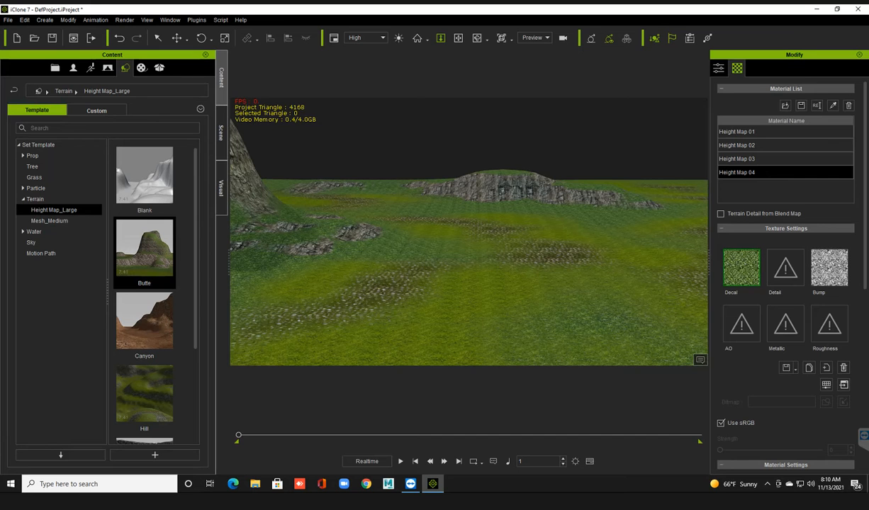
right_drag(468, 255, 481, 254)
scroll(468, 232, down, 1)
right_drag(469, 231, 489, 231)
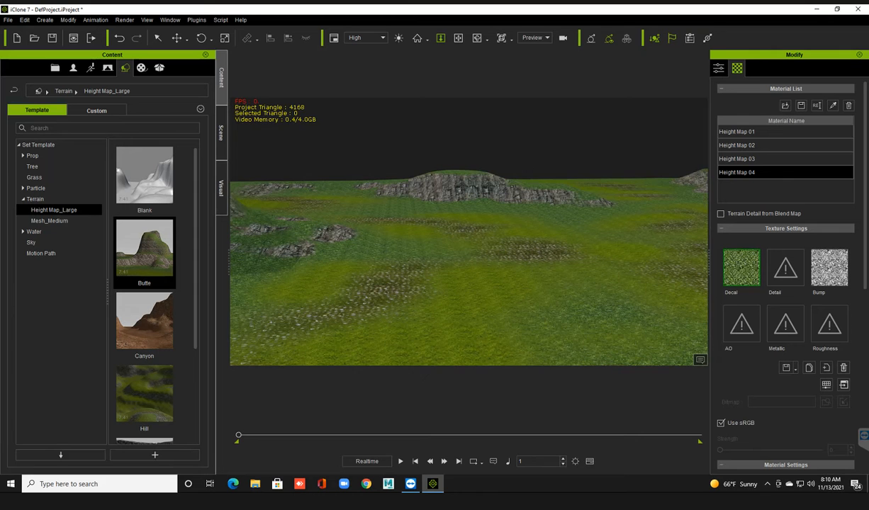
Add a SampleBroadleaf tree from the Tree set templates to the grassy ground in front of the rocks.
click(60, 165)
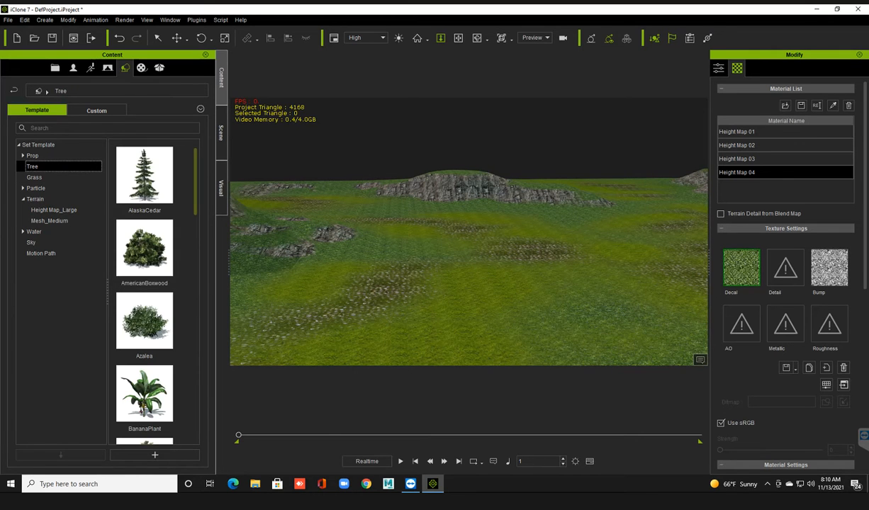
scroll(144, 291, down, 6)
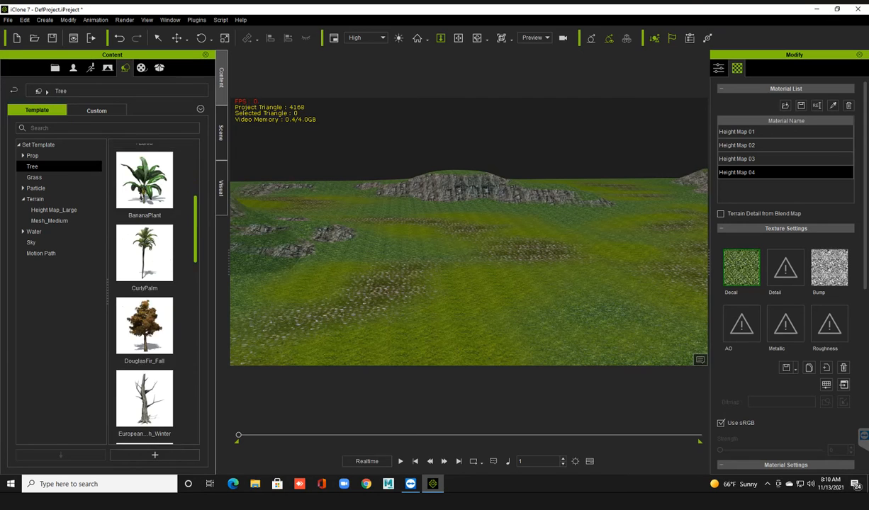
scroll(145, 290, down, 3)
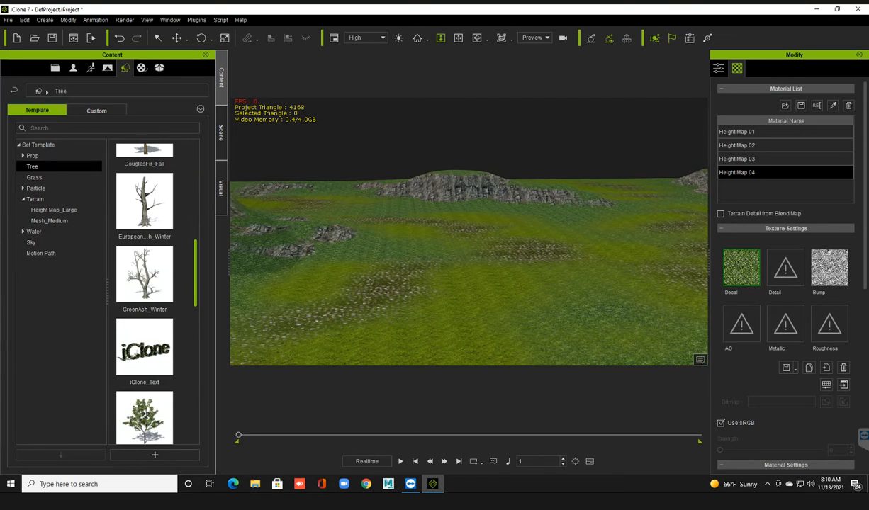
scroll(145, 290, down, 1)
scroll(145, 290, up, 4)
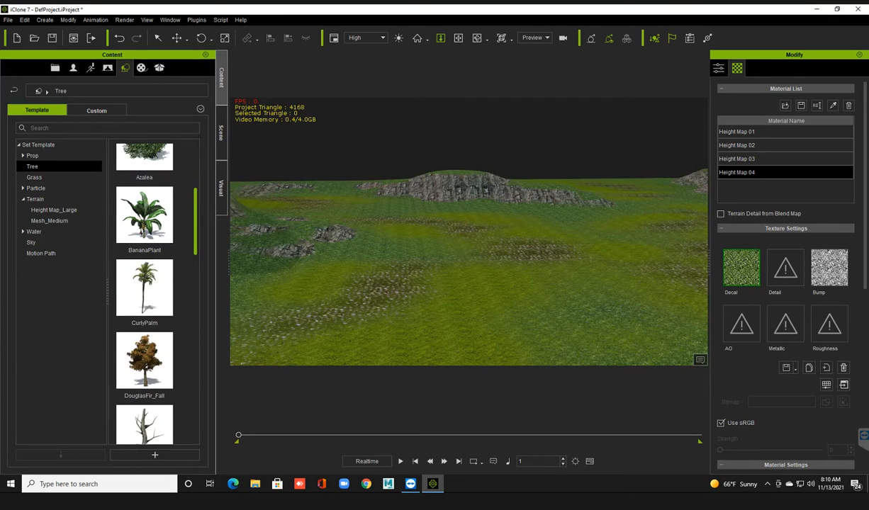
scroll(145, 290, up, 2)
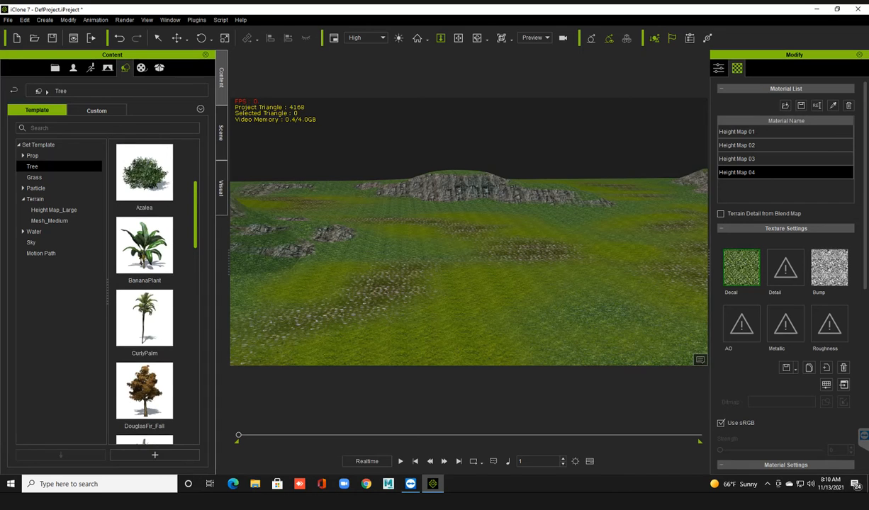
scroll(145, 291, down, 10)
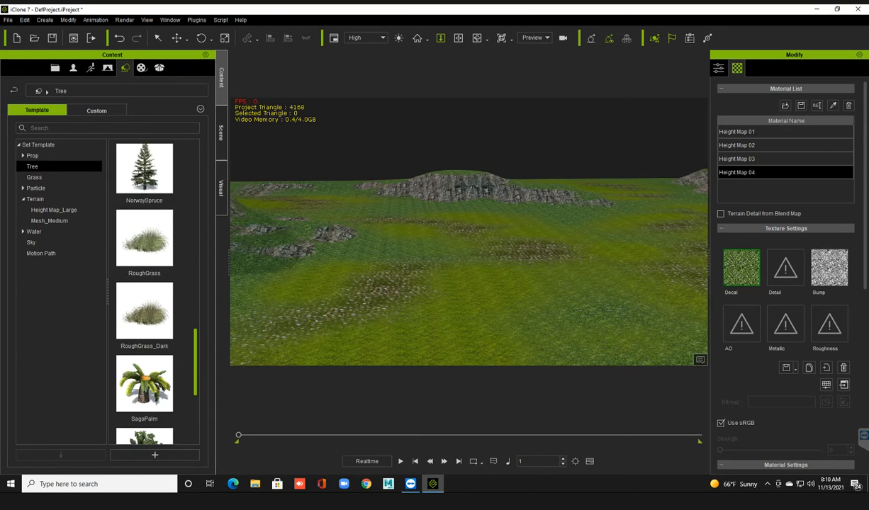
scroll(145, 262, down, 3)
scroll(144, 262, up, 2)
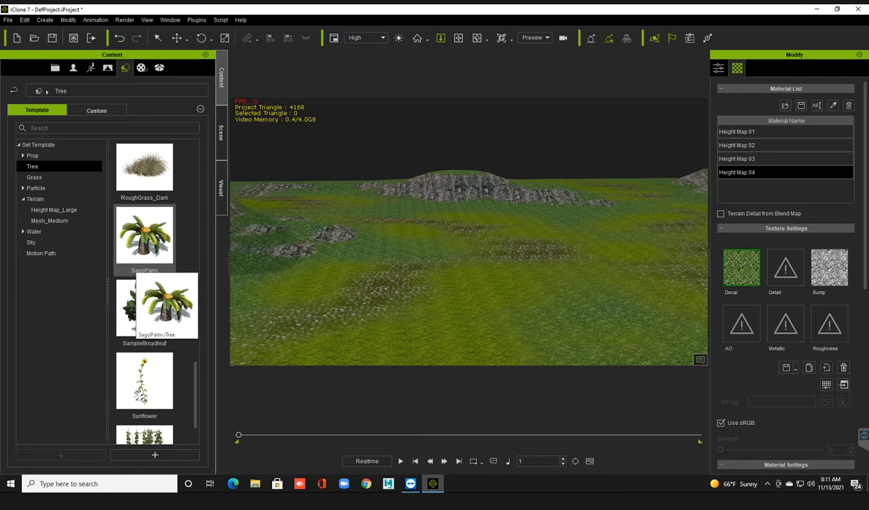
drag(142, 308, 333, 345)
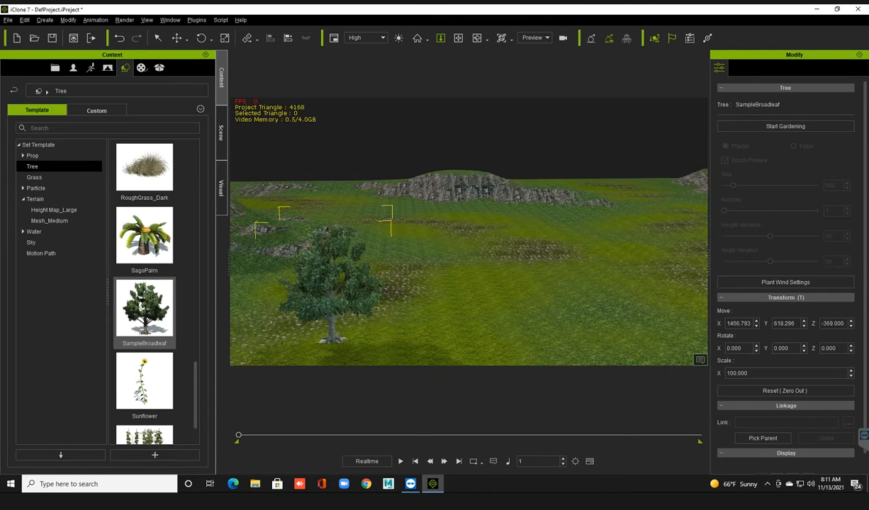
Start gardening with the SampleBroadleaf tree as Planter with Brush Preview enabled, and set the brush size to 2071.
middle_drag(425, 291, 430, 201)
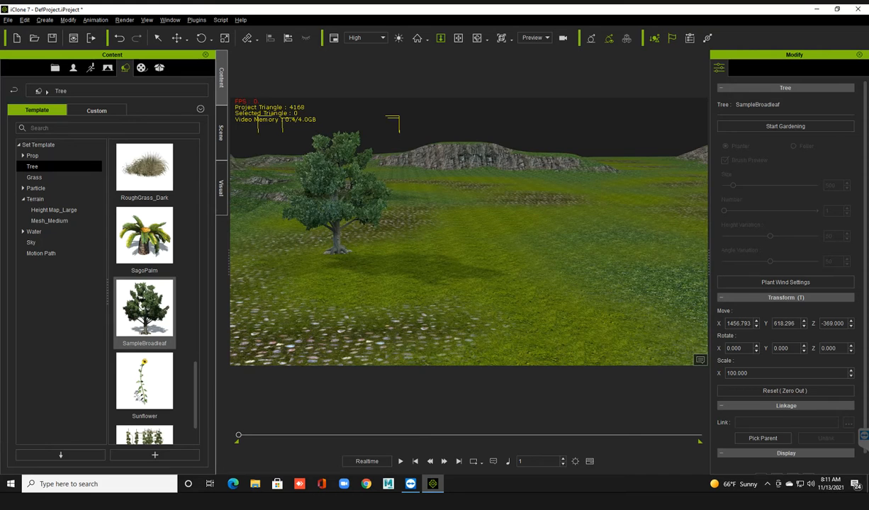
scroll(468, 232, up, 1)
right_drag(454, 232, 468, 232)
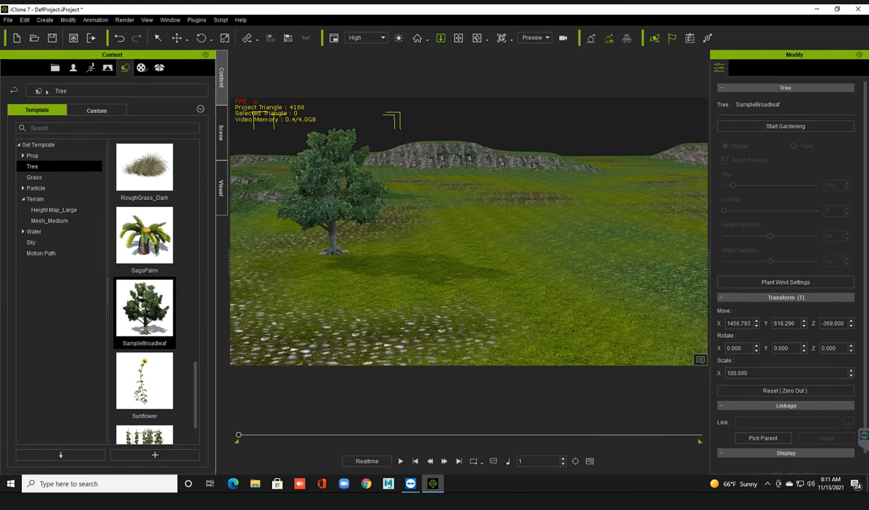
middle_drag(469, 232, 459, 241)
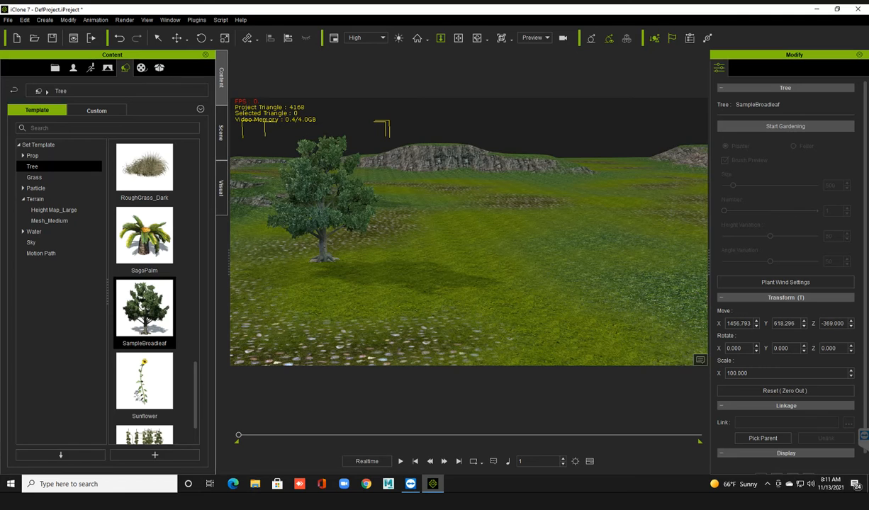
click(785, 126)
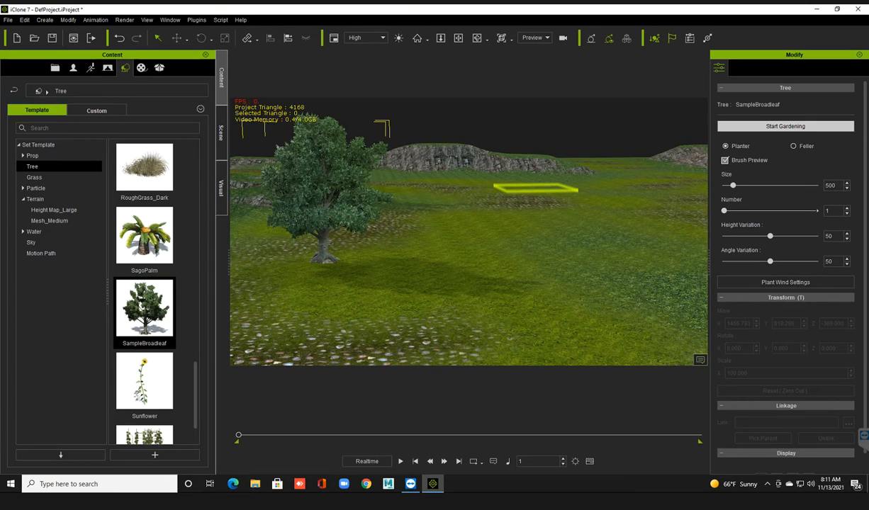
click(725, 160)
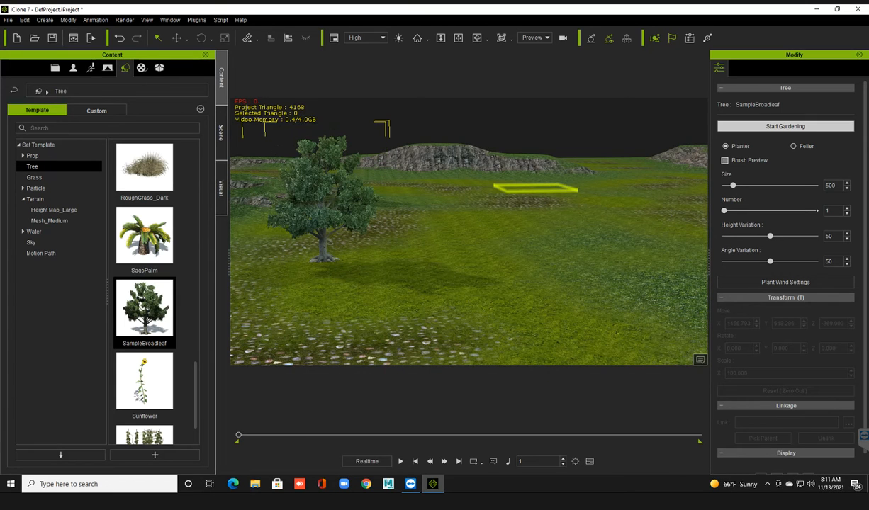
click(725, 160)
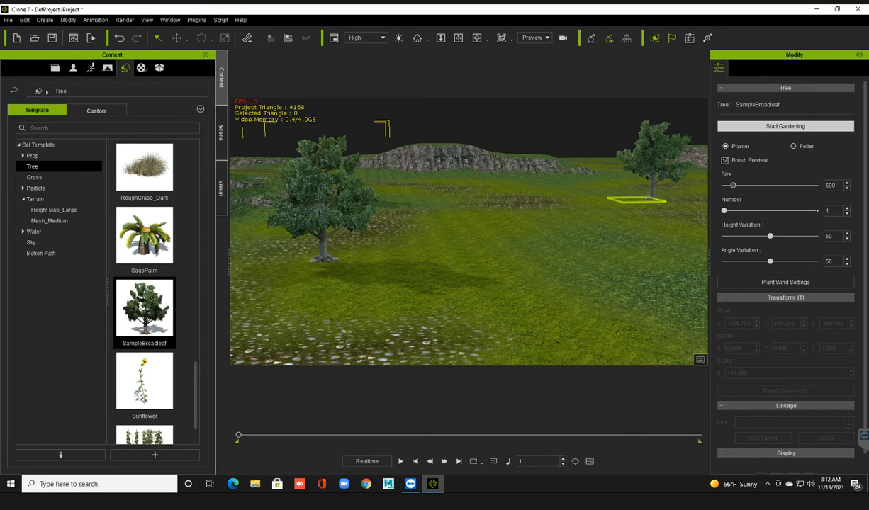
drag(733, 186, 763, 186)
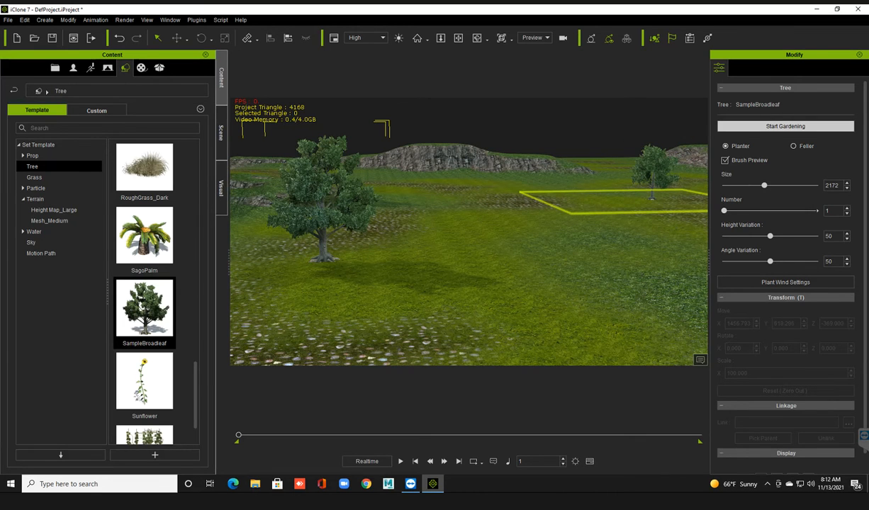
drag(764, 185, 762, 185)
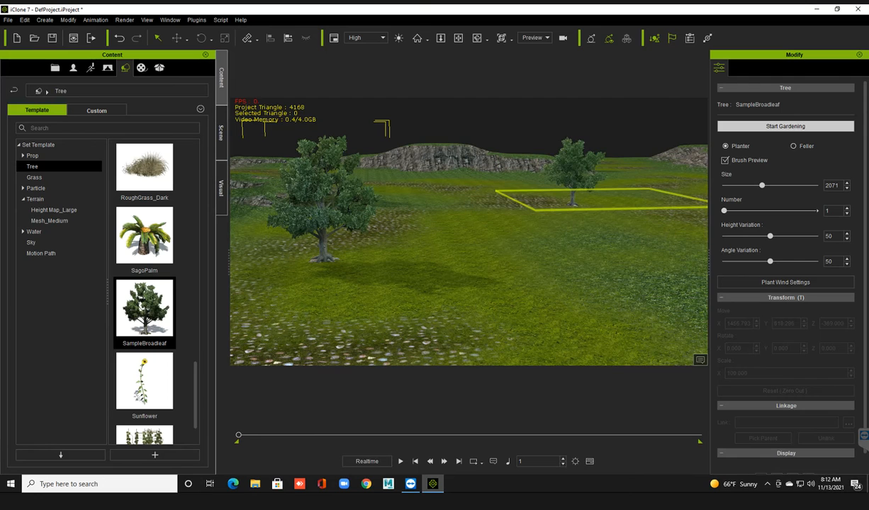
Set the tree brush to plant 16 trees with a height variation of 37 and an angle variation of 27.
drag(723, 210, 751, 210)
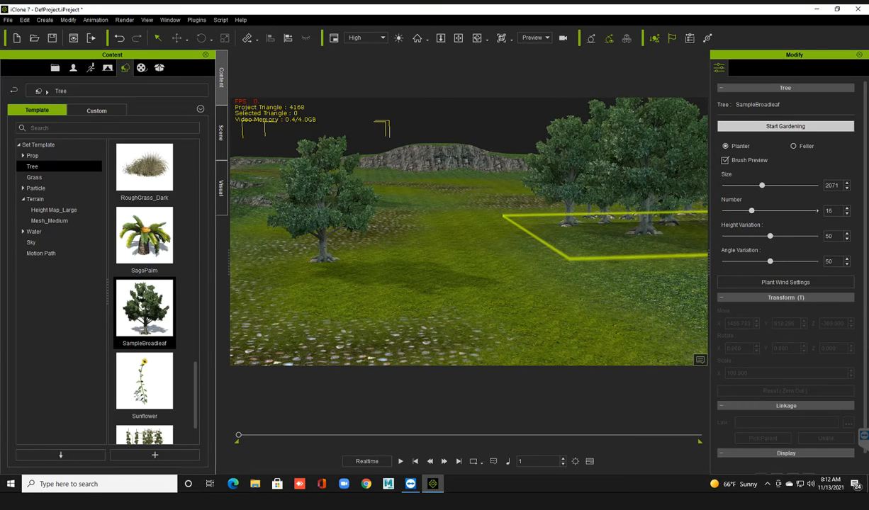
drag(770, 236, 781, 236)
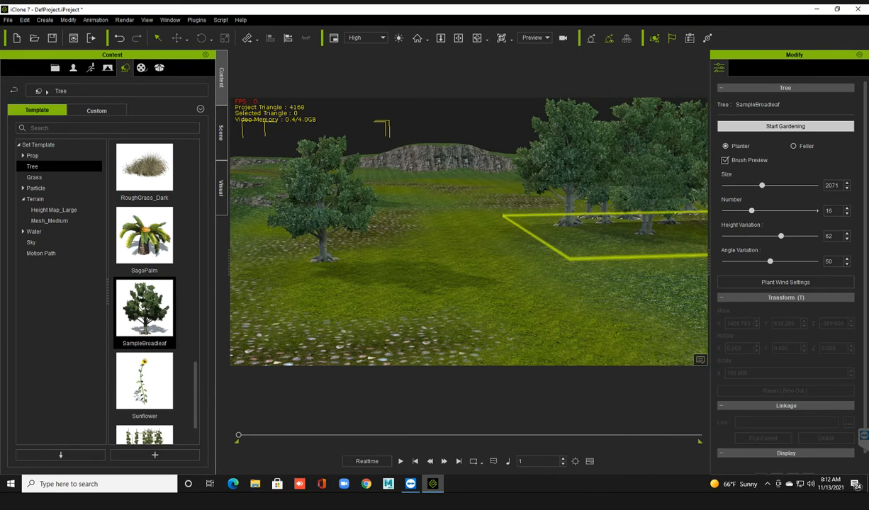
drag(780, 236, 758, 236)
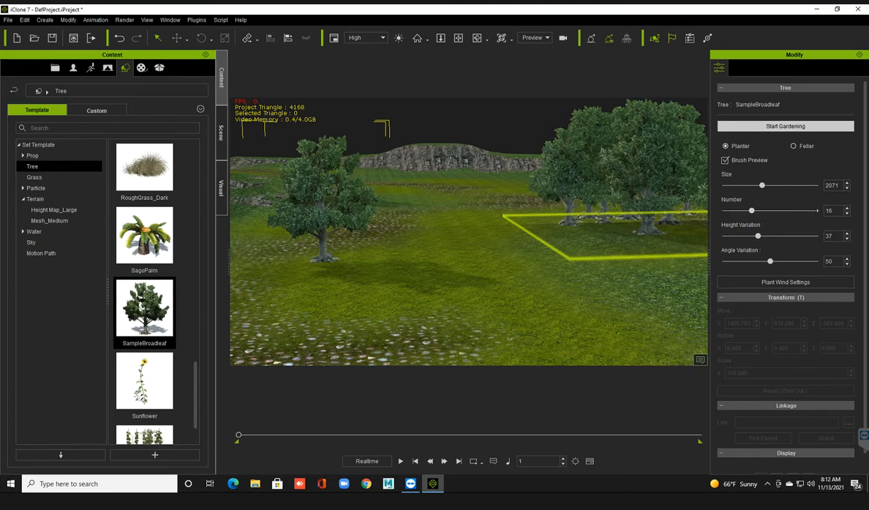
drag(769, 261, 748, 261)
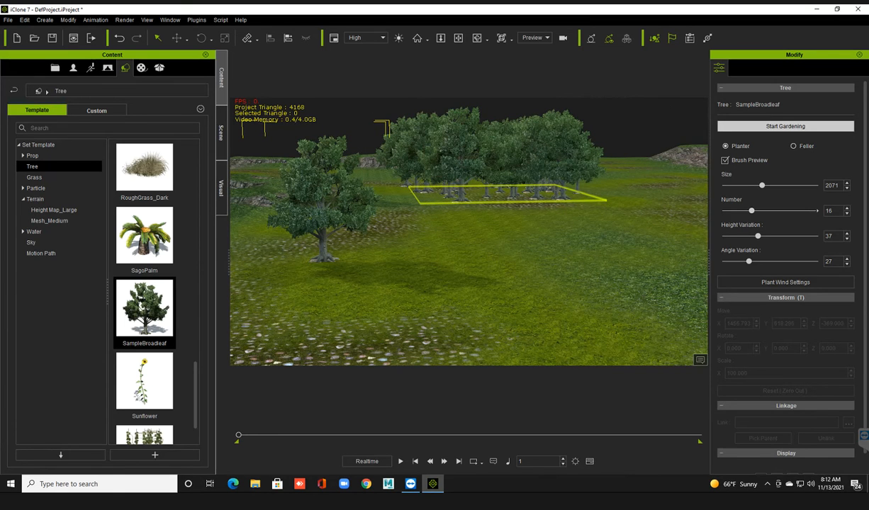
Plant clusters of SampleBroadleaf trees across the distant grassland behind the single foreground tree, and finish gardening.
scroll(468, 231, up, 5)
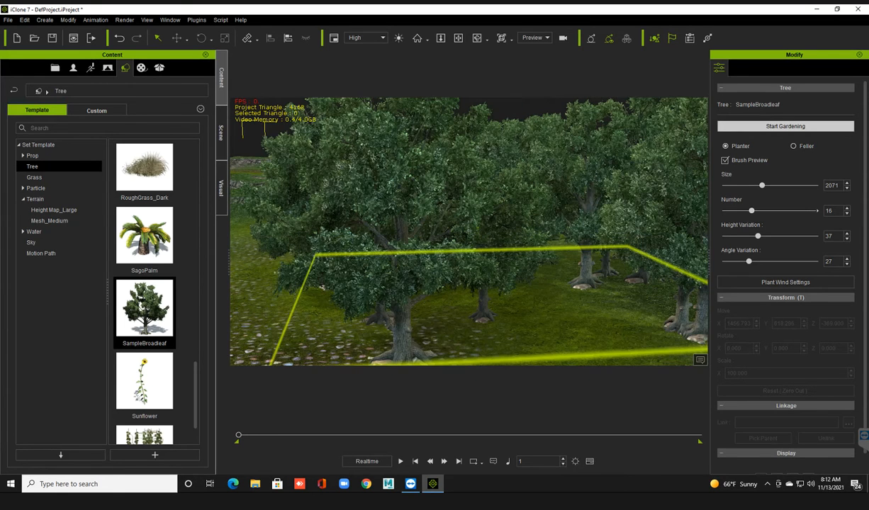
scroll(469, 231, down, 3)
scroll(468, 231, down, 3)
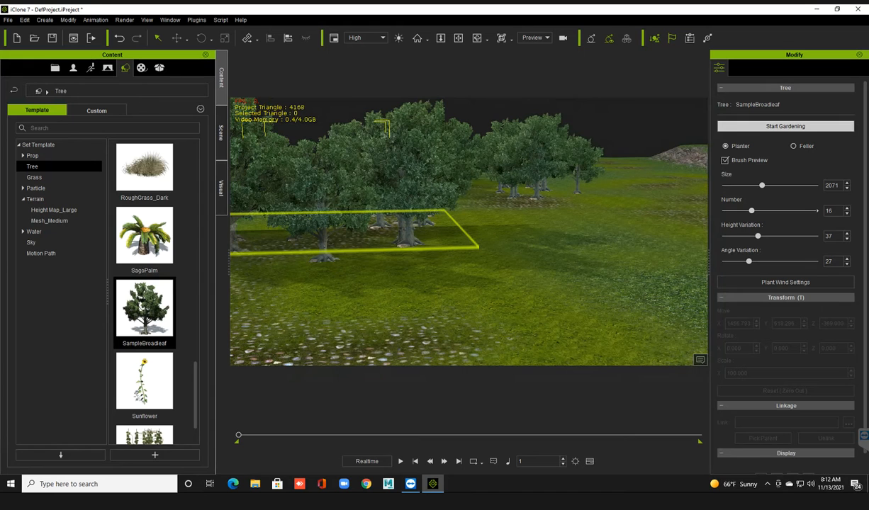
scroll(469, 231, down, 3)
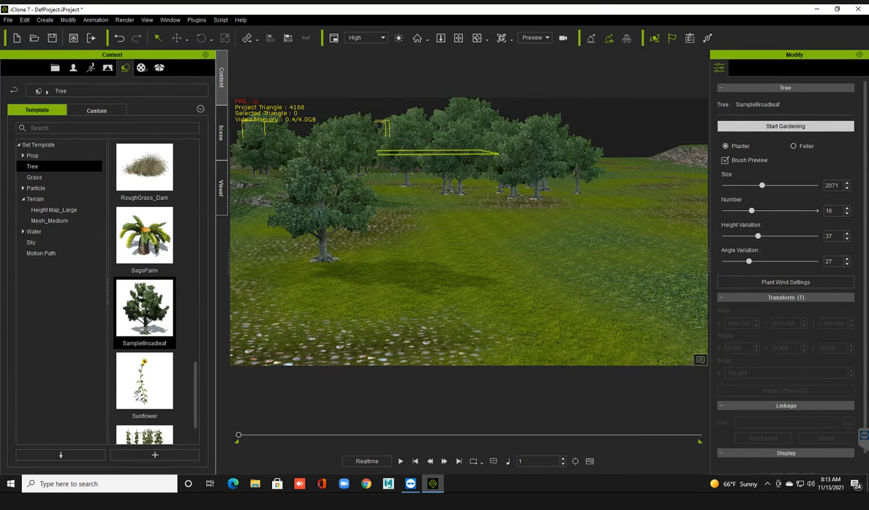
click(648, 173)
click(663, 178)
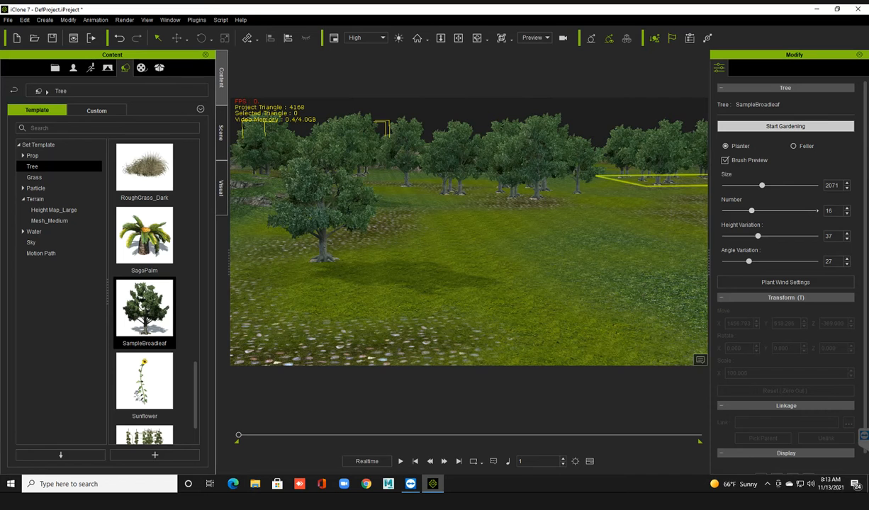
click(666, 182)
click(588, 223)
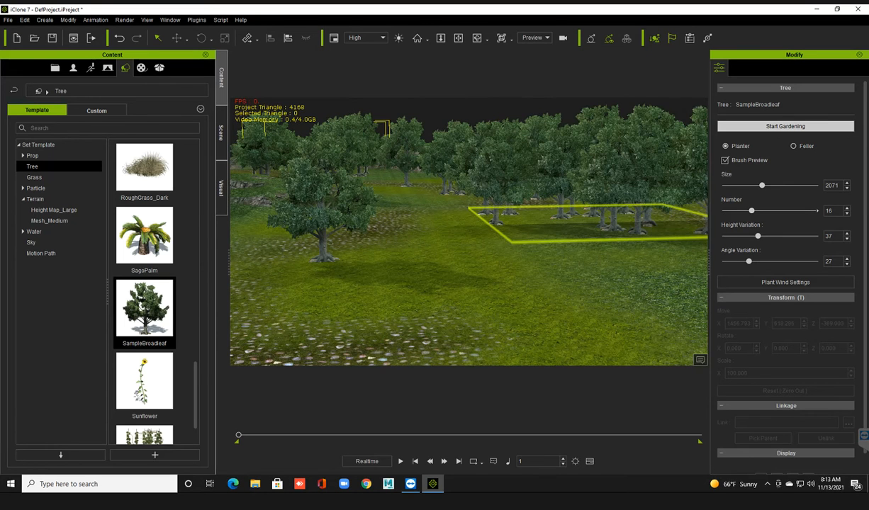
click(763, 126)
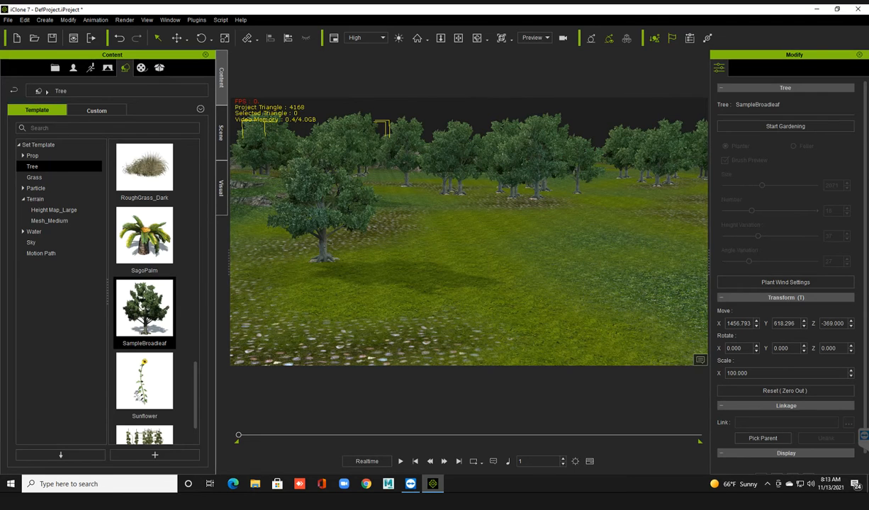
Browse the Grass set templates for a plant that suits the open ground between the tree and the butte.
scroll(468, 231, down, 2)
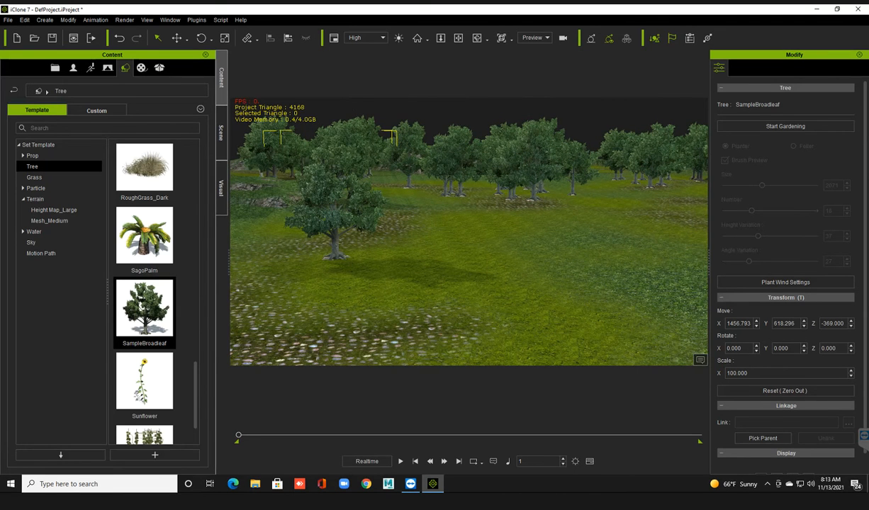
right_drag(469, 231, 535, 232)
click(535, 232)
scroll(144, 319, down, 3)
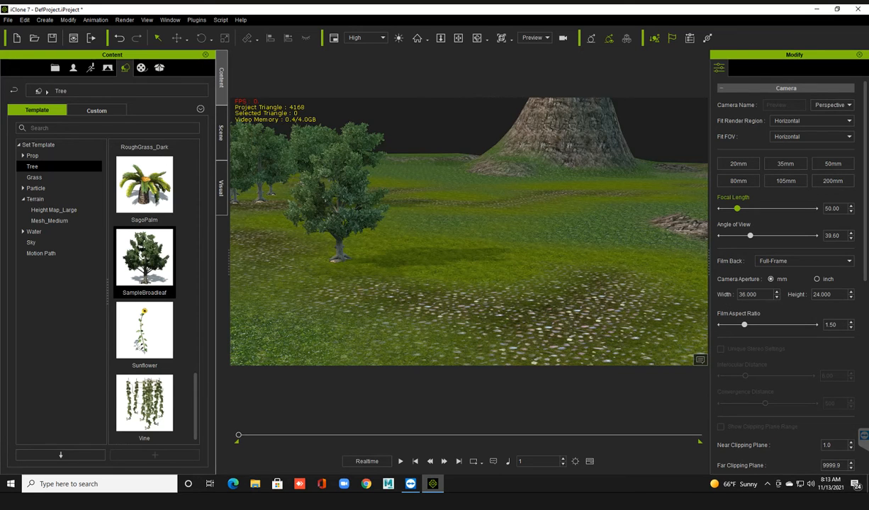
click(34, 177)
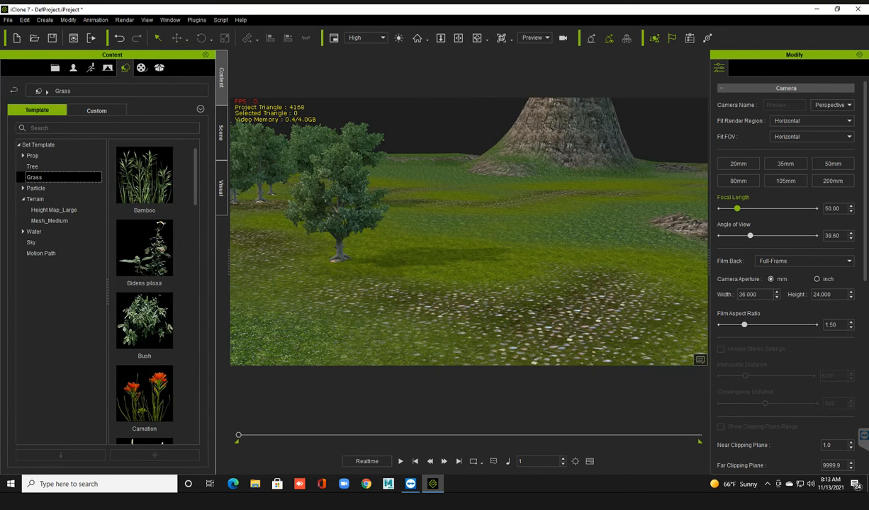
scroll(144, 294, down, 6)
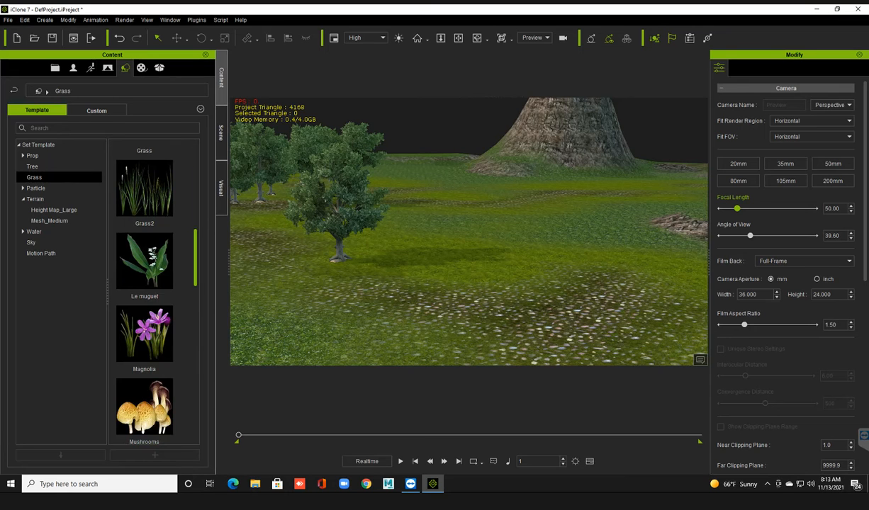
scroll(145, 294, up, 4)
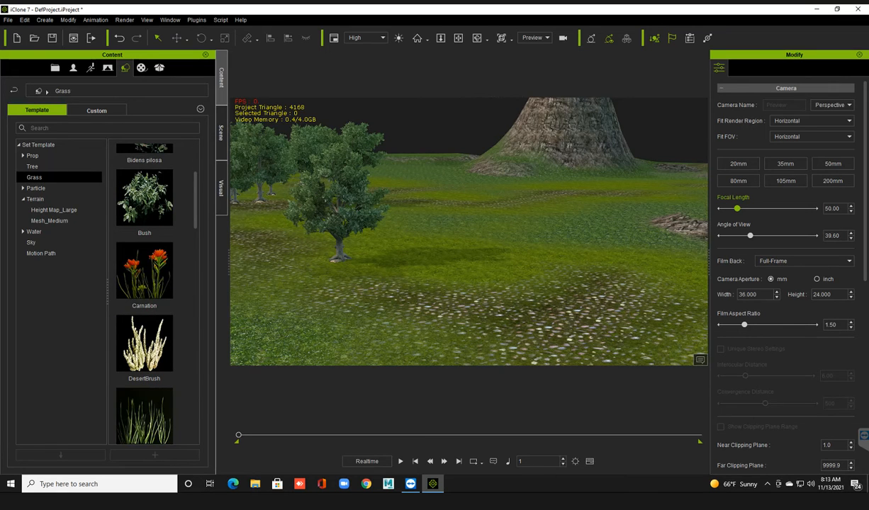
scroll(145, 294, down, 3)
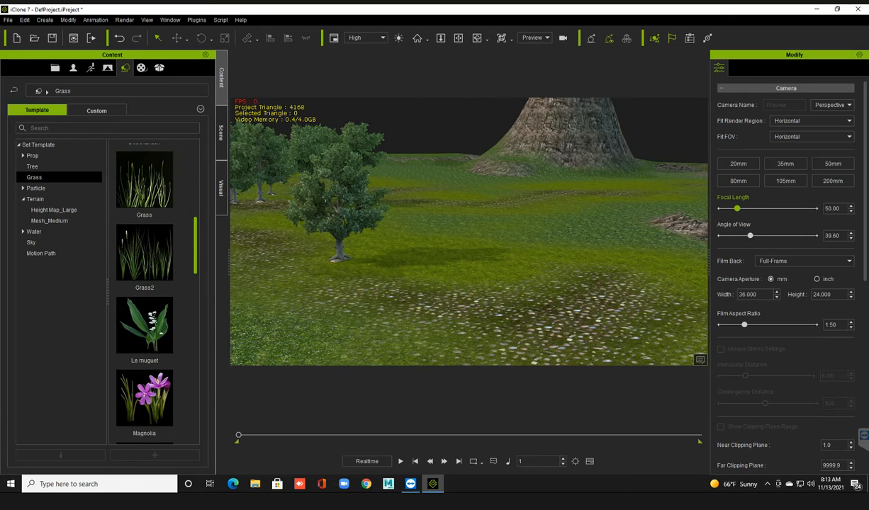
scroll(145, 294, down, 5)
scroll(145, 294, down, 1)
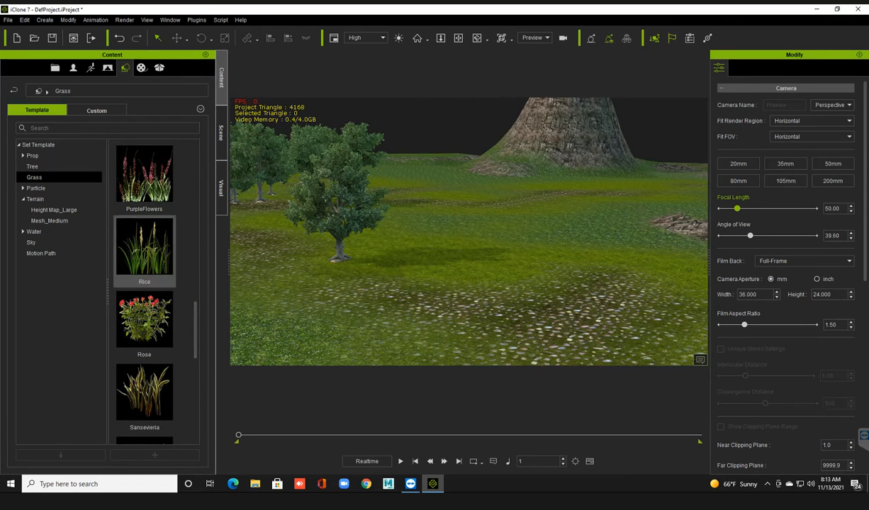
mouse_move(161, 259)
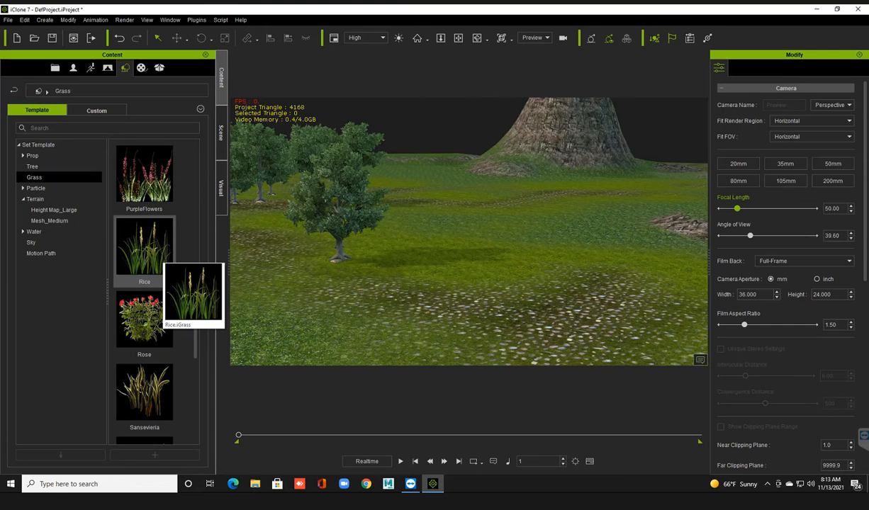
scroll(152, 283, up, 3)
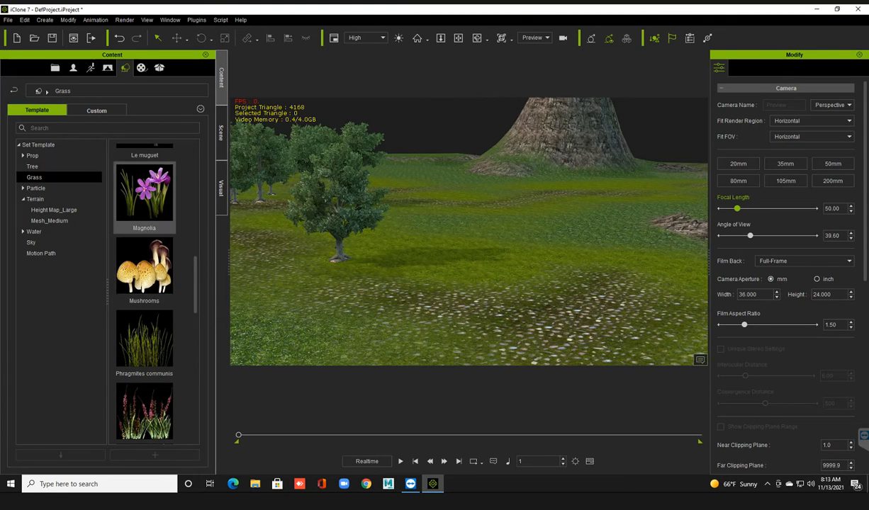
scroll(144, 262, up, 3)
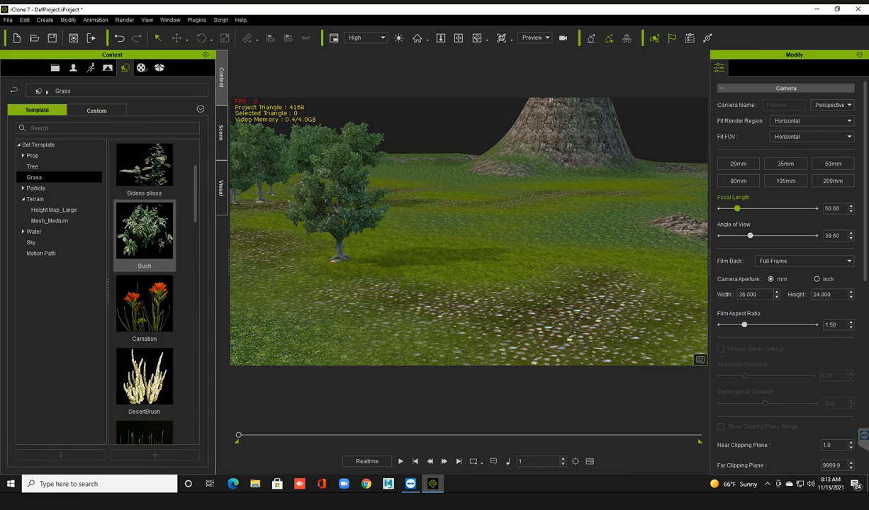
scroll(144, 234, down, 3)
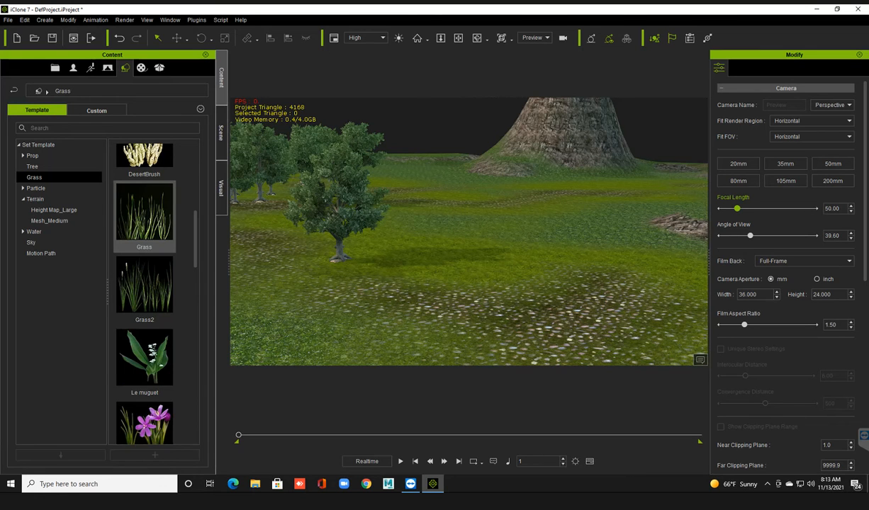
Add the Grass template to the terrain and start gardening with brush size 704 and density 46.
drag(144, 213, 386, 225)
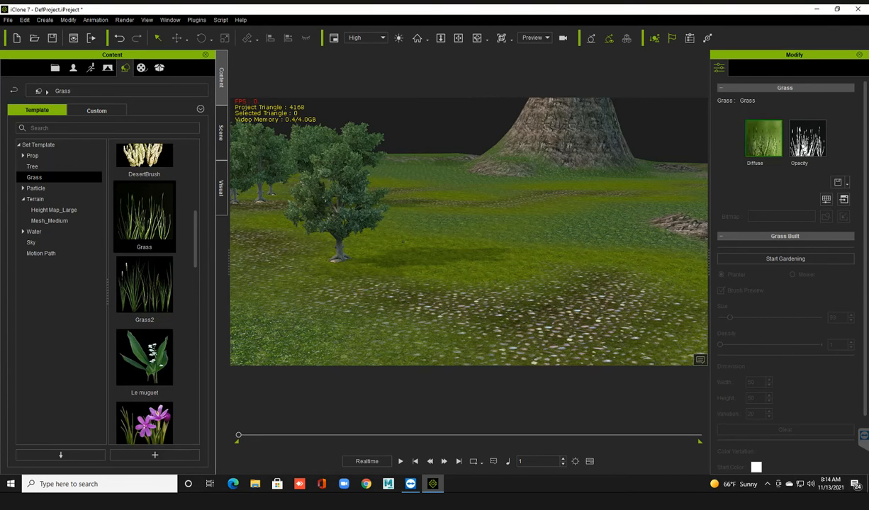
click(785, 258)
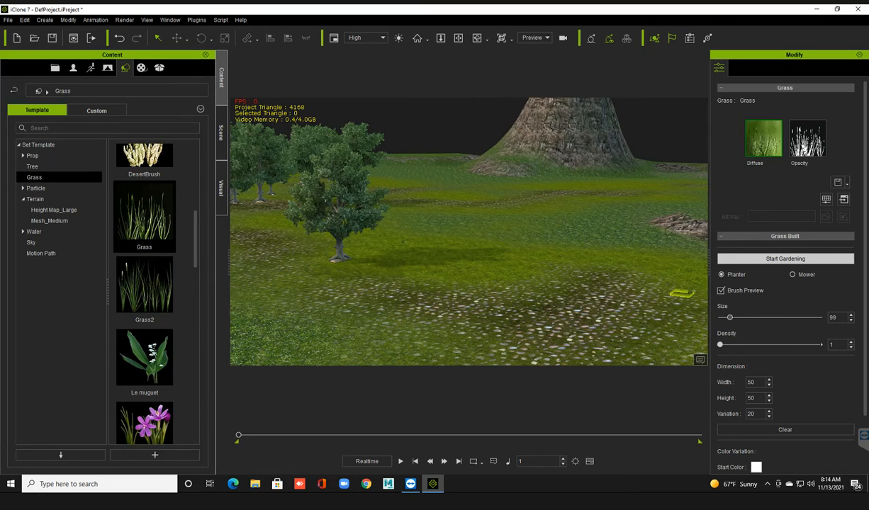
drag(730, 317, 789, 318)
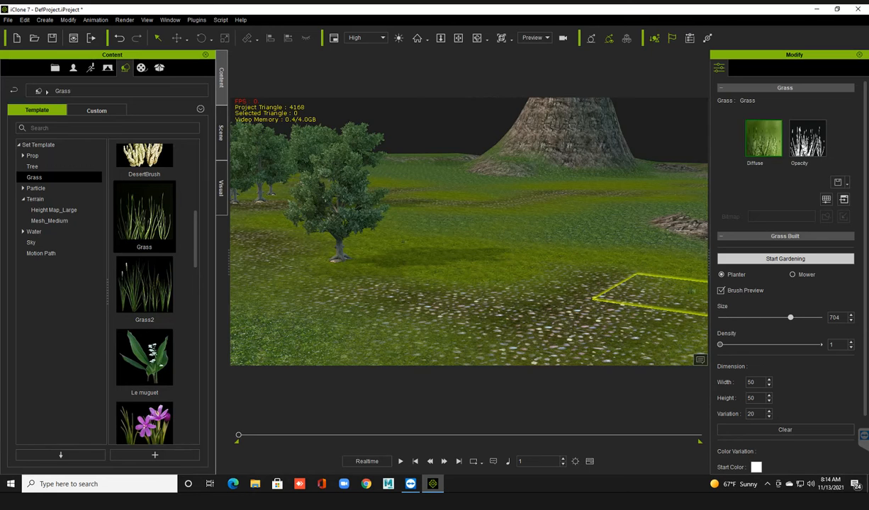
drag(720, 345, 765, 344)
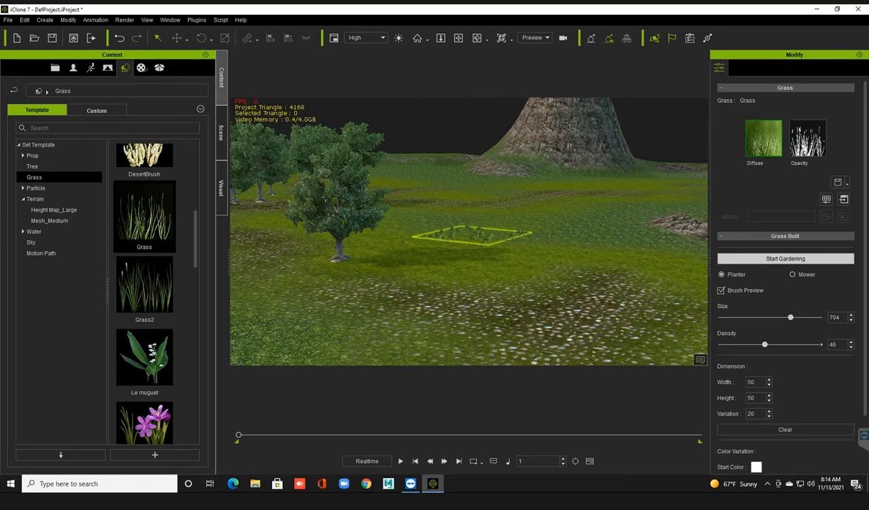
Paint grass over the open ground beside the foreground tree and towards the butte, and finish gardening.
mouse_move(473, 235)
mouse_down()
mouse_move(537, 239)
mouse_move(489, 260)
mouse_move(562, 234)
mouse_up()
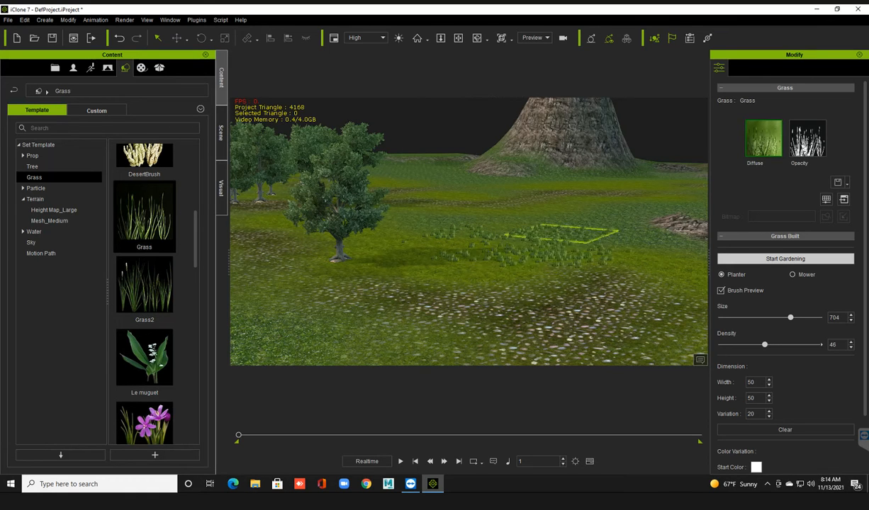
drag(560, 234, 504, 276)
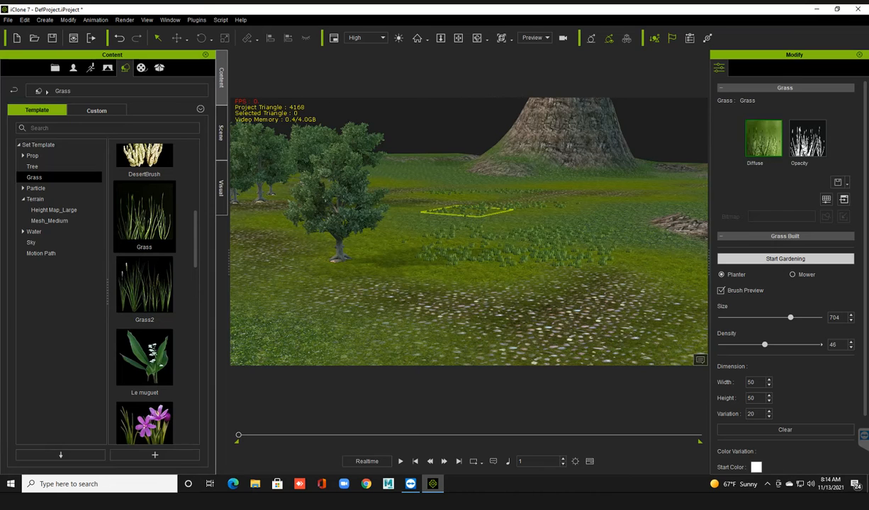
click(401, 273)
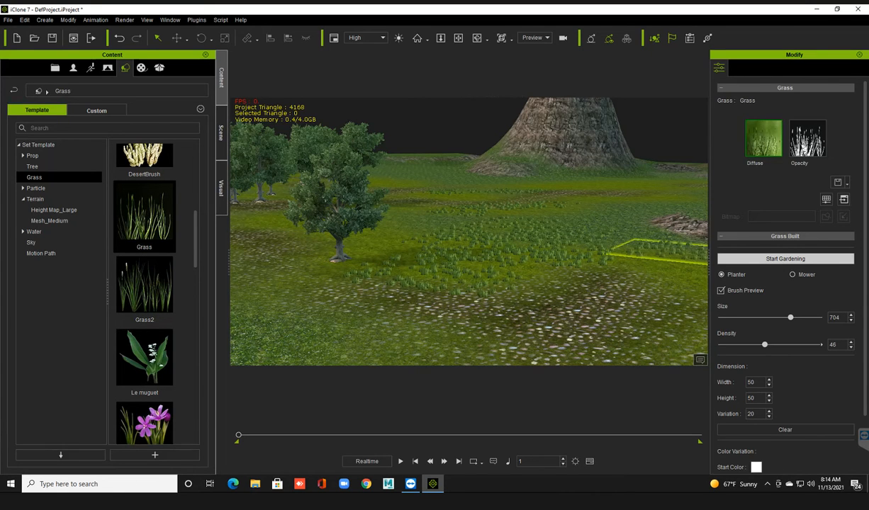
click(785, 258)
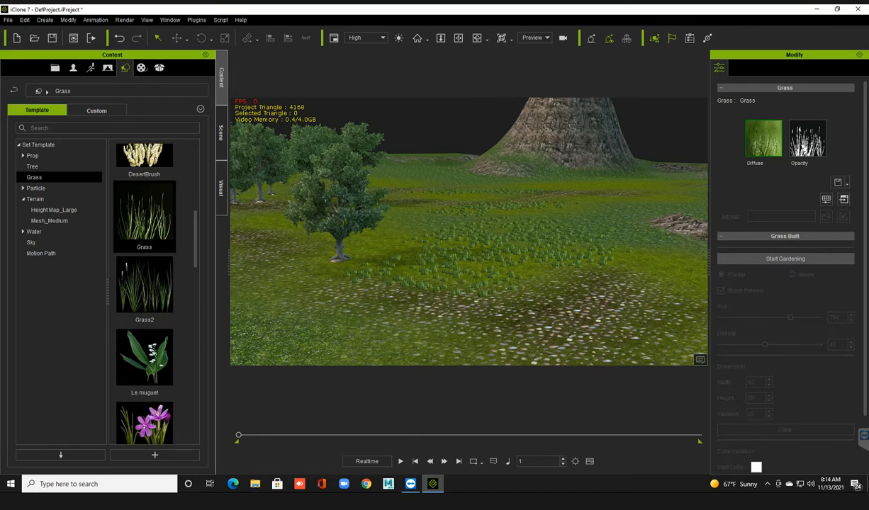
Play the animation to check the planted grass up close, stop it and return to the first frame.
scroll(468, 232, up, 3)
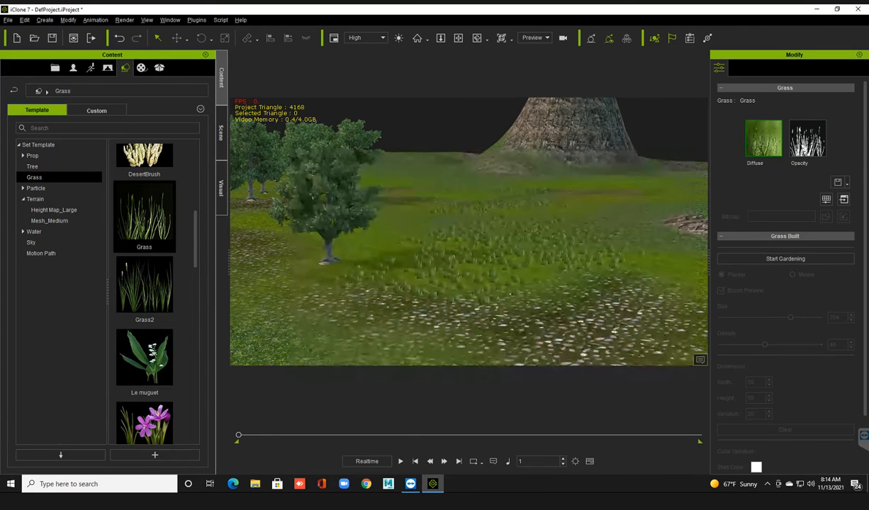
scroll(468, 231, up, 2)
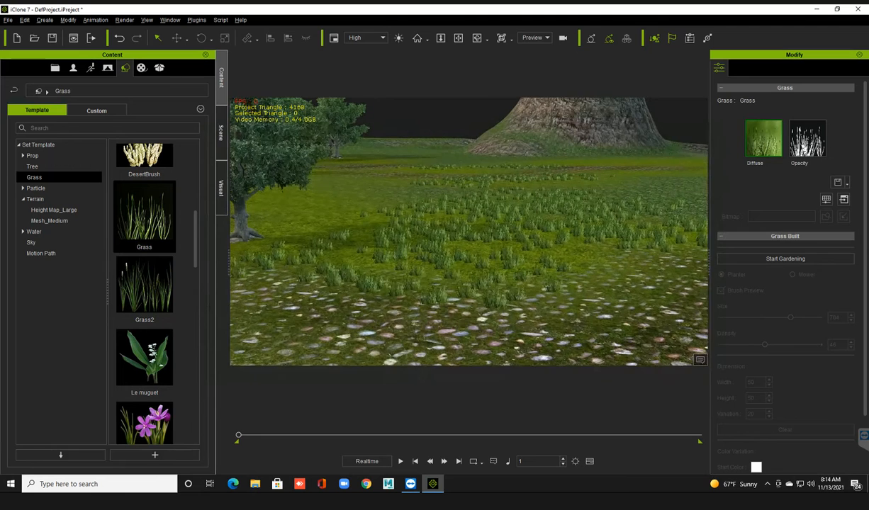
key(space)
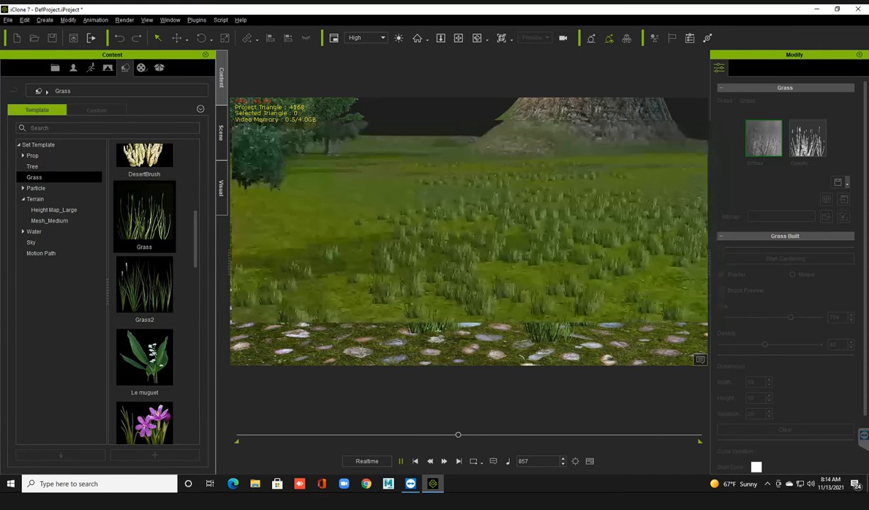
key(space)
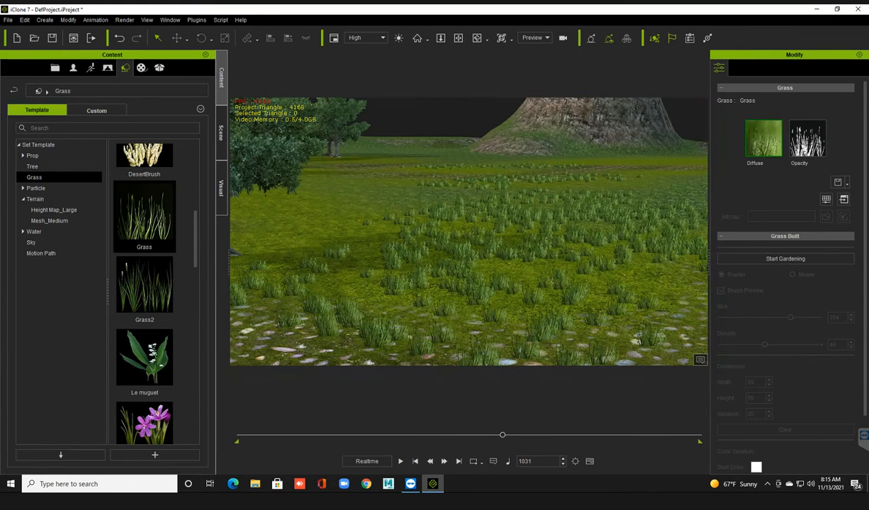
click(415, 462)
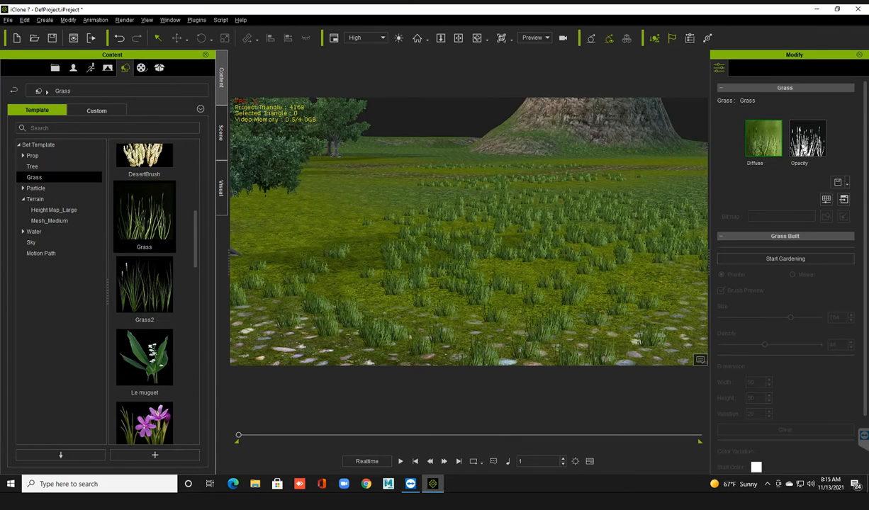
scroll(468, 232, down, 3)
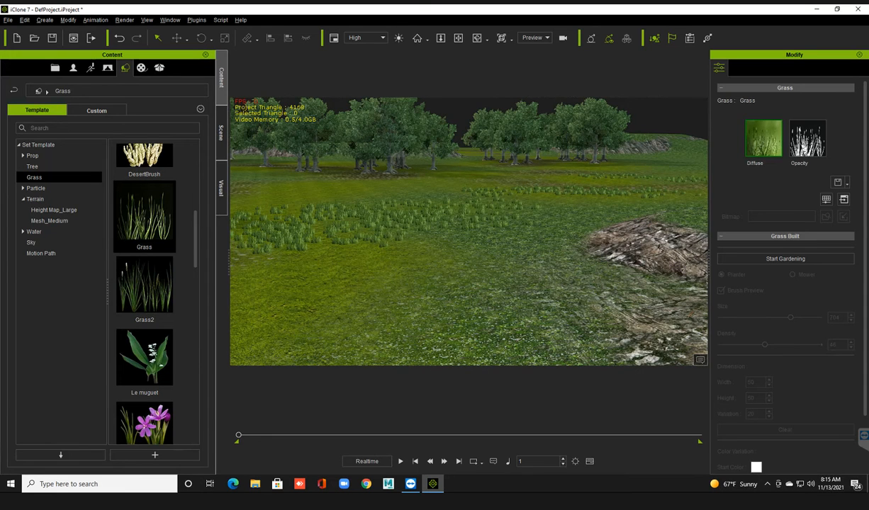
Examine the planted grass, trees and rocky ground from several viewpoints and look through the remaining Grass templates.
scroll(469, 232, down, 1)
right_drag(469, 232, 439, 230)
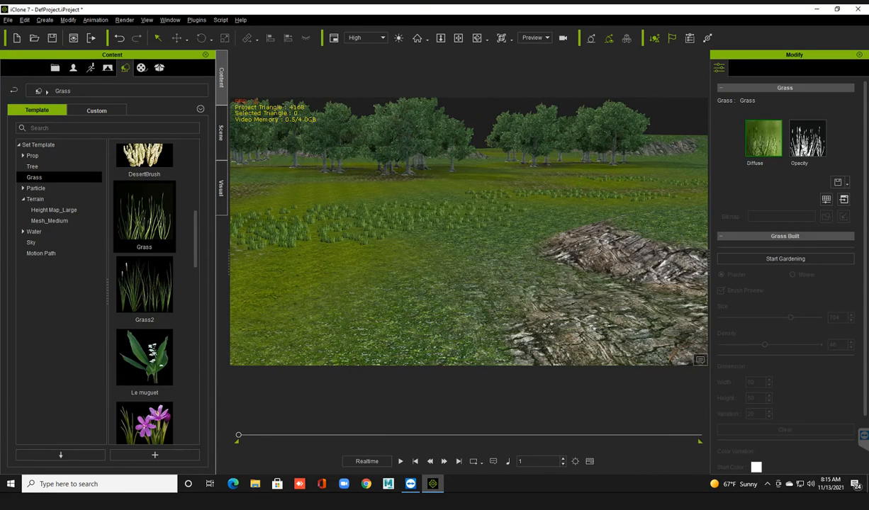
middle_drag(468, 232, 486, 234)
right_drag(468, 232, 511, 232)
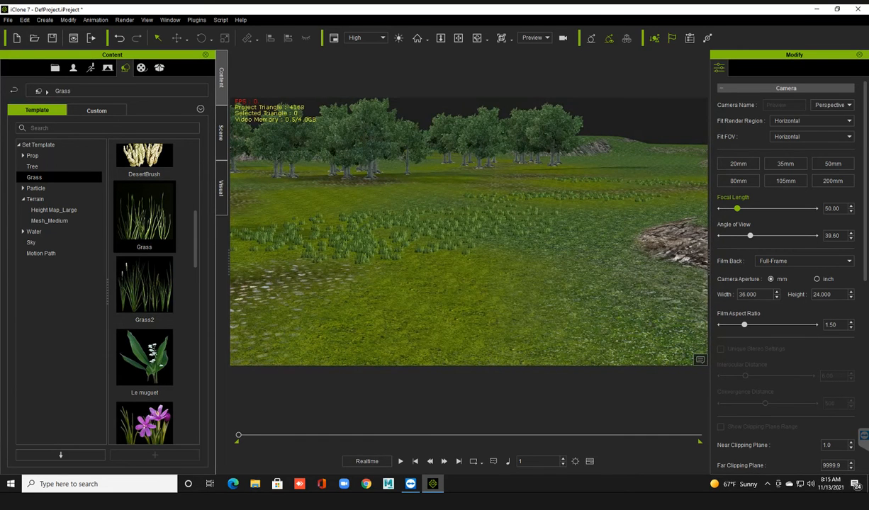
right_drag(425, 248, 506, 248)
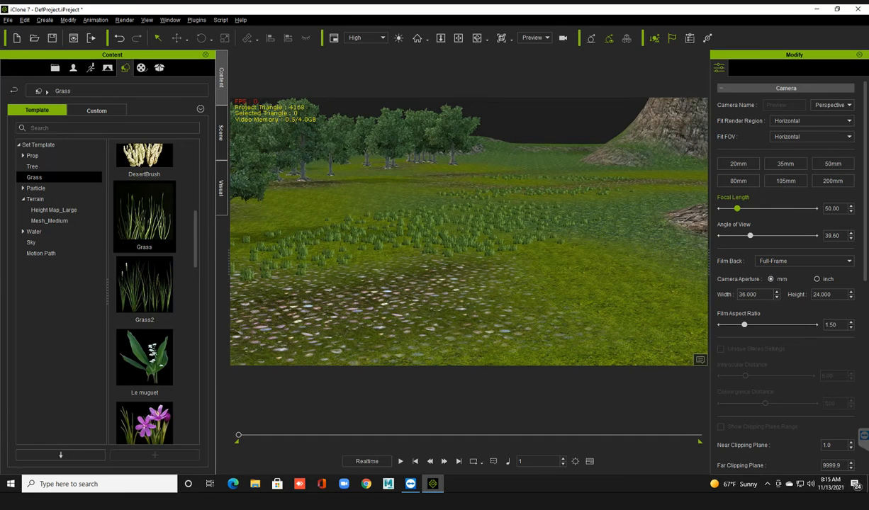
scroll(144, 294, down, 5)
scroll(144, 294, down, 5)
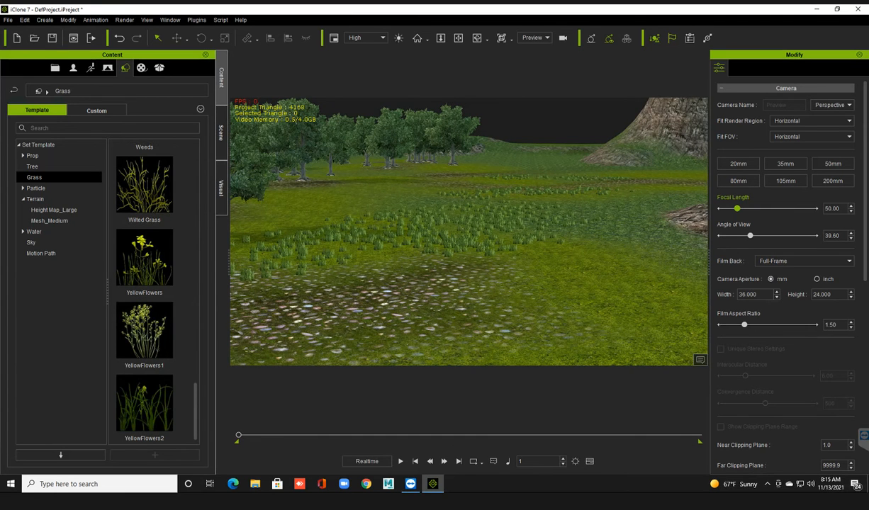
middle_drag(425, 269, 496, 304)
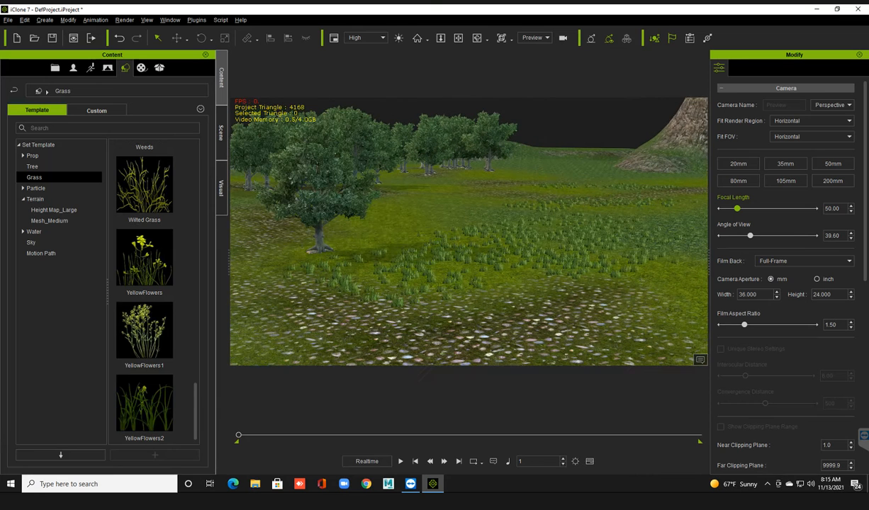
middle_drag(425, 269, 471, 287)
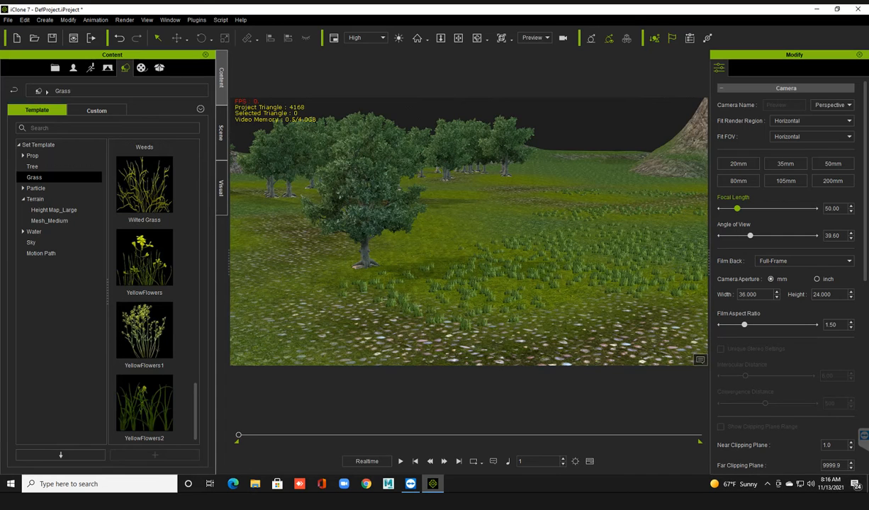
right_drag(468, 232, 474, 232)
Start a new empty project and look through the 3D Blocks prop templates.
key(ctrl+n)
click(434, 265)
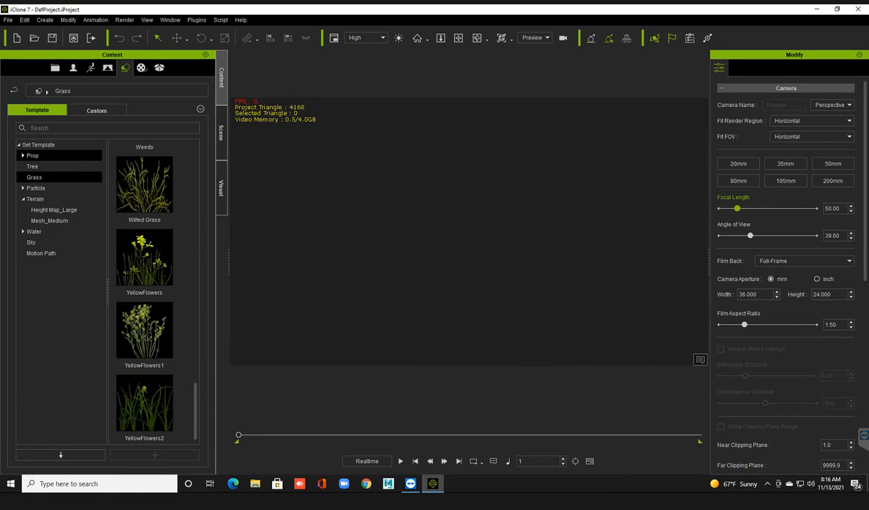
click(23, 155)
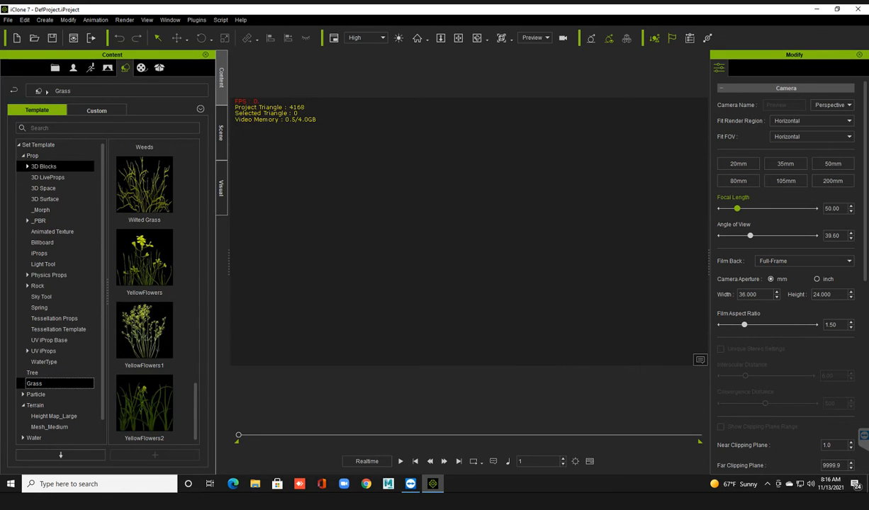
click(44, 167)
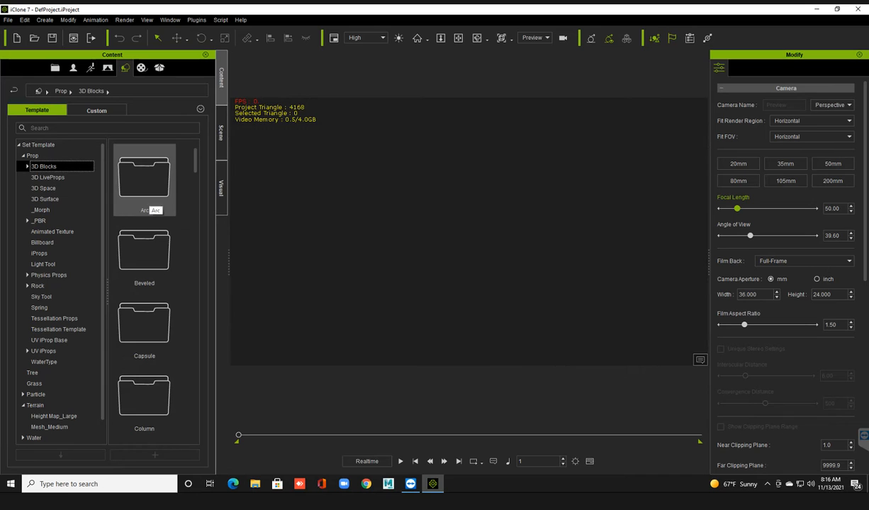
scroll(144, 212, down, 5)
scroll(144, 213, up, 5)
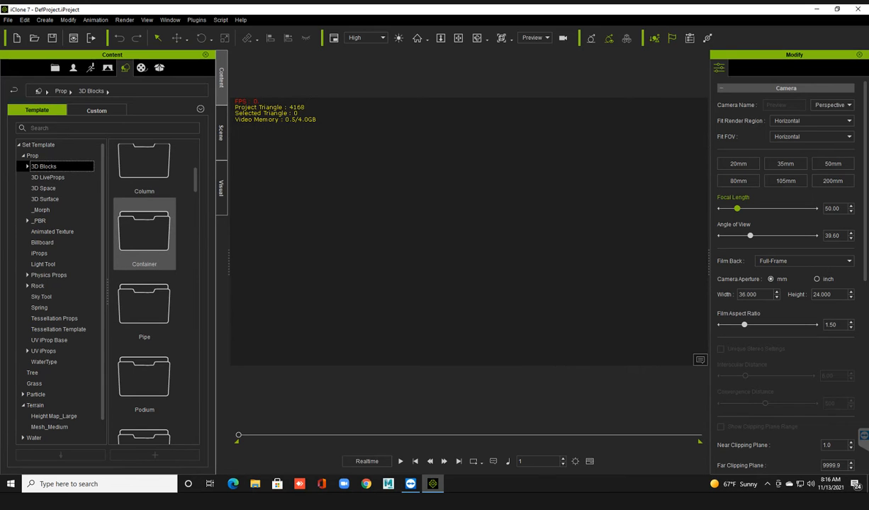
Add the Box from the Beveled 3D Blocks templates to the middle of the empty scene.
click(27, 166)
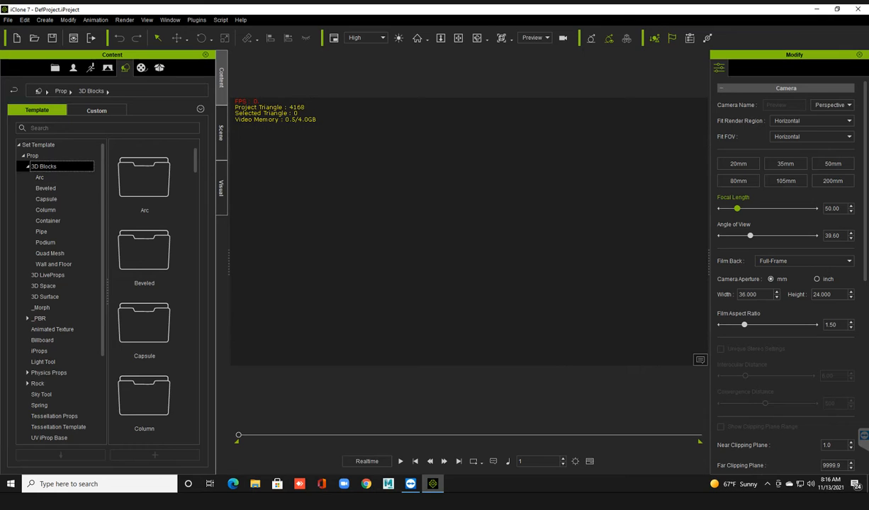
click(47, 188)
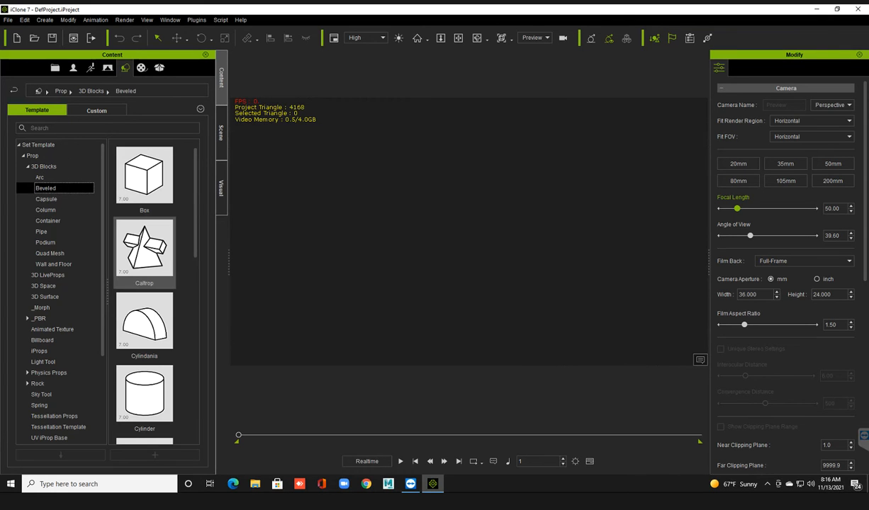
drag(144, 175, 458, 306)
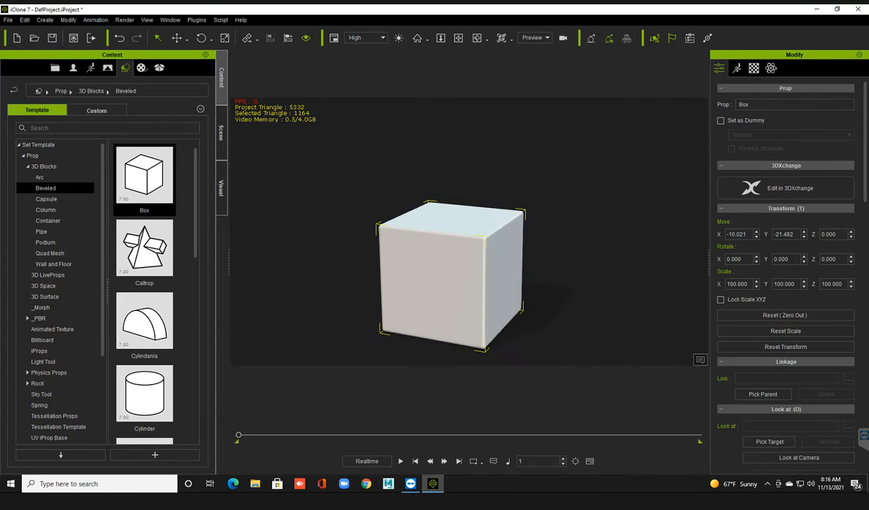
middle_drag(448, 301, 452, 267)
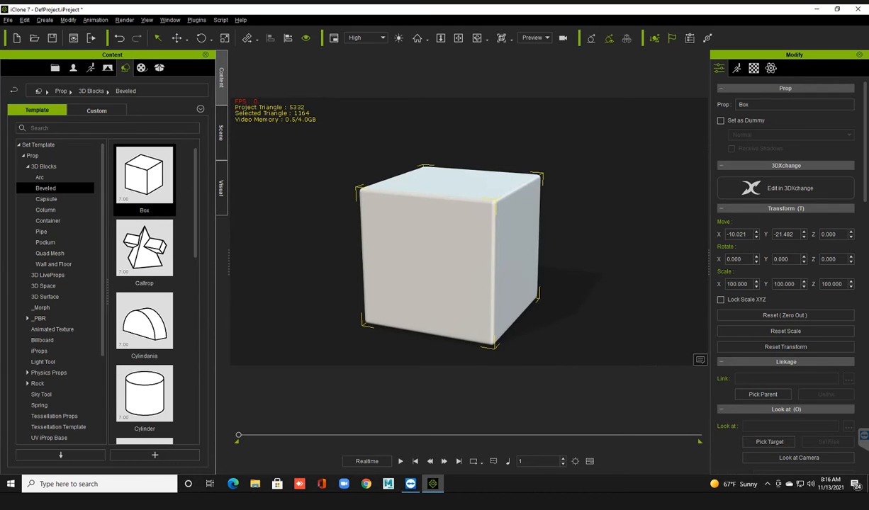
Display the box in Wireframe and examine its beveled edges and corners up close.
click(221, 132)
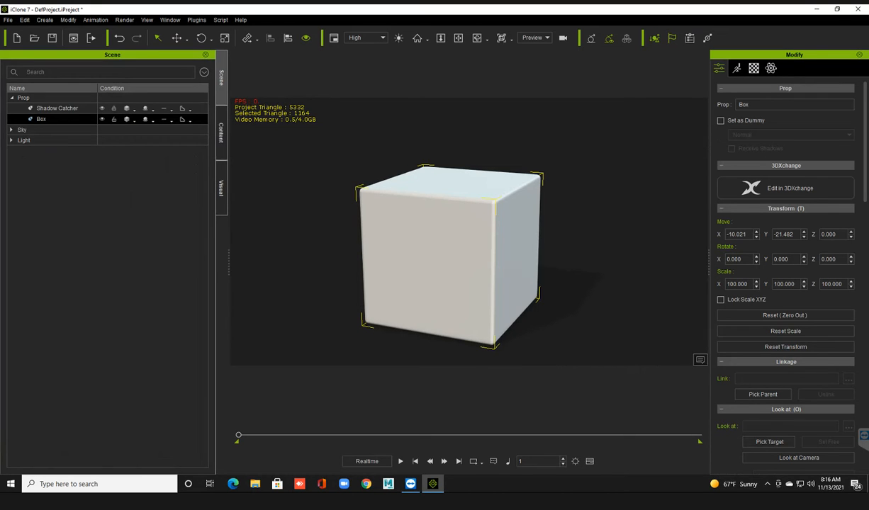
click(133, 120)
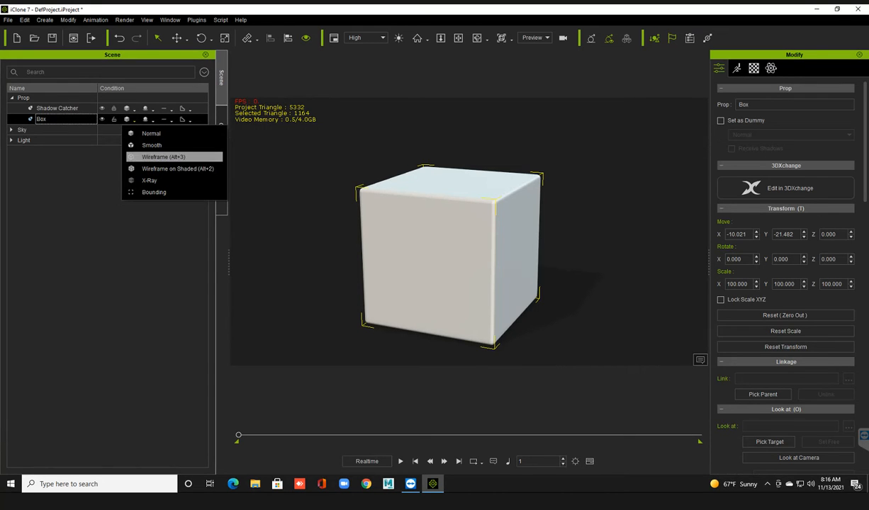
click(163, 156)
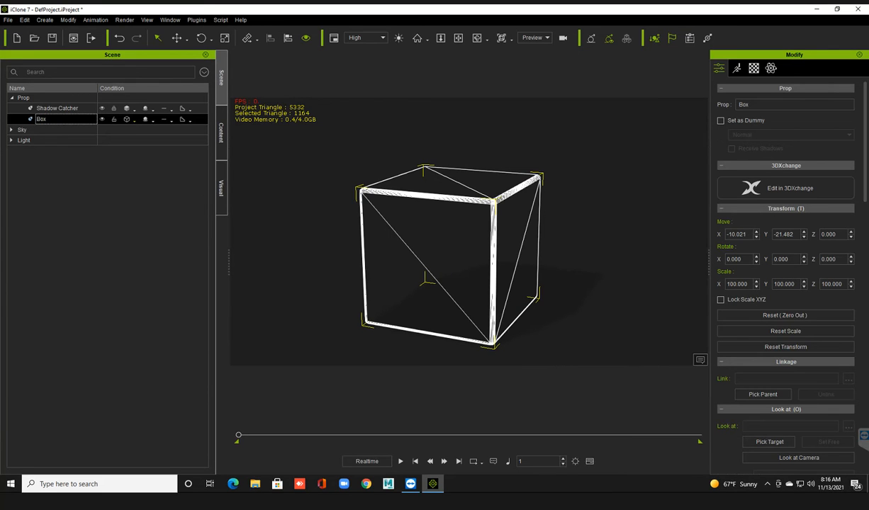
right_drag(468, 255, 447, 255)
scroll(468, 232, up, 3)
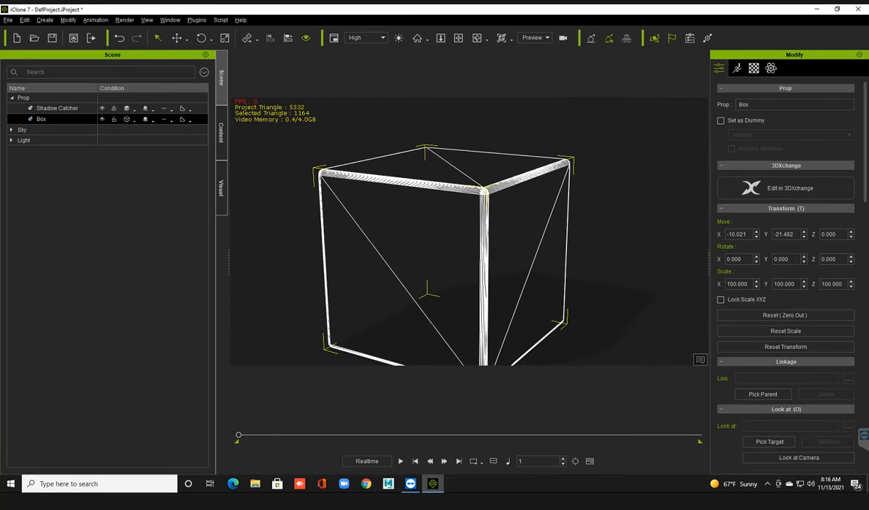
scroll(469, 232, up, 2)
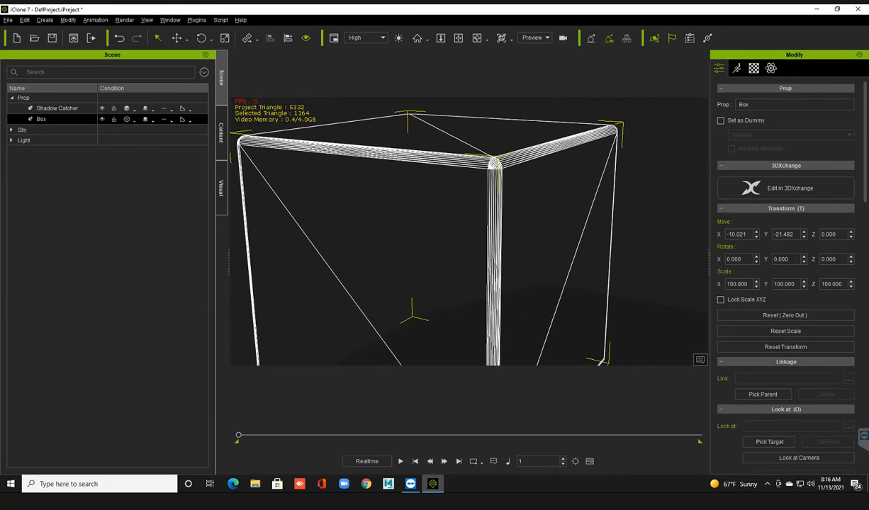
right_drag(468, 232, 481, 231)
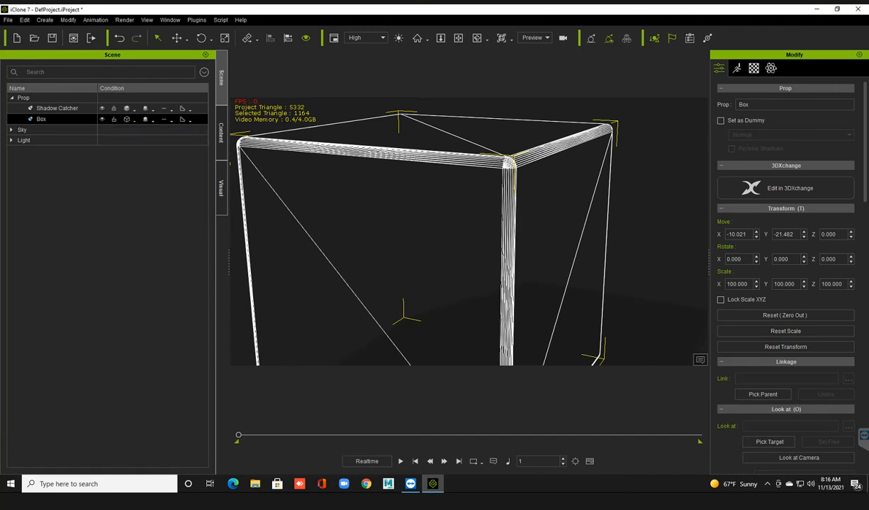
Set the box's display back to Normal, frame the whole box and deselect it.
click(127, 119)
click(151, 133)
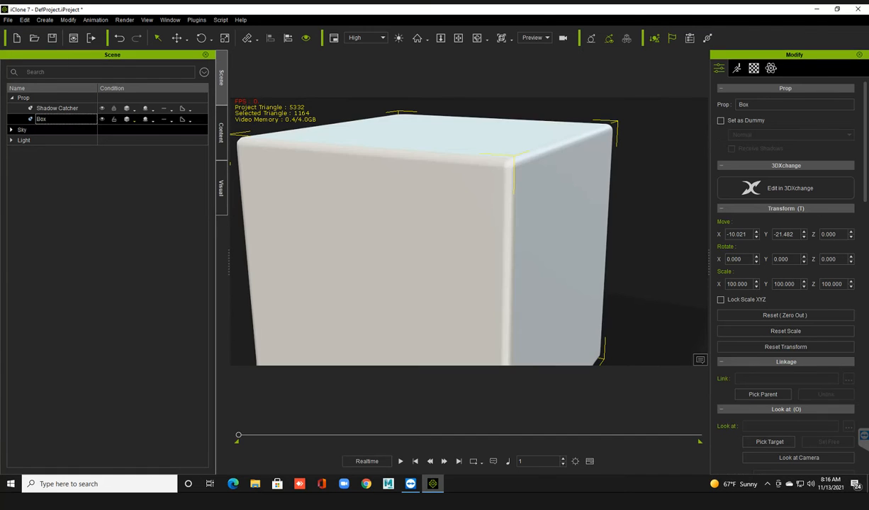
scroll(468, 232, down, 3)
mouse_move(468, 232)
middle_down()
mouse_move(481, 222)
mouse_move(464, 223)
middle_up()
scroll(468, 232, down, 2)
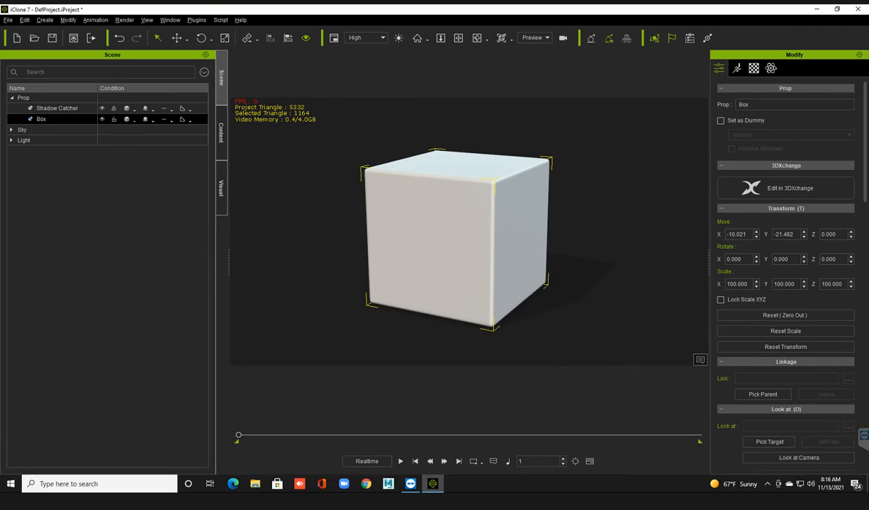
click(301, 213)
Look through the Blend and Bump textures in the media content library.
click(221, 133)
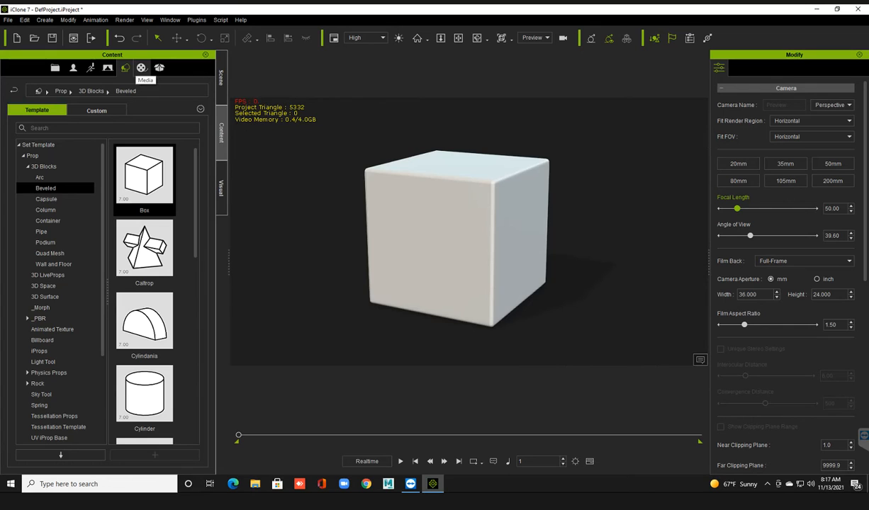
click(141, 68)
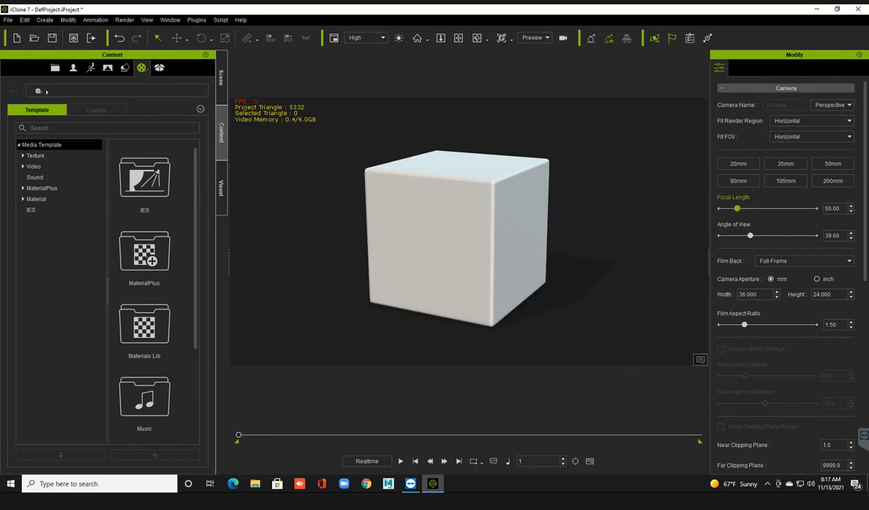
click(35, 156)
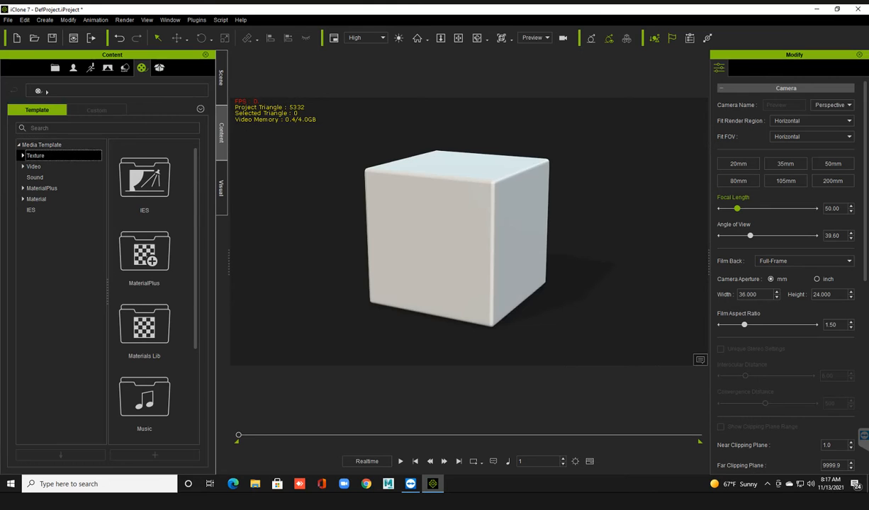
click(23, 155)
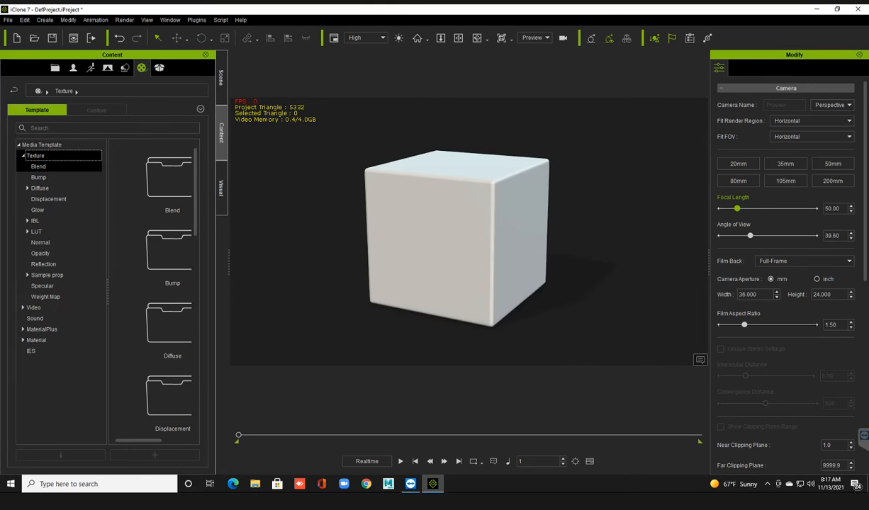
click(38, 166)
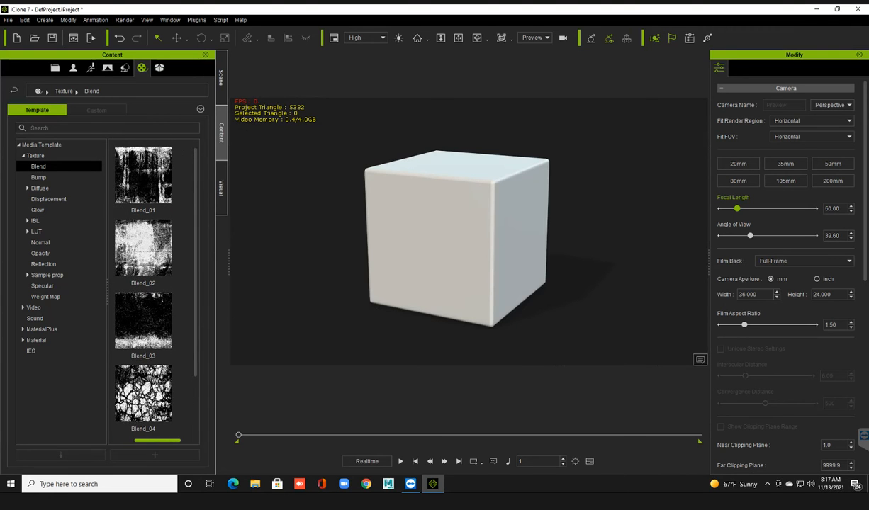
click(38, 177)
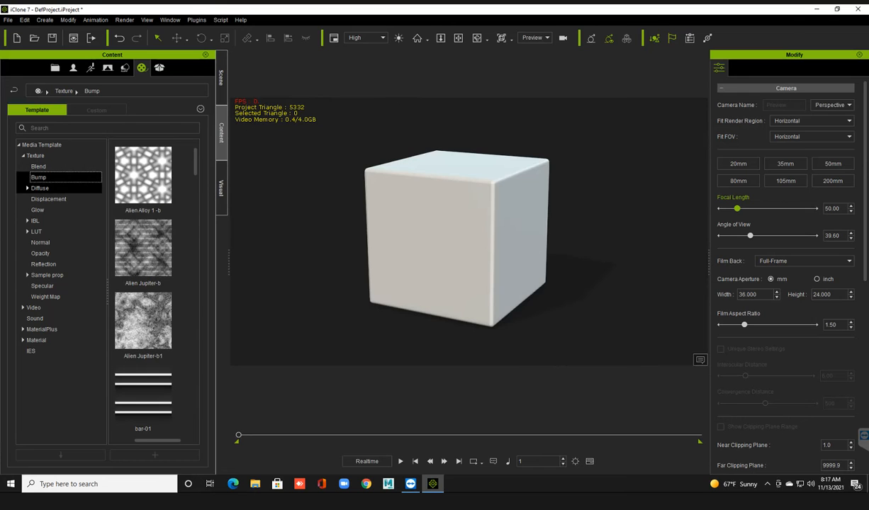
Look through the 01Bricks and 02Ground Diffuse textures and show the 03Wood textures.
click(41, 189)
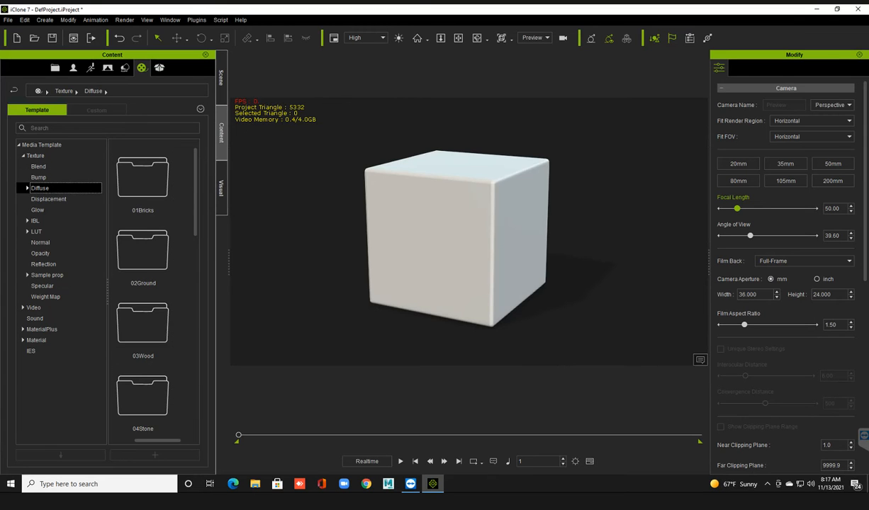
click(27, 188)
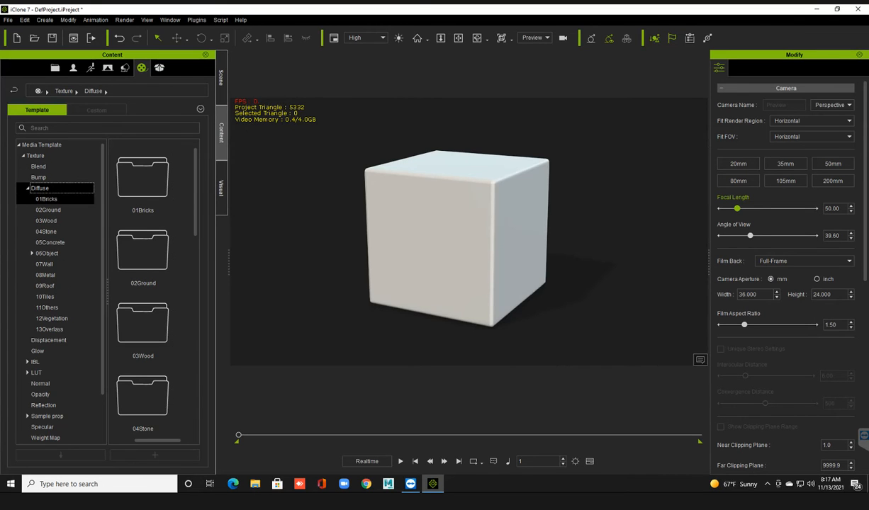
click(47, 199)
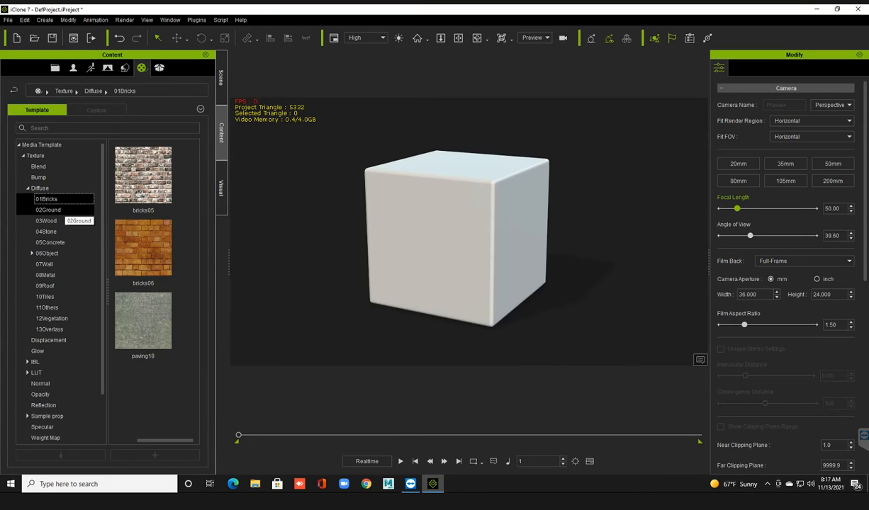
click(54, 209)
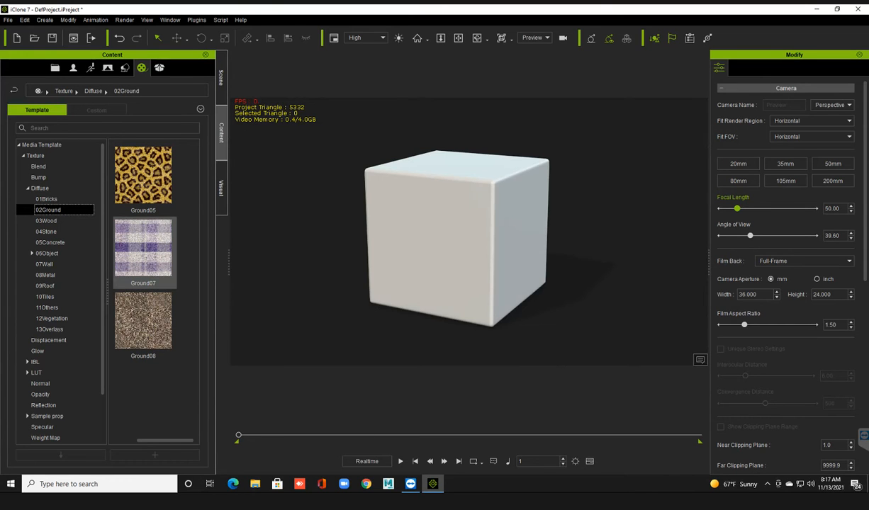
click(51, 221)
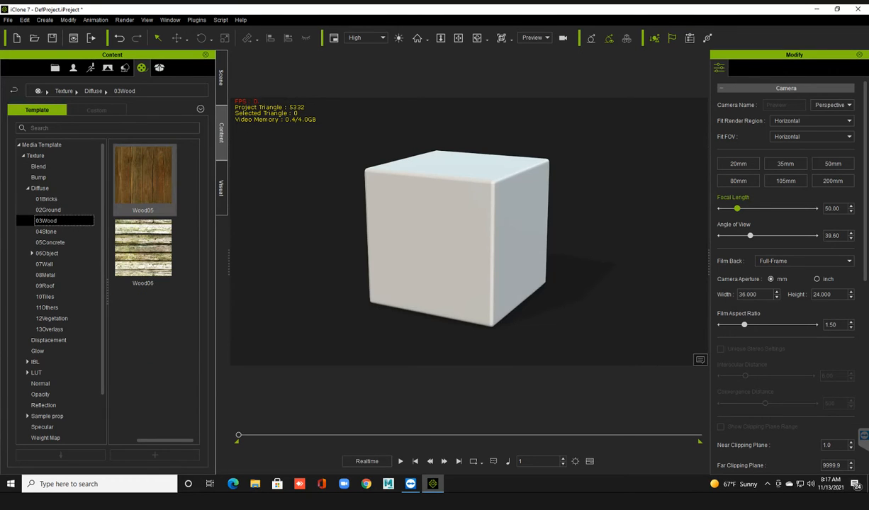
Apply the Wood05 diffuse texture to the beveled box as its Base Color.
click(454, 241)
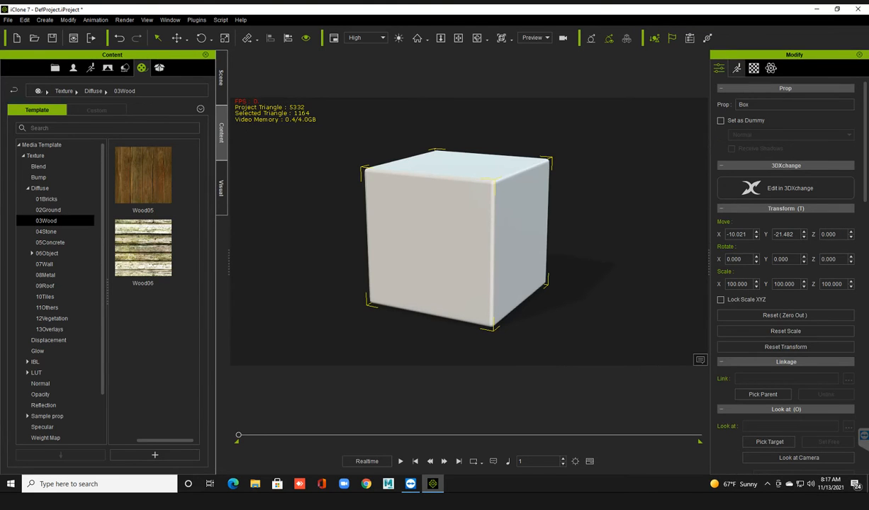
click(753, 67)
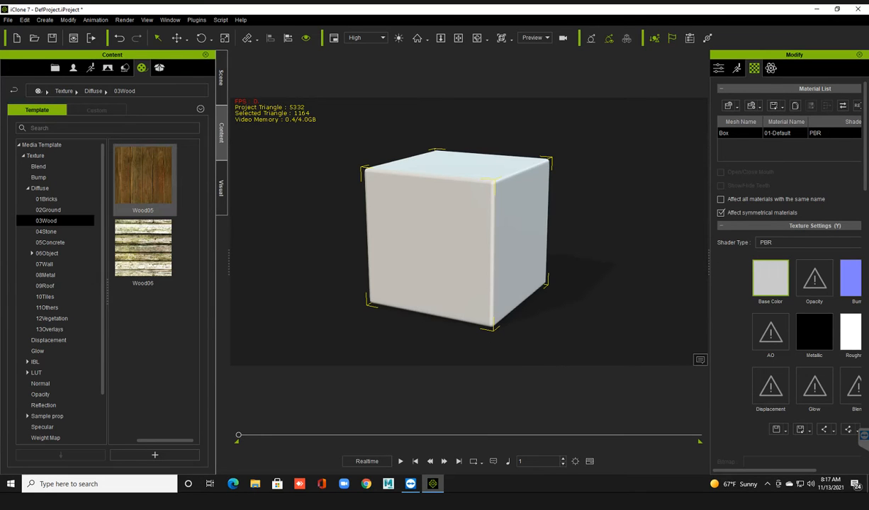
drag(142, 174, 771, 279)
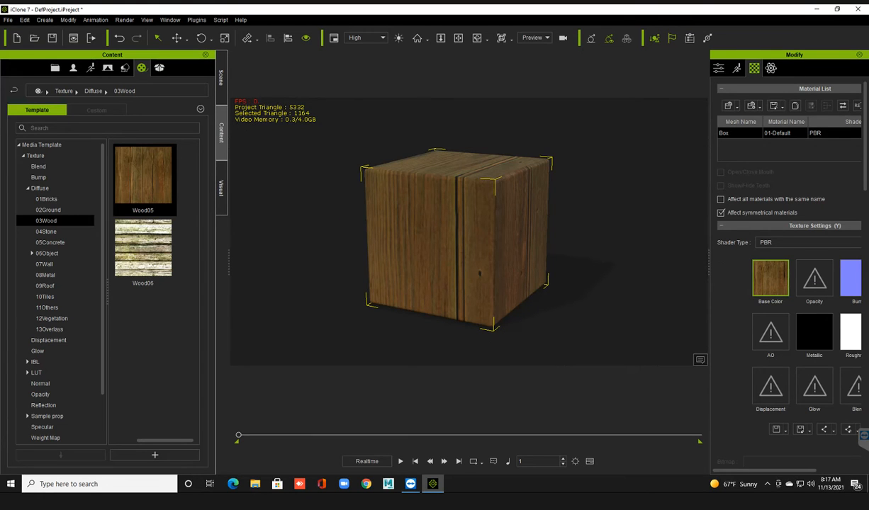
right_drag(494, 252, 448, 253)
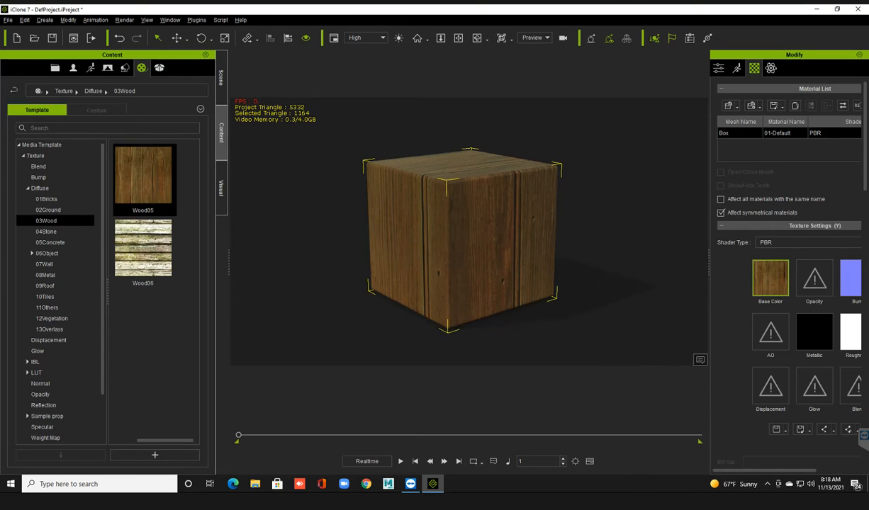
scroll(460, 241, up, 2)
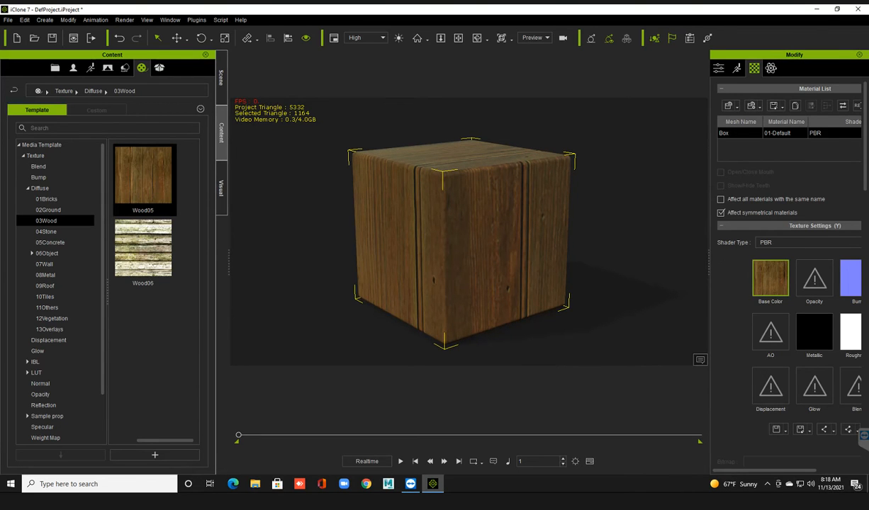
Review the box's PBR texture channels at full width and examine the wood grain across its faces up close.
drag(707, 262, 669, 262)
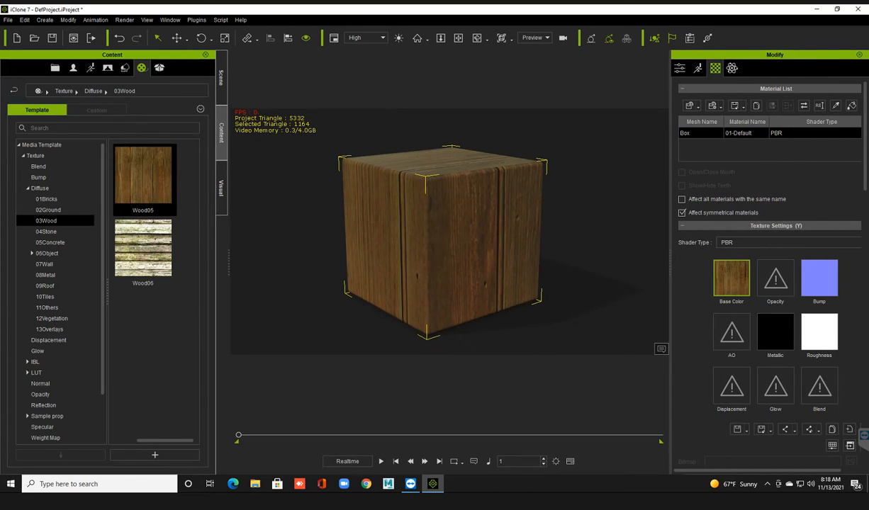
scroll(769, 276, down, 3)
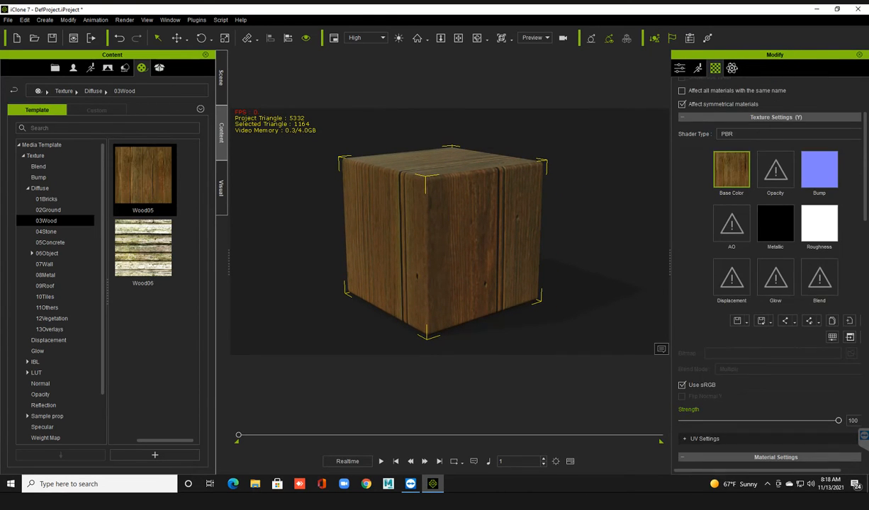
scroll(769, 276, up, 1)
scroll(450, 231, up, 1)
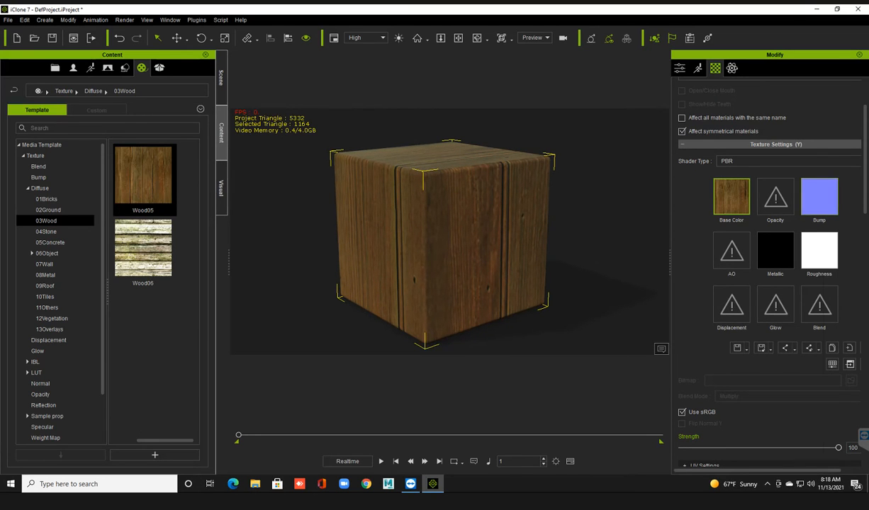
mouse_move(819, 199)
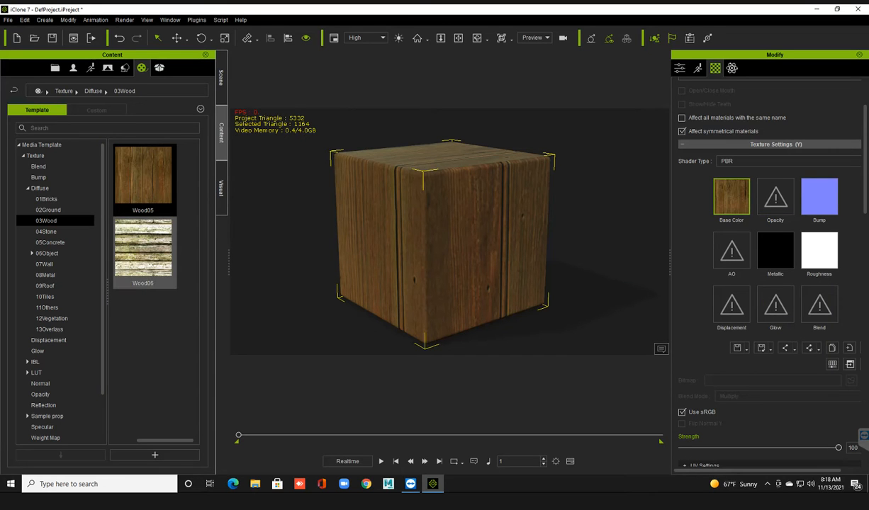
mouse_move(160, 241)
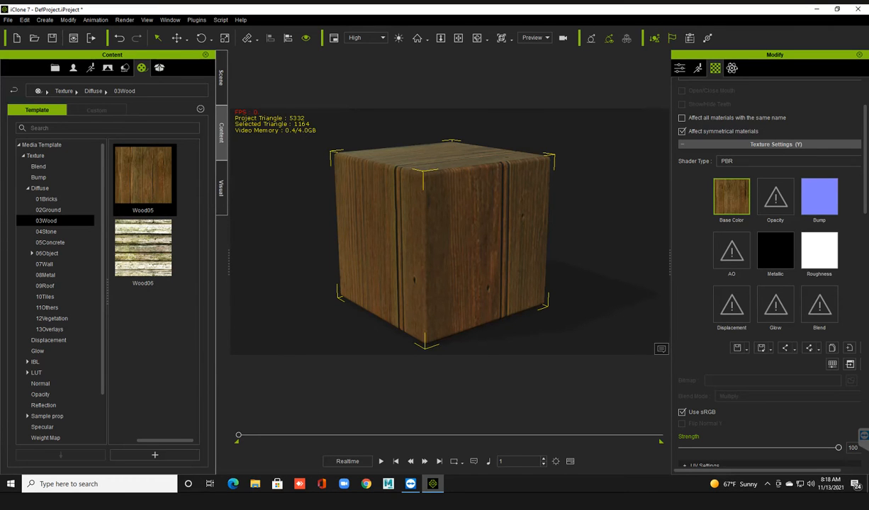
scroll(464, 252, up, 4)
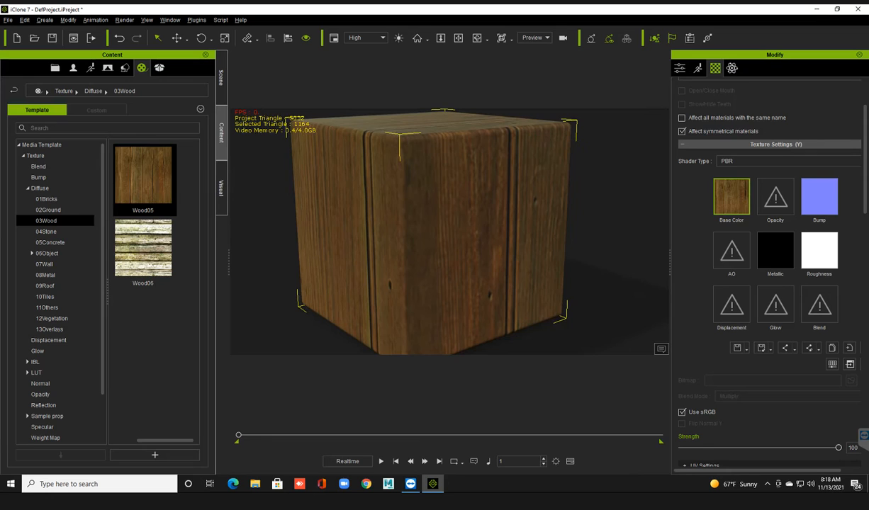
right_drag(440, 234, 476, 232)
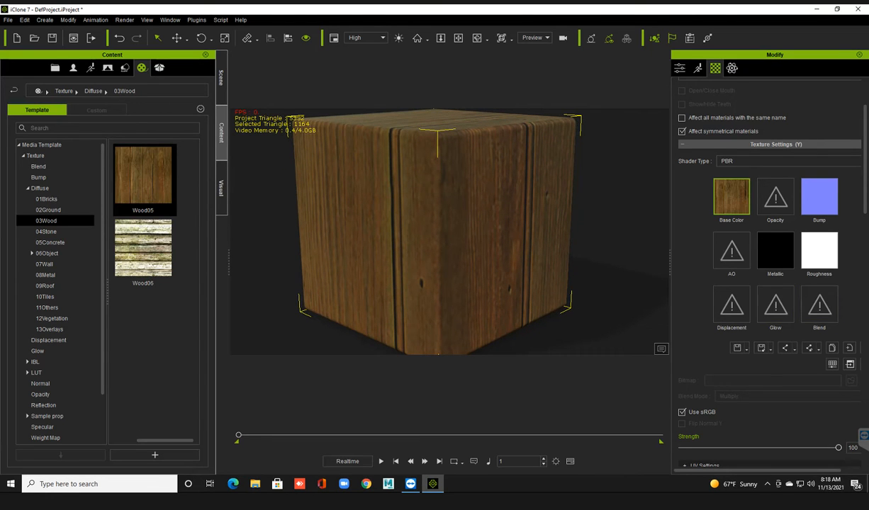
Try a green diffuse color (#50ff9f) on the wooden box and cancel the color change.
scroll(769, 270, down, 2)
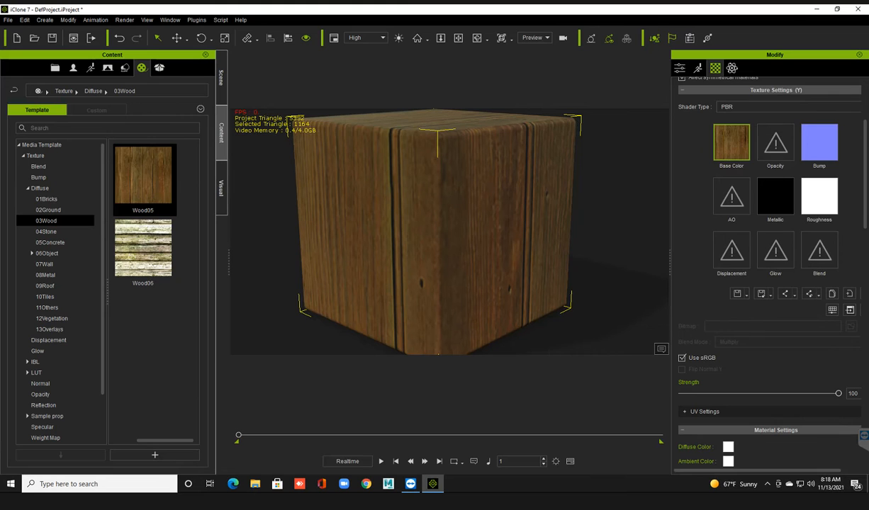
scroll(769, 269, down, 4)
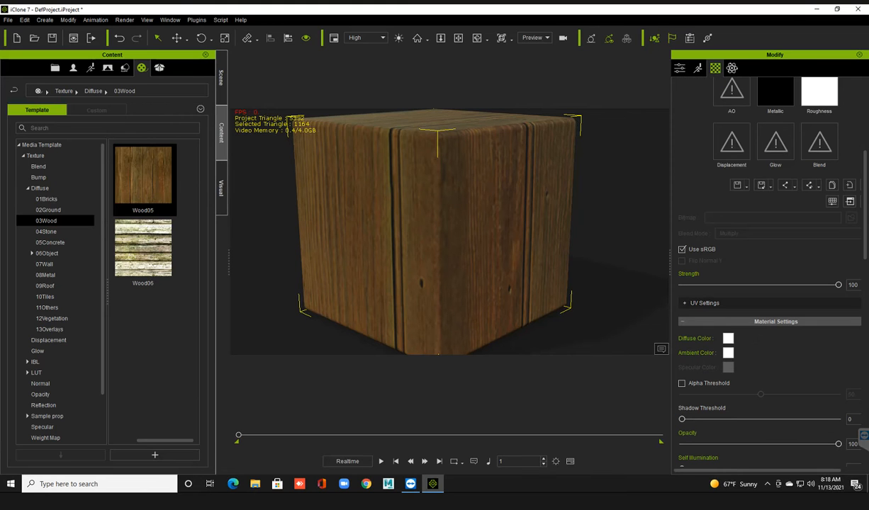
click(727, 339)
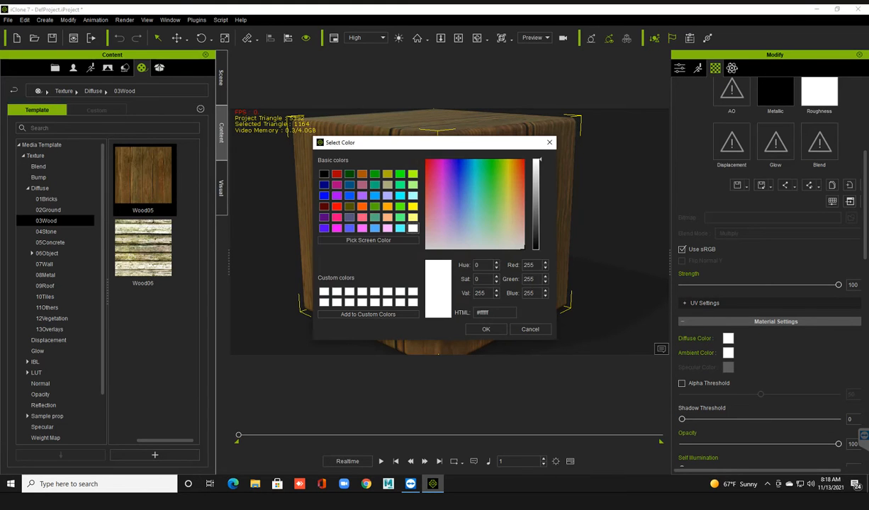
drag(457, 178, 484, 187)
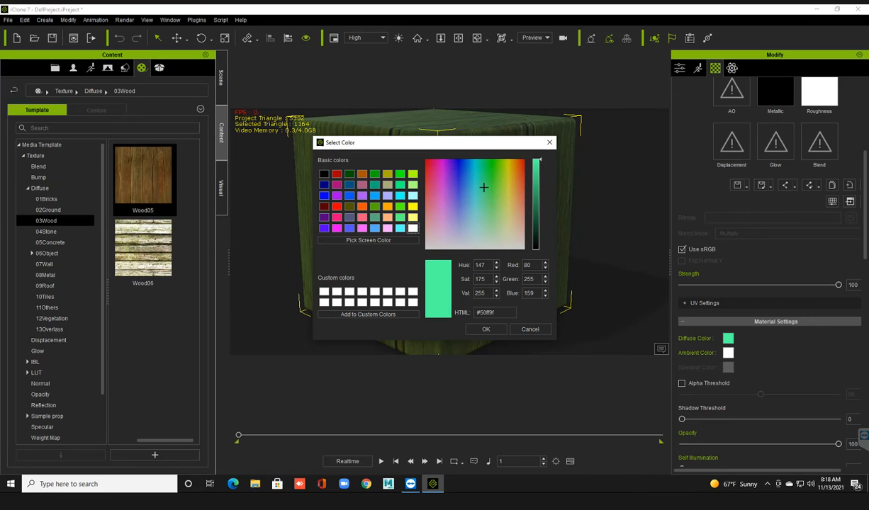
drag(447, 143, 535, 251)
click(617, 435)
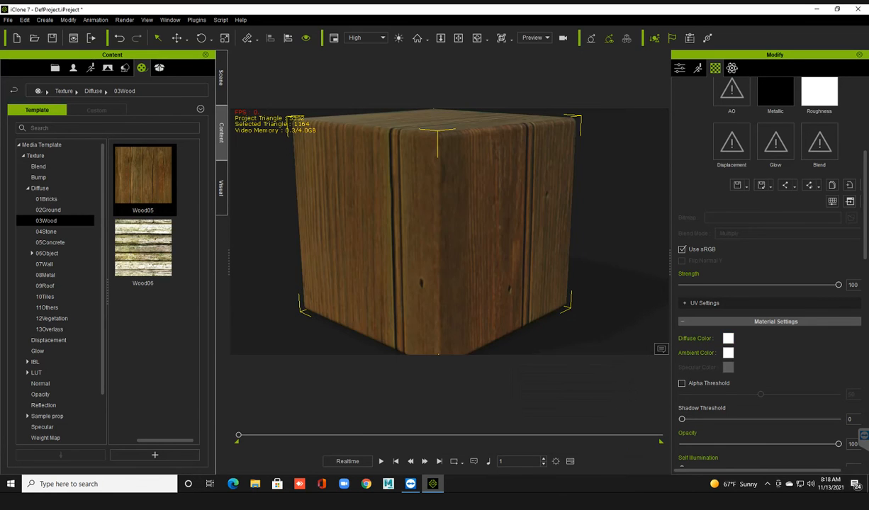
Set the box's UV type to Box and apply the mapping.
scroll(768, 283, down, 2)
scroll(769, 283, down, 5)
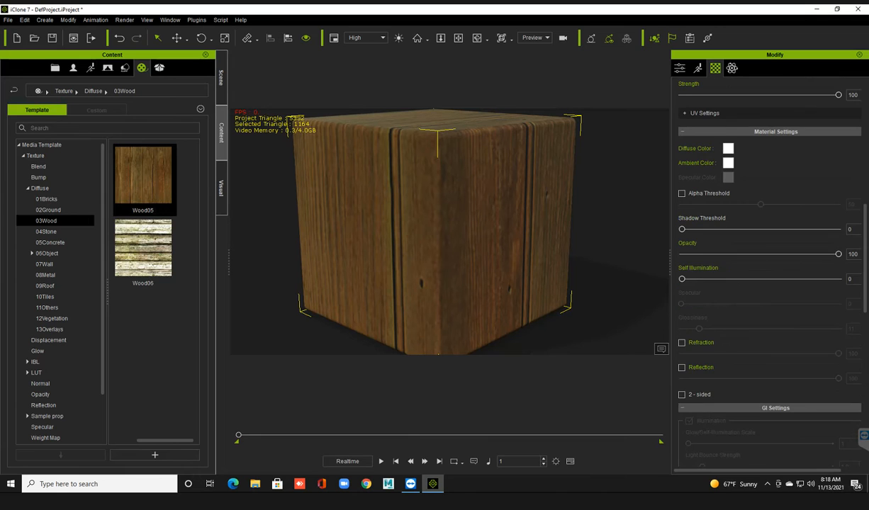
scroll(768, 277, down, 12)
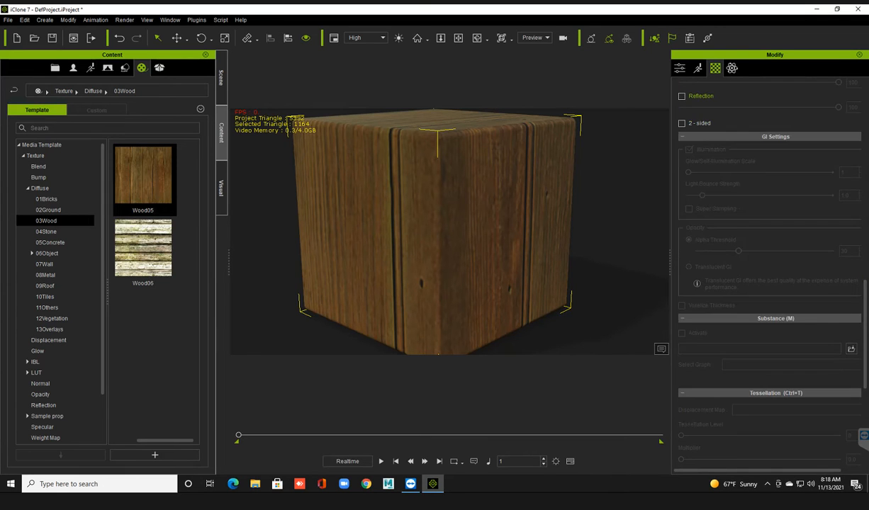
scroll(768, 277, down, 5)
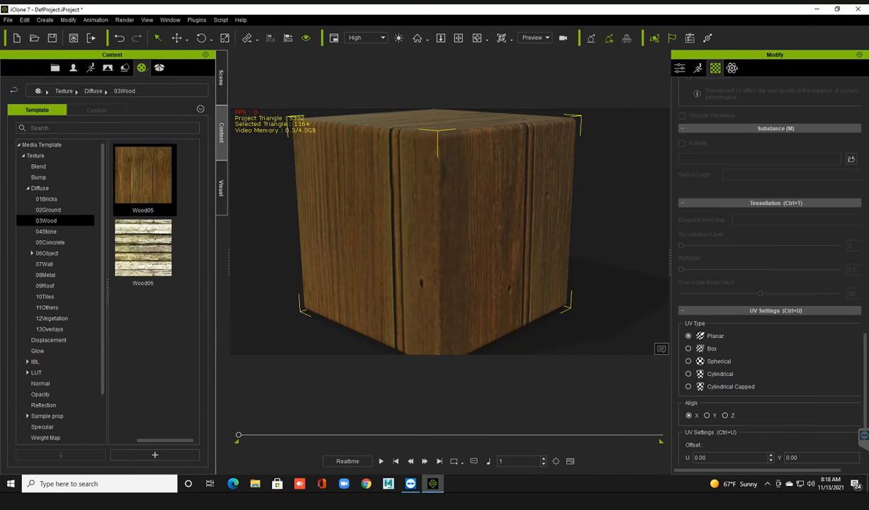
scroll(769, 276, down, 1)
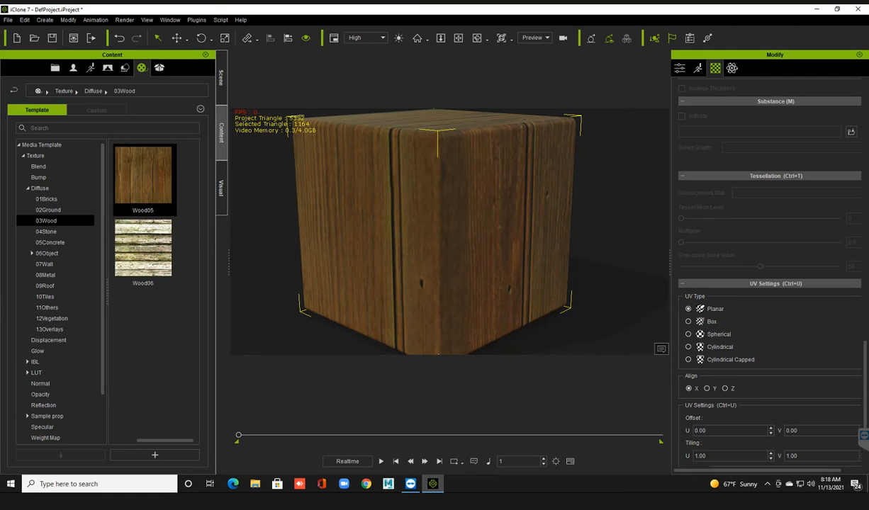
scroll(768, 283, down, 2)
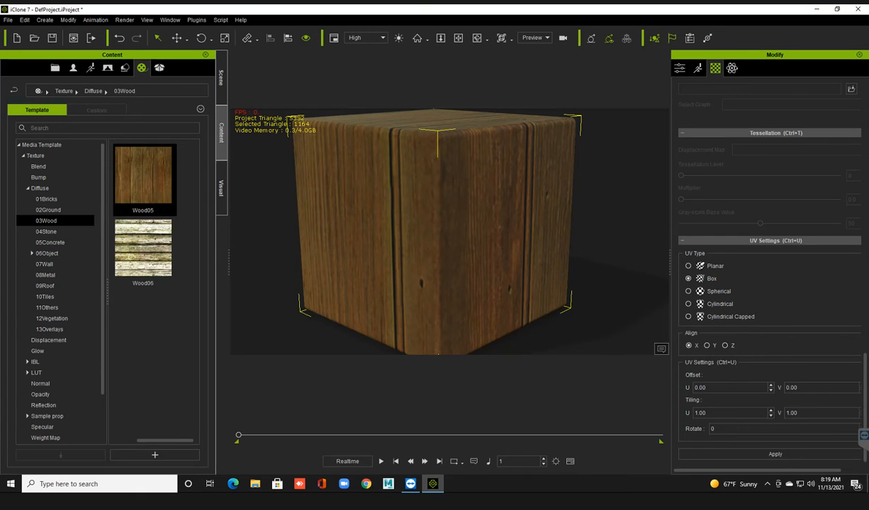
click(774, 454)
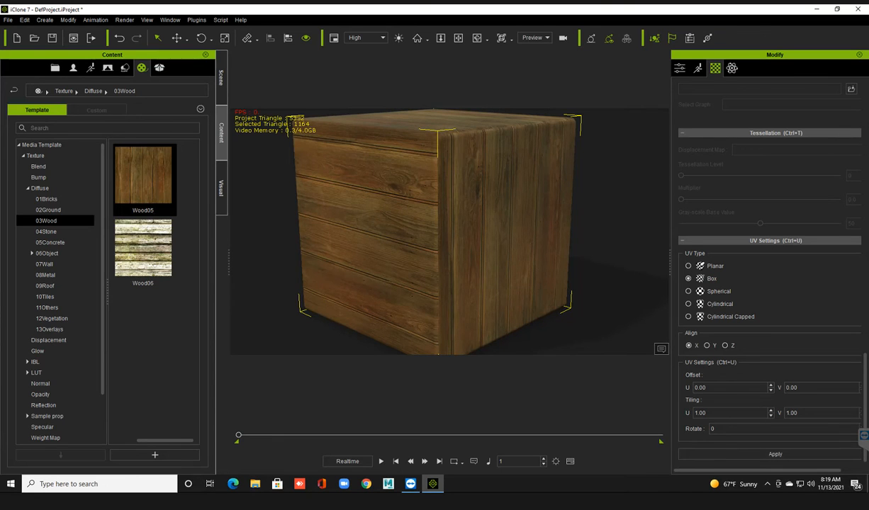
Try the box's UV mapping with Y alignment and apply it.
right_drag(439, 233, 527, 235)
right_drag(425, 234, 524, 233)
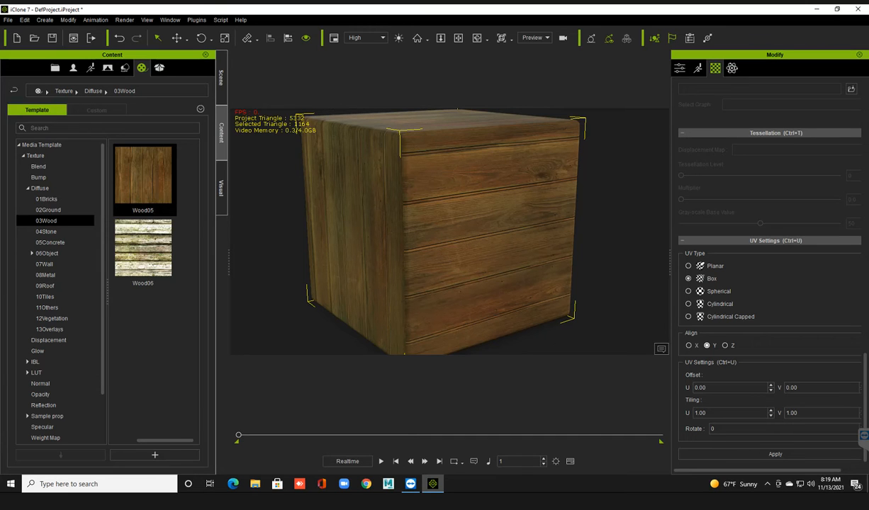
click(774, 454)
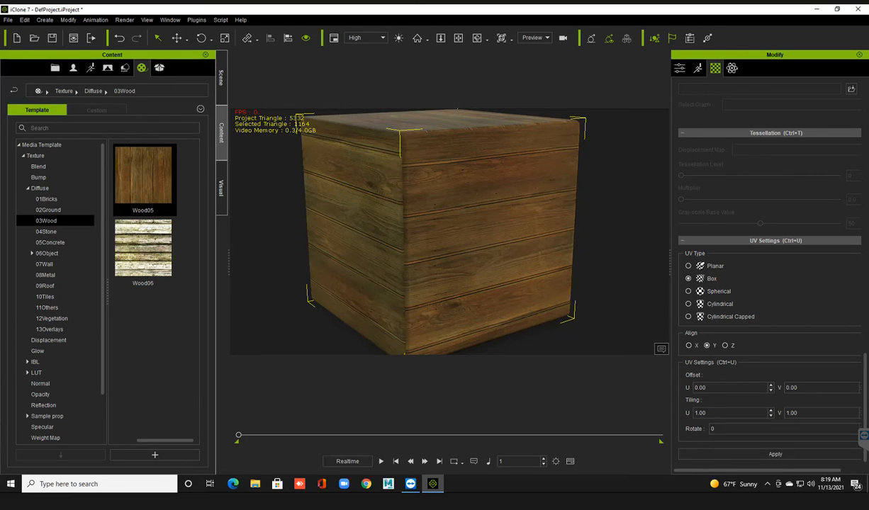
Align the box's UV mapping to Z, apply it and check the plank direction around the sides.
right_drag(439, 234, 517, 237)
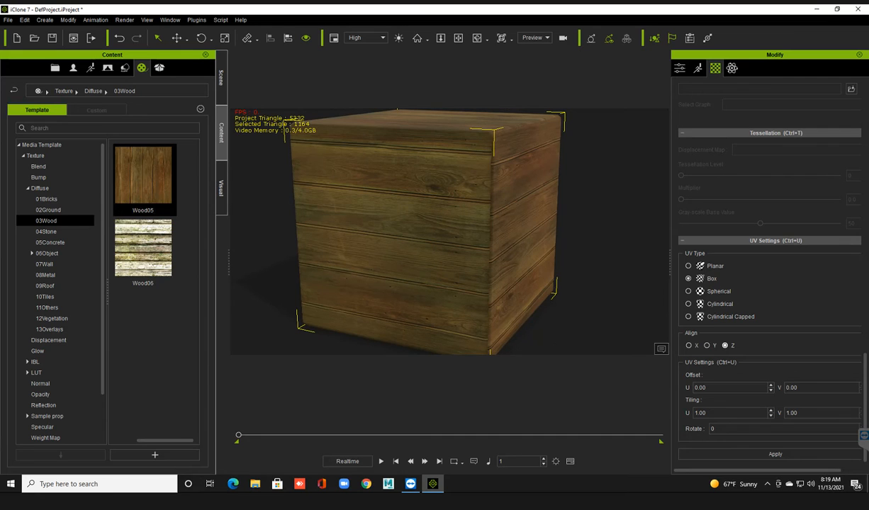
click(775, 454)
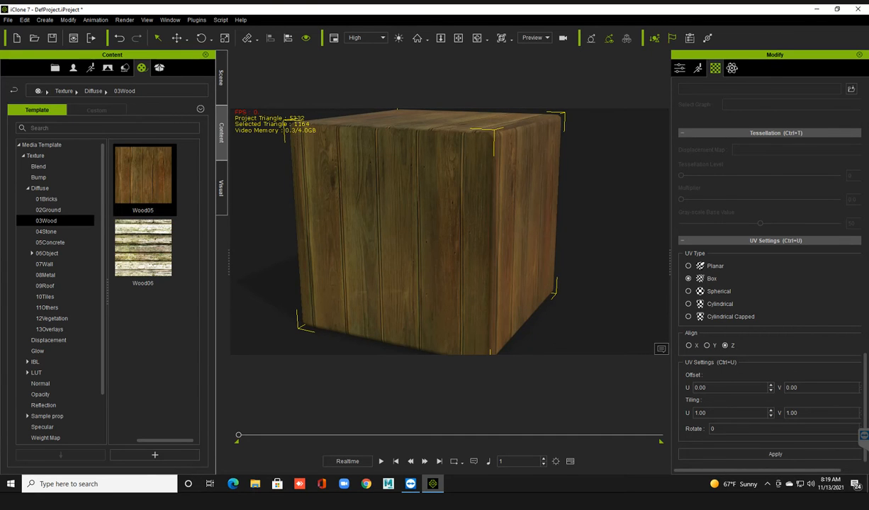
right_drag(496, 238, 329, 238)
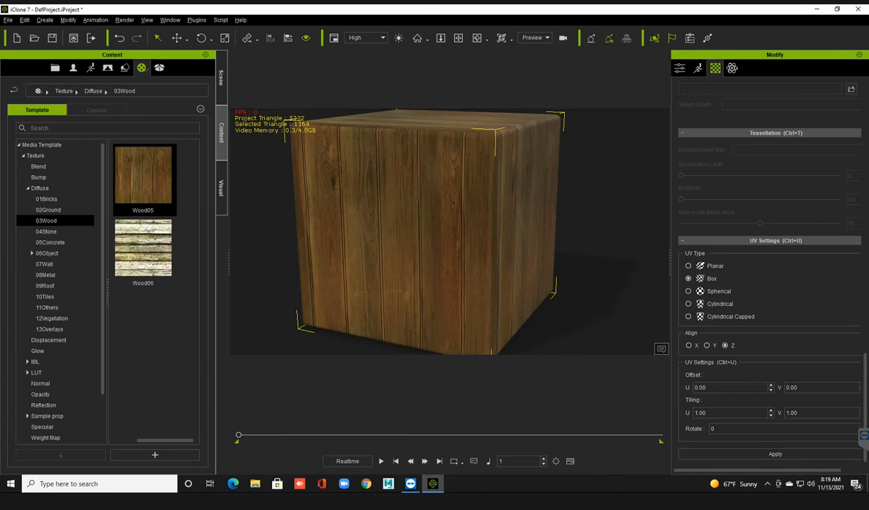
middle_drag(425, 238, 451, 238)
right_drag(451, 237, 404, 232)
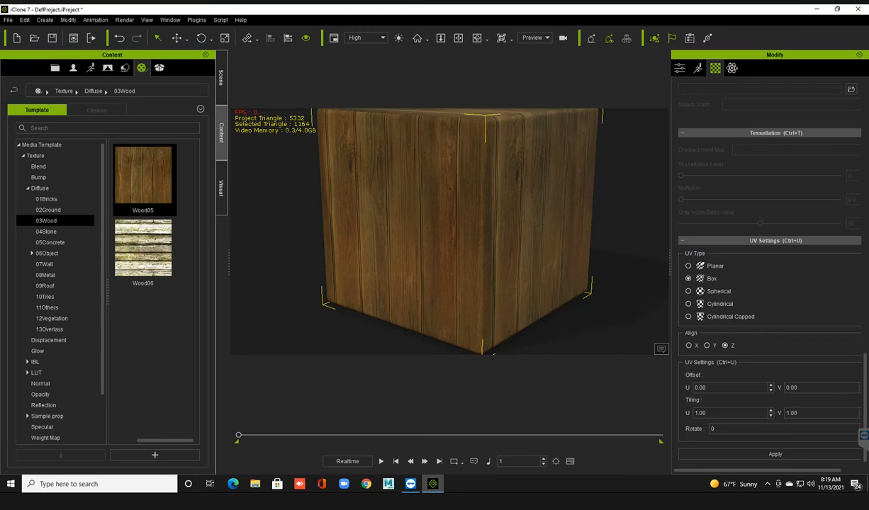
Set the box's UV tiling to 2 in both U and V, apply it and check the planks from near and far.
drag(707, 413, 690, 412)
text(2)
key(Return)
drag(799, 413, 783, 413)
text(2)
key(Return)
click(775, 454)
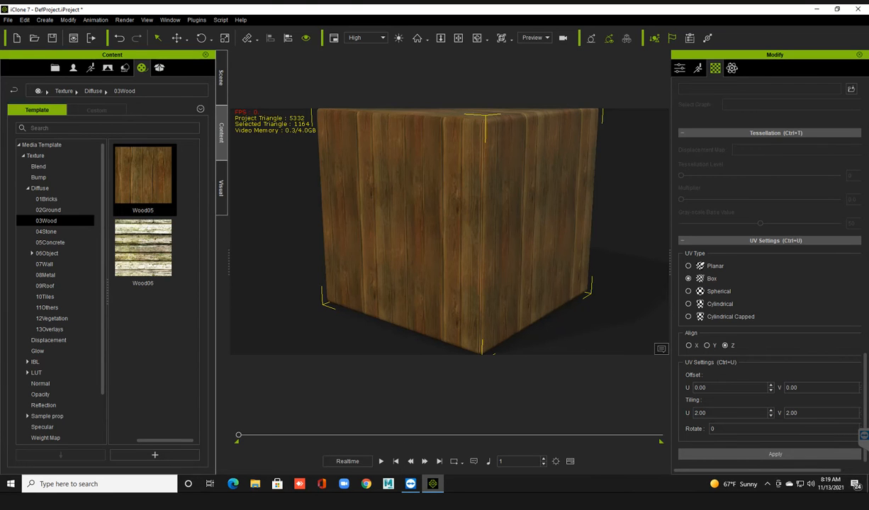
scroll(449, 231, up, 8)
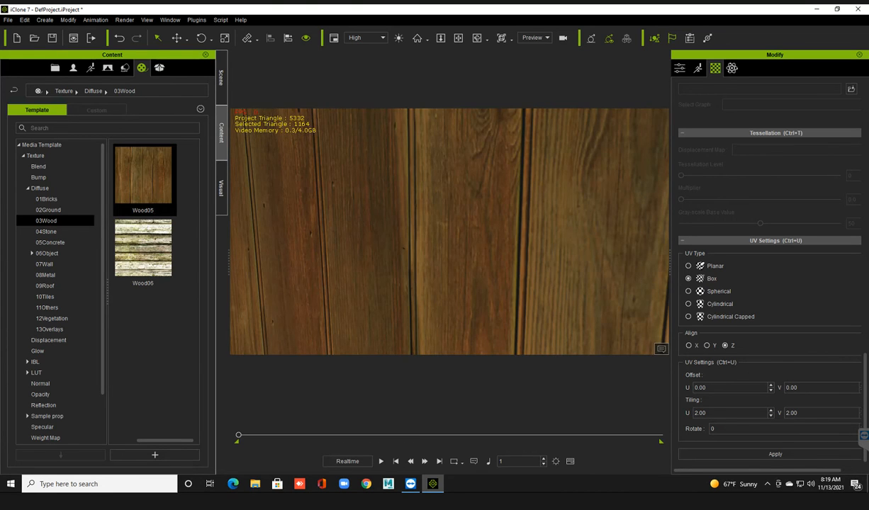
scroll(449, 231, down, 3)
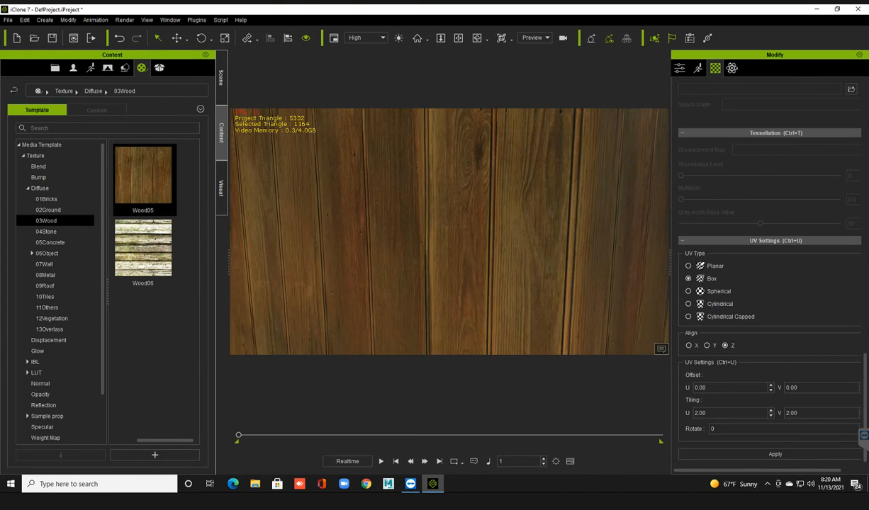
scroll(450, 231, down, 6)
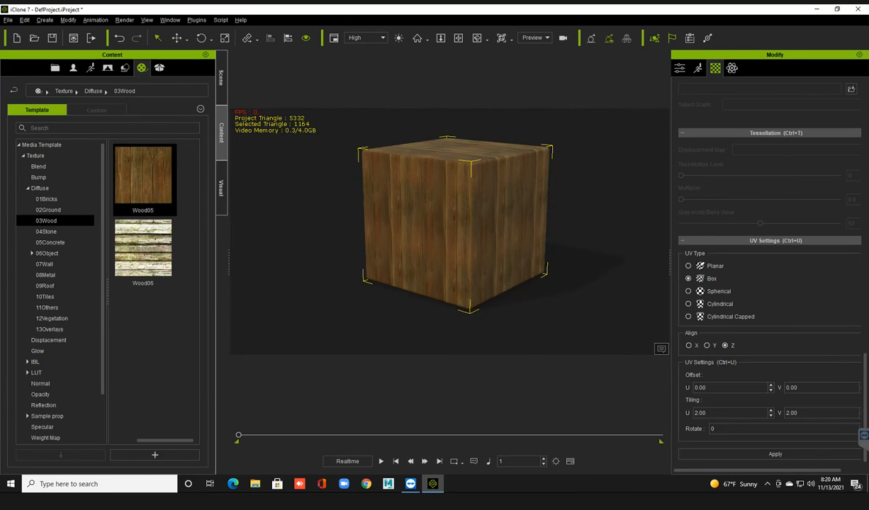
right_drag(449, 231, 475, 231)
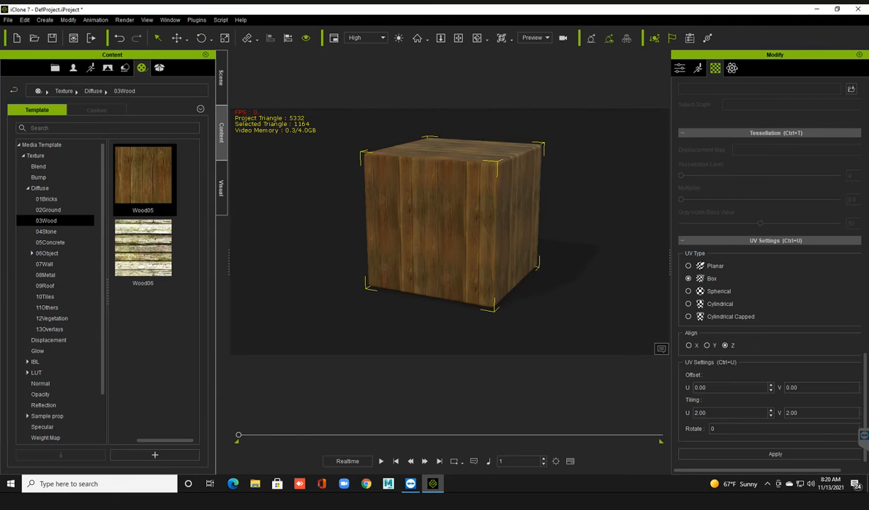
Delete the wood-textured box and add a fresh Box from the beveled 3D block props.
key(Delete)
click(125, 68)
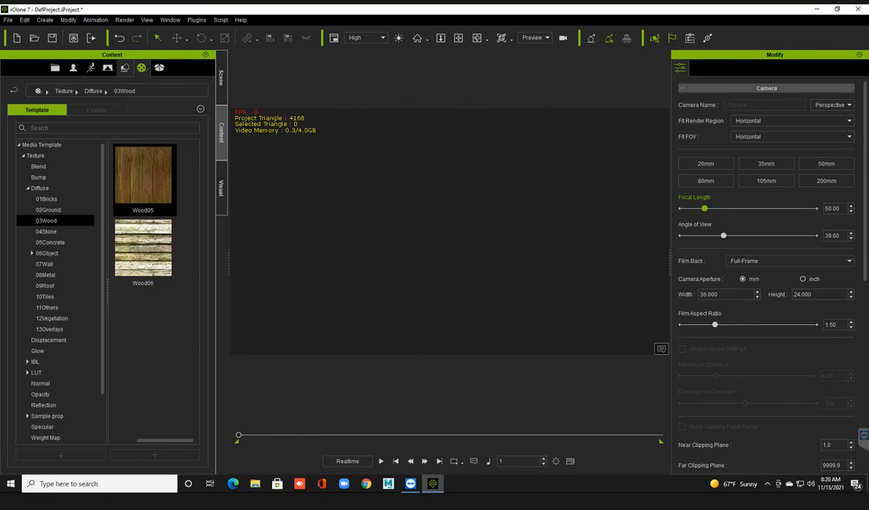
click(144, 176)
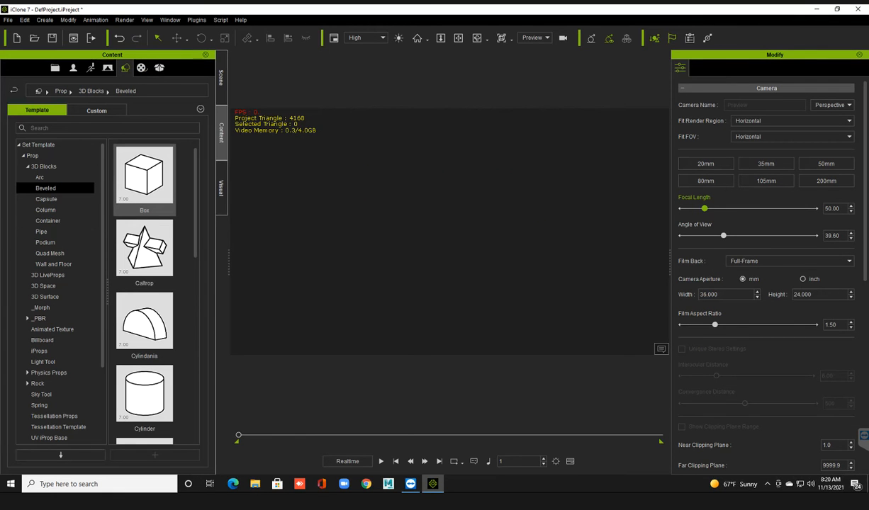
double_click(140, 174)
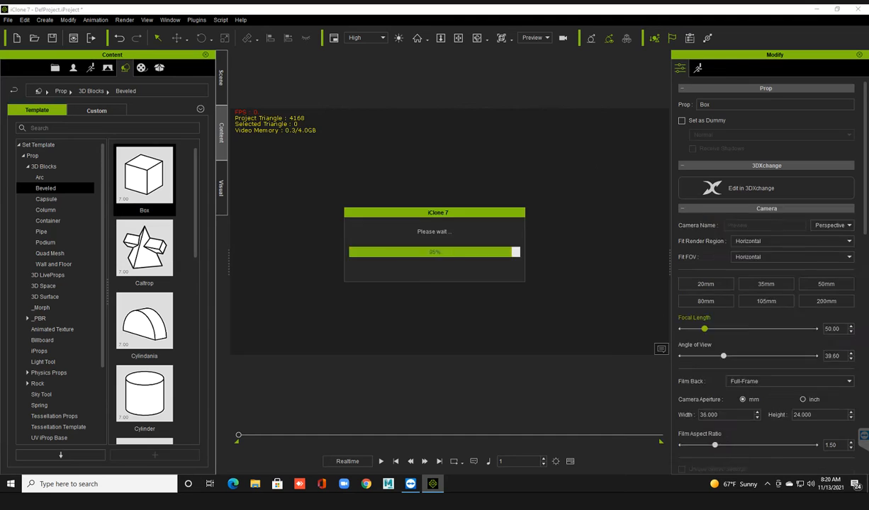
Browse the metal and wall diffuse textures, and try the derelict warehouse HDRI from the IBL textures as the scene background.
click(142, 68)
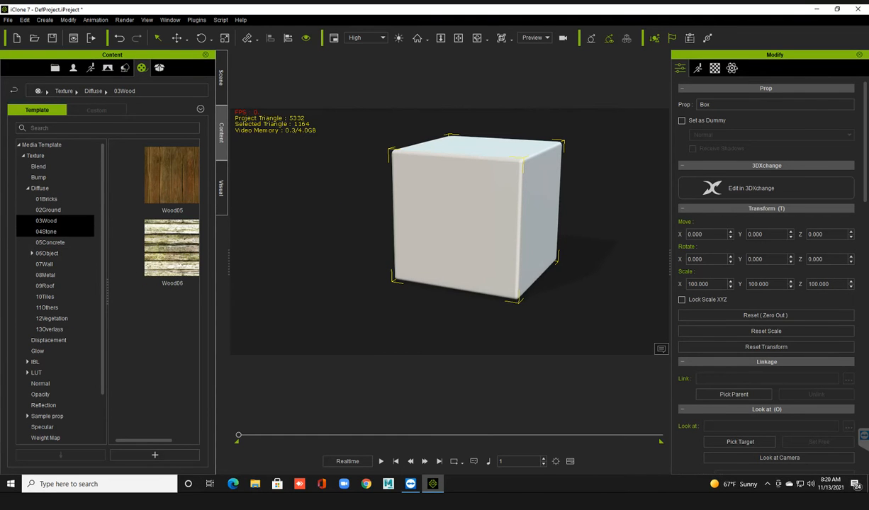
click(46, 275)
click(45, 264)
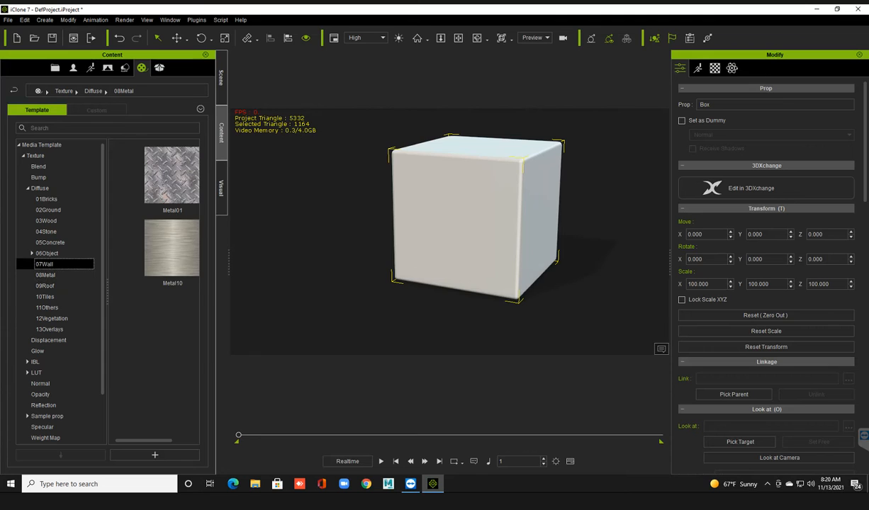
scroll(64, 318, down, 2)
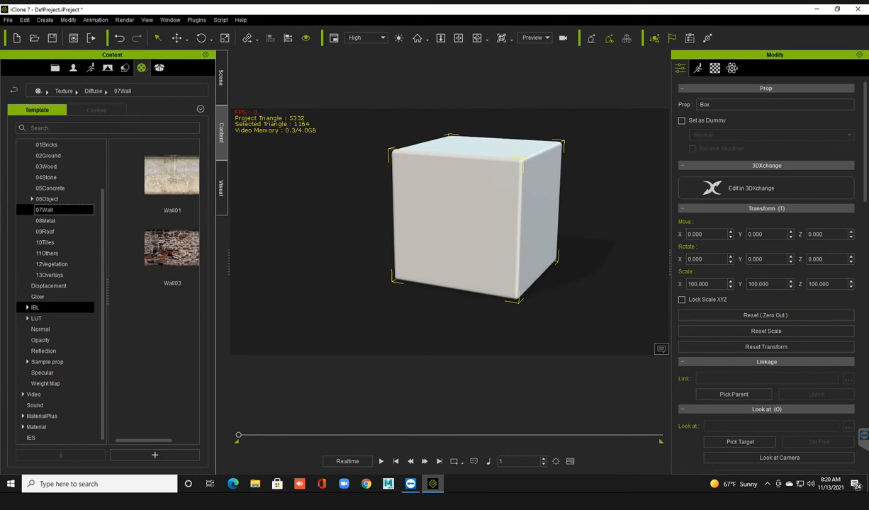
click(36, 307)
click(28, 308)
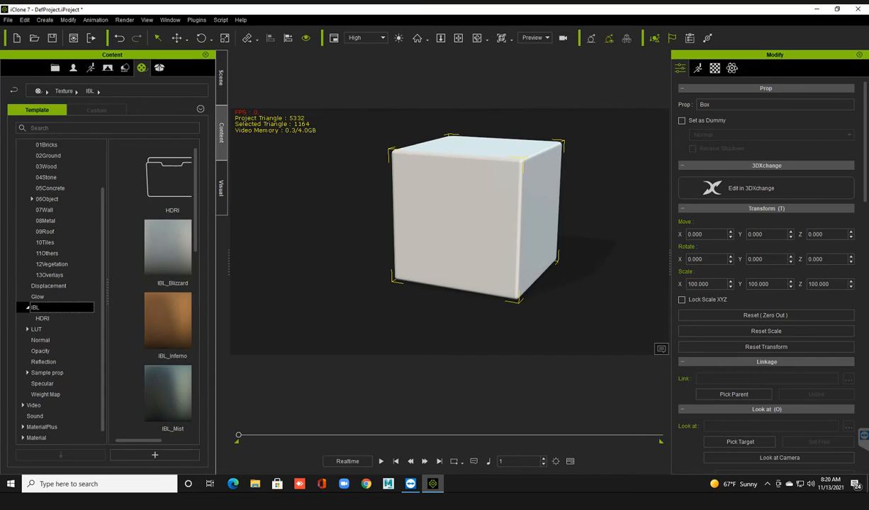
click(42, 318)
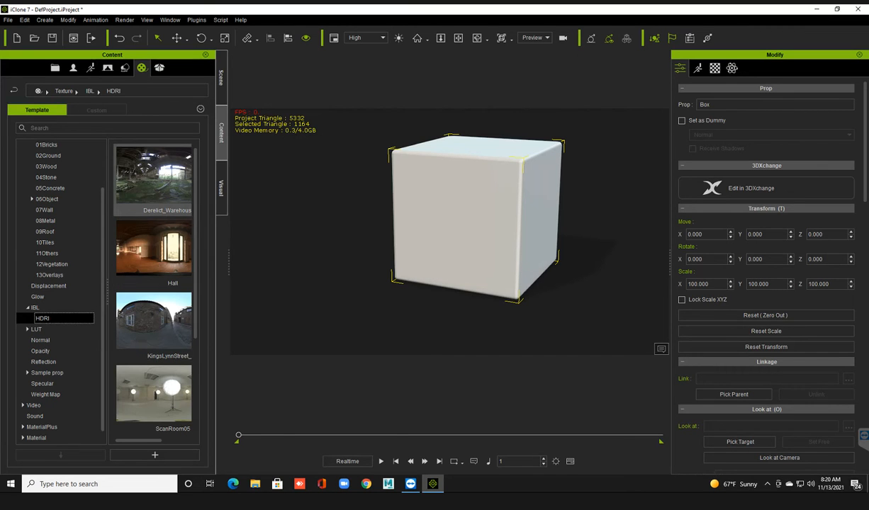
drag(153, 176, 348, 222)
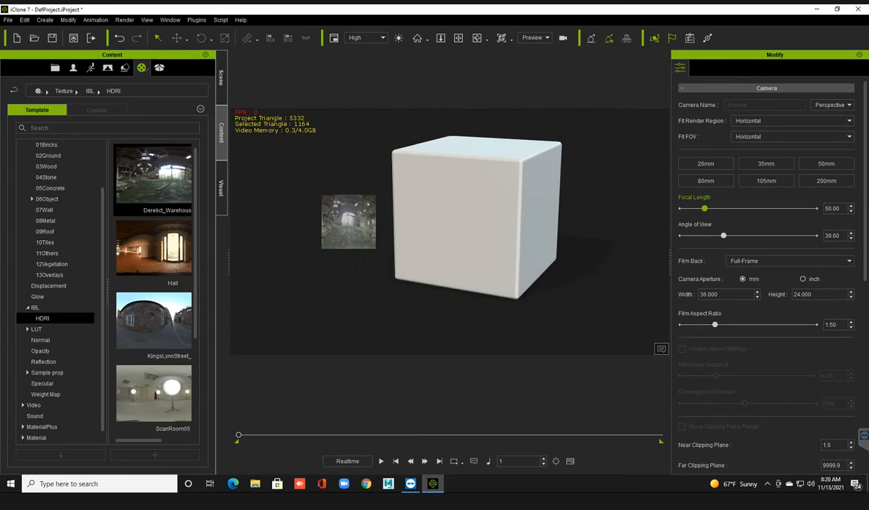
Check the box against the warehouse background from another view and undo the background.
scroll(591, 286, down, 1)
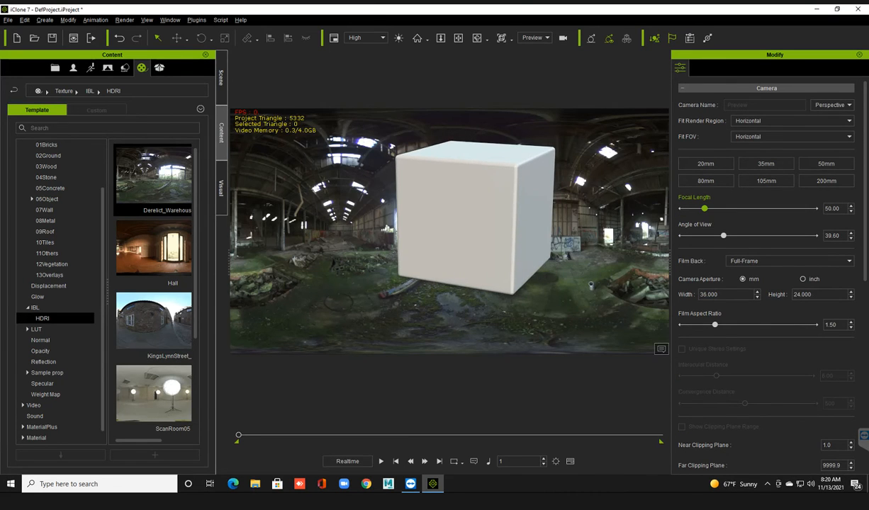
scroll(591, 286, down, 2)
right_drag(591, 285, 575, 286)
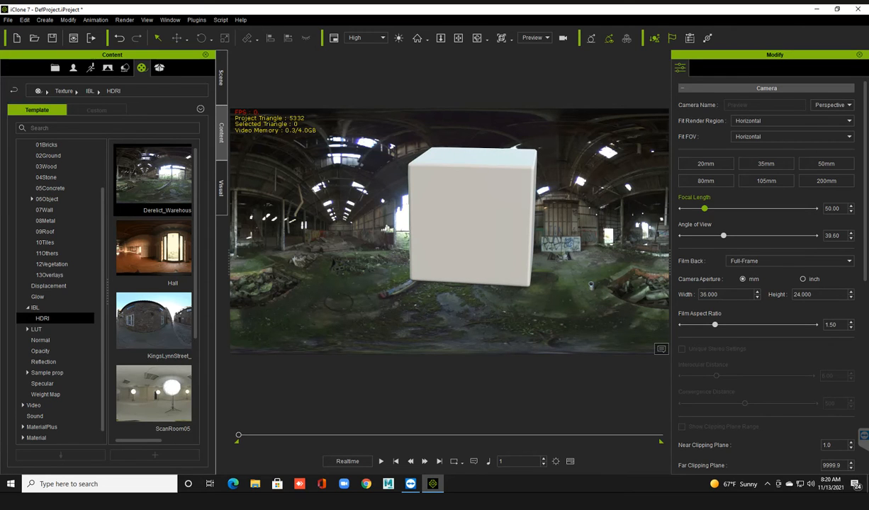
key(ctrl+z)
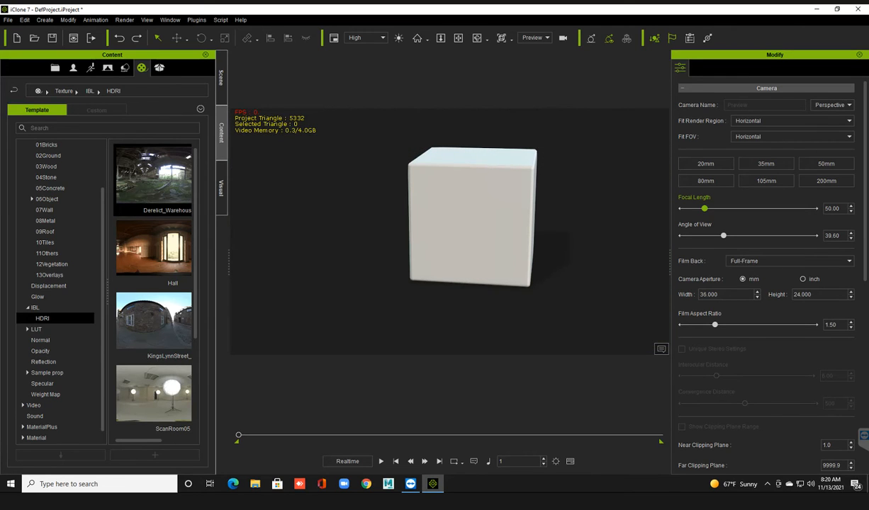
Browse the Digital Juice and Water video templates, and try WaterDiffuse01 as the scene background.
scroll(153, 284, down, 2)
scroll(57, 297, down, 1)
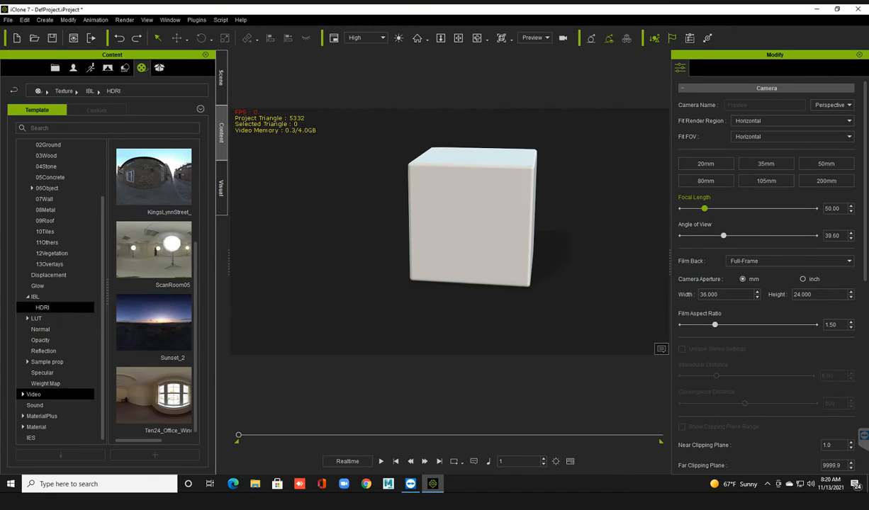
click(34, 394)
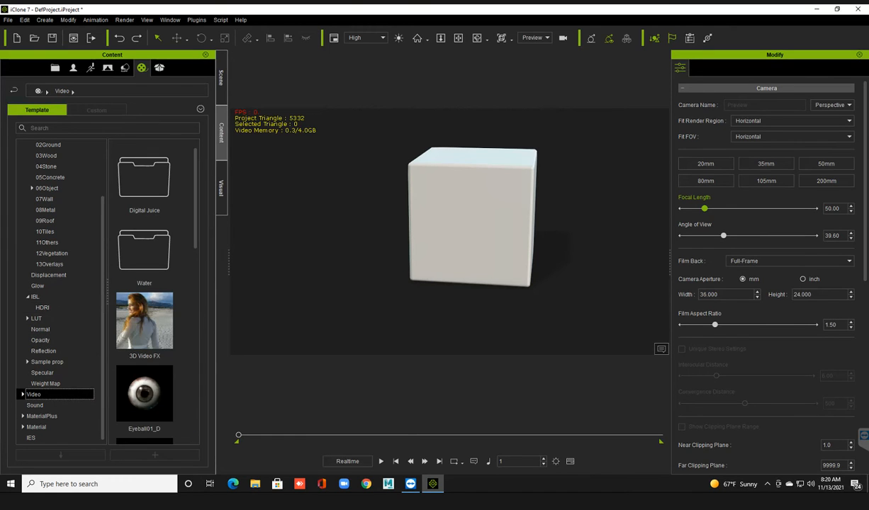
click(22, 395)
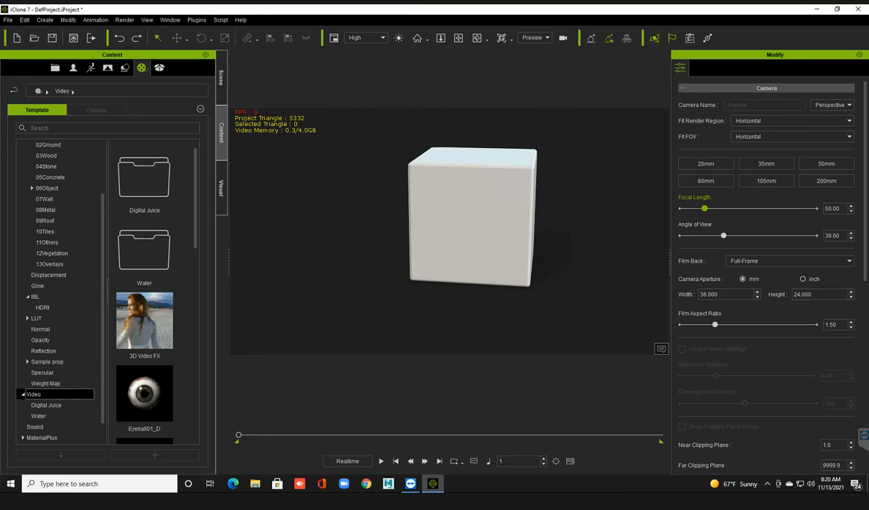
click(46, 405)
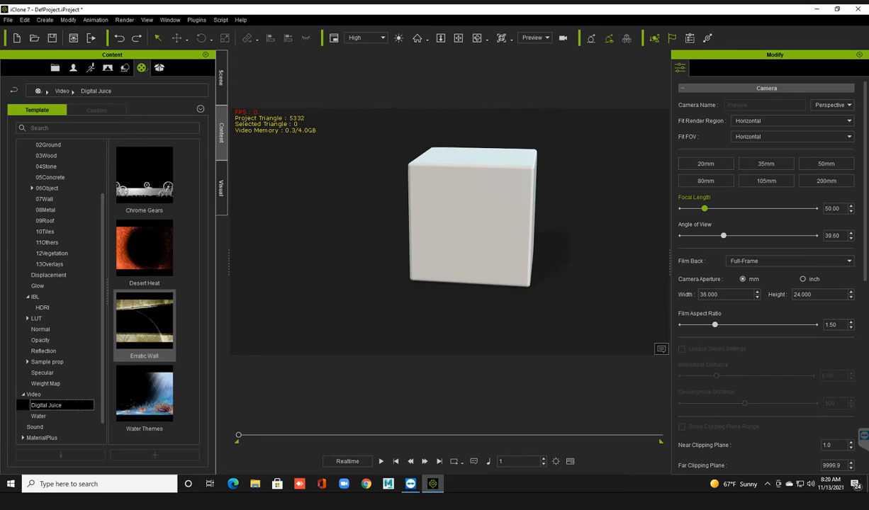
click(40, 416)
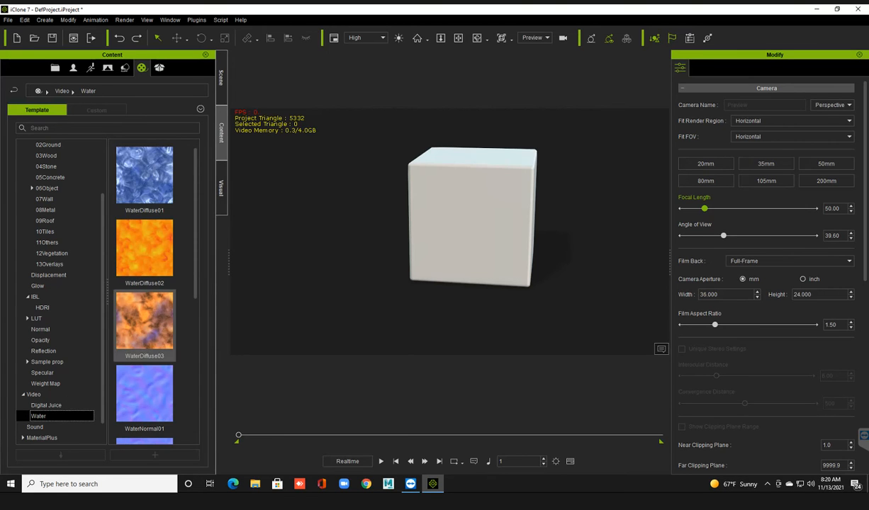
drag(144, 174, 362, 255)
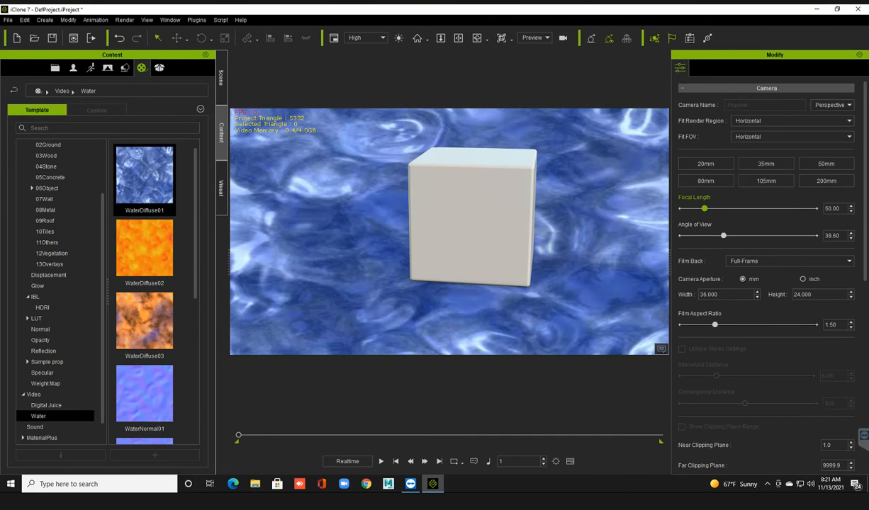
Play the project to preview the moving water, stop playback, and undo the water background.
key(space)
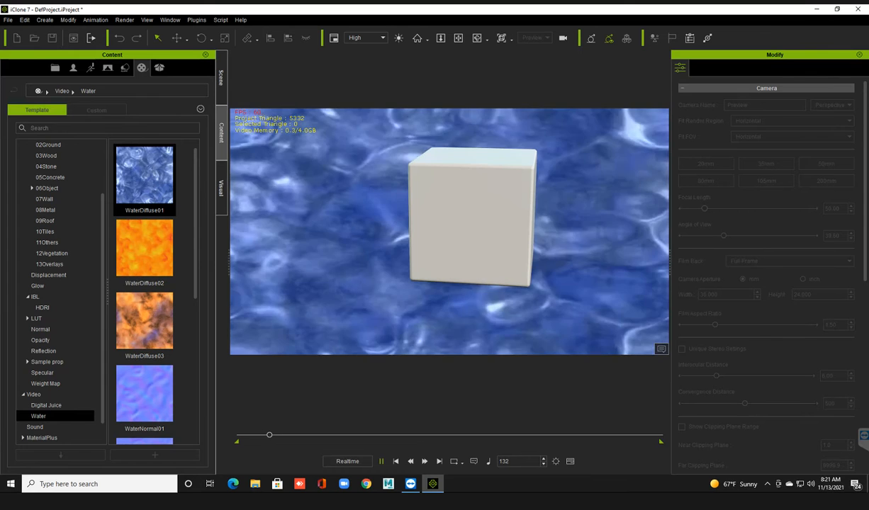
key(space)
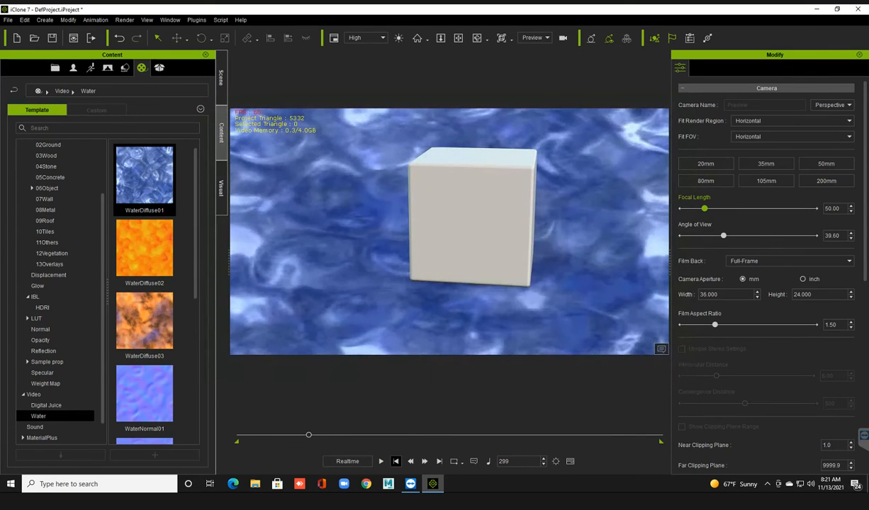
scroll(449, 232, down, 2)
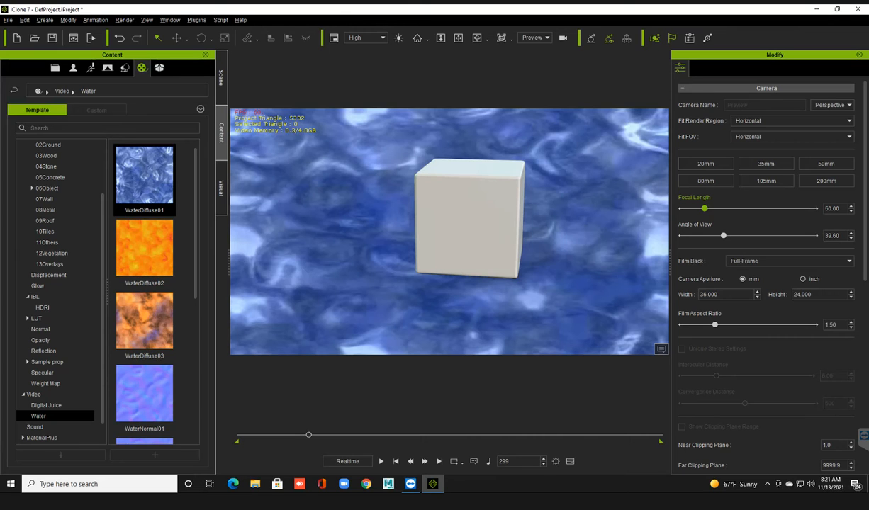
middle_drag(469, 219, 458, 217)
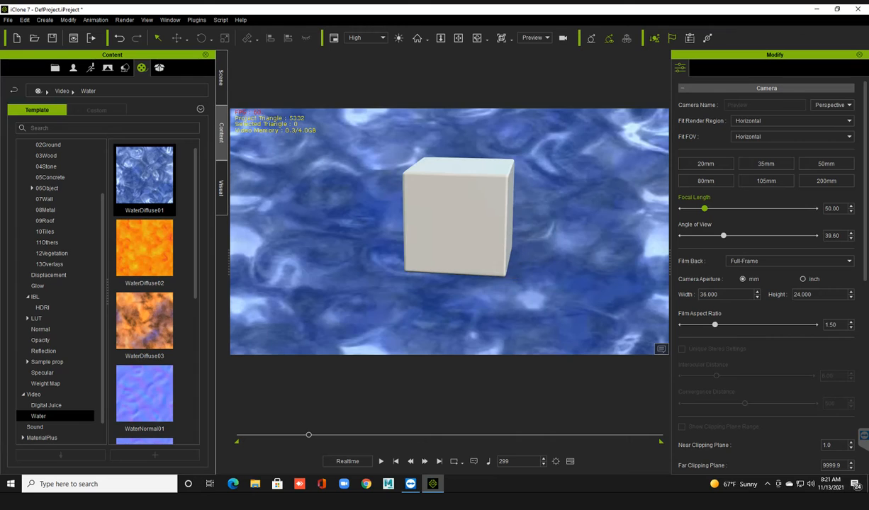
key(ctrl+z)
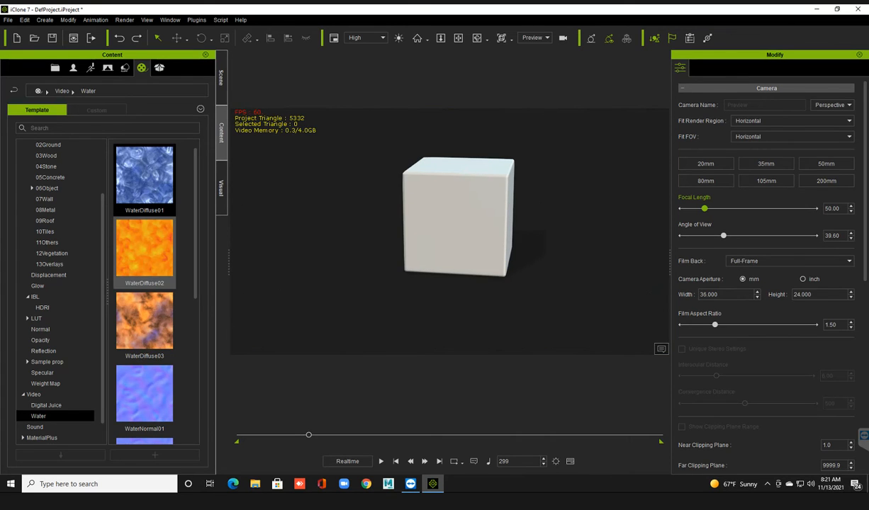
Look over the remaining water video maps, collapse the Texture category, and open the Material category.
scroll(144, 283, down, 4)
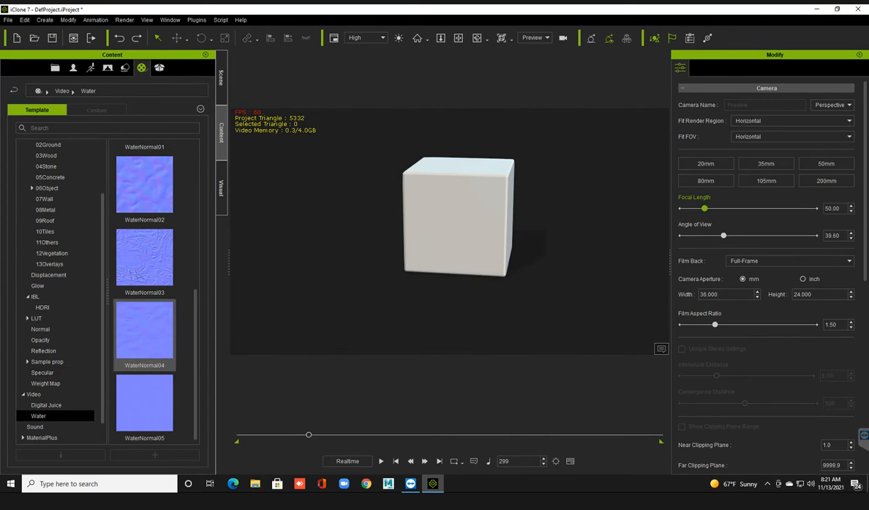
scroll(57, 396, down, 1)
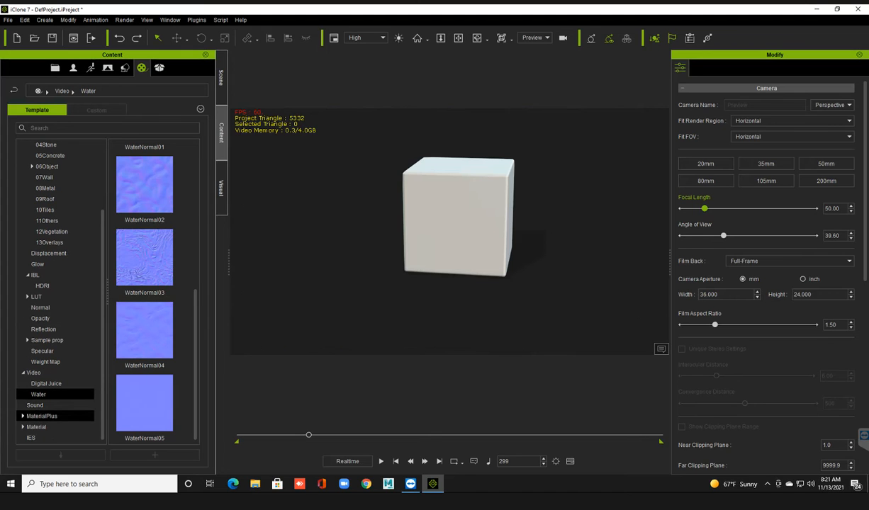
scroll(57, 188, up, 4)
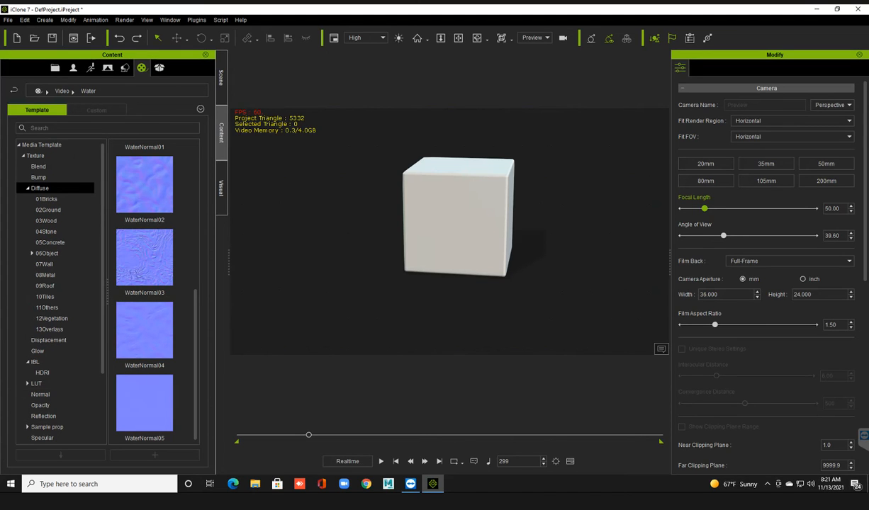
click(23, 156)
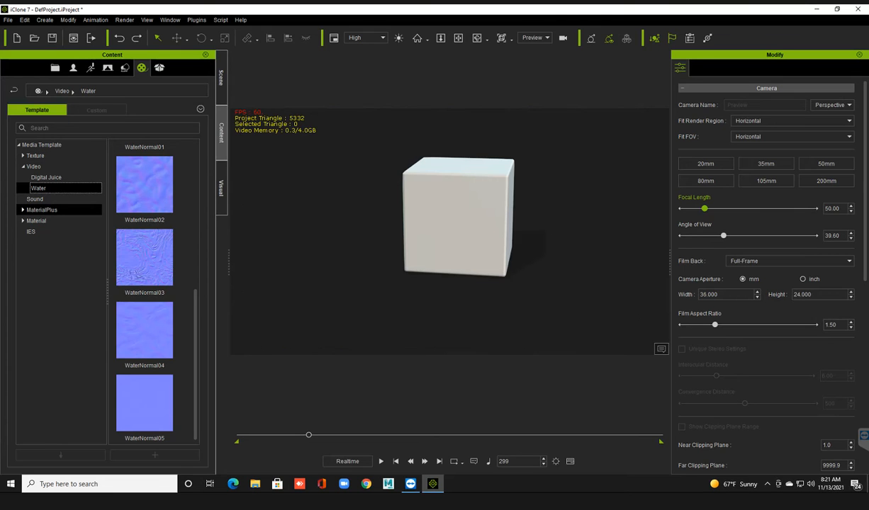
click(35, 220)
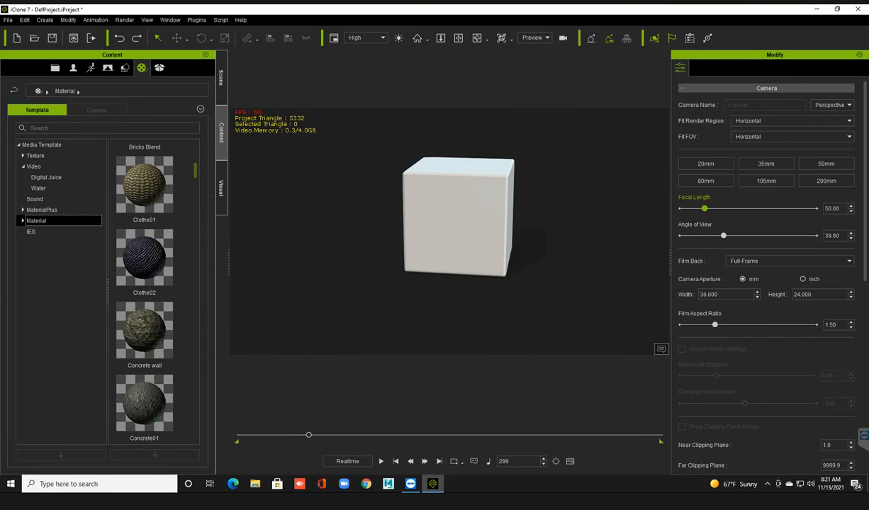
Look through the Material templates from the Beard, SSS and Substance folders down through the brick, cloth, glass, glow and gold materials.
scroll(145, 294, up, 4)
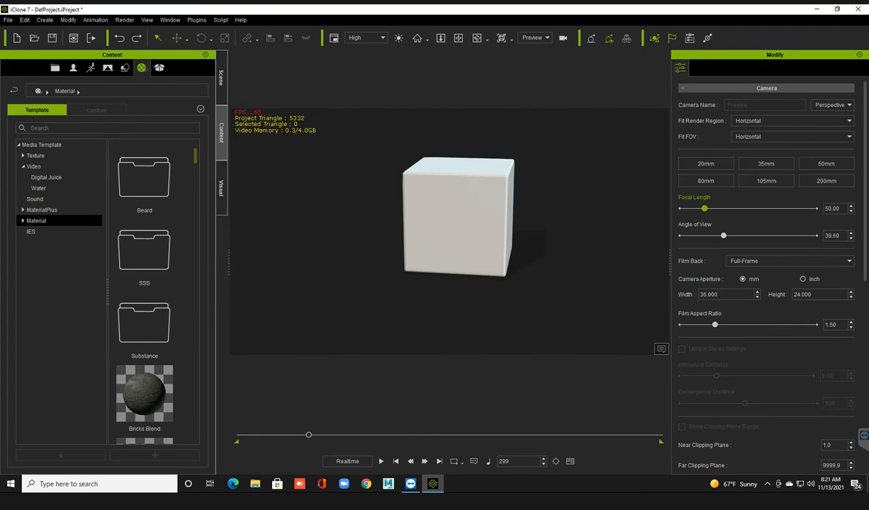
scroll(144, 294, down, 3)
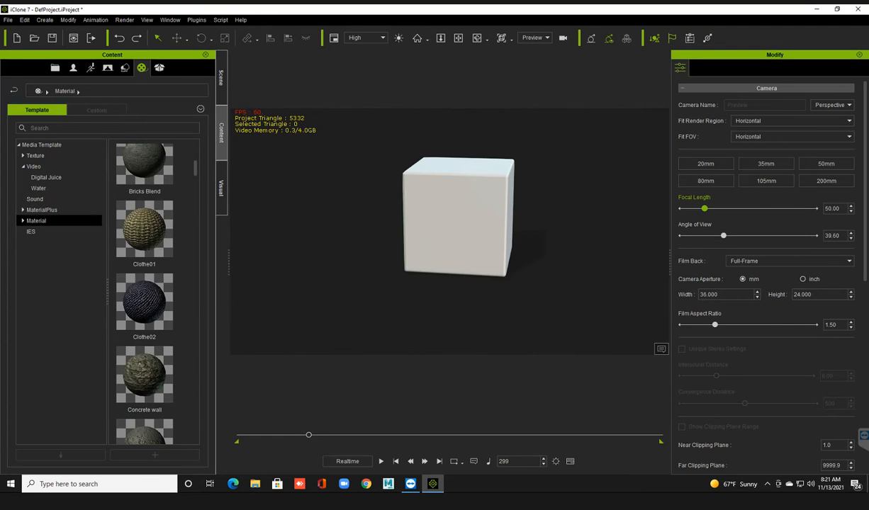
scroll(144, 294, up, 3)
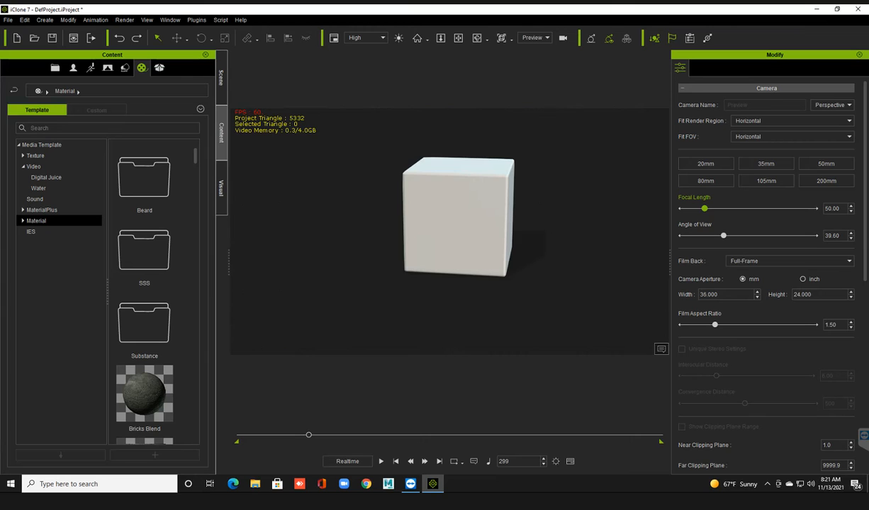
mouse_move(148, 392)
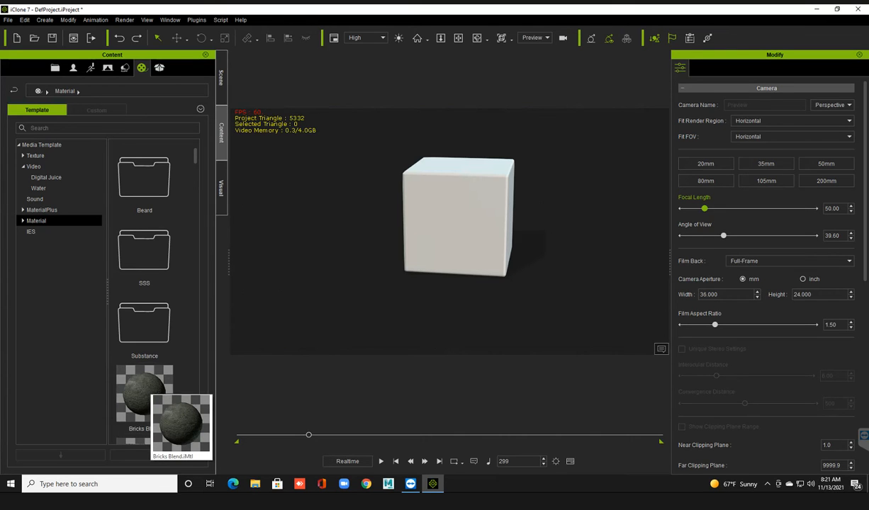
scroll(152, 298, down, 3)
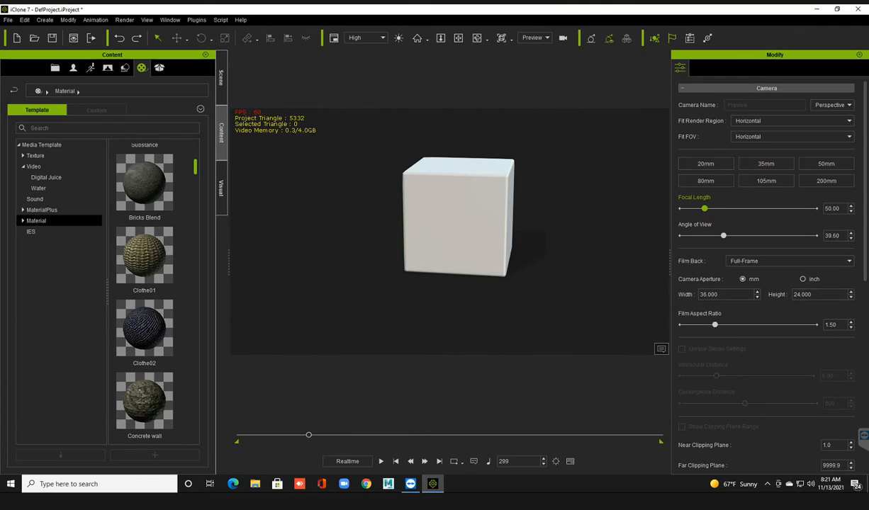
scroll(144, 294, down, 3)
scroll(144, 294, down, 10)
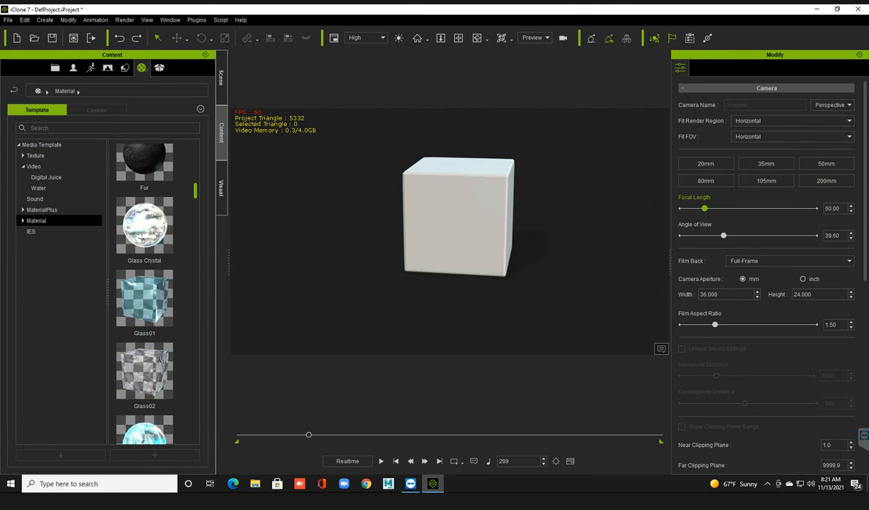
scroll(144, 294, down, 2)
scroll(145, 294, down, 7)
scroll(145, 294, down, 12)
scroll(144, 294, down, 2)
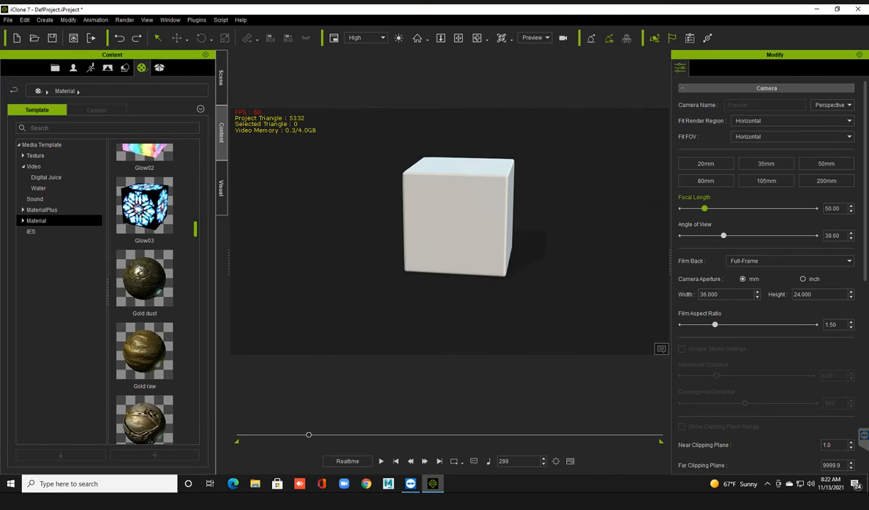
scroll(126, 375, down, 6)
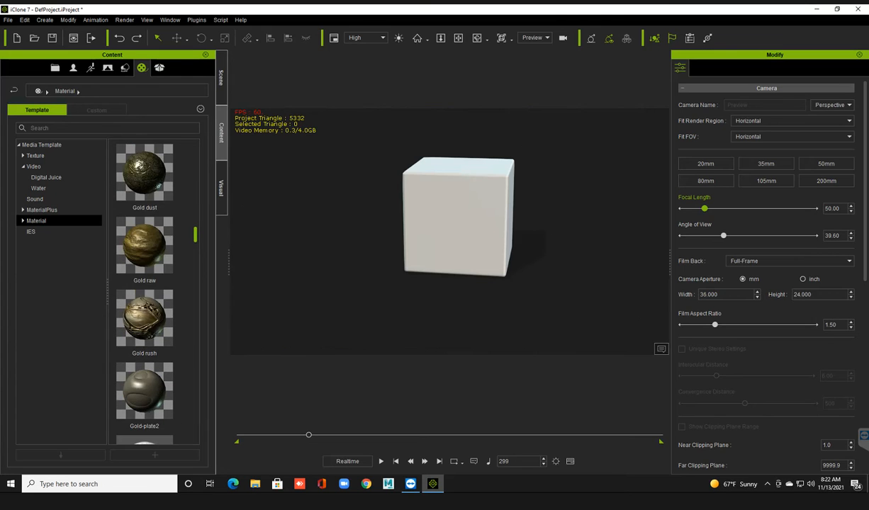
scroll(126, 375, down, 1)
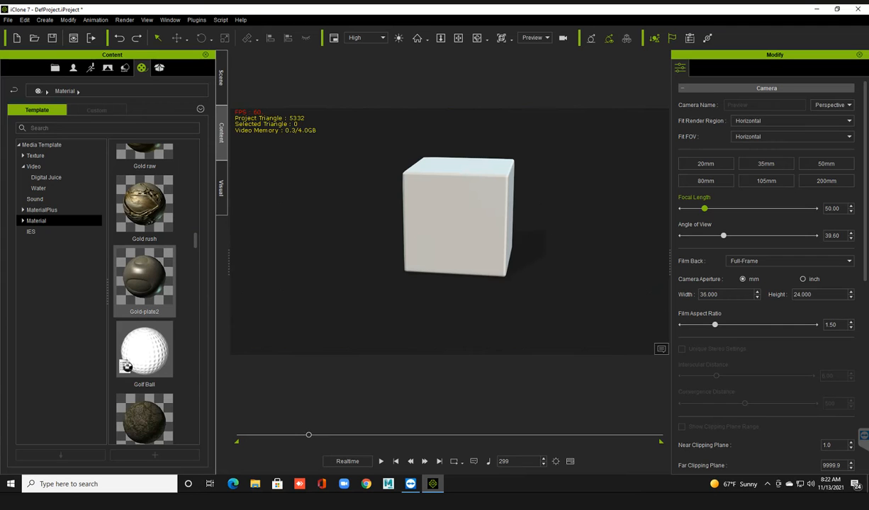
Add the Sphere from the Beveled 3D Blocks and move it beside the box to about X -102.6, Y -126.4.
click(125, 68)
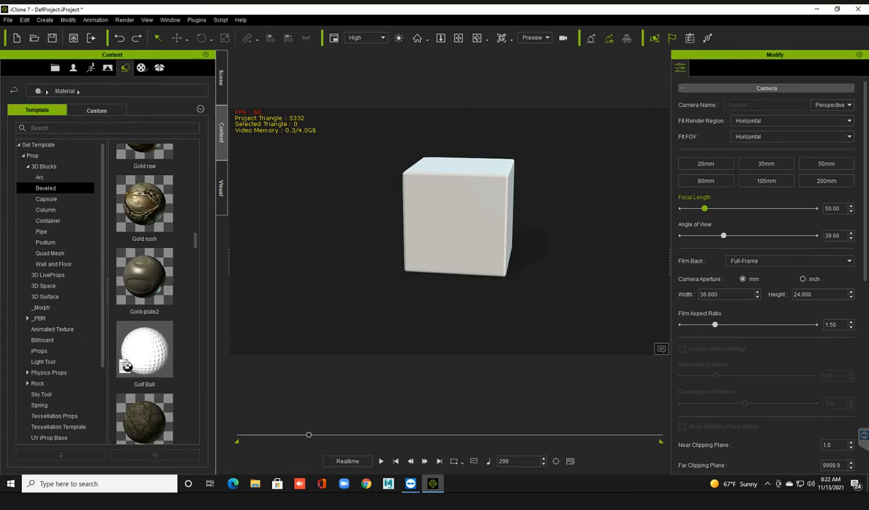
double_click(144, 331)
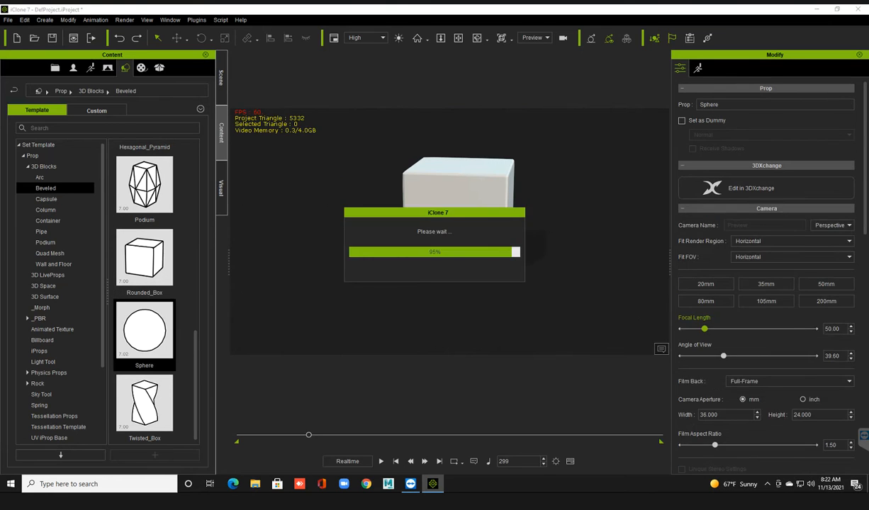
key(w)
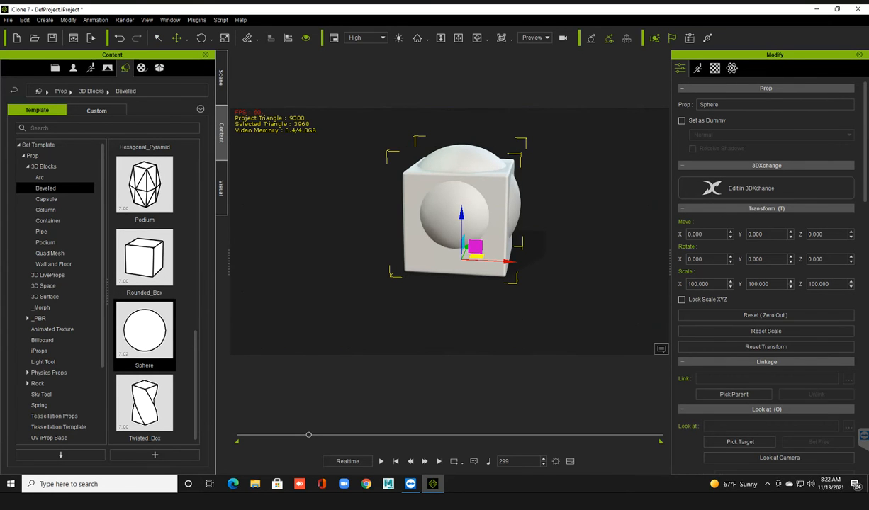
drag(476, 256, 343, 293)
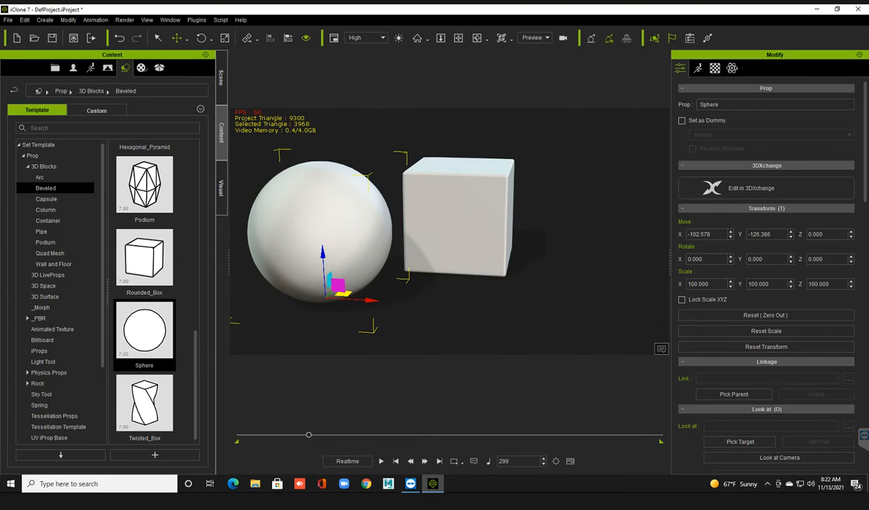
Apply the Golf Ball material from the Material templates to the sphere.
click(141, 68)
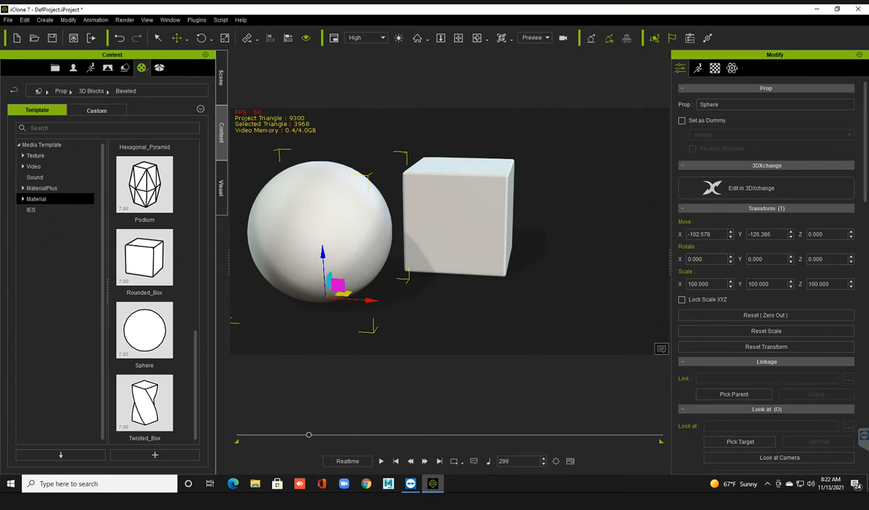
scroll(144, 327, down, 10)
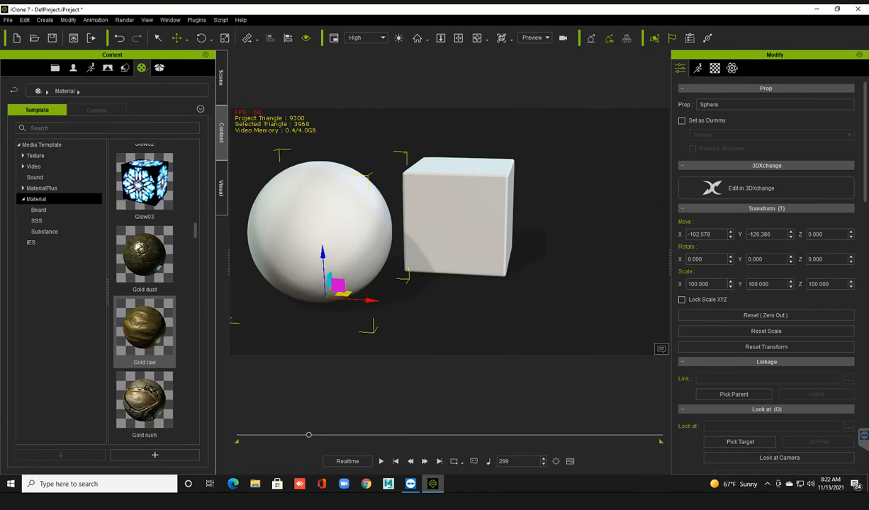
scroll(144, 298, down, 3)
mouse_move(149, 310)
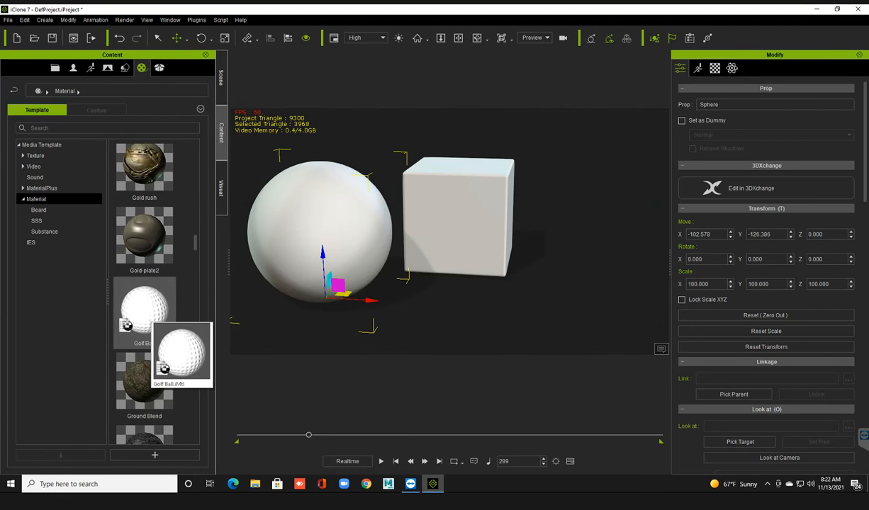
drag(149, 309, 281, 261)
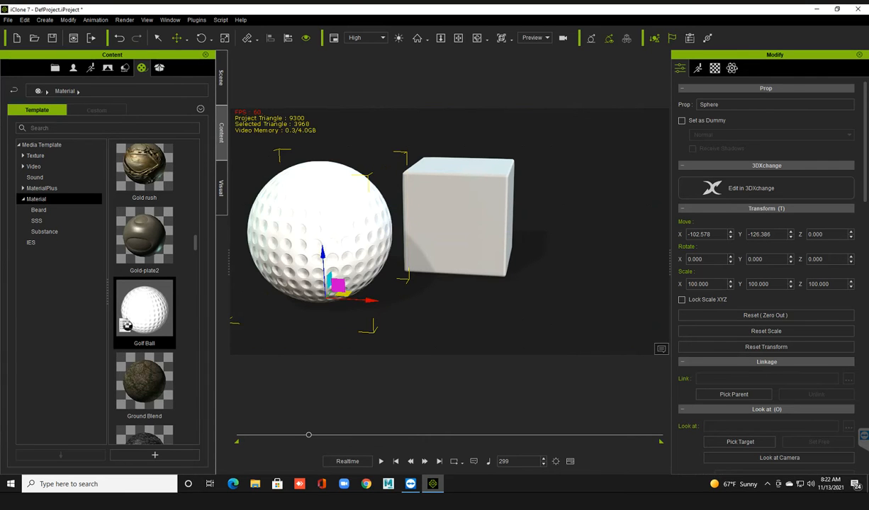
Move the golf ball sphere farther away from the box to about X -198, Y -46.
scroll(449, 231, up, 3)
middle_drag(450, 231, 535, 237)
scroll(450, 231, down, 3)
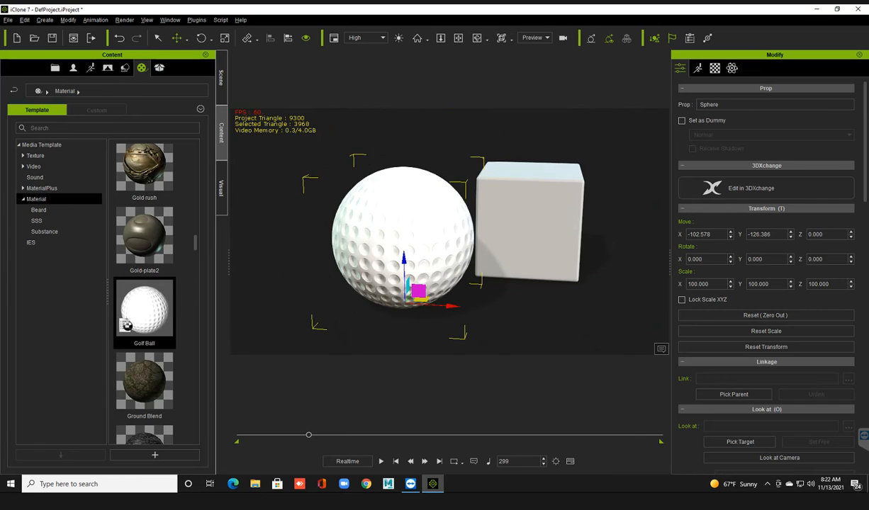
mouse_move(450, 231)
right_down()
mouse_move(442, 239)
mouse_move(487, 245)
mouse_move(456, 239)
right_up()
drag(406, 261, 325, 224)
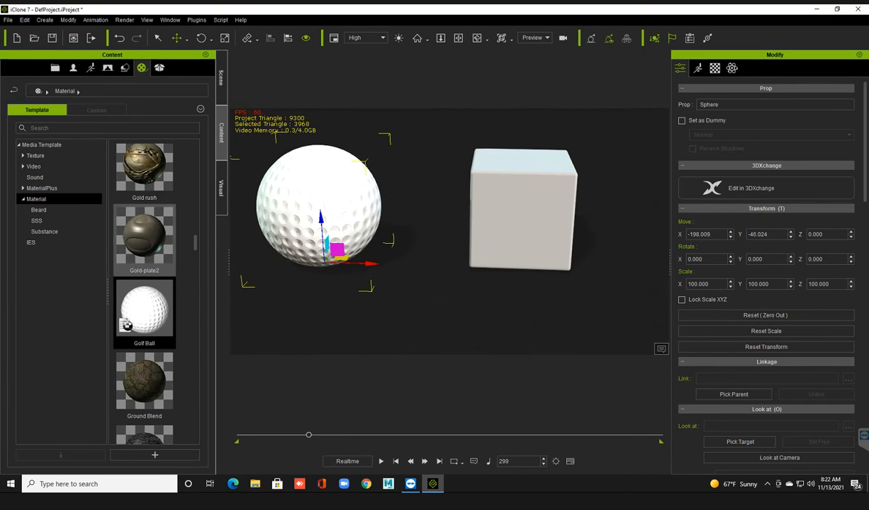
Apply the Gold-plate2 material to the box and view it up close from an angle.
drag(144, 237, 542, 207)
scroll(542, 207, up, 2)
middle_drag(542, 206, 453, 240)
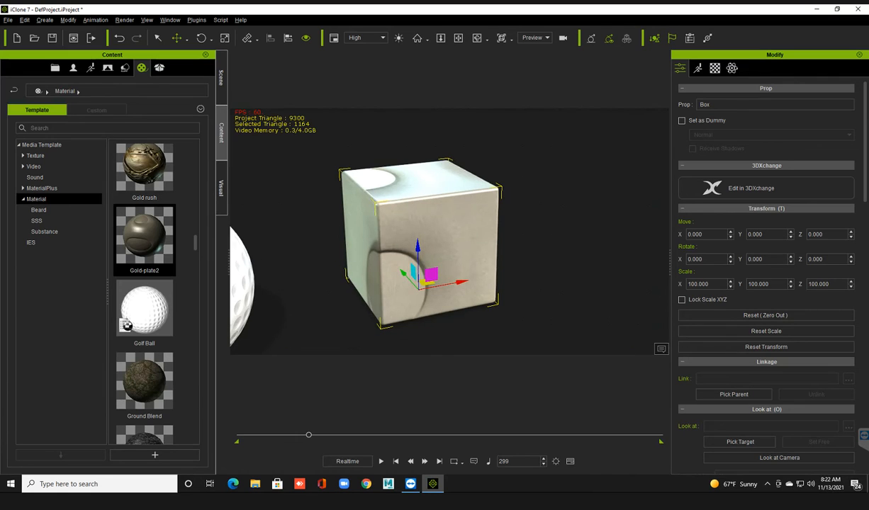
Set the box's UV type to Box with Y alignment and check the mapping from several sides.
key(ctrl+u)
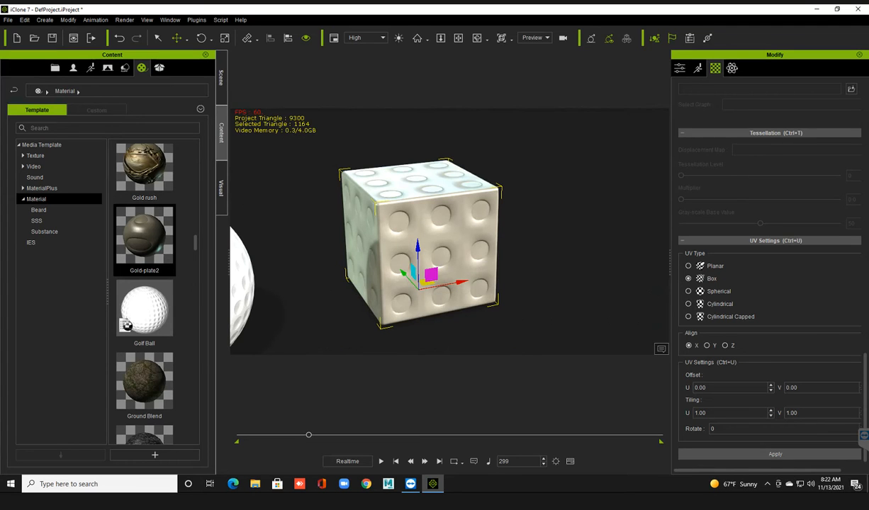
middle_drag(454, 248, 371, 247)
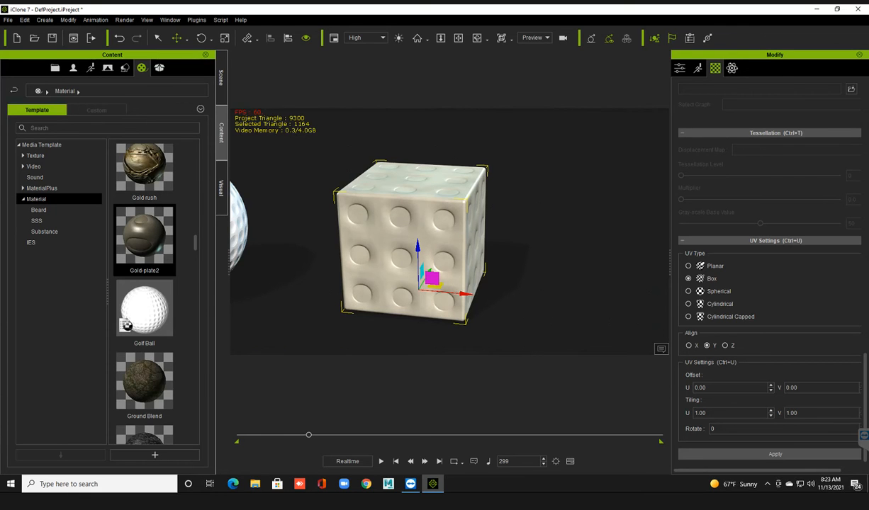
right_drag(496, 269, 450, 272)
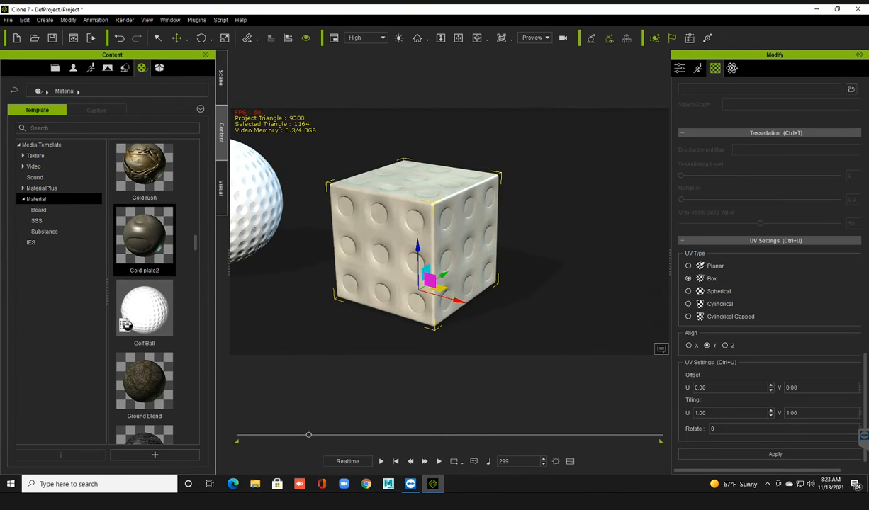
middle_drag(411, 268, 504, 274)
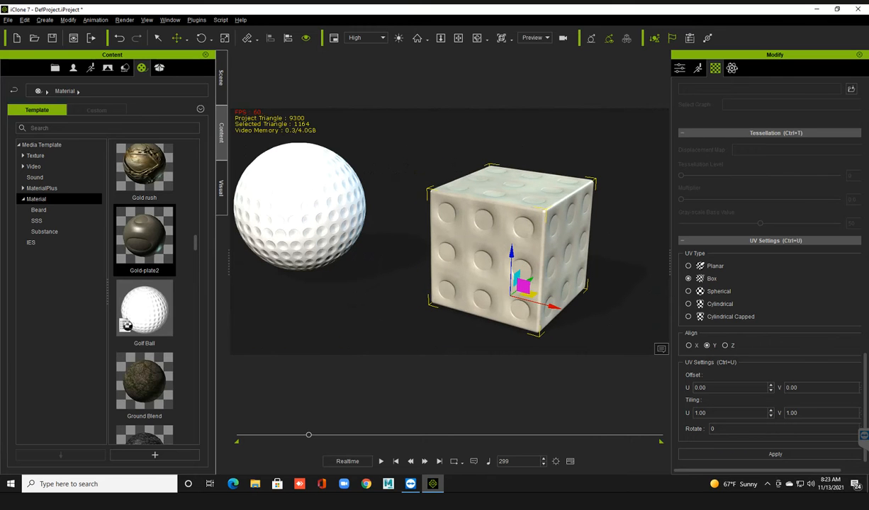
Inspect enlarged previews of the bump maps used by the sphere and by the box.
click(305, 228)
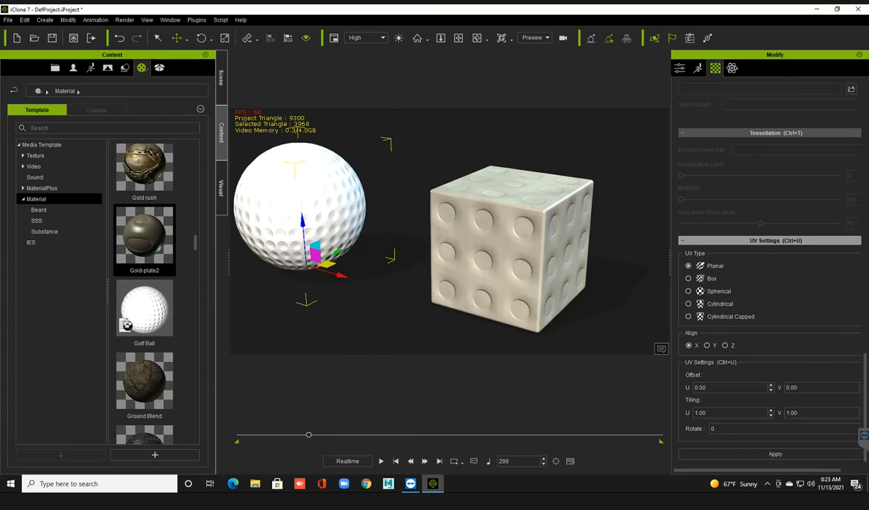
scroll(769, 284, up, 9)
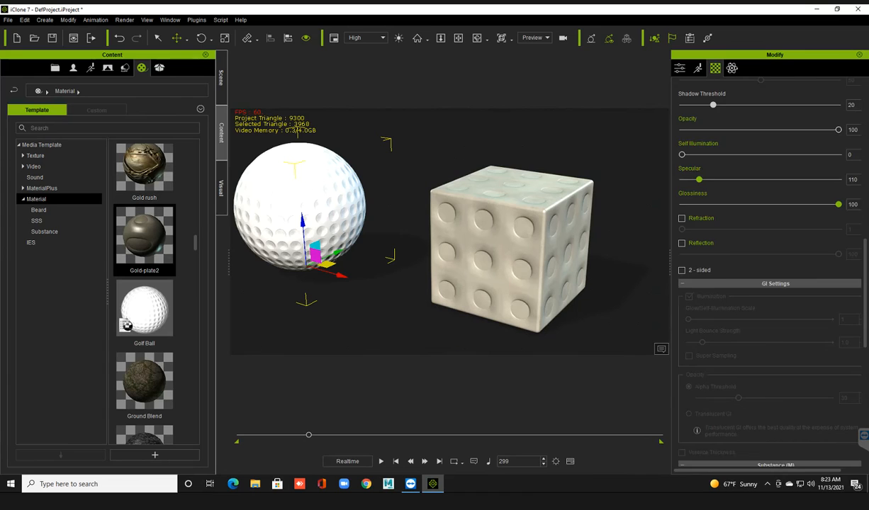
scroll(768, 241, up, 8)
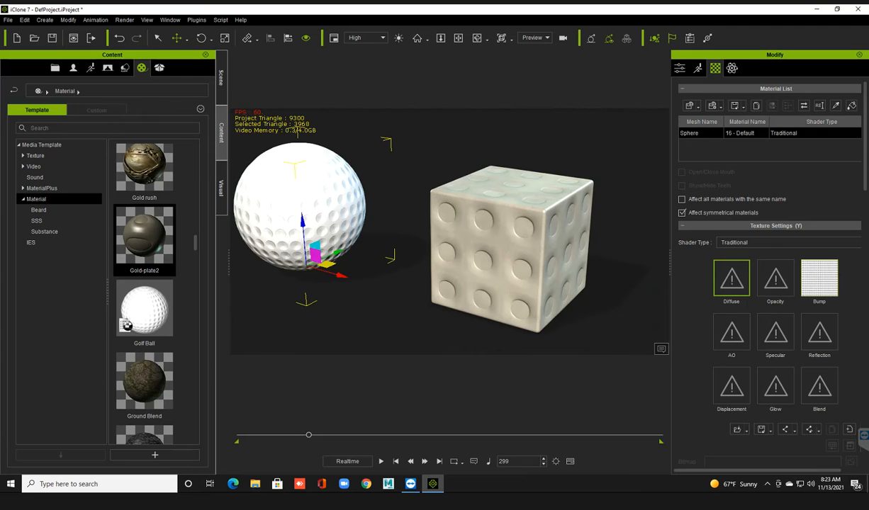
mouse_move(832, 281)
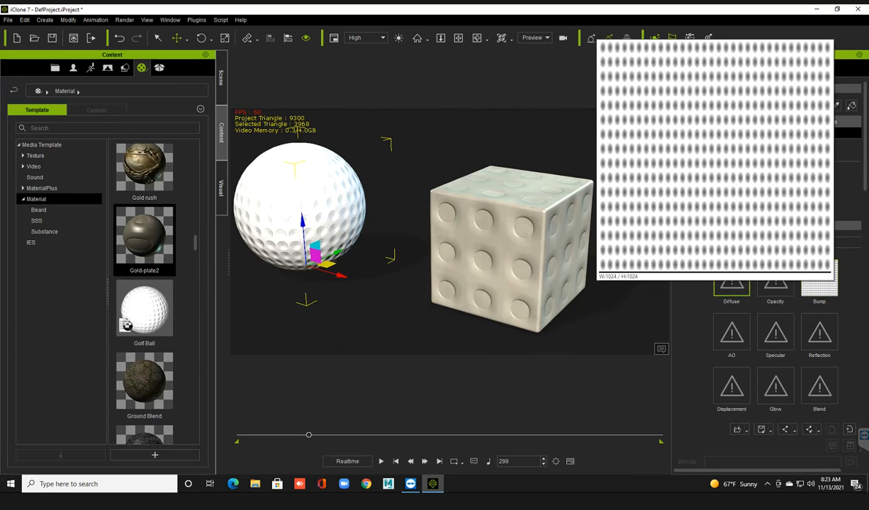
click(516, 249)
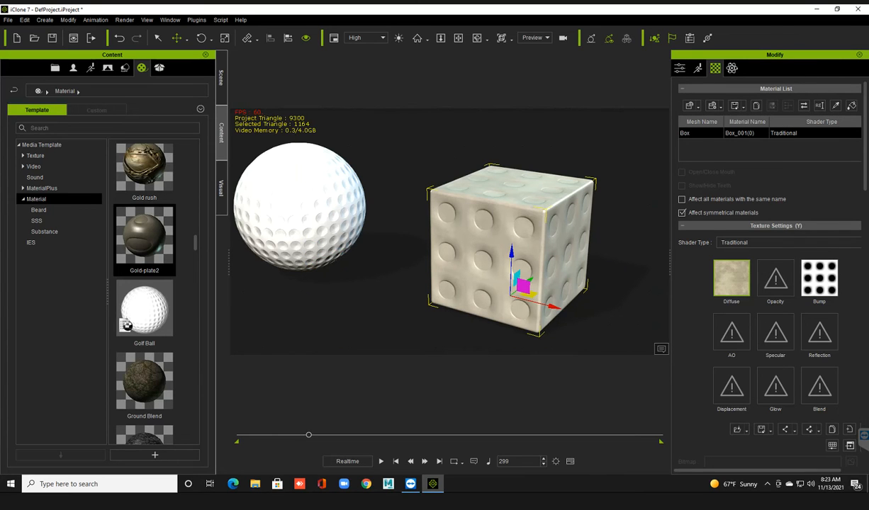
mouse_move(816, 278)
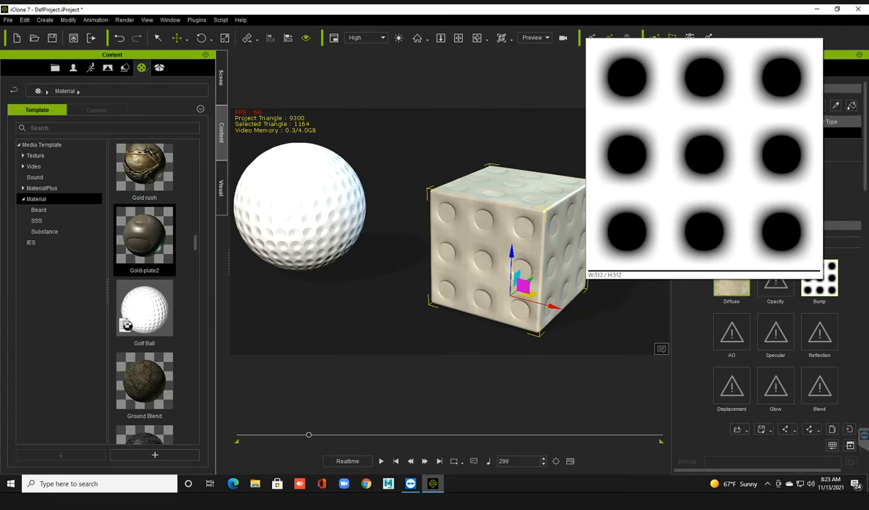
Open the file browser for the box's bump map, enlarge it to view the available bump images, and cancel.
double_click(818, 278)
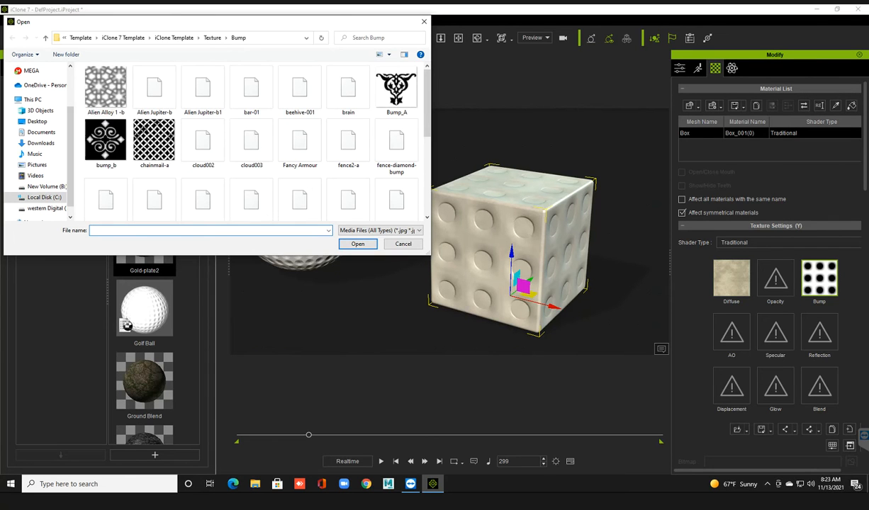
drag(428, 253, 546, 381)
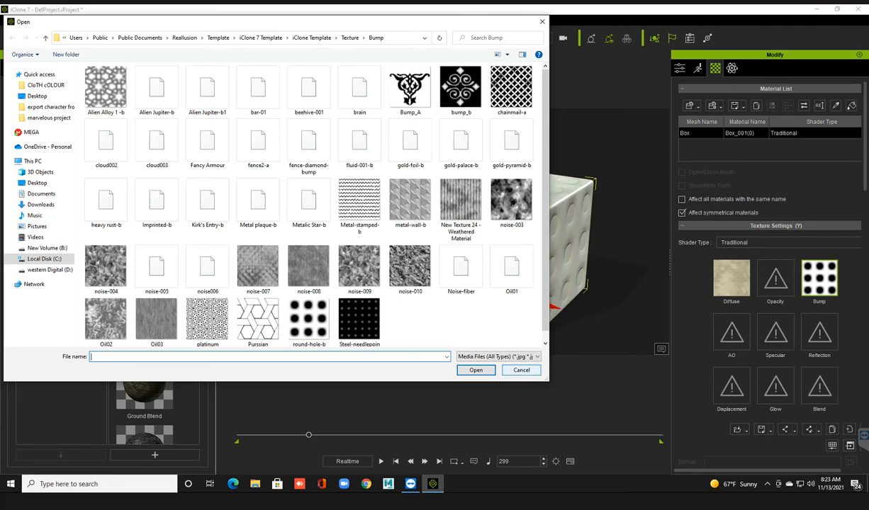
click(521, 370)
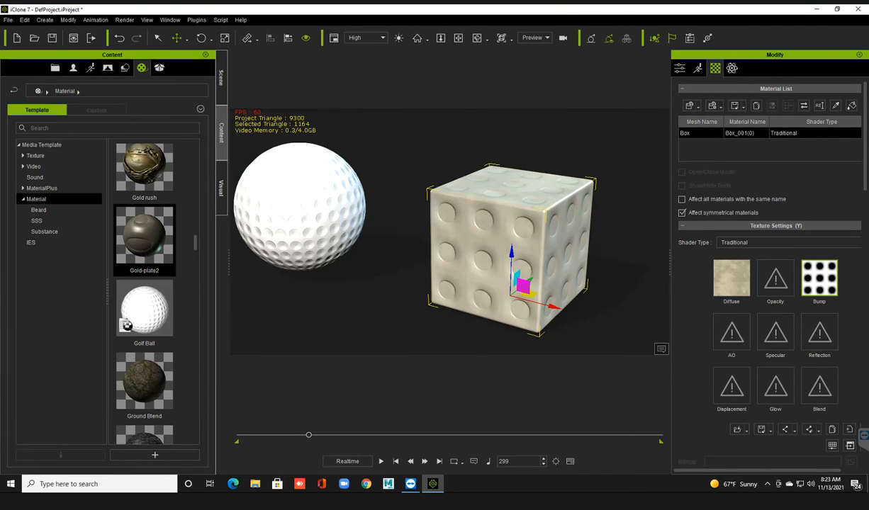
Browse the remaining material templates through the stone, tile, window and wood materials, and open the Substance category.
scroll(450, 231, down, 5)
middle_drag(450, 232, 473, 233)
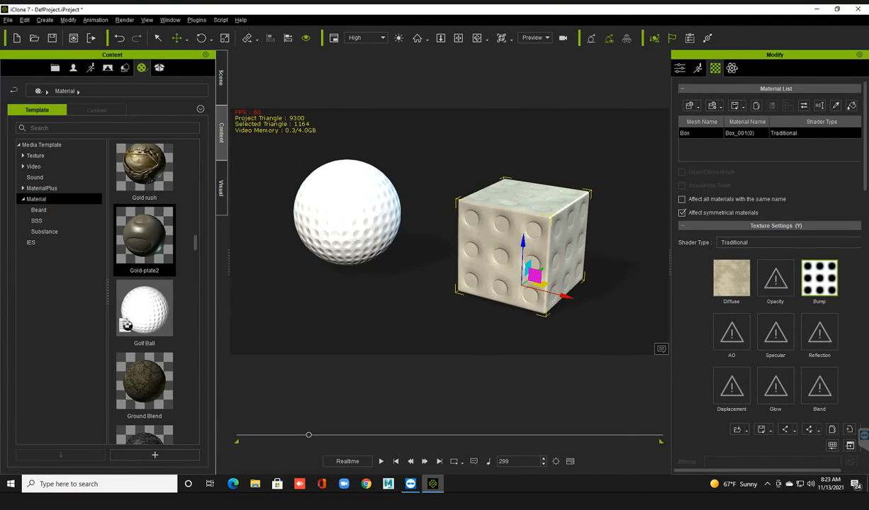
scroll(126, 325, down, 10)
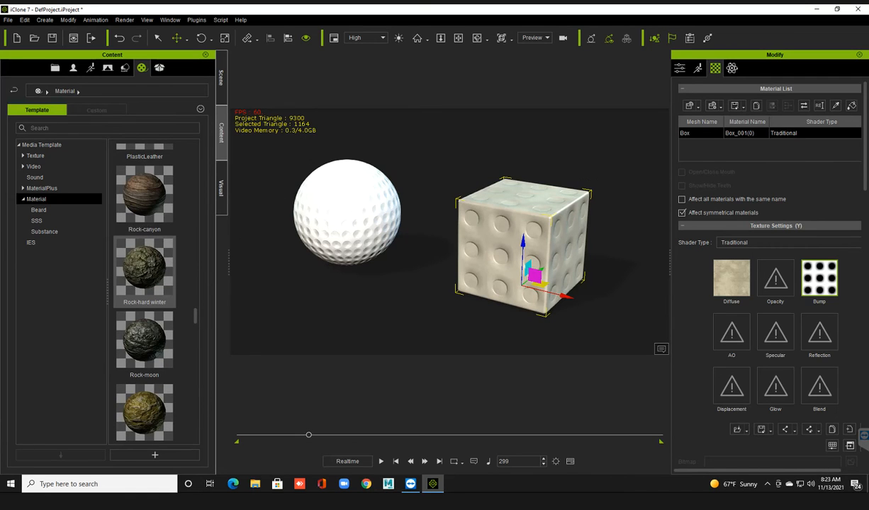
scroll(144, 329, down, 3)
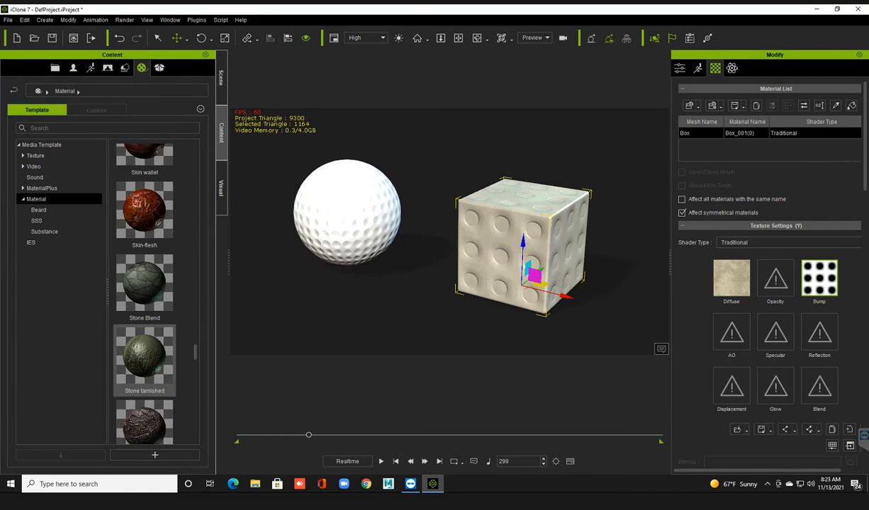
scroll(145, 340, down, 4)
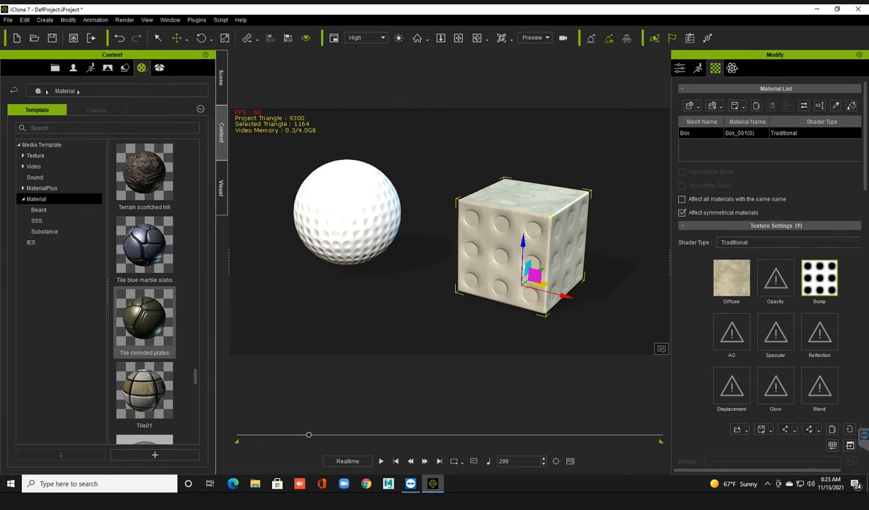
scroll(145, 340, down, 5)
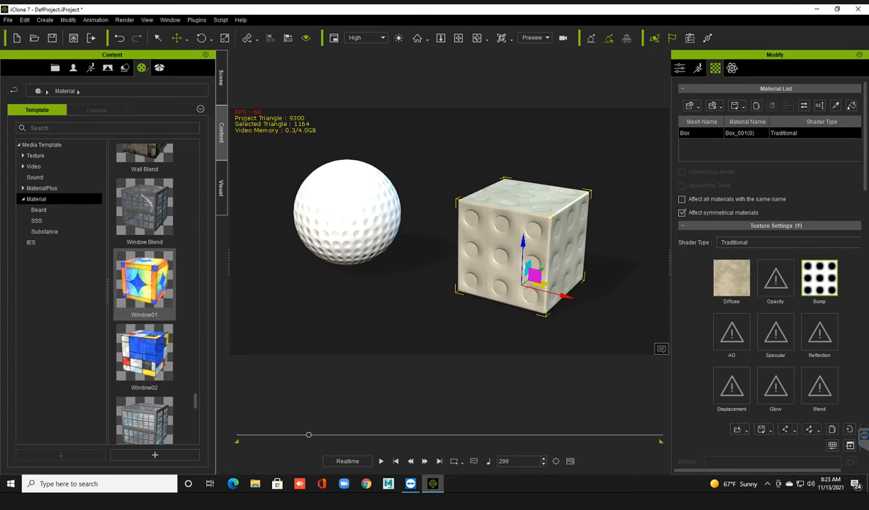
scroll(149, 312, down, 4)
mouse_move(152, 312)
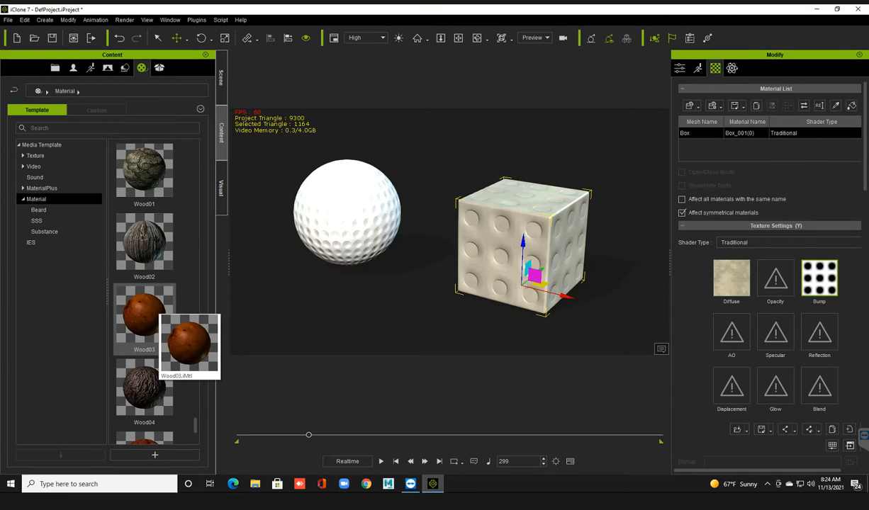
scroll(152, 319, down, 2)
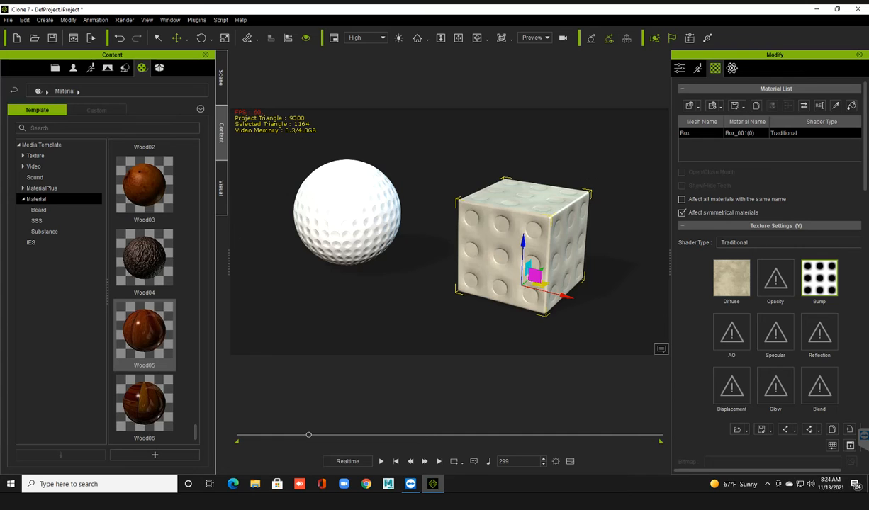
click(39, 210)
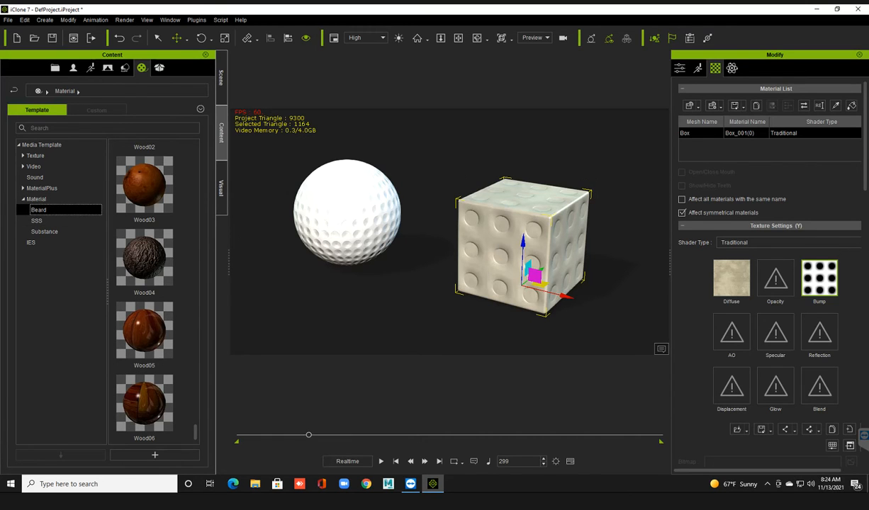
click(45, 231)
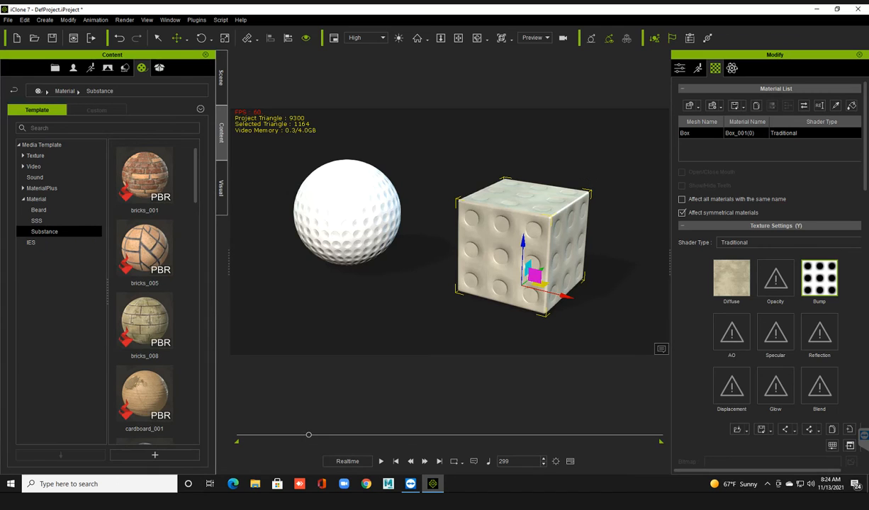
Delete the beveled box and the golf ball sphere from the scene.
key(Delete)
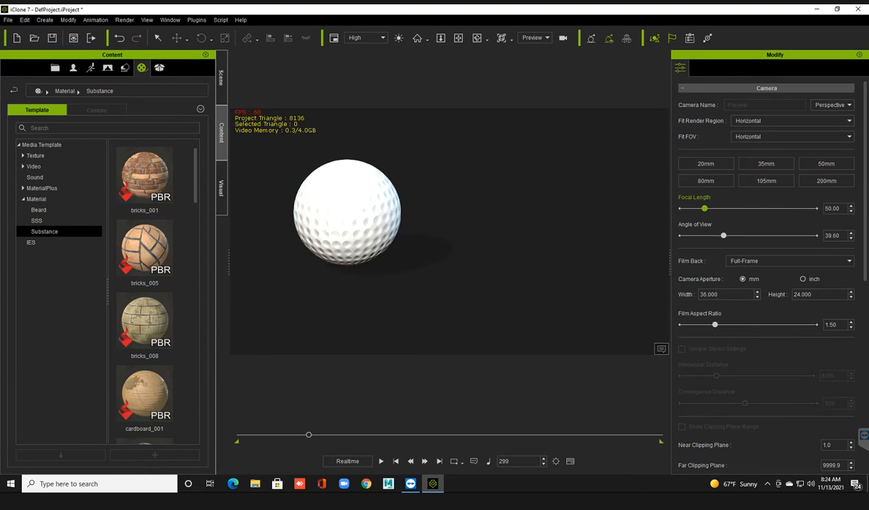
click(347, 212)
key(Delete)
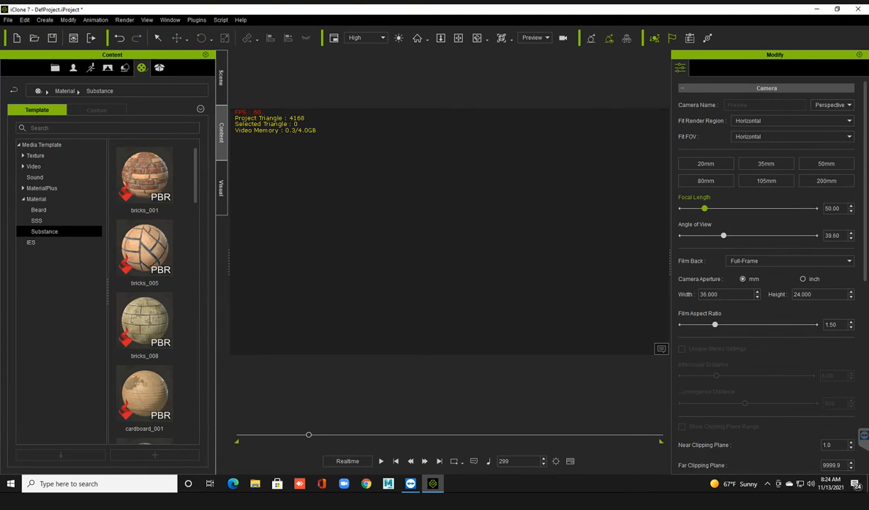
Return the timeline to frame 1 and add the Wall_001 prop from the Wall and Floor 3D blocks to the scene.
click(125, 68)
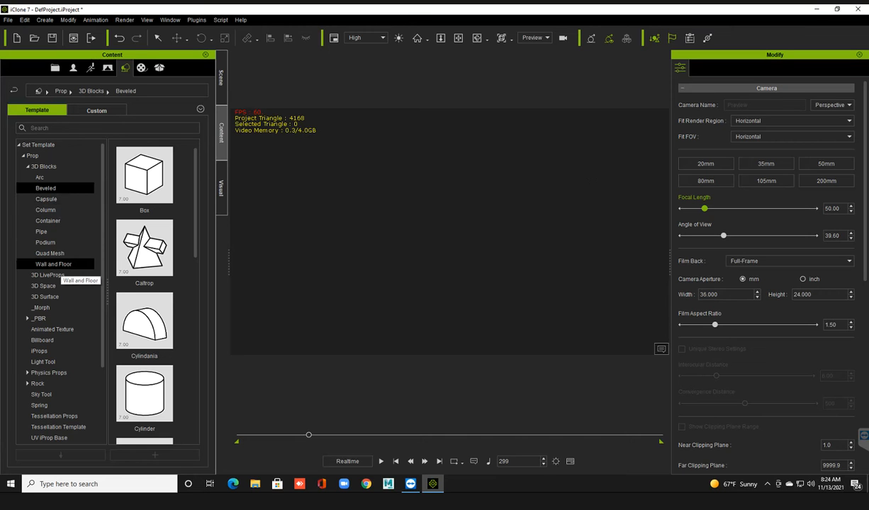
click(60, 264)
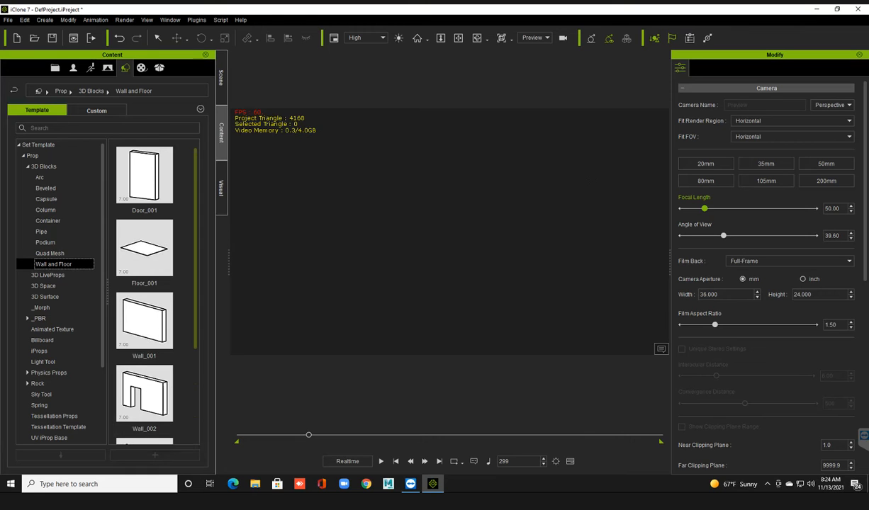
click(144, 321)
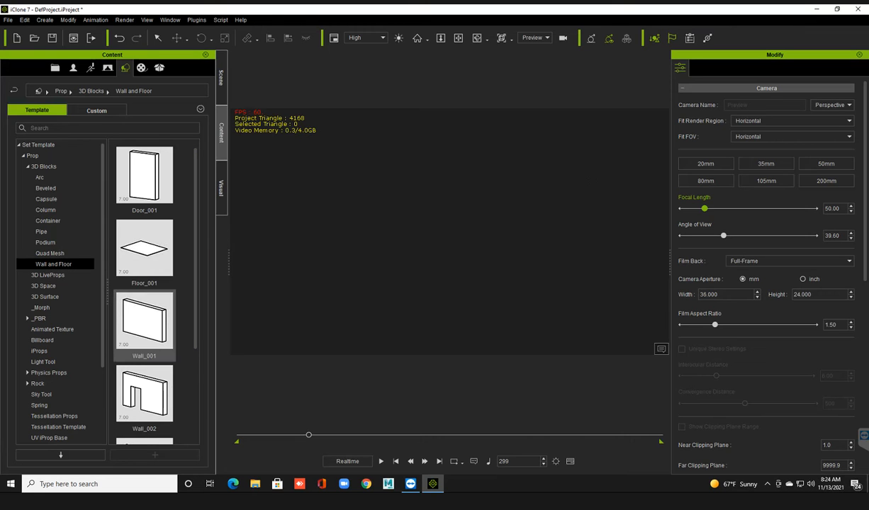
click(396, 461)
drag(145, 321, 425, 286)
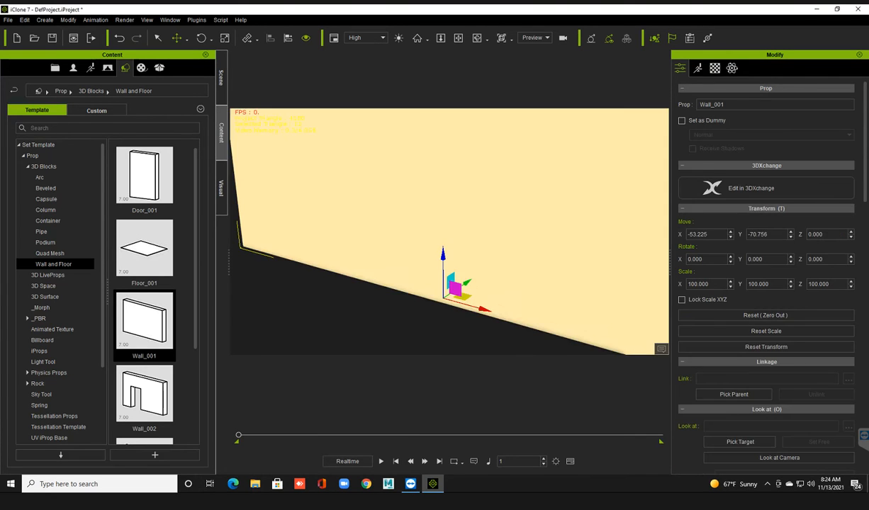
Apply the Substance material bricks_001 to the wall and bring more of its surface into view.
click(141, 68)
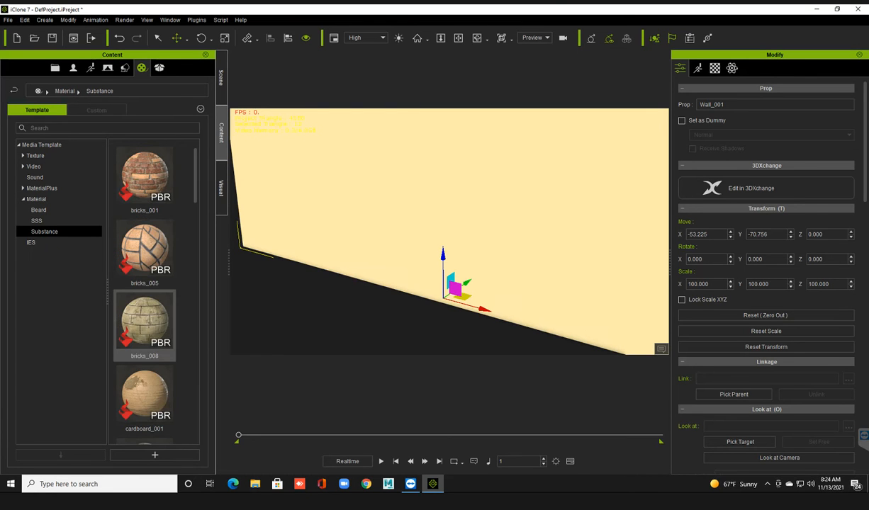
drag(145, 177, 489, 221)
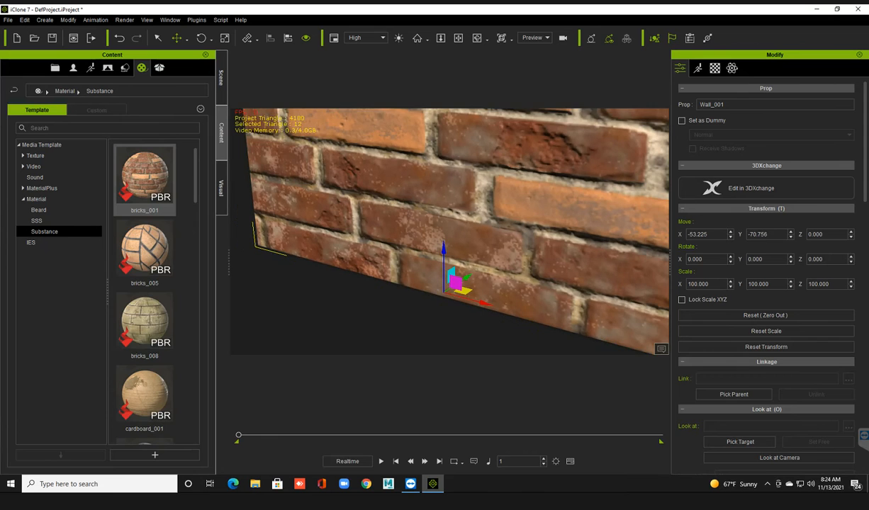
scroll(489, 221, down, 3)
middle_drag(488, 221, 441, 252)
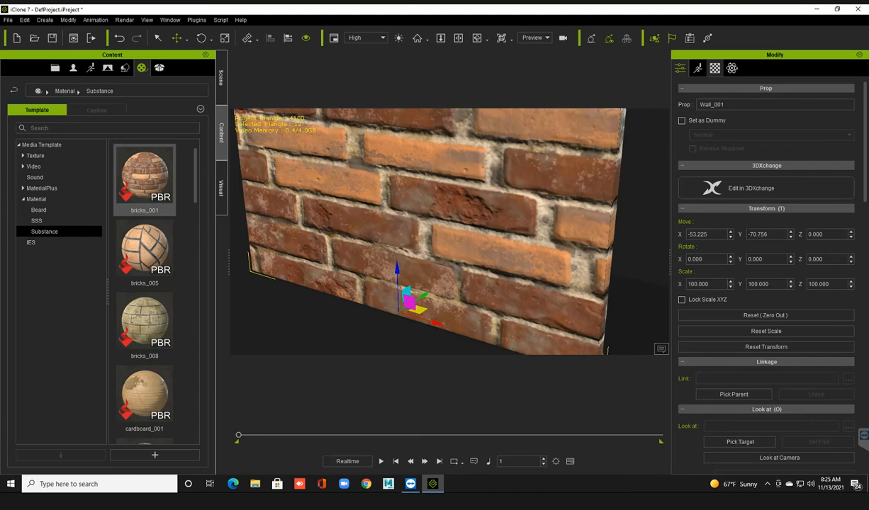
Open the wall's material settings and inspect enlarged previews of its Base Color, Bump and AO maps.
click(714, 67)
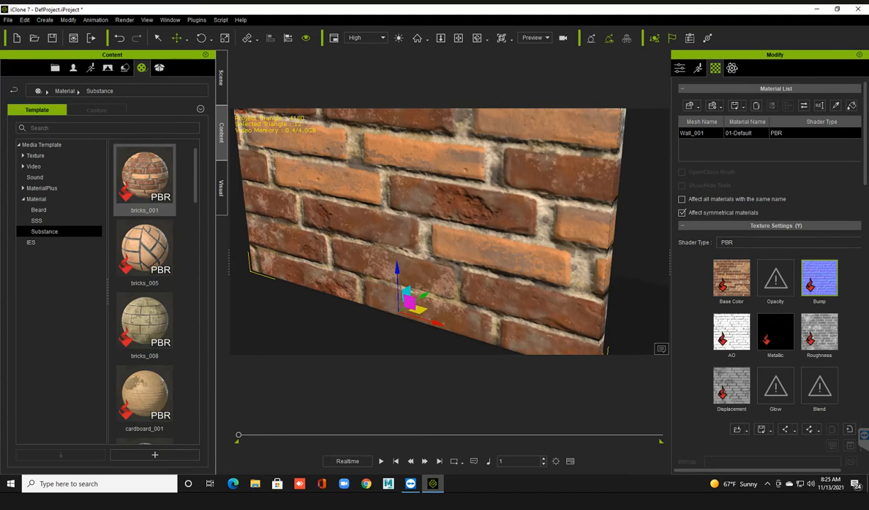
mouse_move(730, 277)
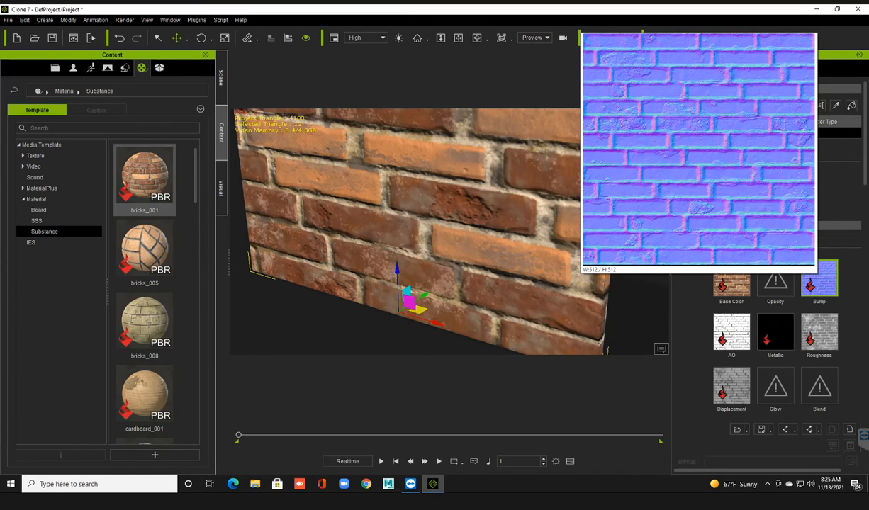
mouse_move(730, 332)
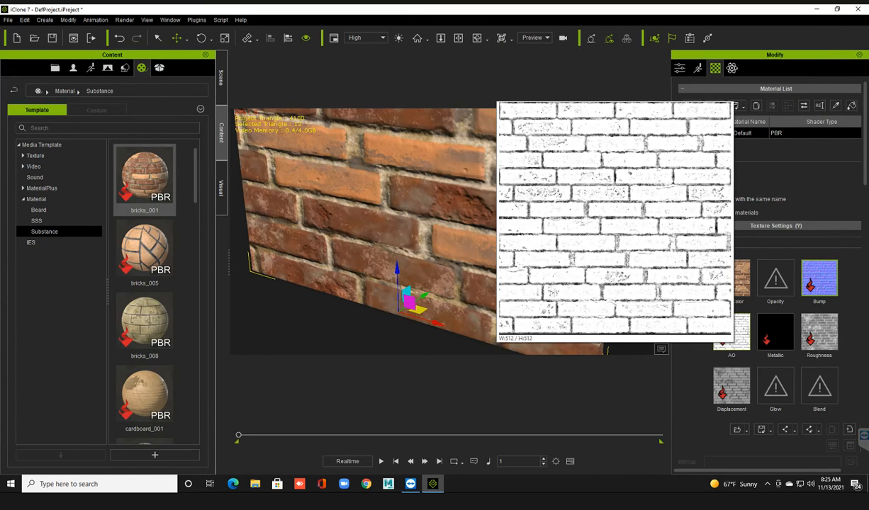
Enable Use sRGB for the wall's bump map and compare Flip Normal Y off and on, leaving it on.
scroll(769, 284, down, 3)
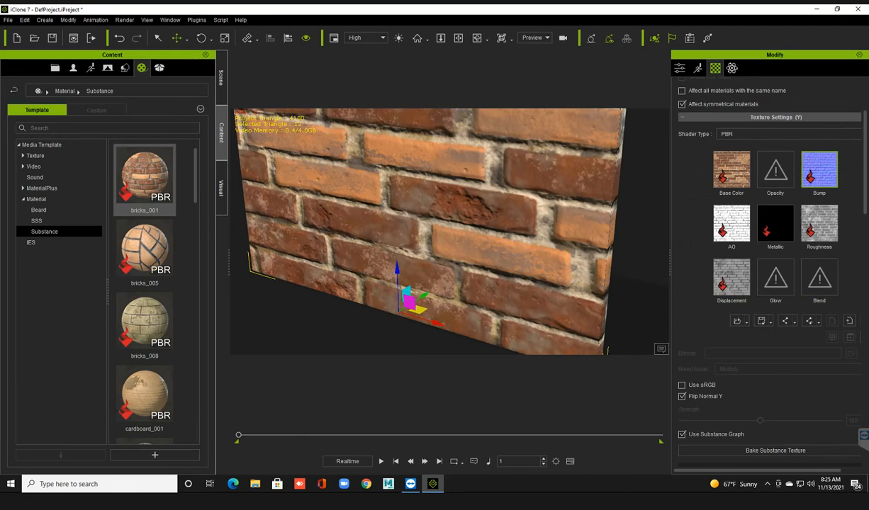
scroll(770, 283, down, 2)
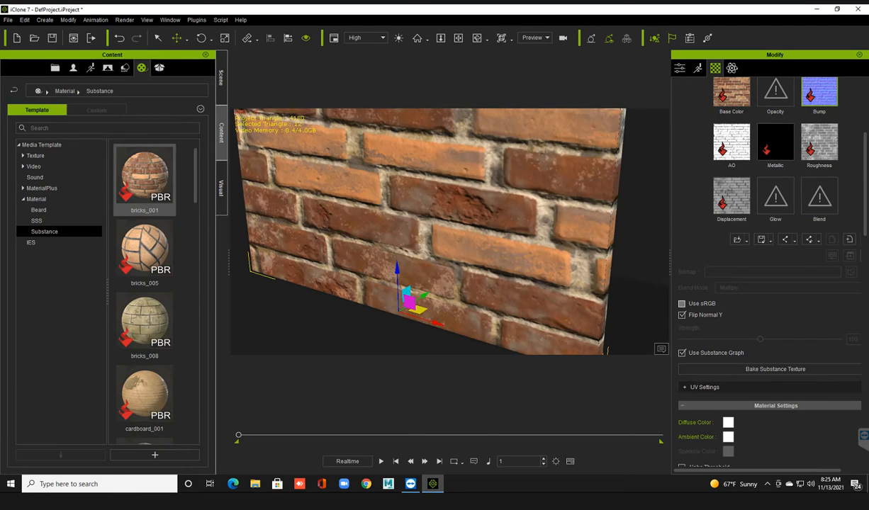
click(682, 304)
click(681, 314)
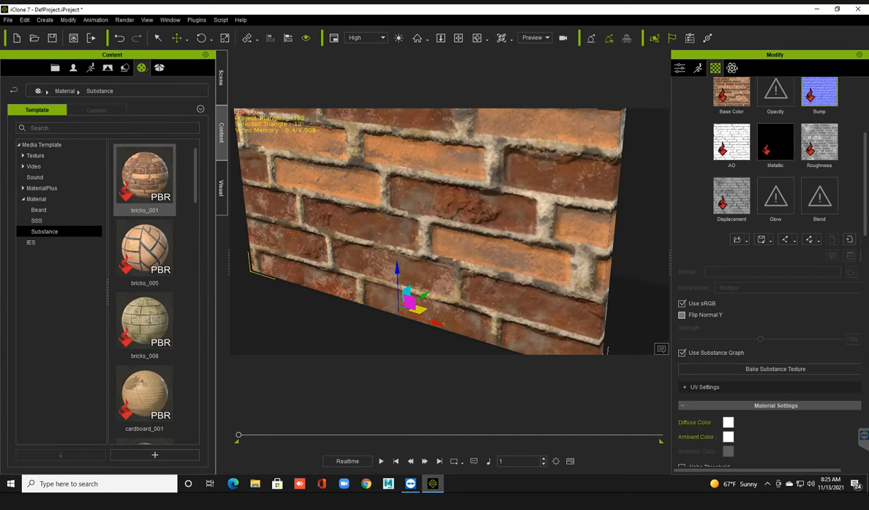
click(682, 315)
click(682, 315)
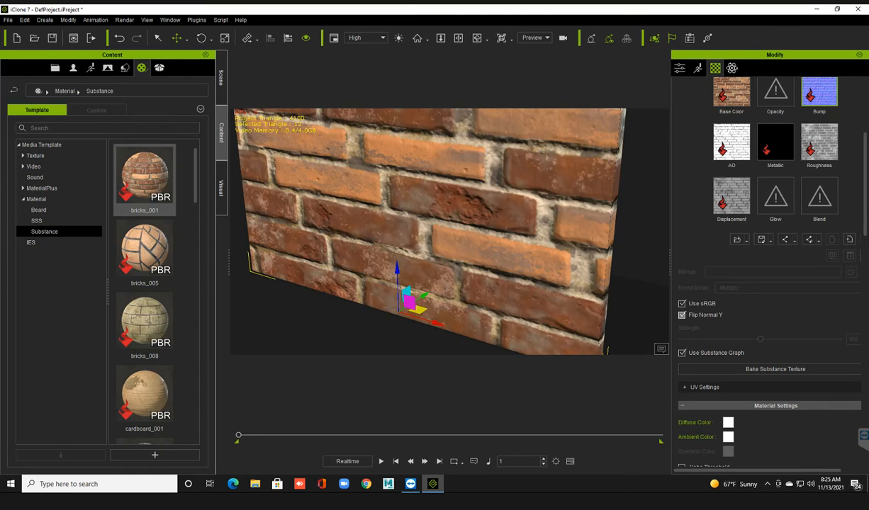
click(681, 315)
Try Planar UV mapping on the wall with X and Y alignment, checking its front and side faces.
scroll(769, 283, down, 15)
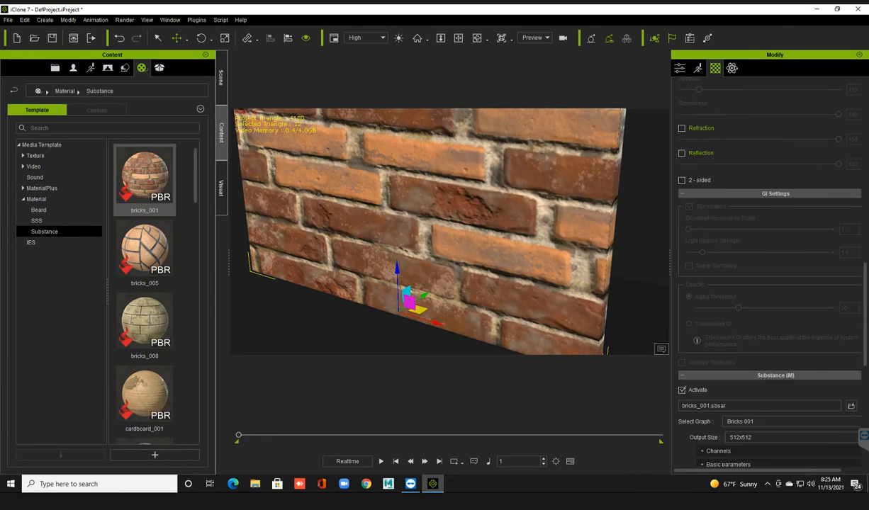
scroll(770, 284, down, 5)
scroll(769, 284, down, 5)
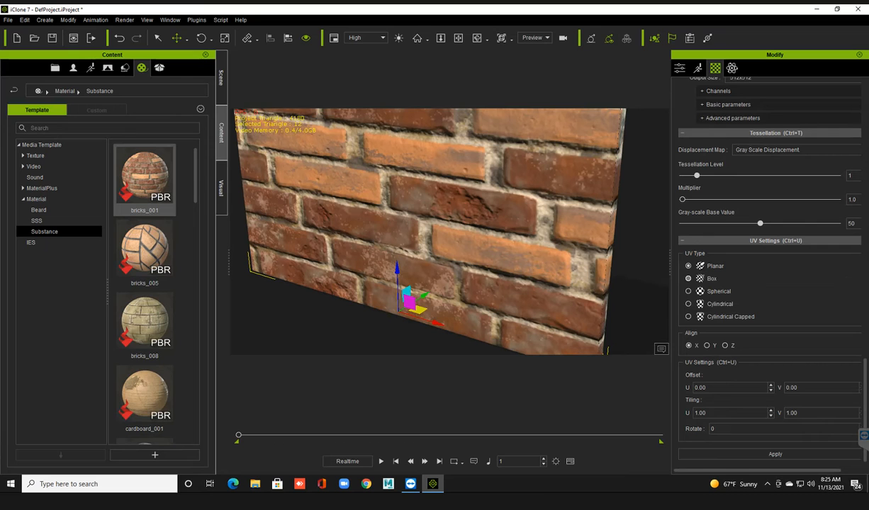
click(775, 454)
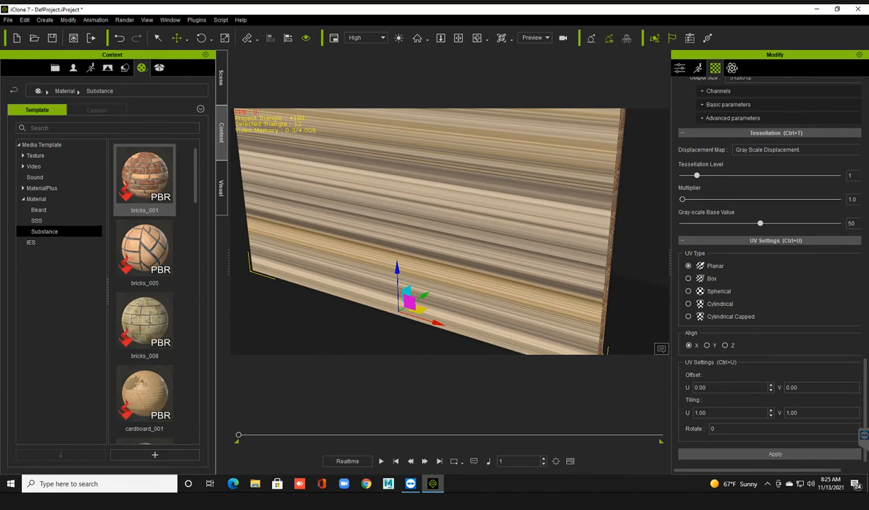
right_drag(468, 234, 386, 230)
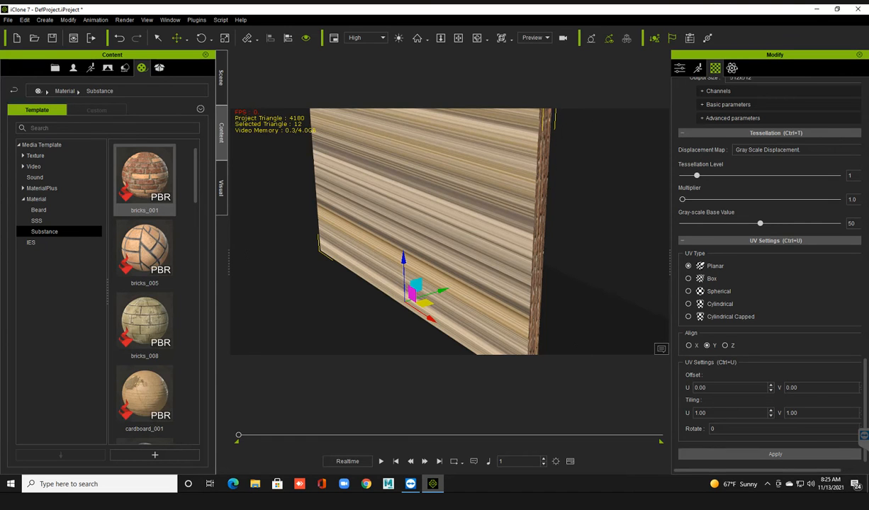
click(774, 454)
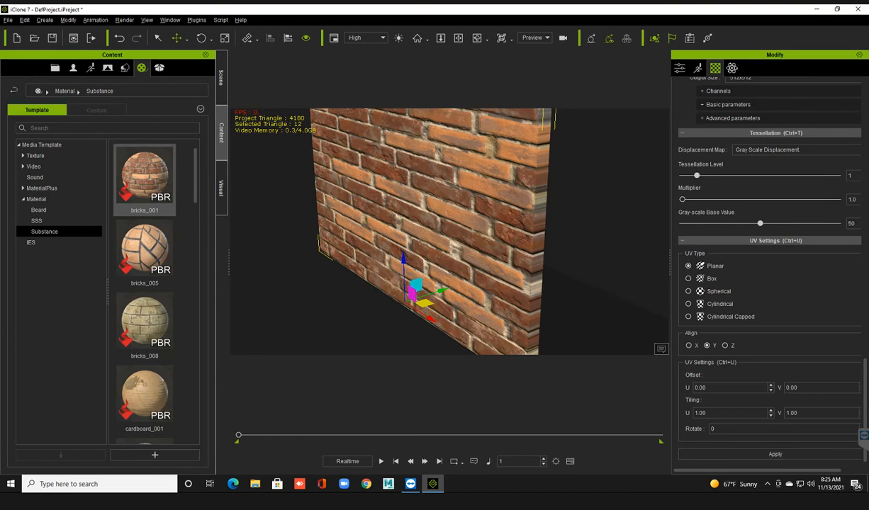
right_drag(439, 234, 471, 232)
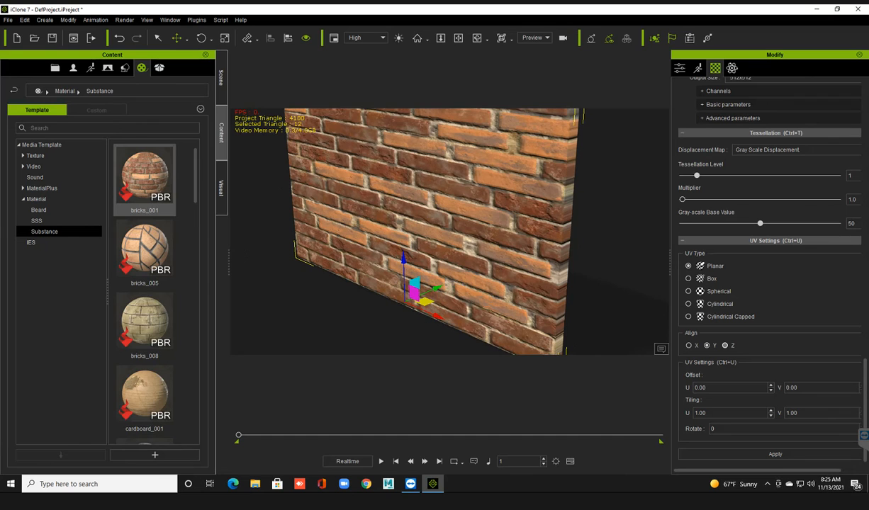
Set the wall's UV alignment to Z, trying it with Planar mapping before applying the Box type, and check the brick edges.
click(775, 454)
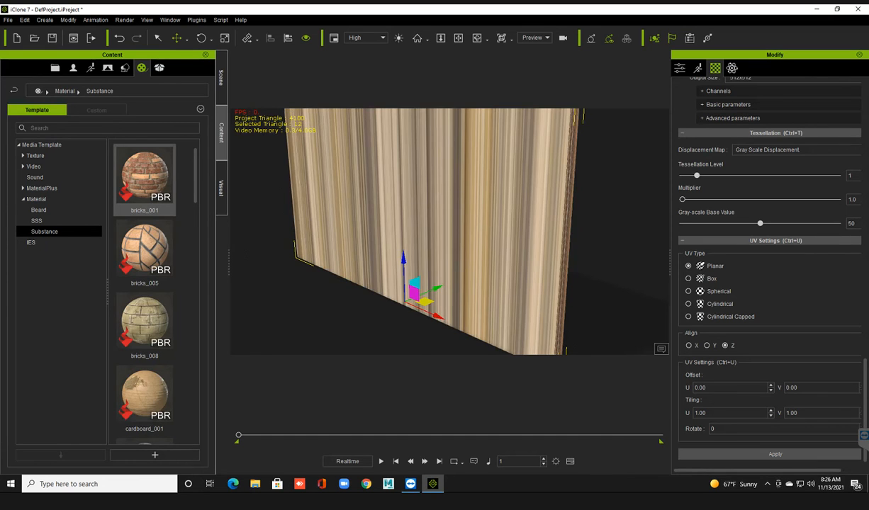
middle_drag(468, 234, 436, 234)
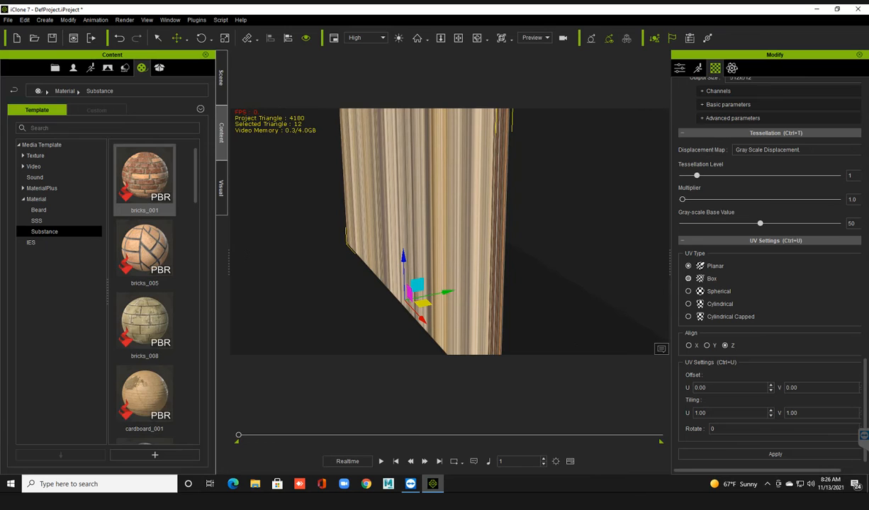
click(688, 279)
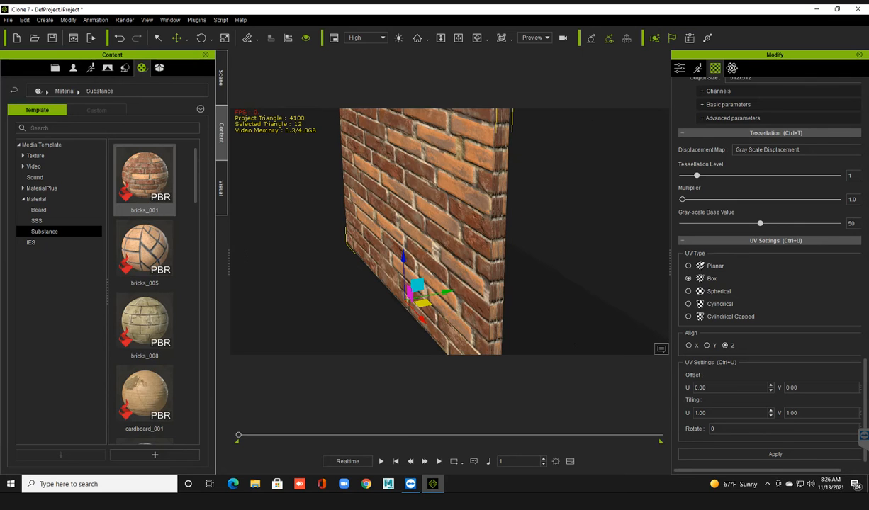
right_drag(426, 234, 521, 234)
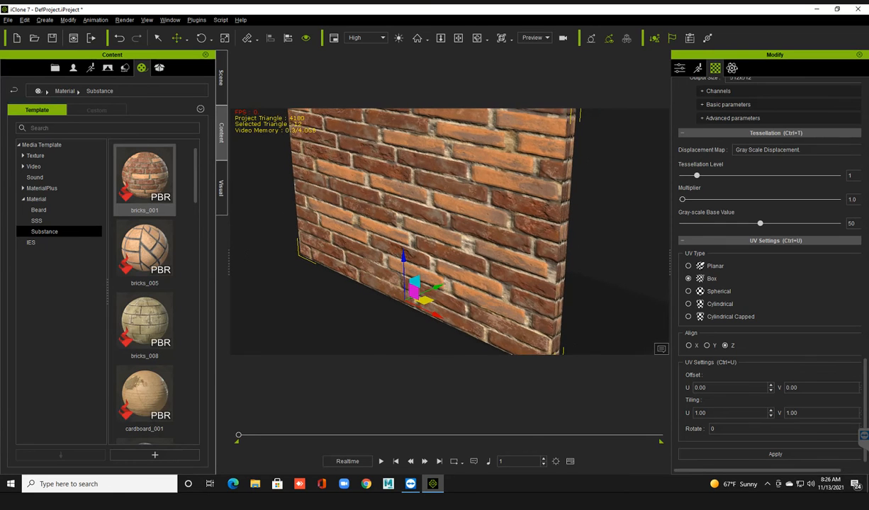
Check the Box-mapped brick texture across the wall's front and side edge, and browse the Substance material templates.
scroll(450, 231, up, 1)
middle_drag(450, 231, 444, 224)
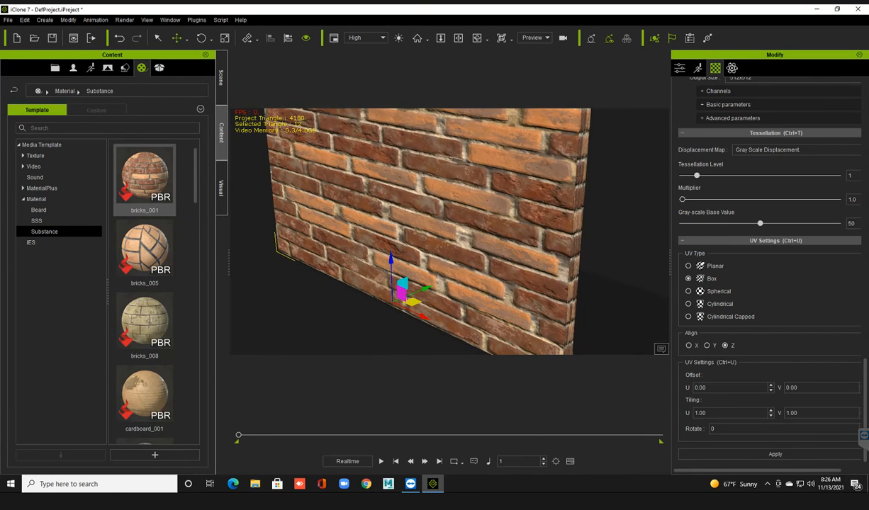
scroll(444, 223, down, 1)
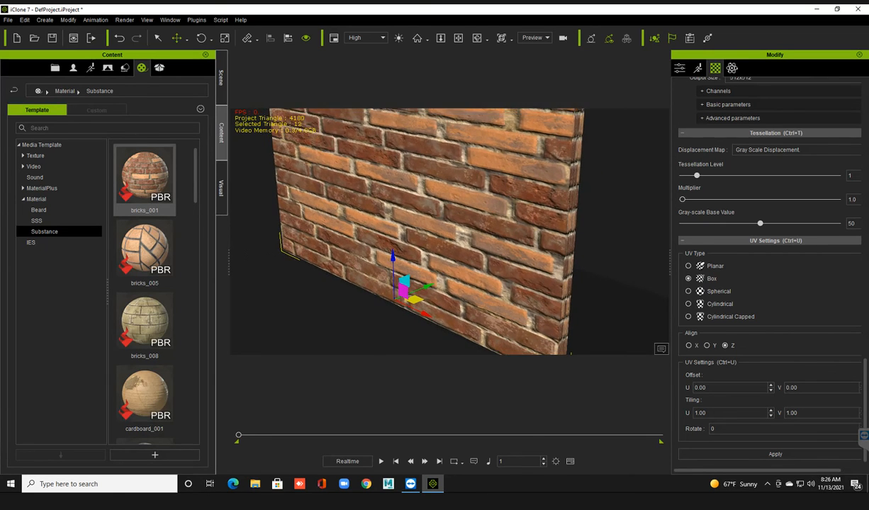
scroll(145, 273, down, 10)
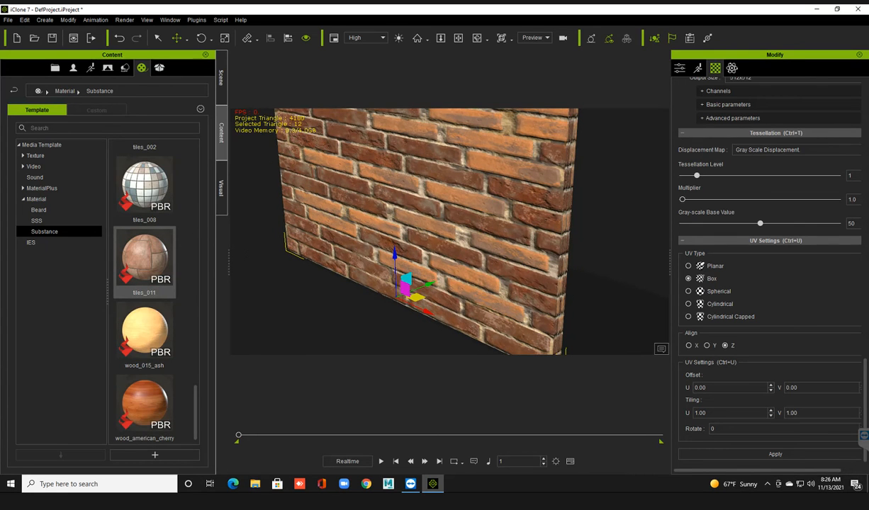
scroll(145, 272, up, 10)
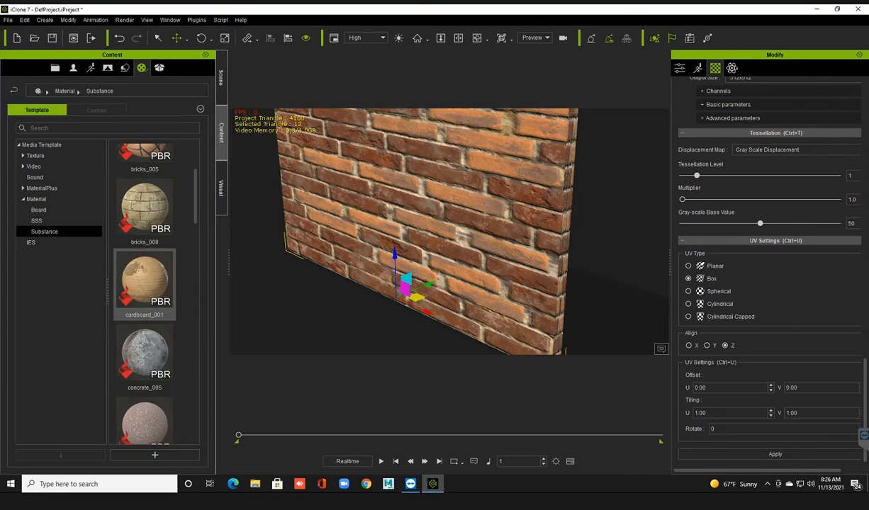
scroll(450, 231, down, 2)
middle_drag(450, 231, 450, 257)
Start a new project without saving the current one, and open the Avatar category of the avatar templates.
key(ctrl+n)
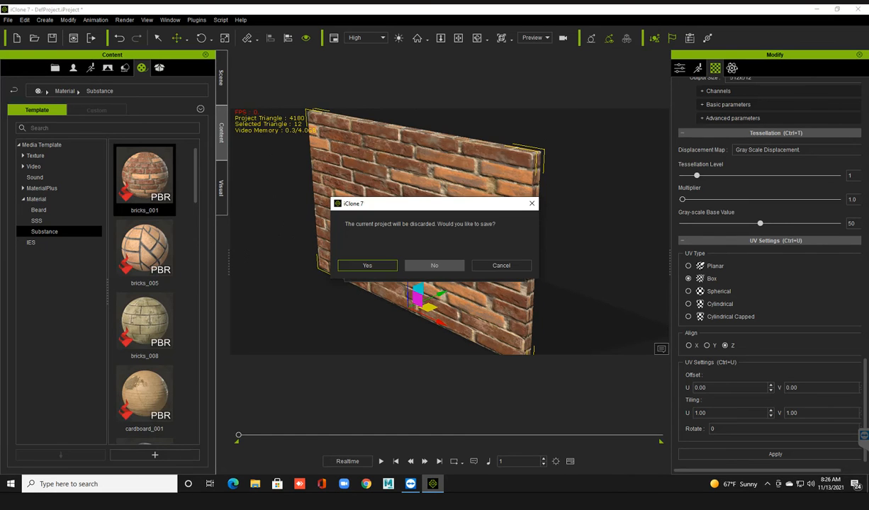
click(434, 265)
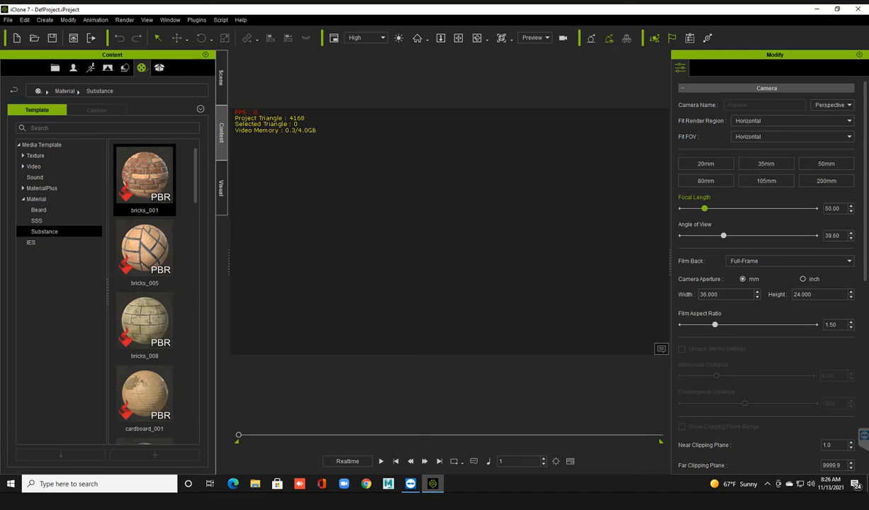
click(91, 68)
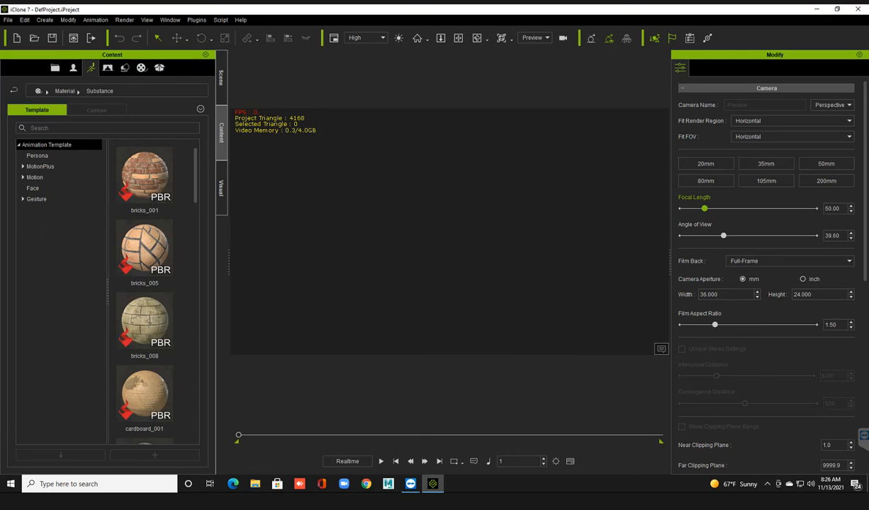
click(73, 67)
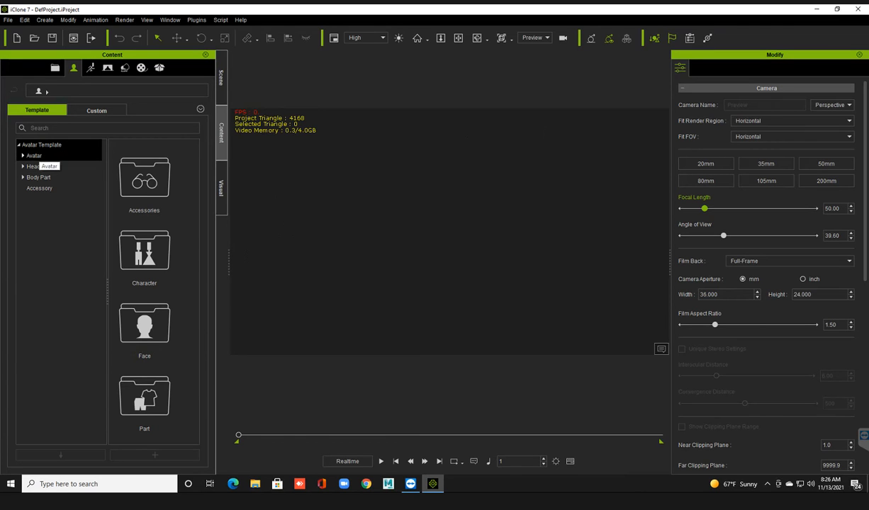
click(36, 155)
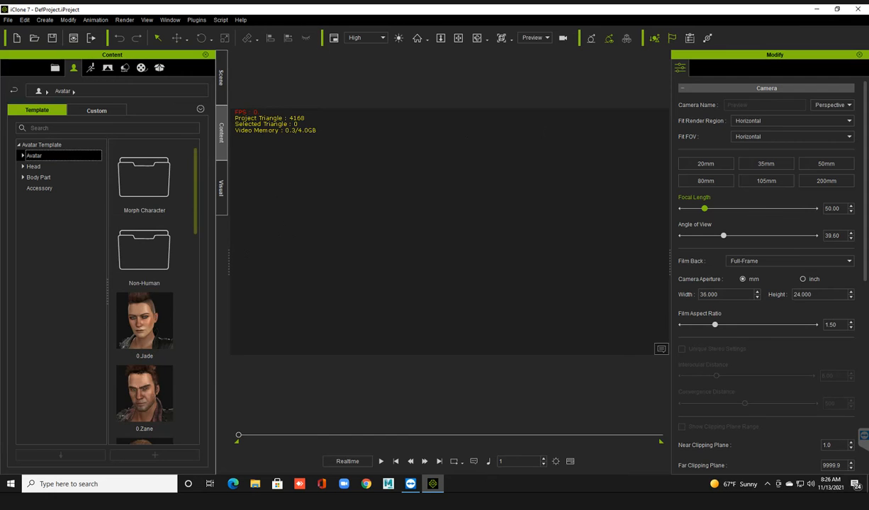
Browse the avatar templates and add the 0.Zane character to the empty scene.
scroll(149, 297, down, 1)
scroll(149, 298, down, 6)
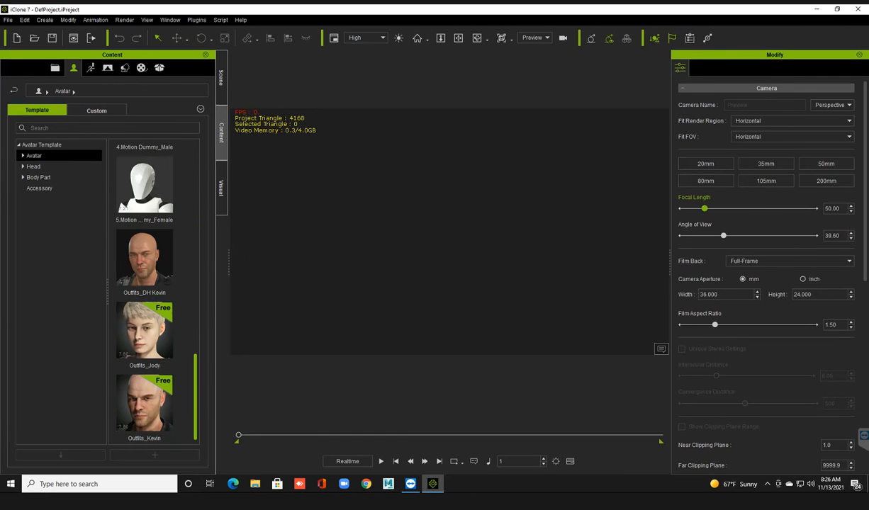
scroll(149, 298, up, 7)
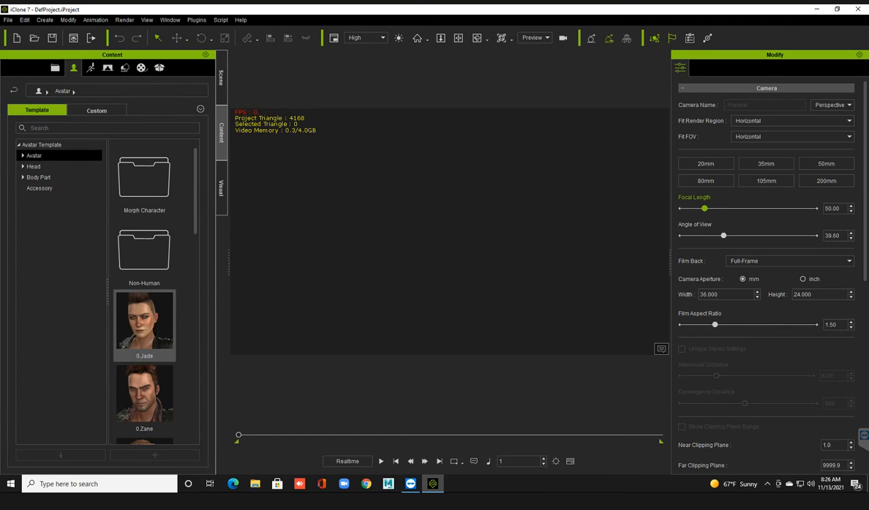
click(144, 397)
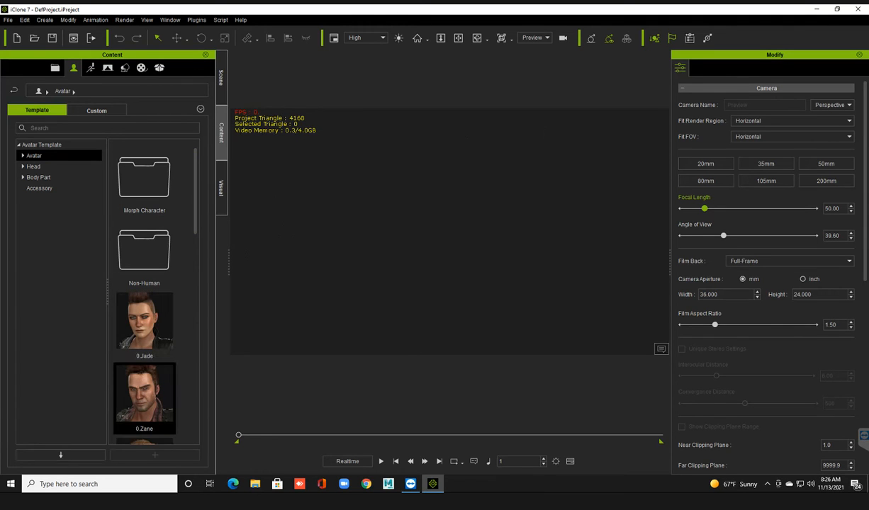
drag(144, 397, 287, 191)
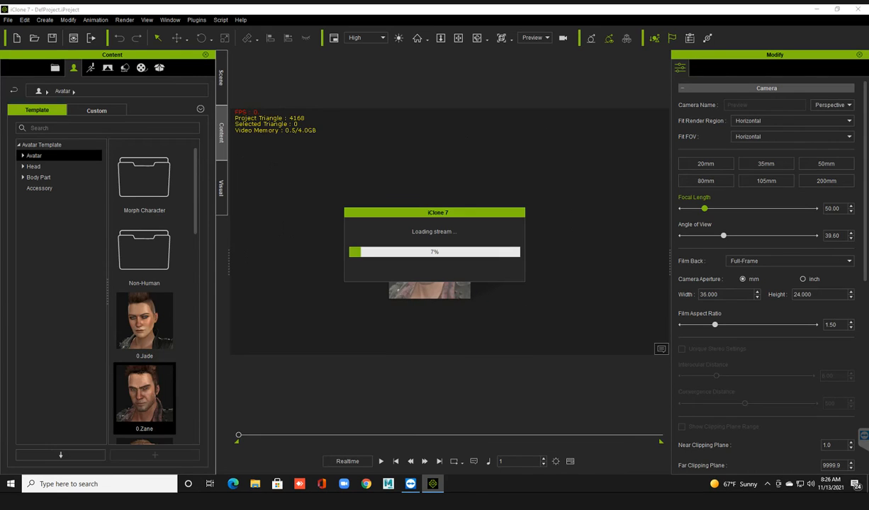
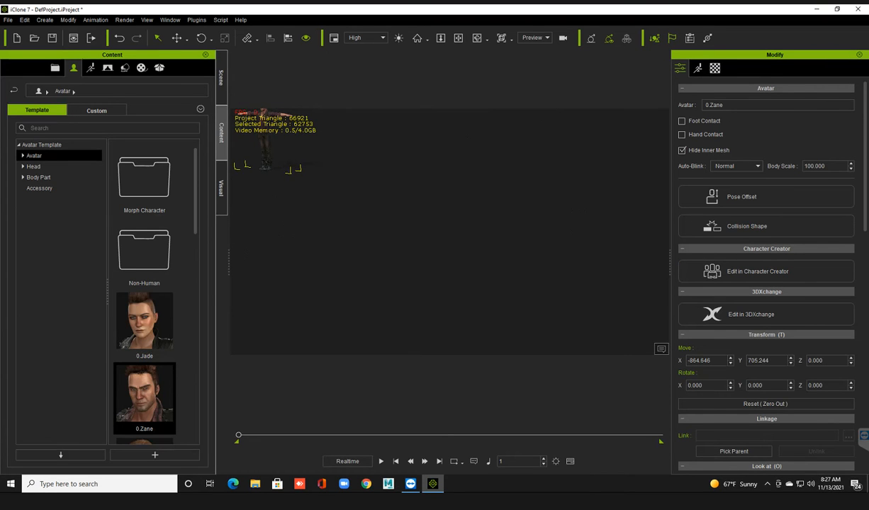
View the avatar from the front, from the home angle and as a face close-up.
key(f)
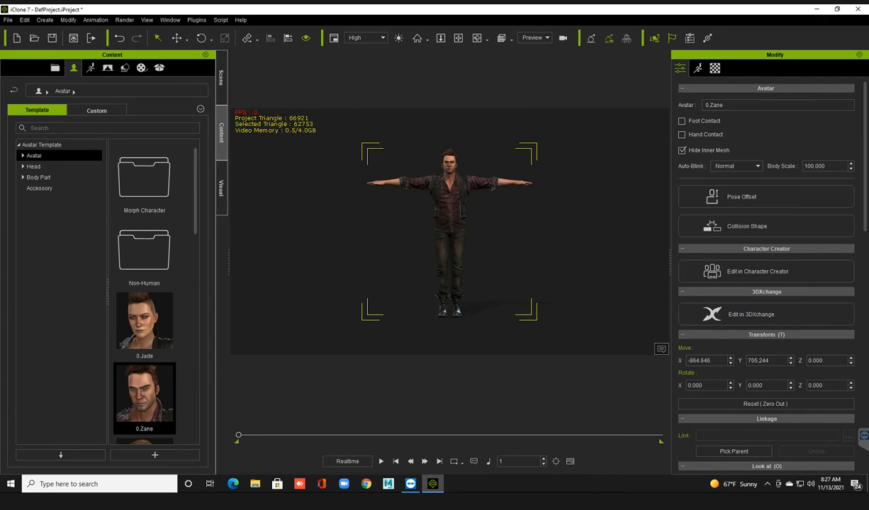
key(Home)
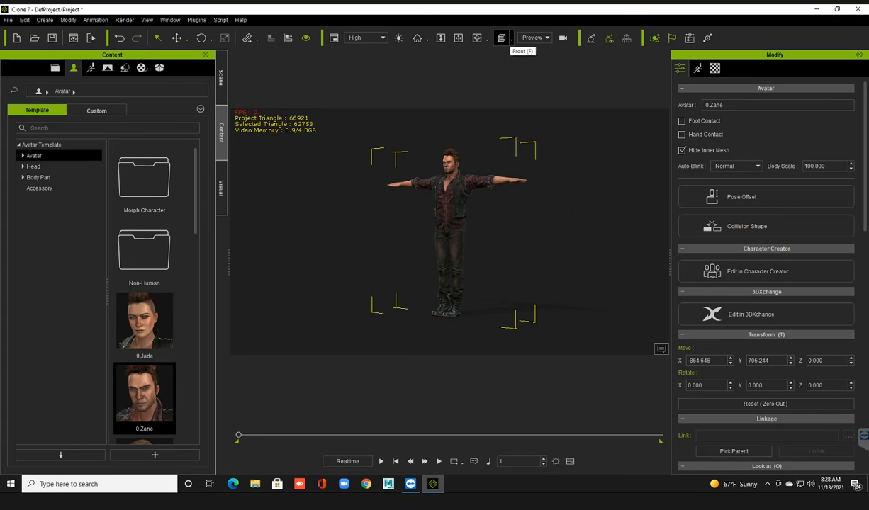
click(511, 39)
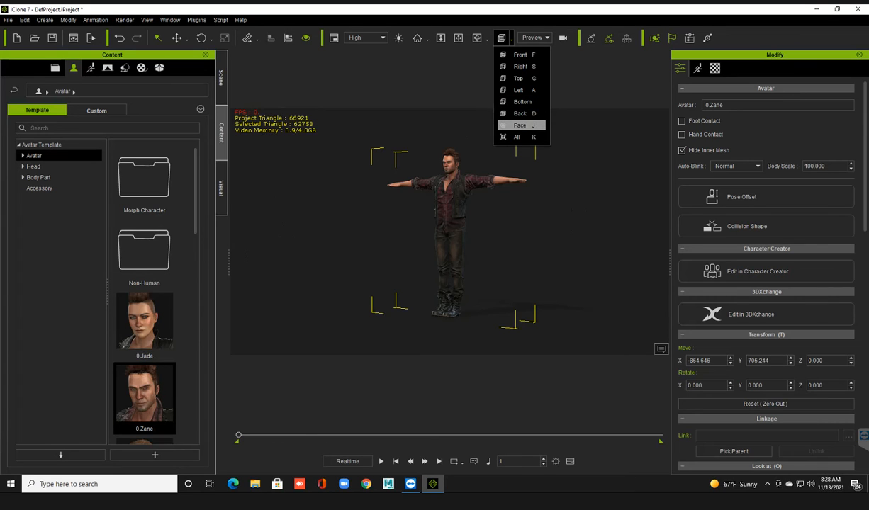
click(510, 39)
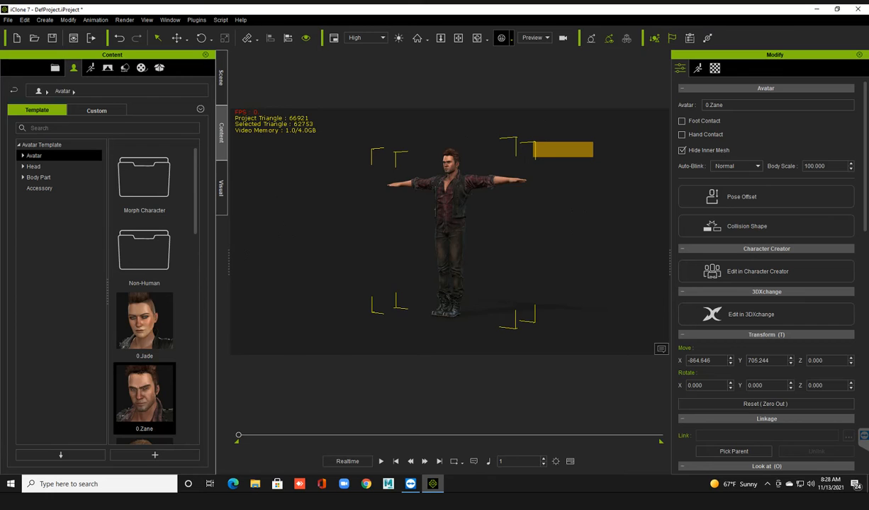
key(j)
drag(533, 141, 593, 199)
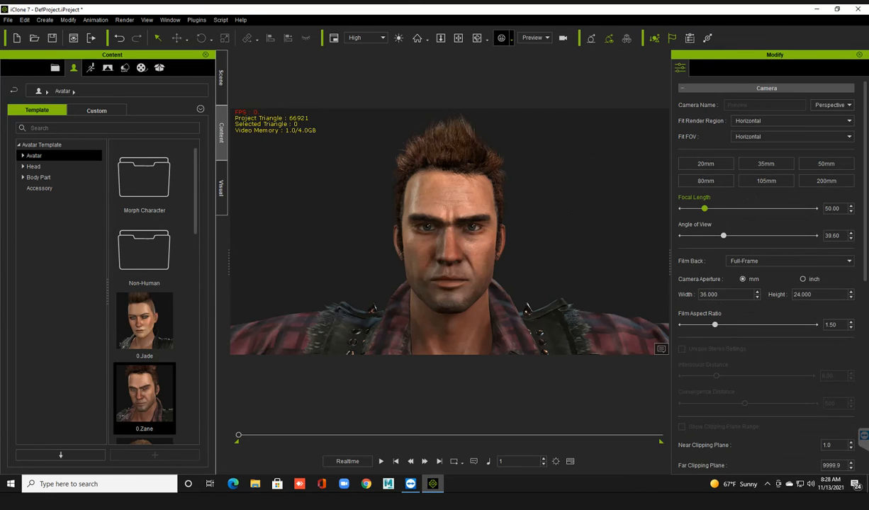
scroll(449, 231, down, 5)
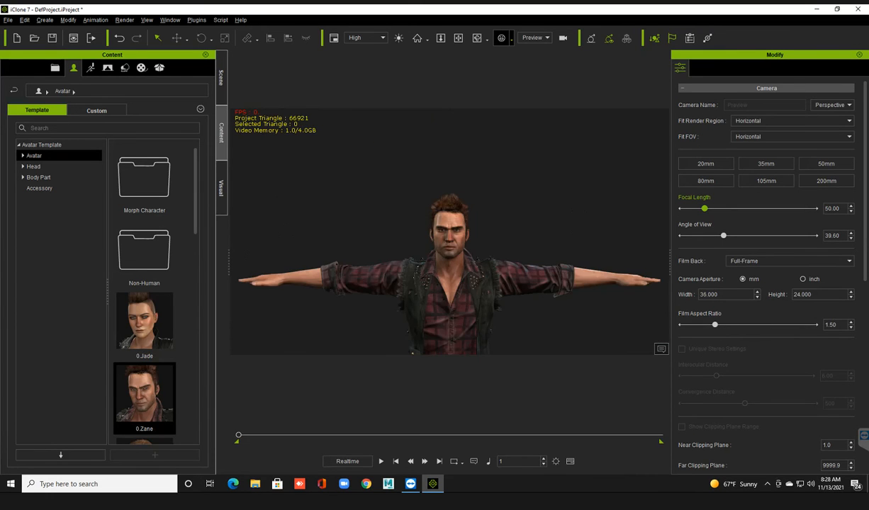
scroll(449, 232, up, 5)
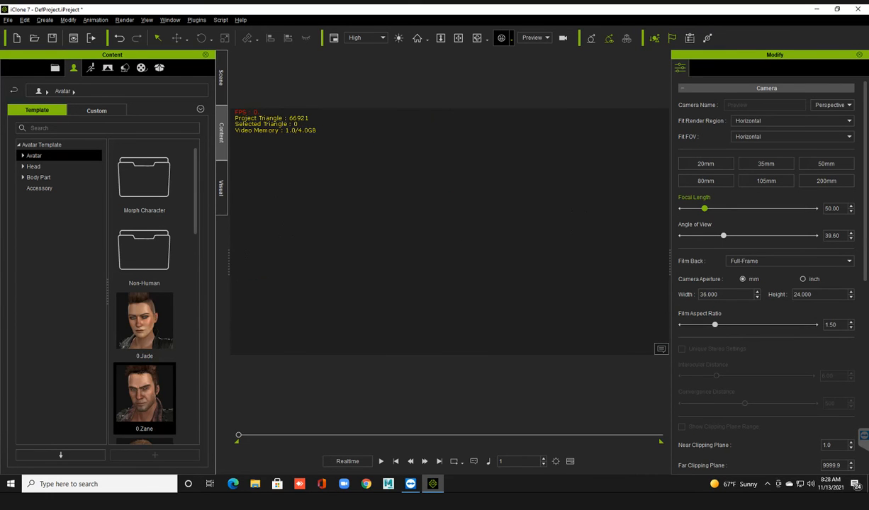
Pull back from the face and examine the avatar's body from several angles.
middle_drag(567, 212, 408, 247)
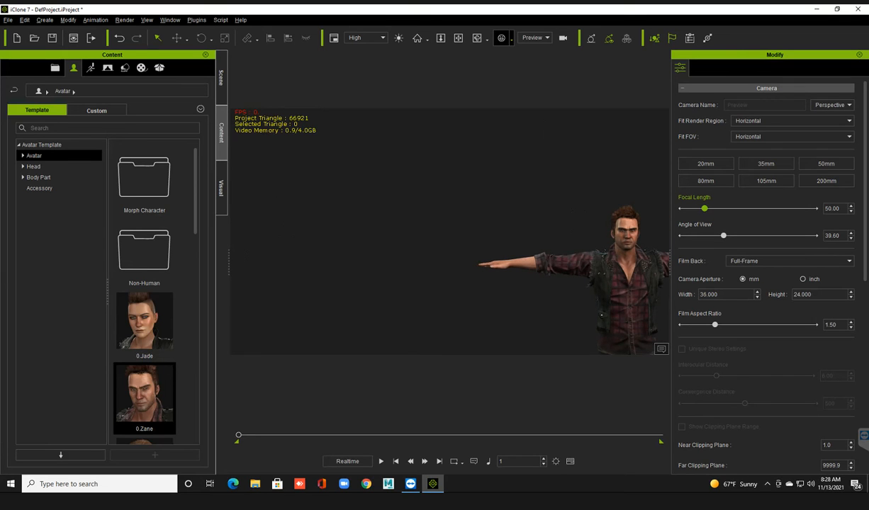
scroll(449, 231, down, 5)
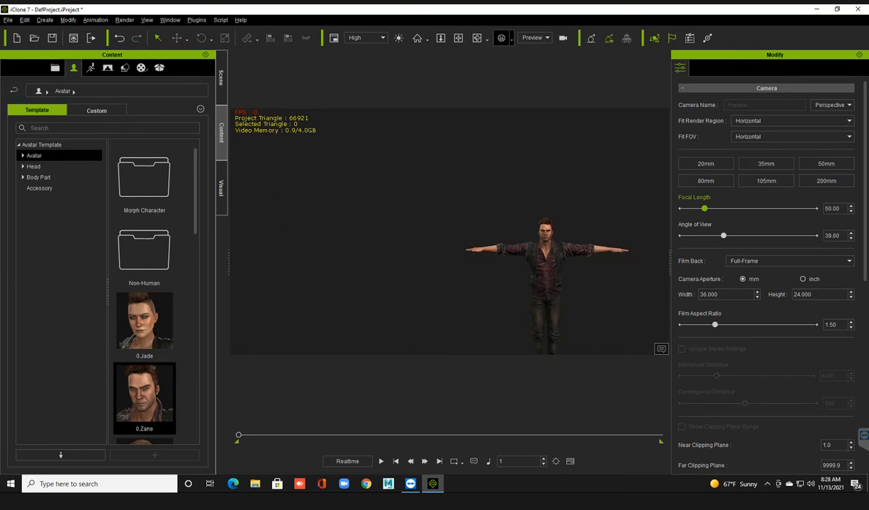
middle_drag(449, 232, 460, 232)
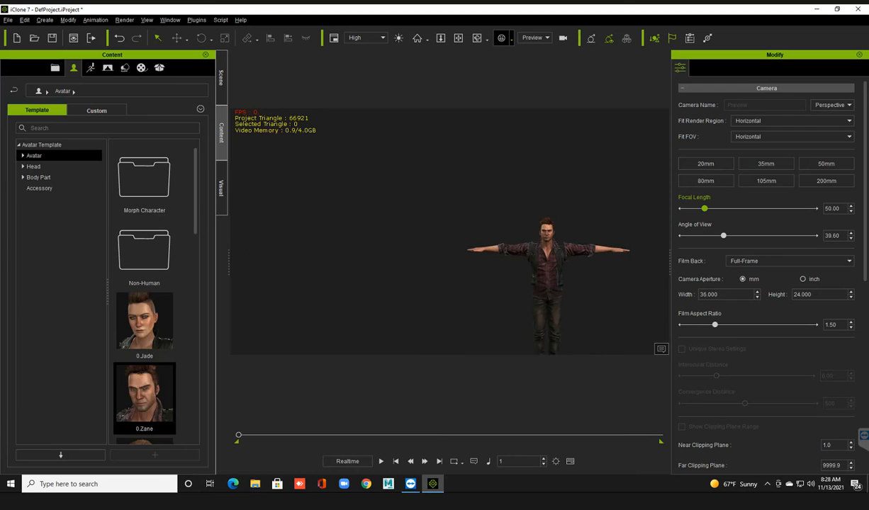
mouse_move(546, 269)
middle_down()
mouse_move(510, 269)
mouse_move(556, 269)
middle_up()
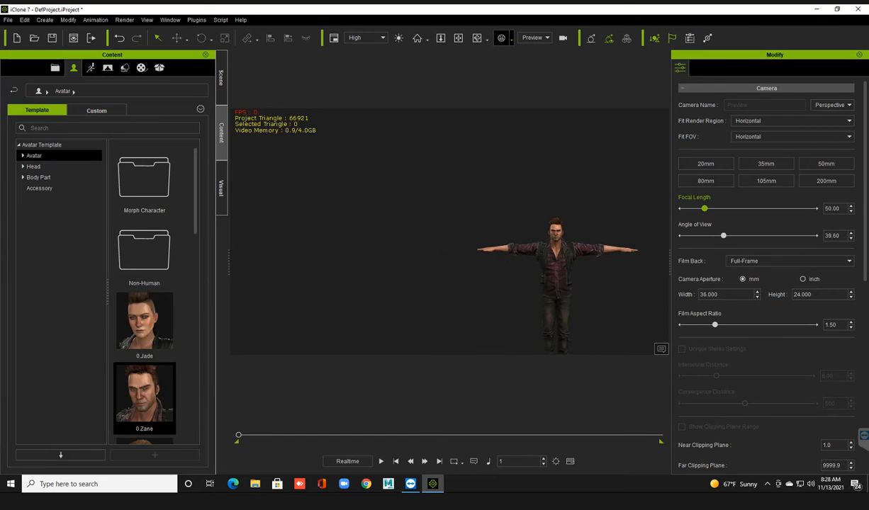
drag(556, 350, 556, 351)
right_drag(556, 284, 535, 283)
key(Escape)
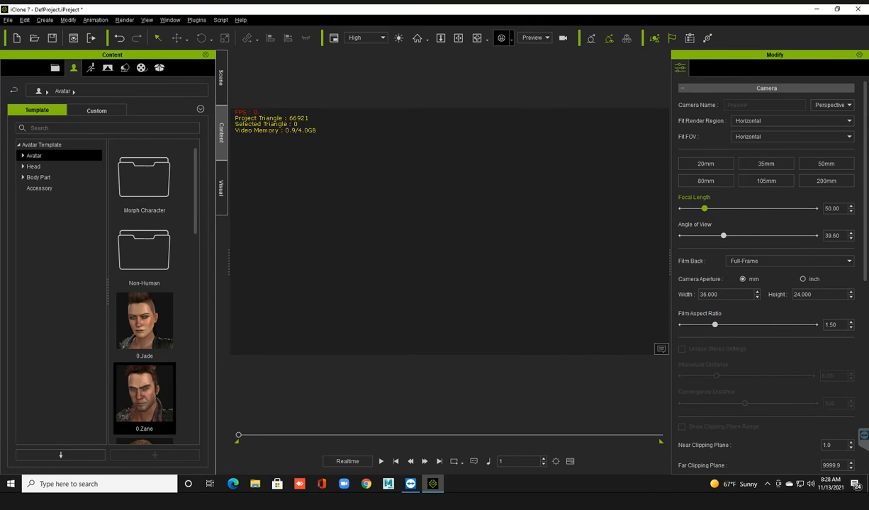
middle_drag(340, 278, 436, 280)
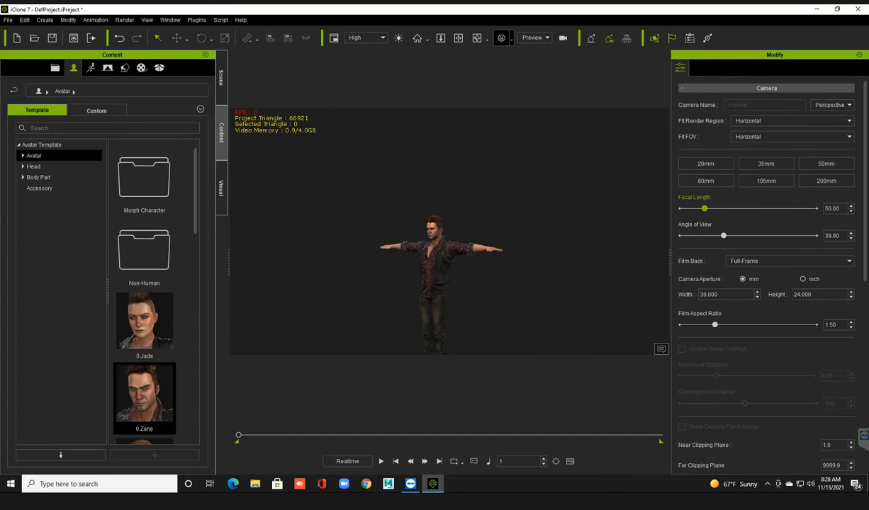
Select the avatar, zero out its transform and frame it again at the scene origin.
click(435, 269)
scroll(435, 269, down, 3)
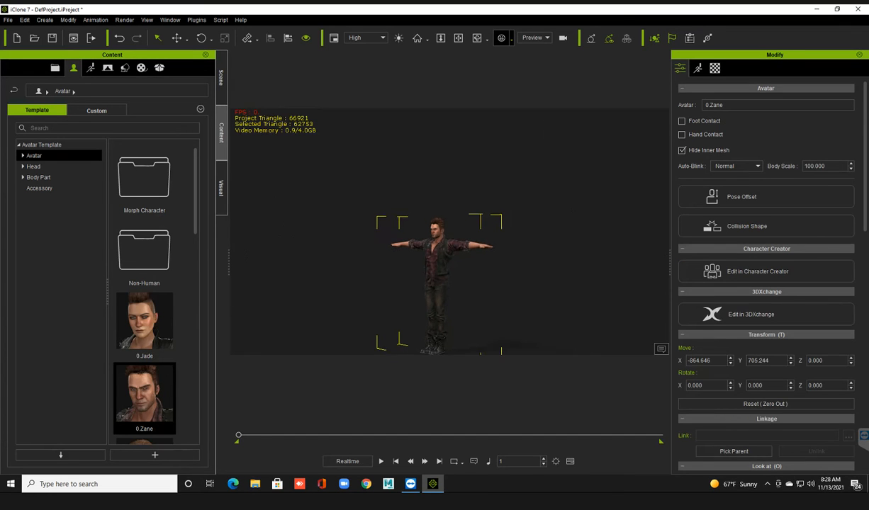
scroll(435, 270, down, 1)
scroll(764, 289, down, 3)
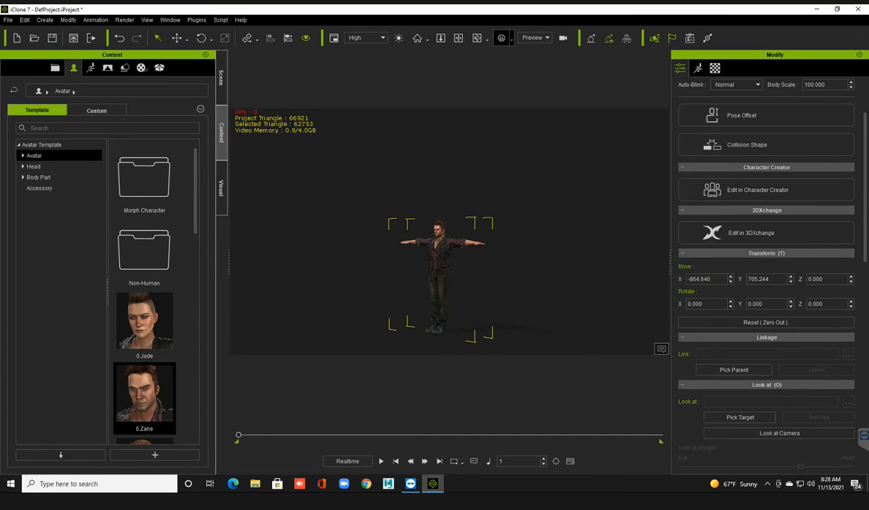
click(764, 322)
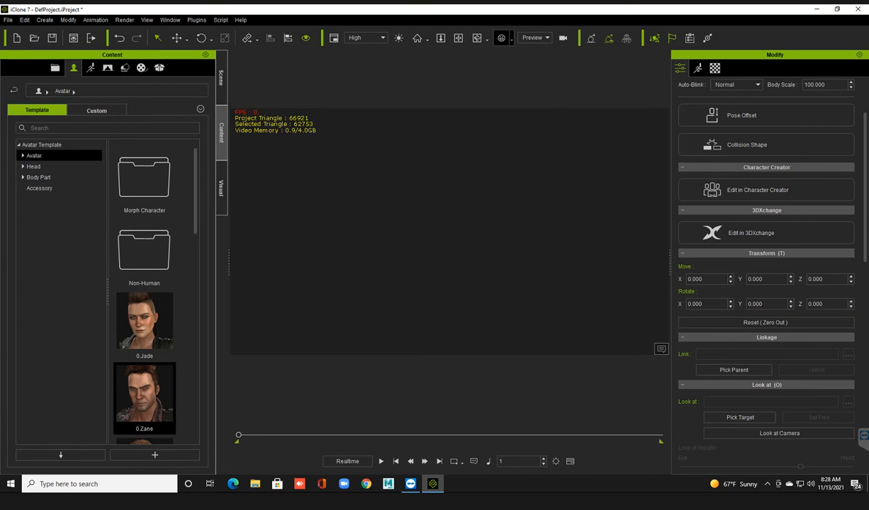
key(Home)
scroll(449, 234, down, 2)
right_drag(449, 234, 418, 235)
scroll(449, 234, up, 3)
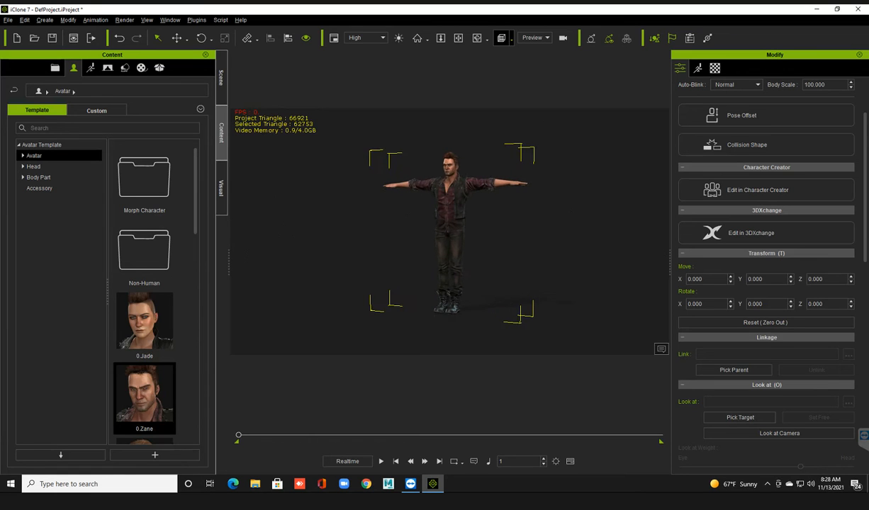
middle_drag(448, 234, 448, 244)
right_drag(448, 244, 462, 243)
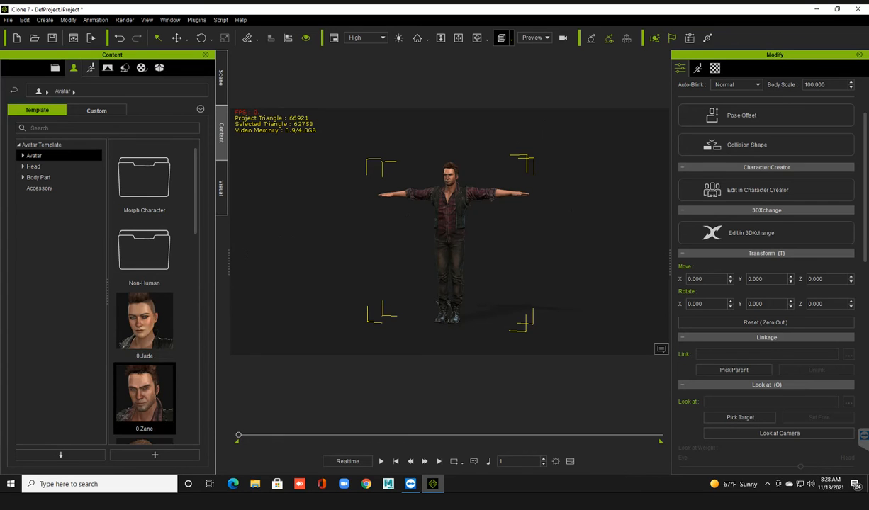
Browse the animation templates, looking through the Persona items and the MotionPlus Female talk motions.
click(90, 67)
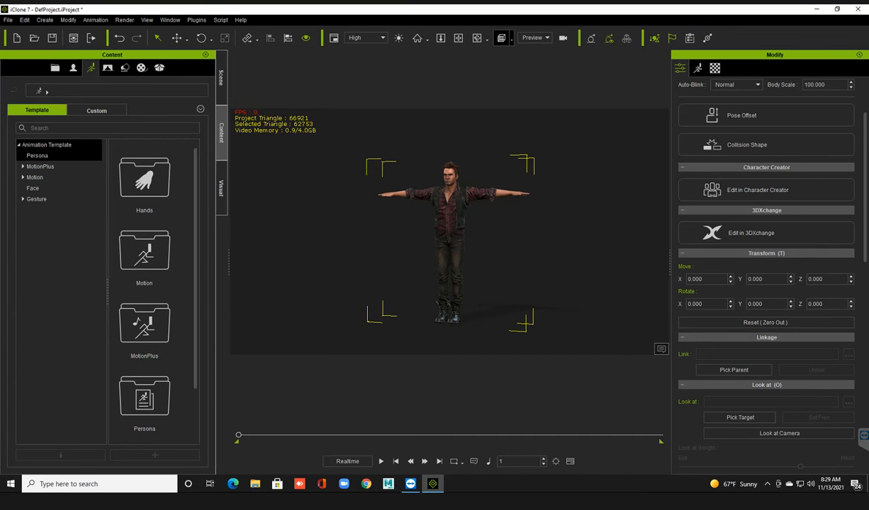
click(37, 156)
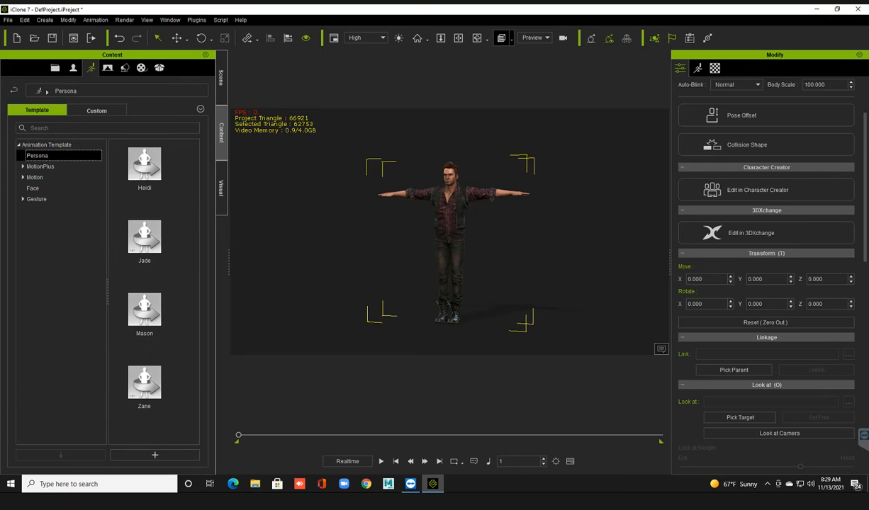
click(40, 166)
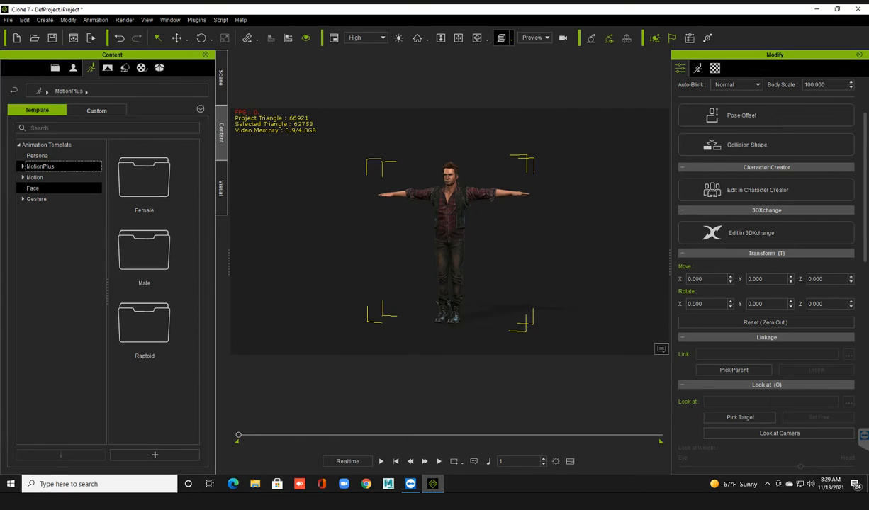
double_click(143, 177)
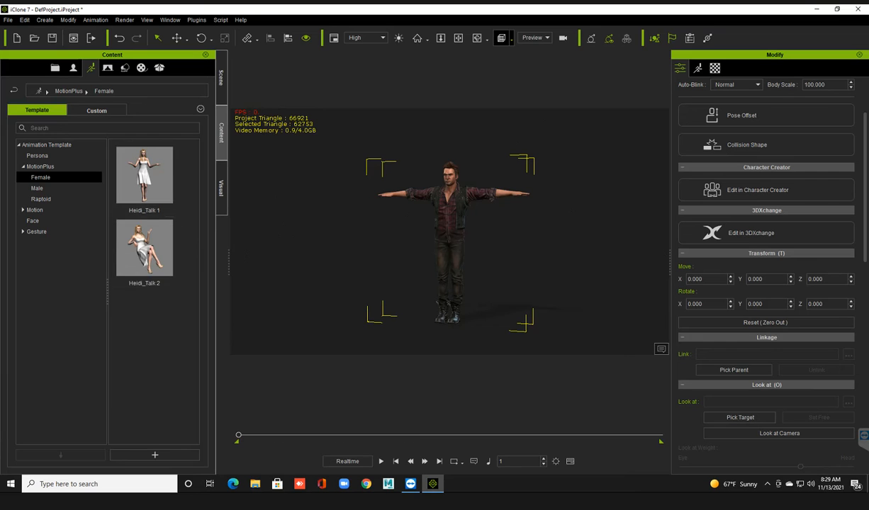
drag(144, 327, 144, 216)
mouse_move(147, 179)
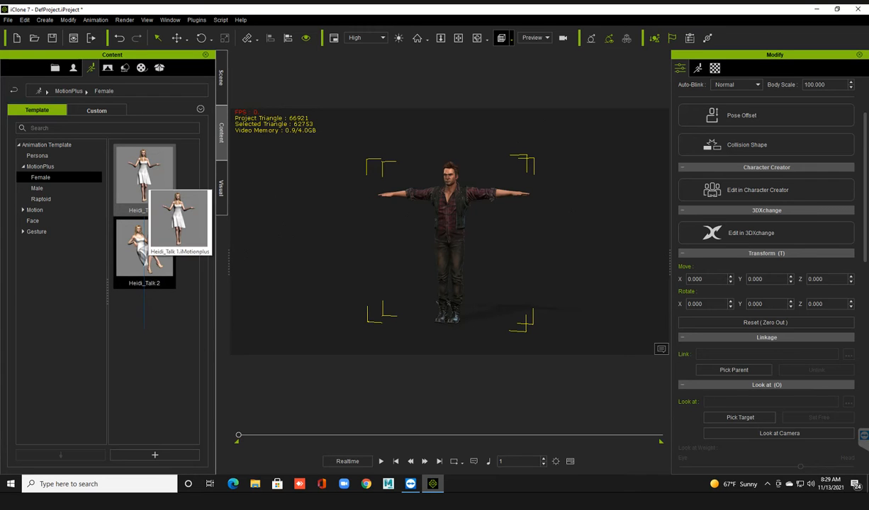
click(145, 326)
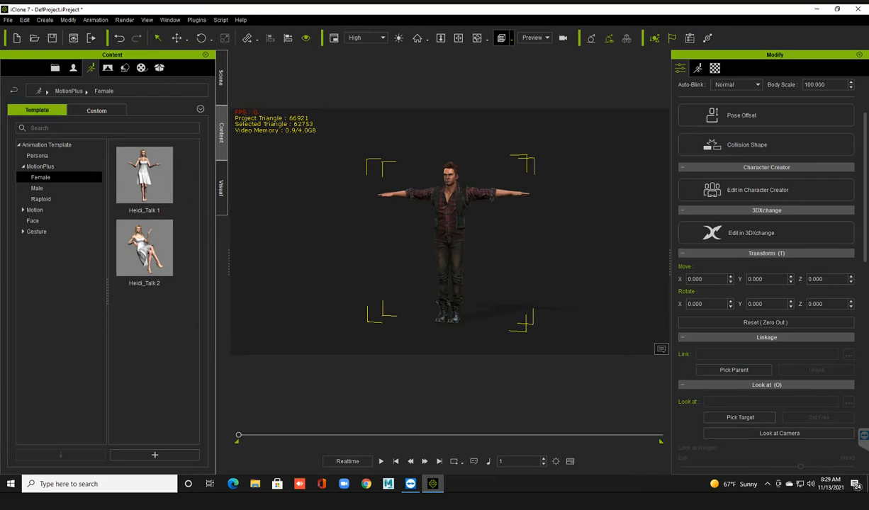
Apply the Mason_Talk 1 motion from the MotionPlus Male templates to the avatar.
click(37, 188)
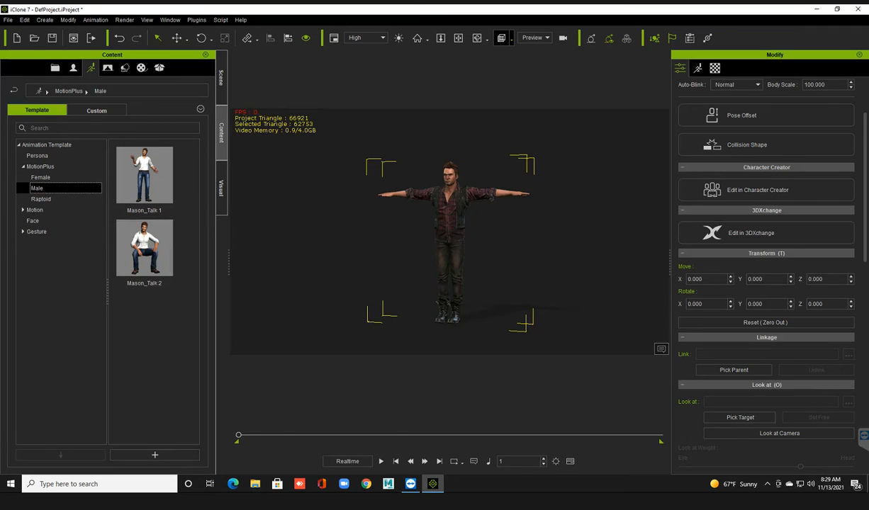
click(144, 176)
drag(144, 175, 430, 209)
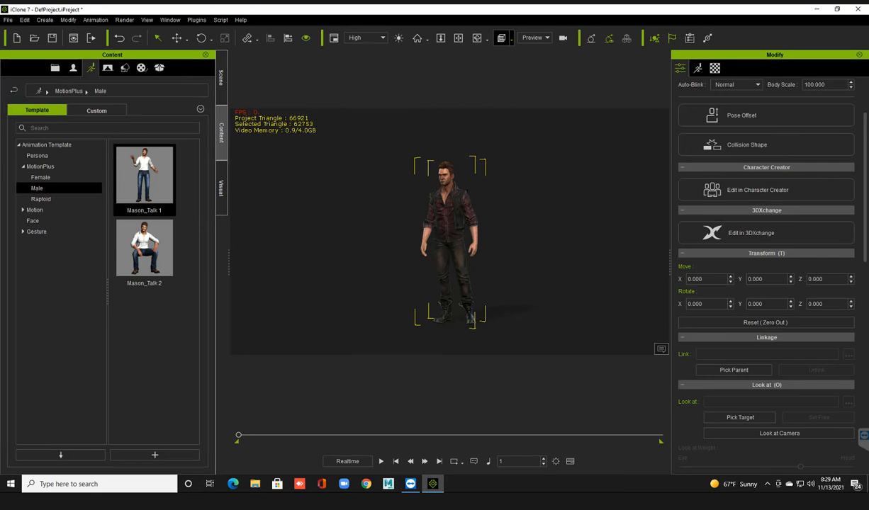
Play the avatar's talk animation, stop it and return to the first frame with the full body in view.
click(381, 461)
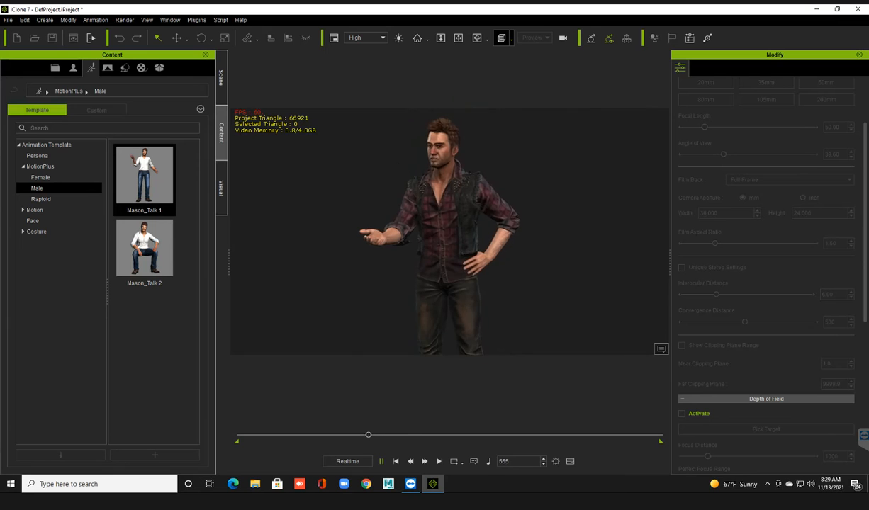
key(space)
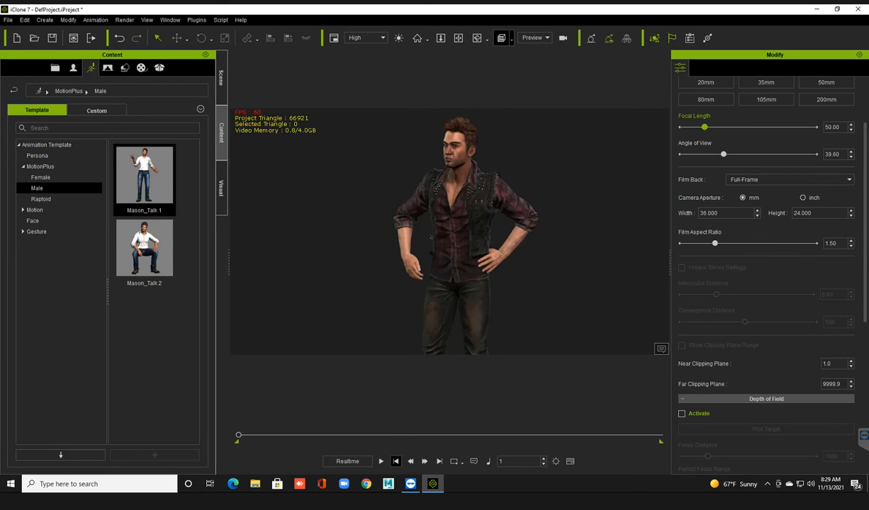
click(395, 461)
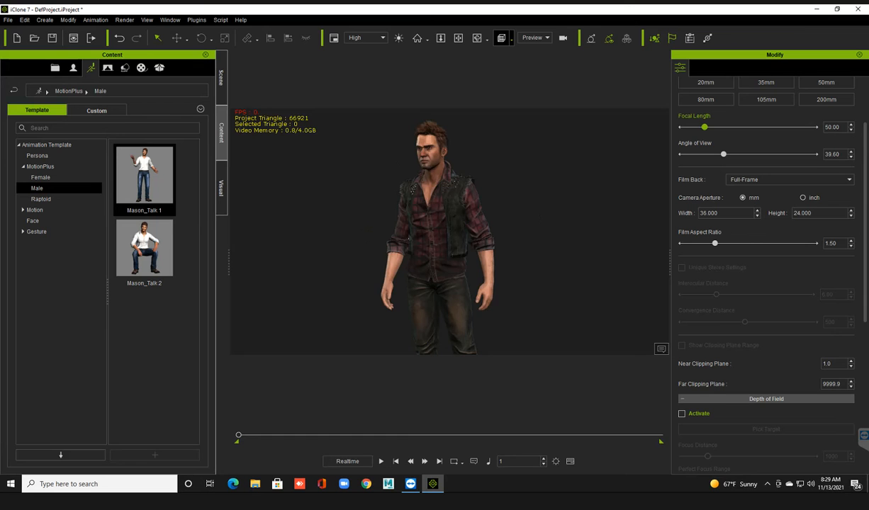
scroll(409, 239, down, 3)
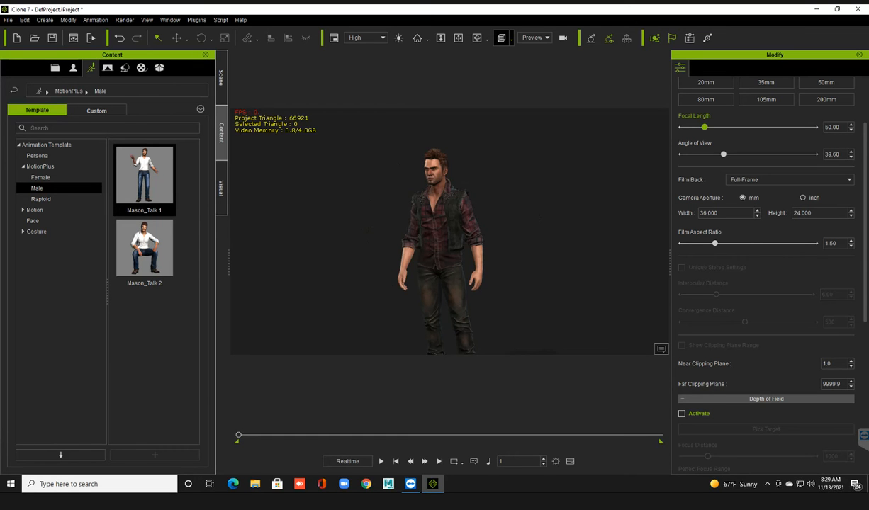
scroll(443, 240, down, 3)
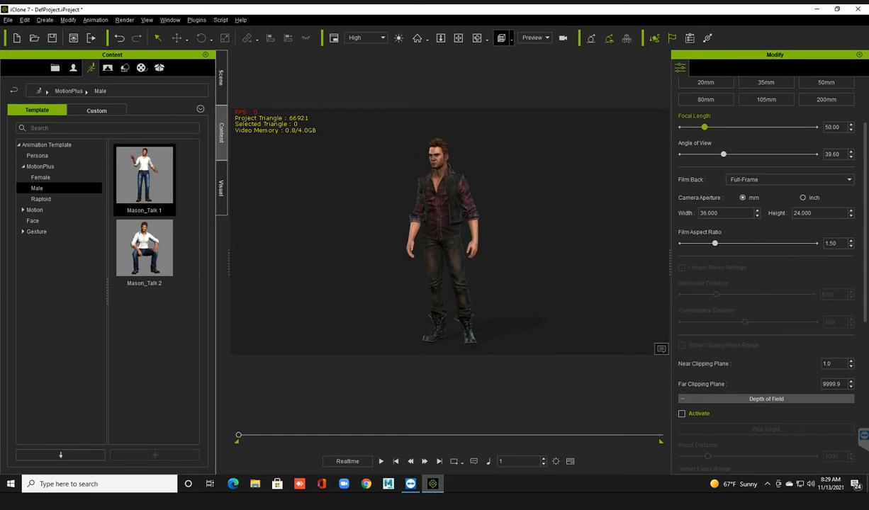
Try Remove Object Animation on the avatar, and undo back to the original T-pose.
right_click(443, 195)
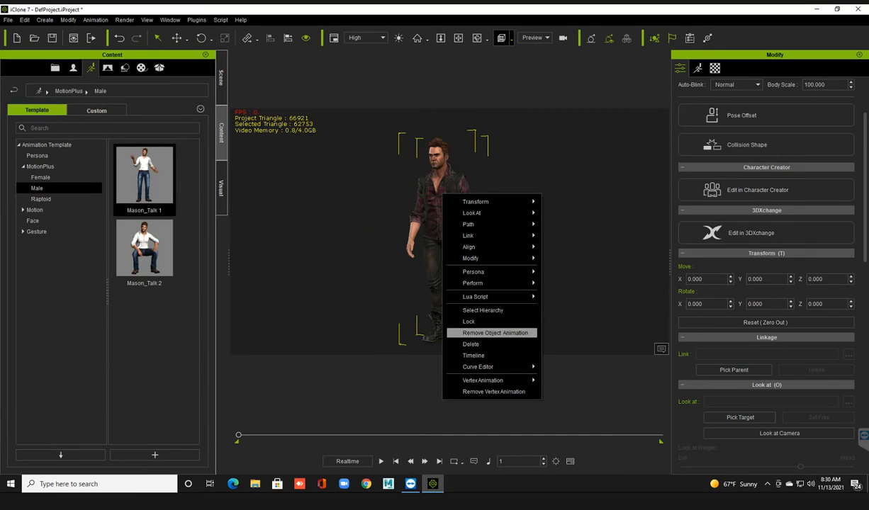
click(495, 332)
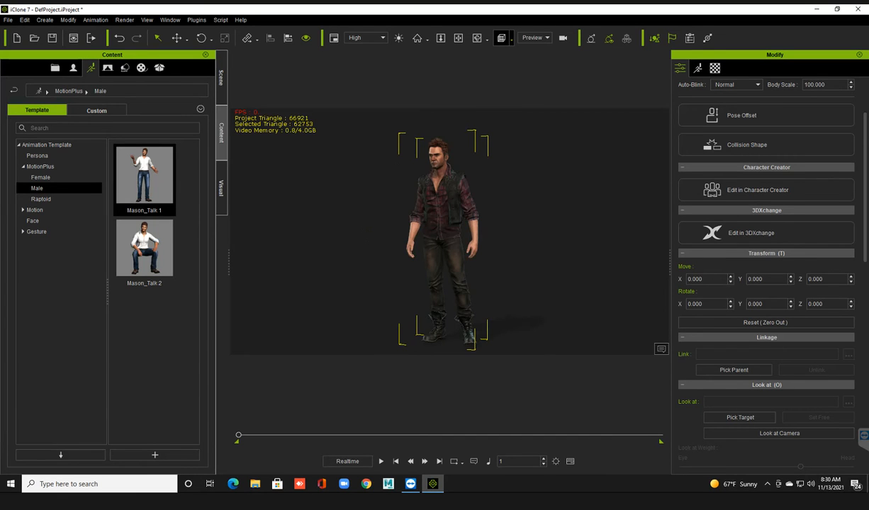
key(ctrl+z)
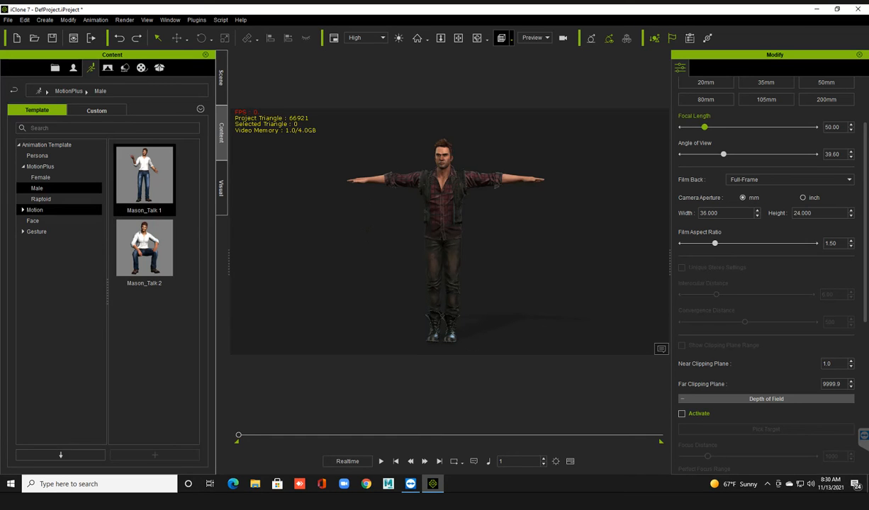
Browse the MotionPlus Raptoid motions, expand the Motion category and open its 00_Pose folder.
click(42, 199)
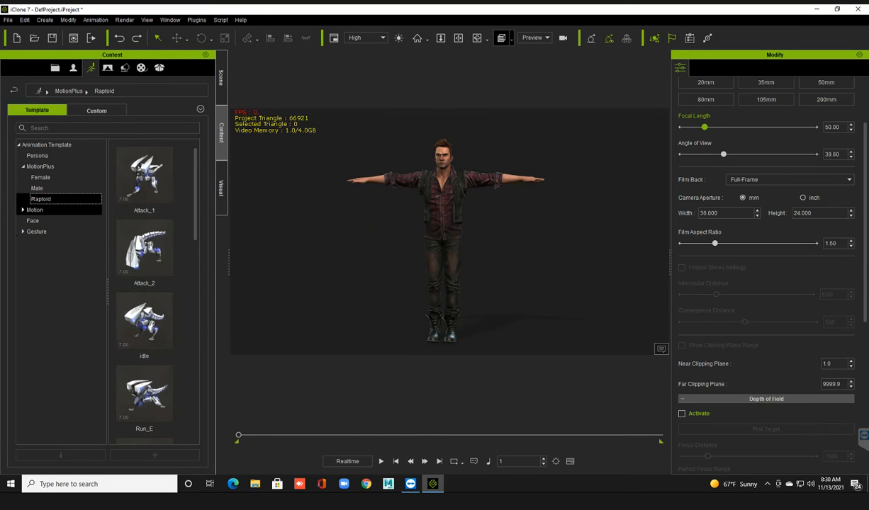
click(34, 210)
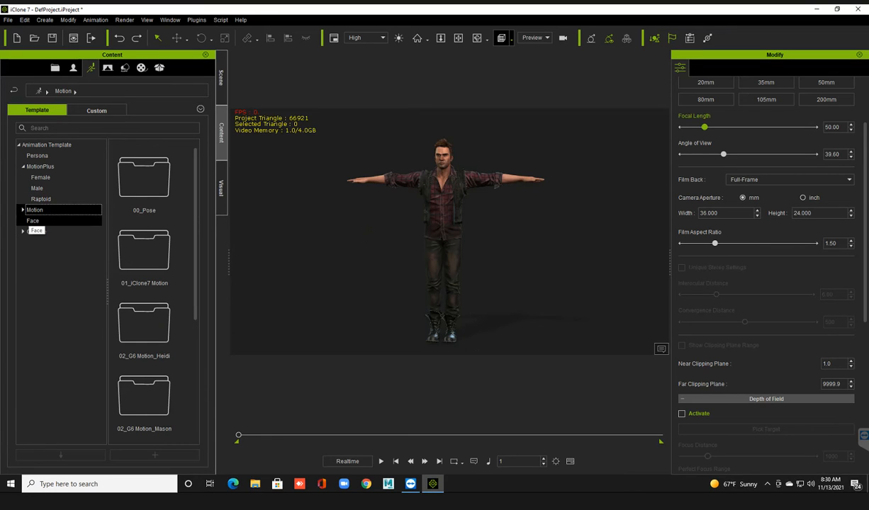
click(23, 210)
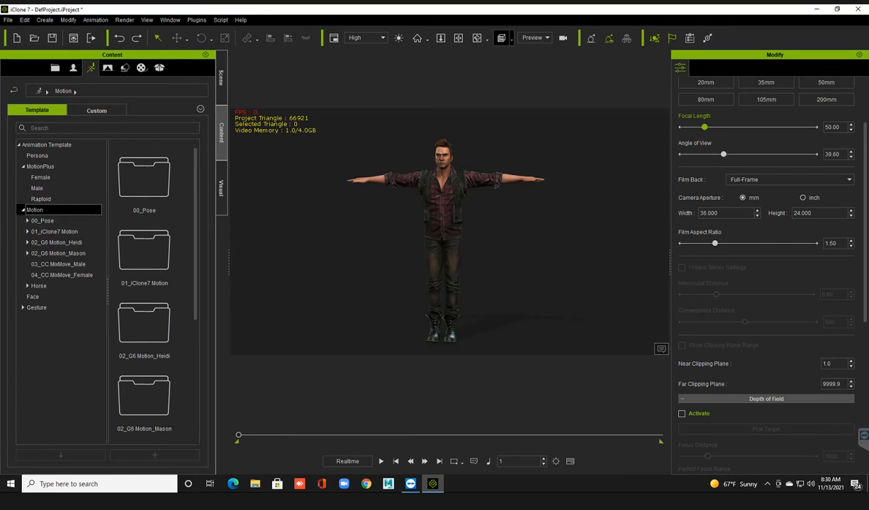
click(42, 221)
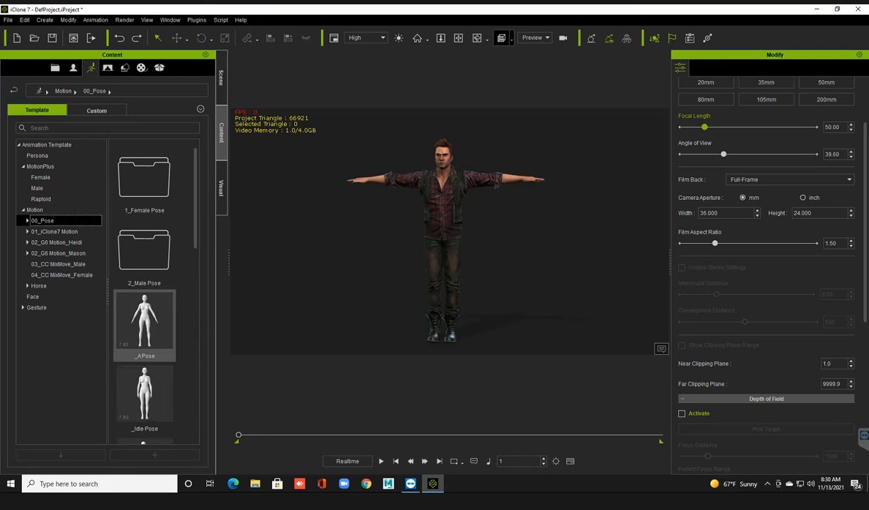
Look through the 00_Pose templates and open the 1.Idle folder of the 01_iClone7 Motion library.
scroll(144, 290, down, 4)
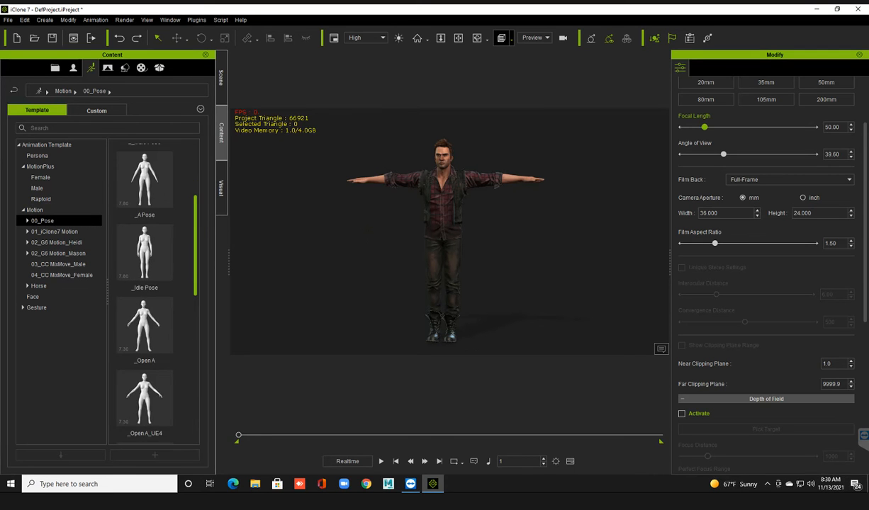
scroll(144, 290, up, 5)
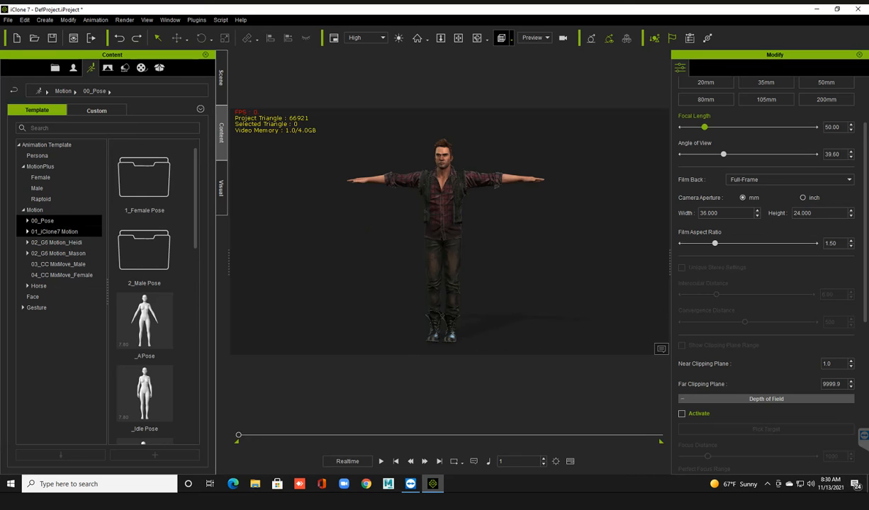
click(54, 231)
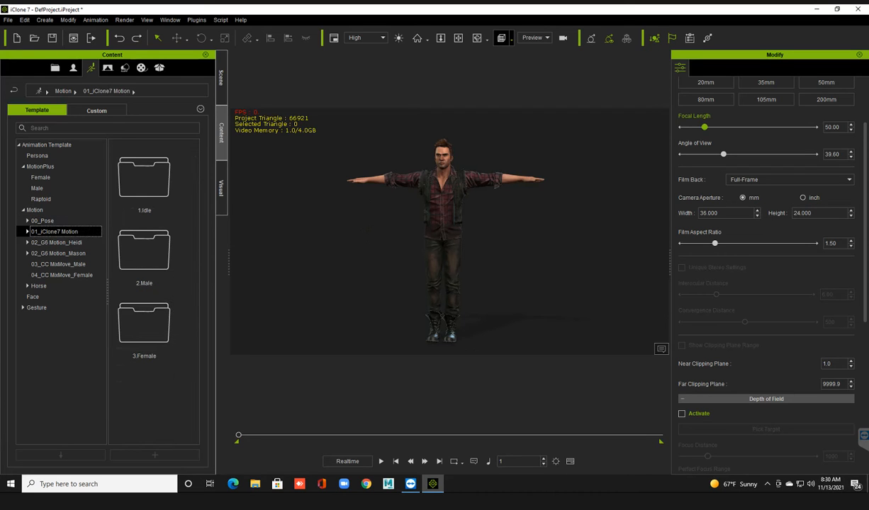
double_click(144, 177)
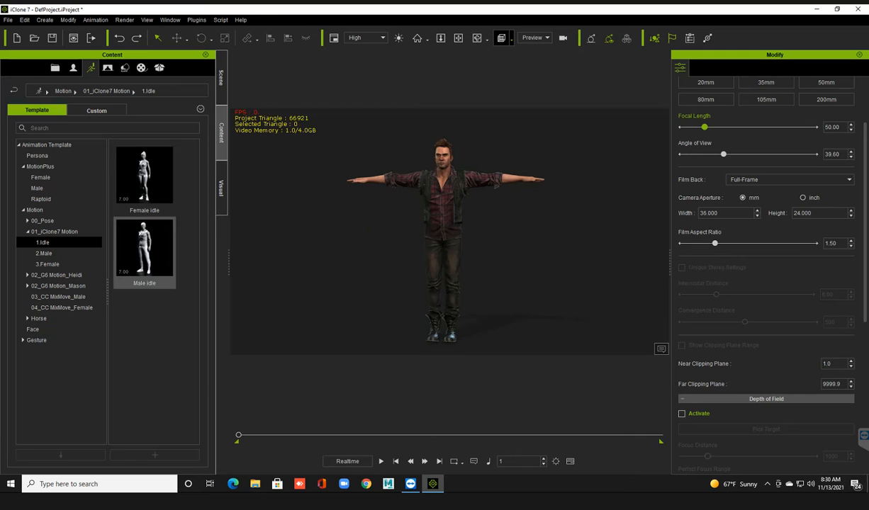
Apply the Hold_Gun_Idle motion from the 2.Male folder of 01_iClone7 Motion to the avatar.
click(44, 253)
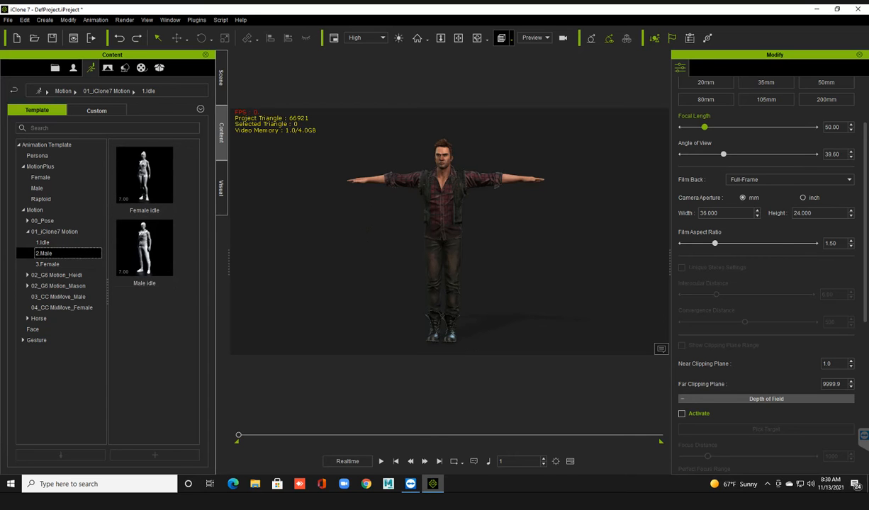
scroll(144, 294, down, 3)
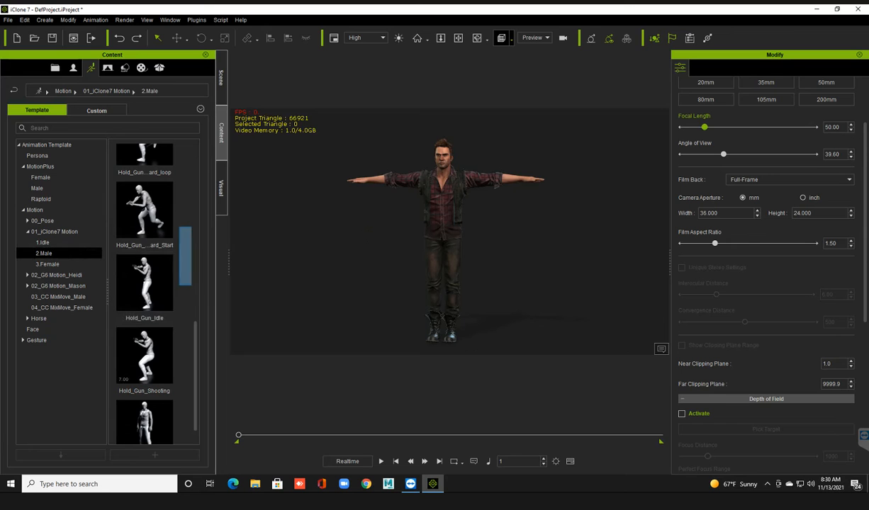
click(145, 284)
drag(144, 283, 442, 234)
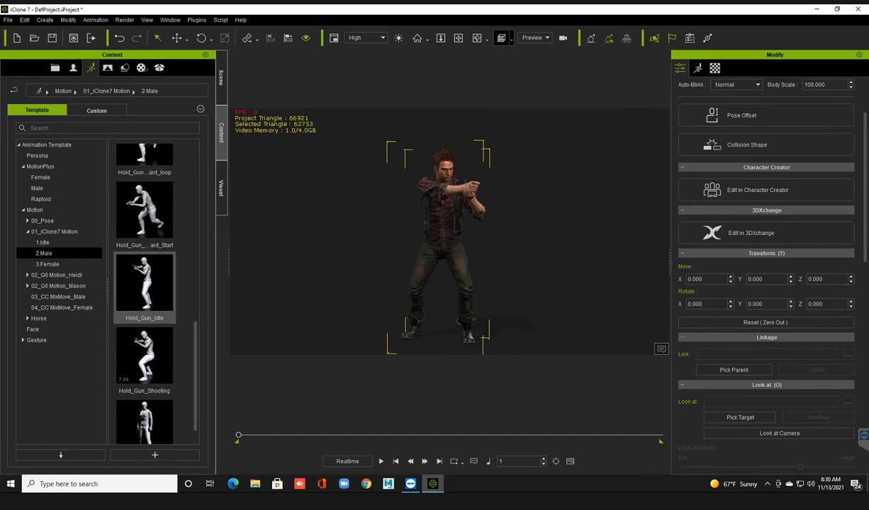
Play the avatar's gun-holding animation, stop it and return to the first frame.
key(space)
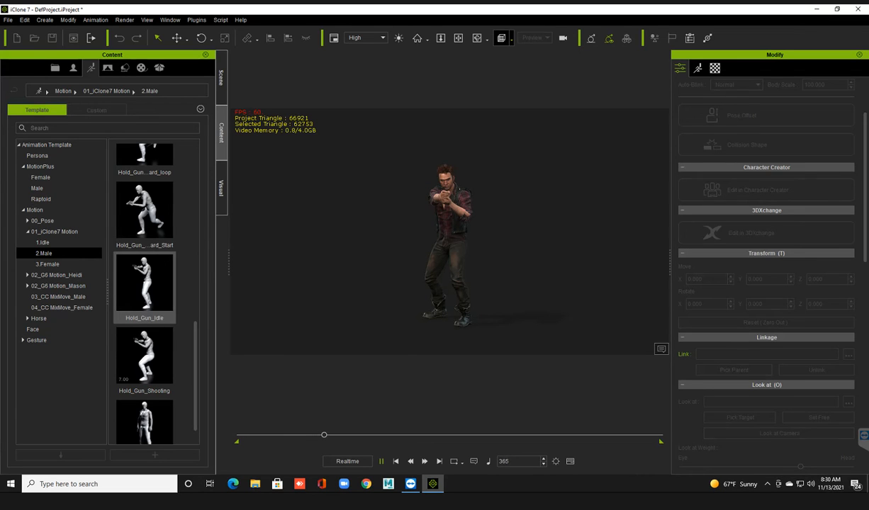
key(space)
click(397, 461)
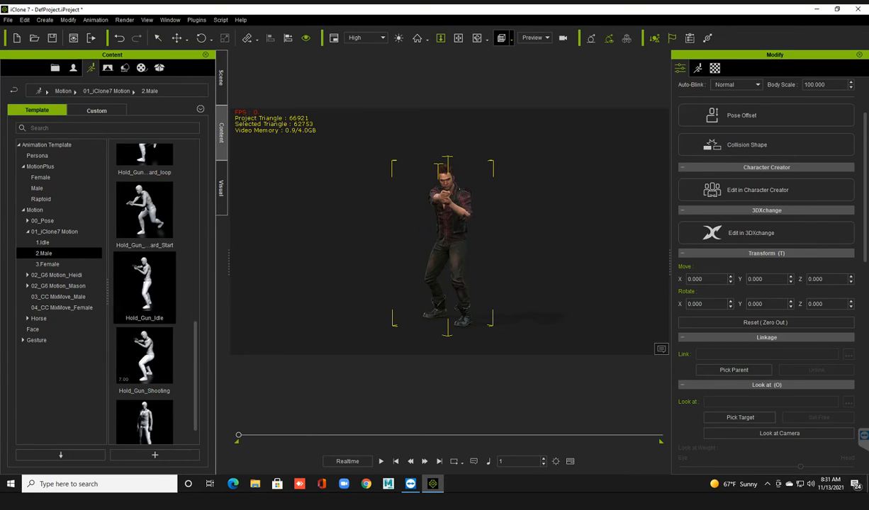
Browse the 3.Female motions of 01_iClone7 Motion and the 02_G6 Motion_Heidi and 02_G6 Motion_Mason folders.
click(47, 263)
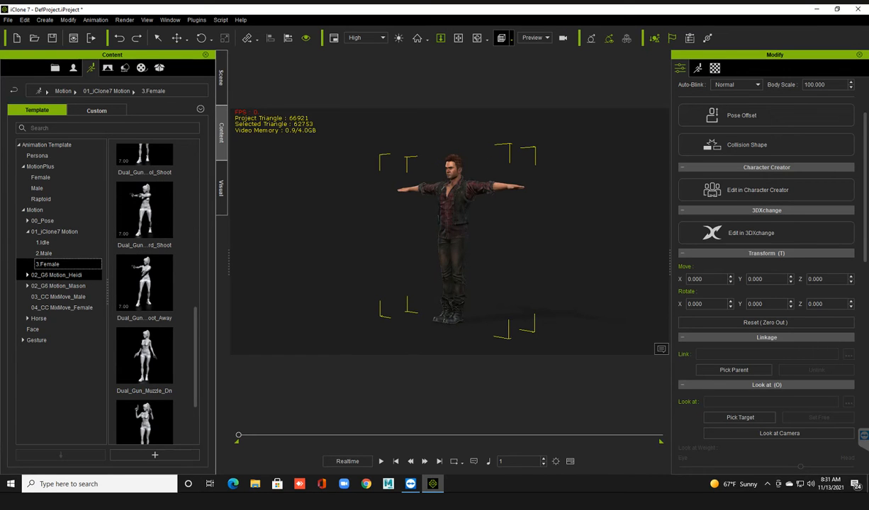
click(57, 275)
click(58, 285)
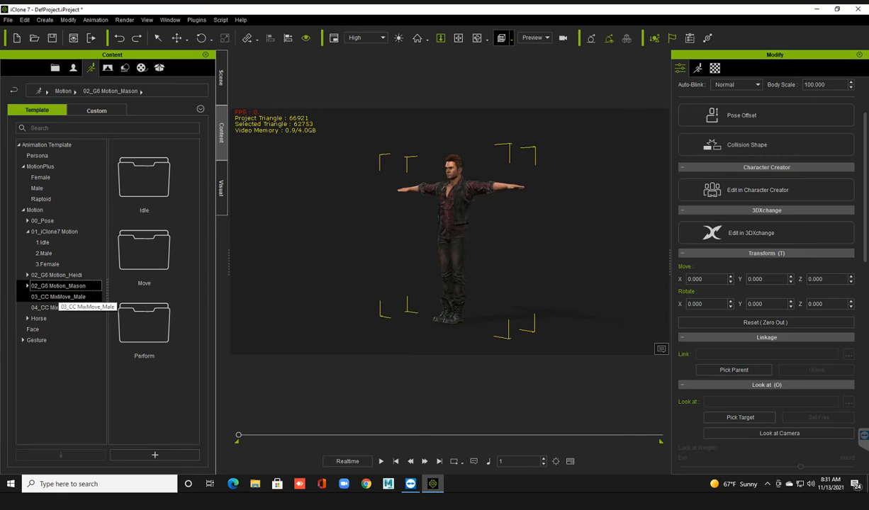
Apply the Climb_to_Bed motion from the 03_CC MixMove_Male folder to the avatar.
click(58, 297)
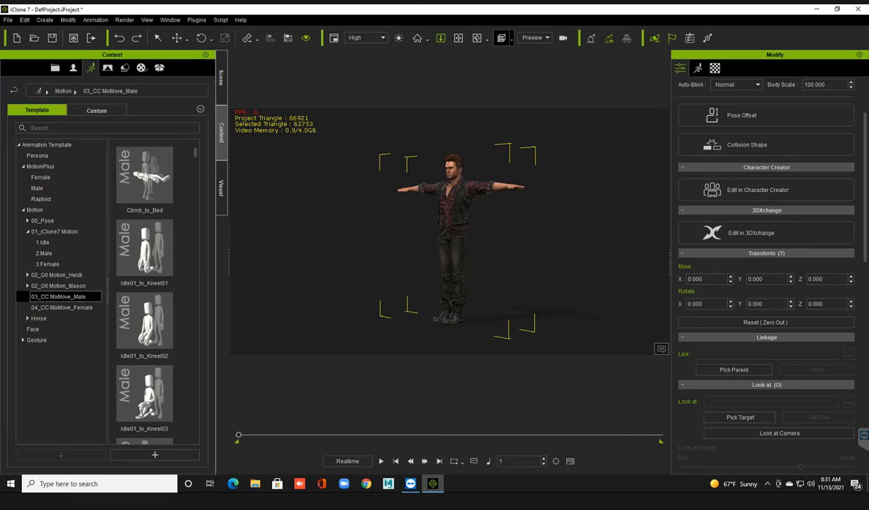
mouse_move(163, 172)
click(145, 177)
drag(145, 177, 430, 209)
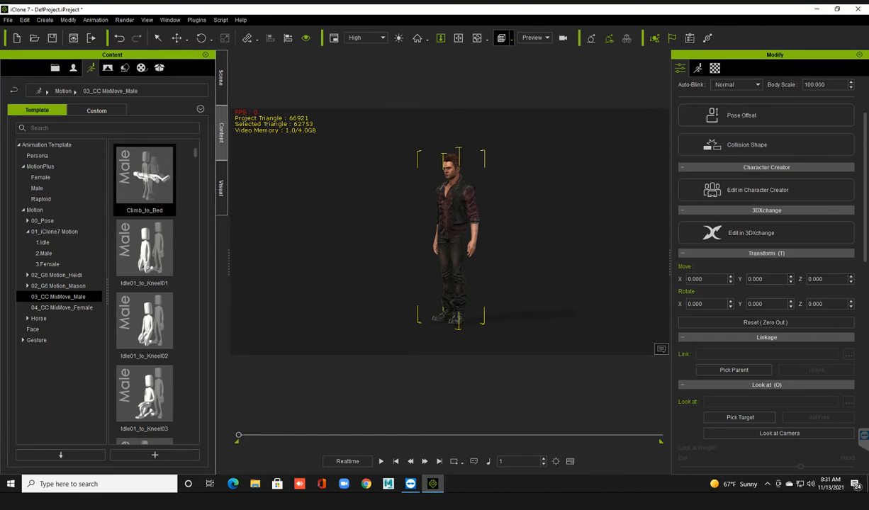
Play the Climb_to_Bed animation, return to the first frame and undo the applied motion.
key(space)
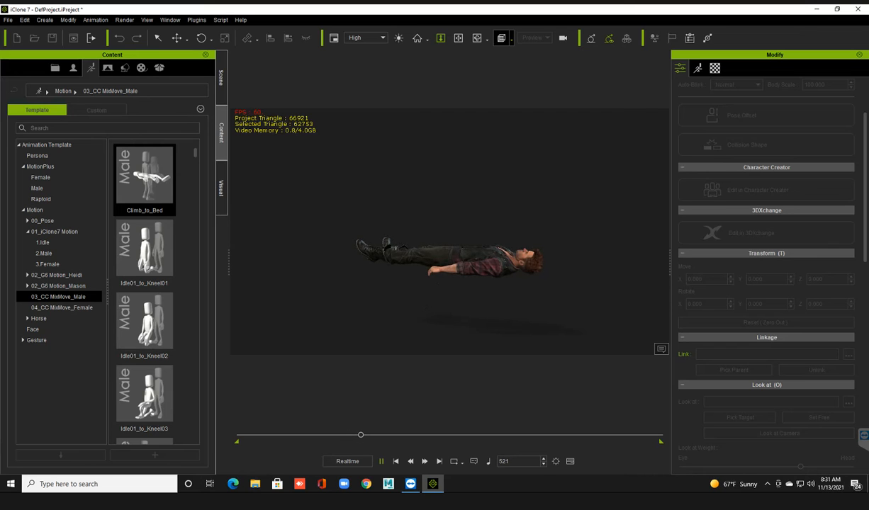
key(space)
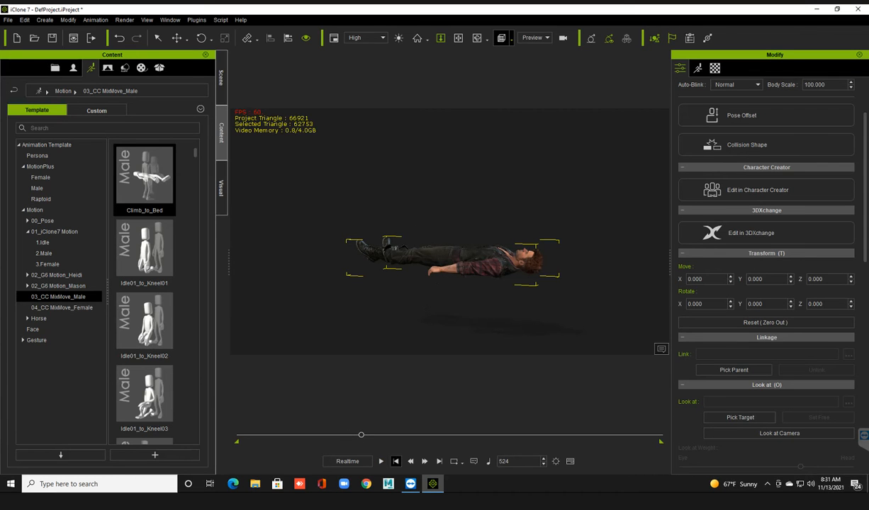
click(395, 461)
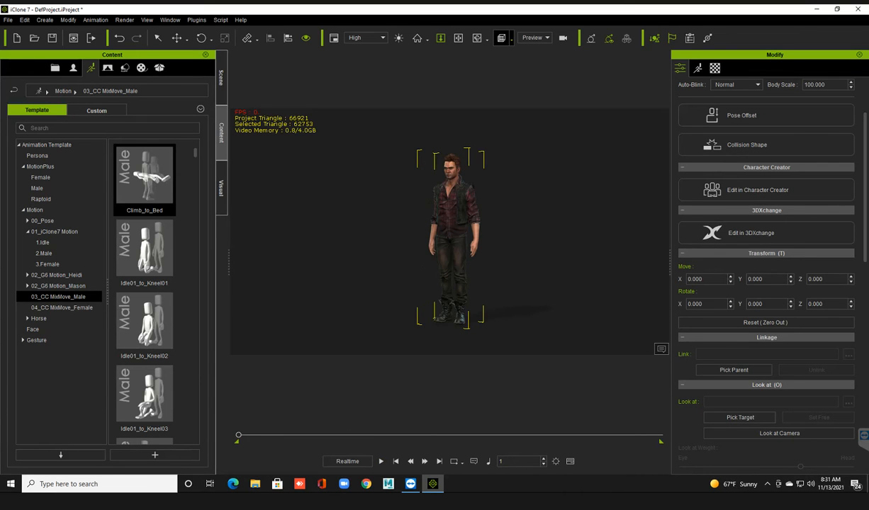
key(ctrl+z)
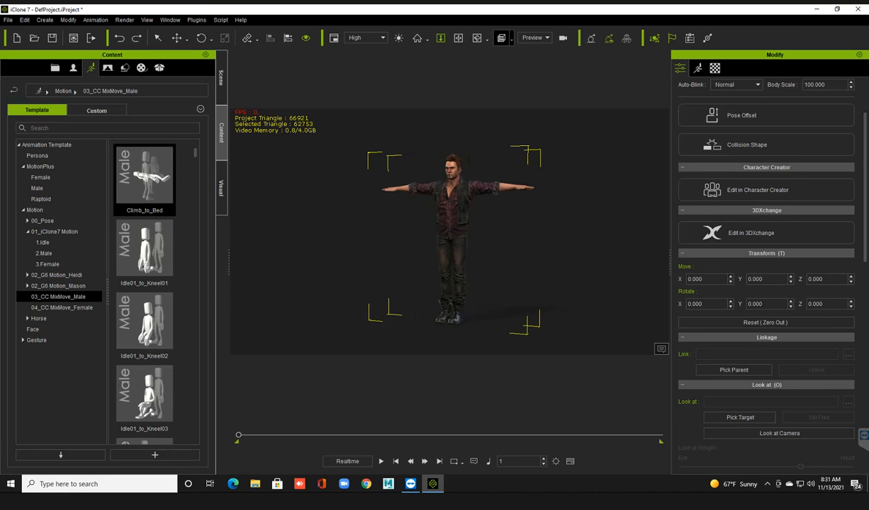
Look through the 03_CC MixMove_Male motions and search the folder for "walk".
scroll(144, 297, down, 10)
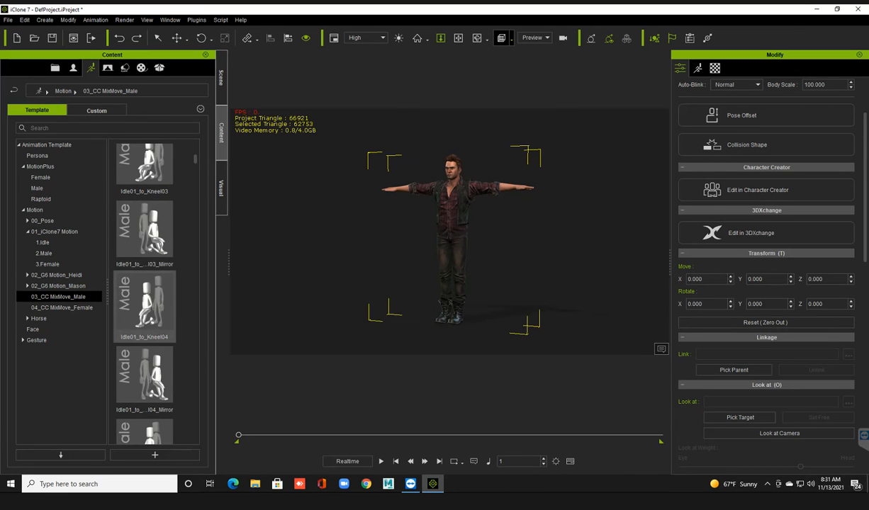
scroll(145, 297, down, 5)
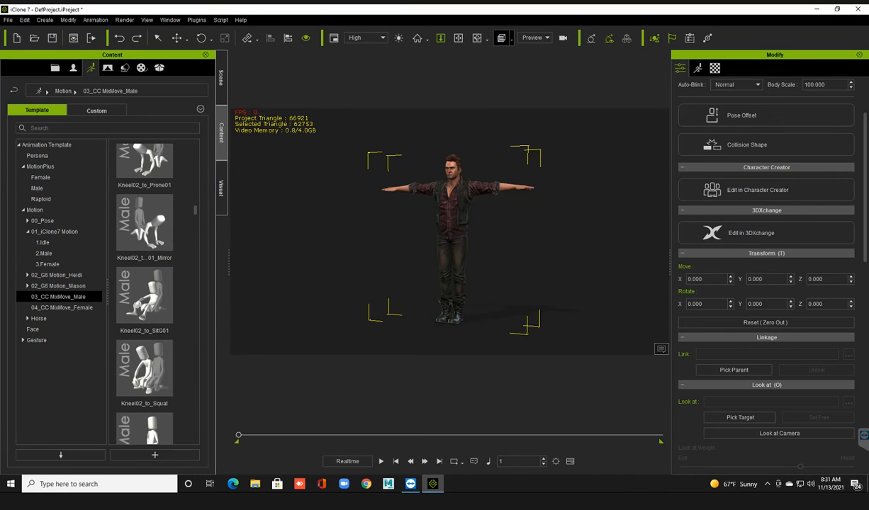
text(walk)
key(Return)
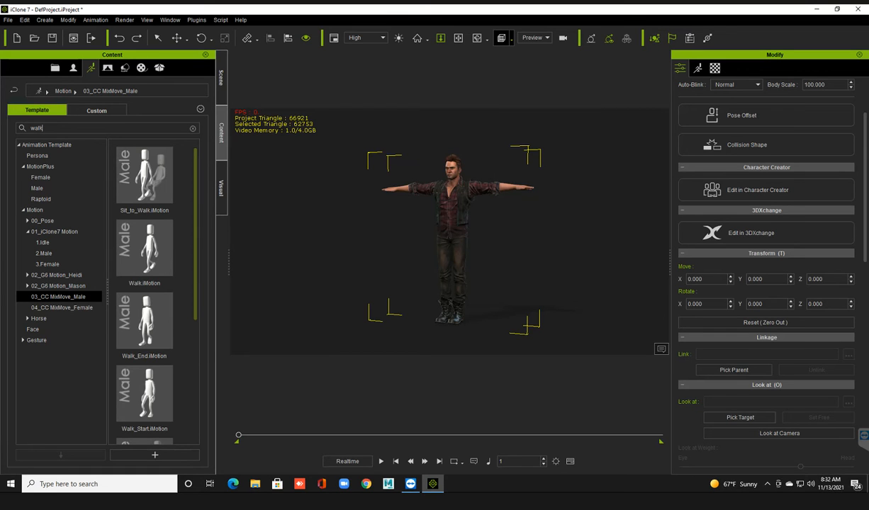
Look over the walk motions and apply Sit_to_Walk.iMotion to the avatar.
scroll(153, 283, down, 5)
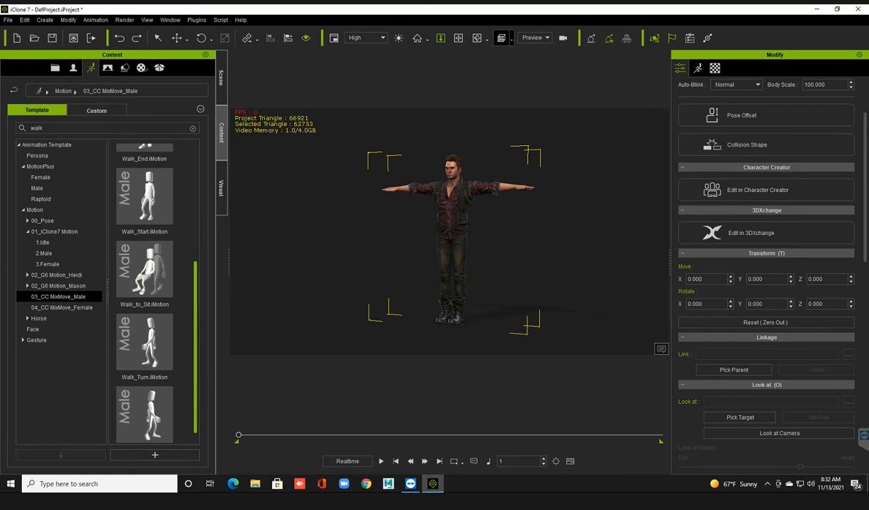
scroll(152, 283, up, 1)
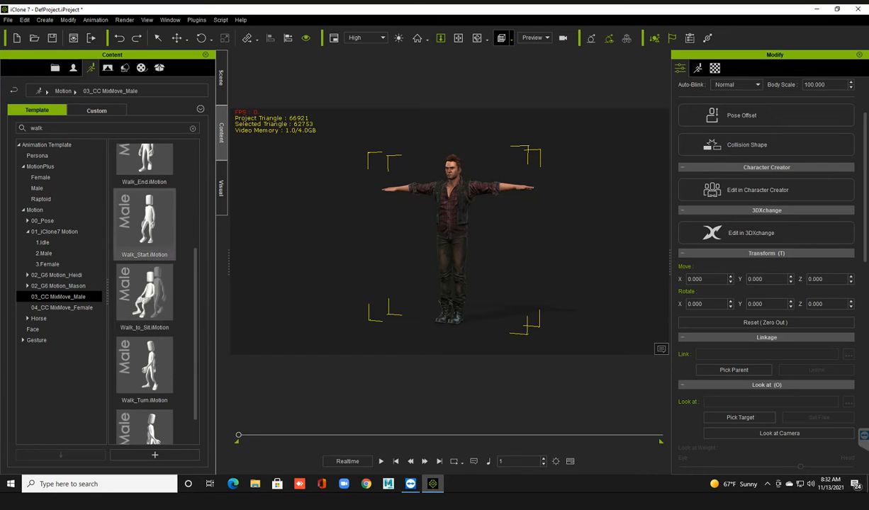
scroll(144, 240, up, 5)
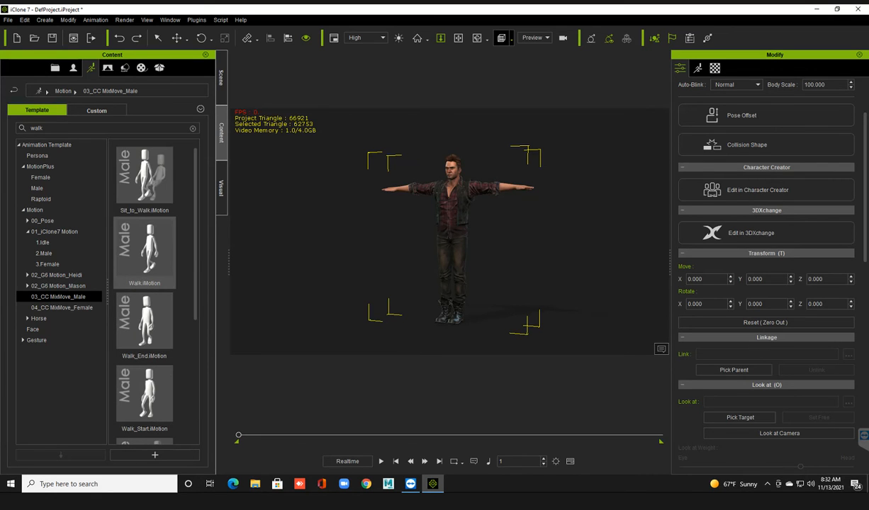
drag(145, 177, 451, 223)
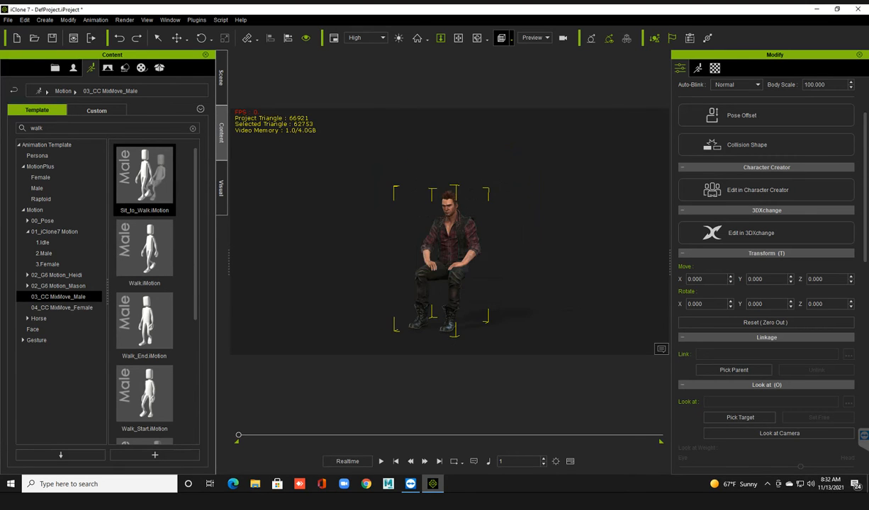
Play the Sit_to_Walk animation, return to the first frame and undo the applied motion.
key(space)
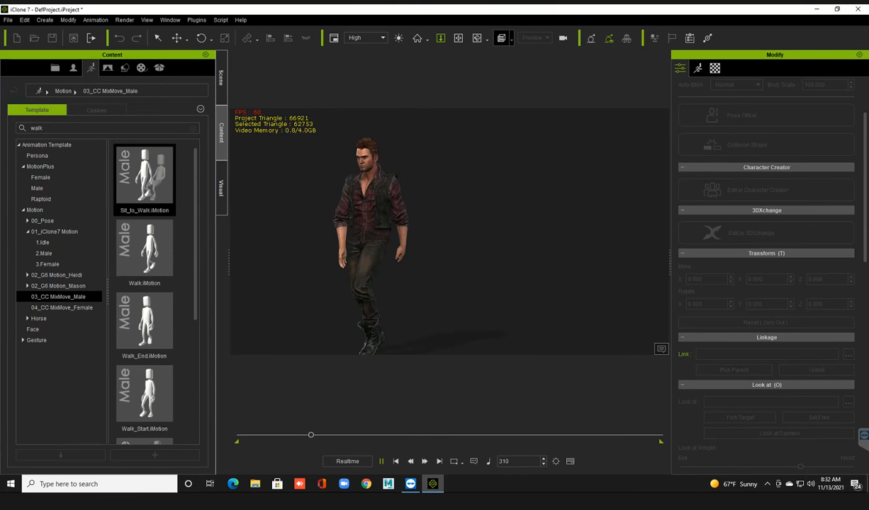
key(space)
key(Home)
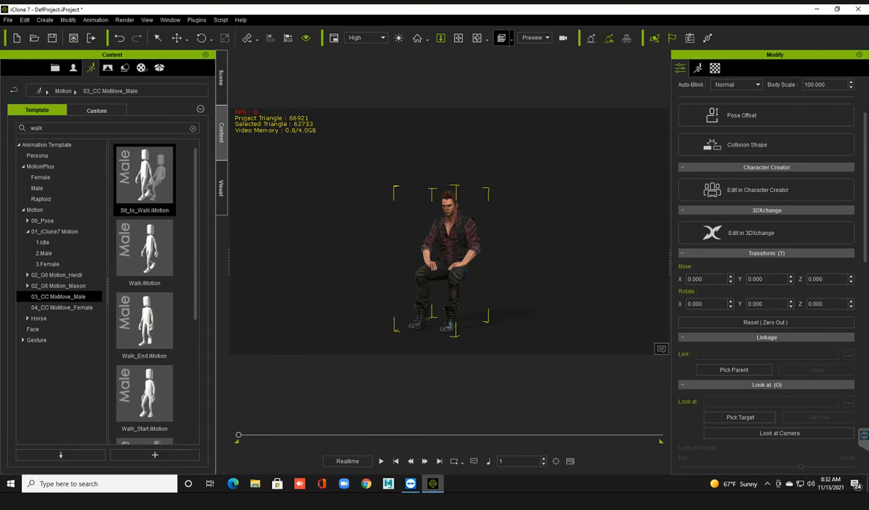
key(ctrl+z)
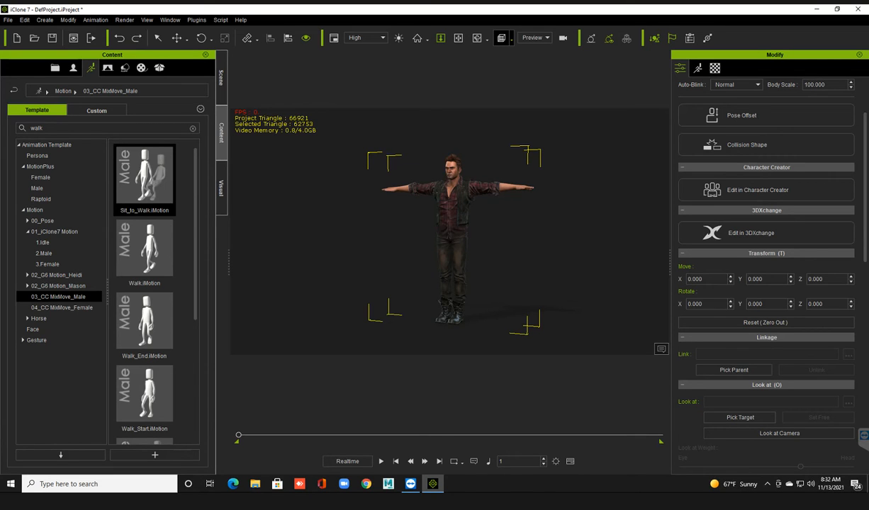
Browse the 04_CC MixMove_Female motions and the Horse motion folders Idle, Move and Gallop.
click(62, 308)
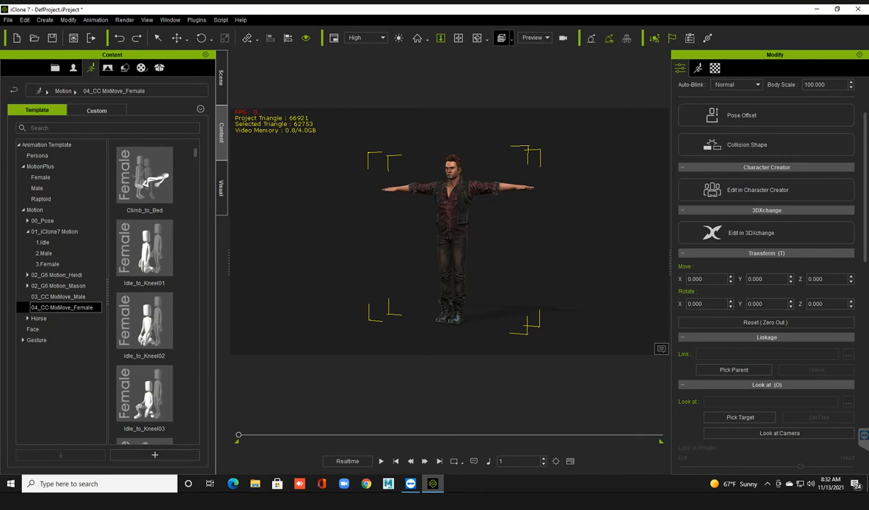
scroll(145, 248, down, 4)
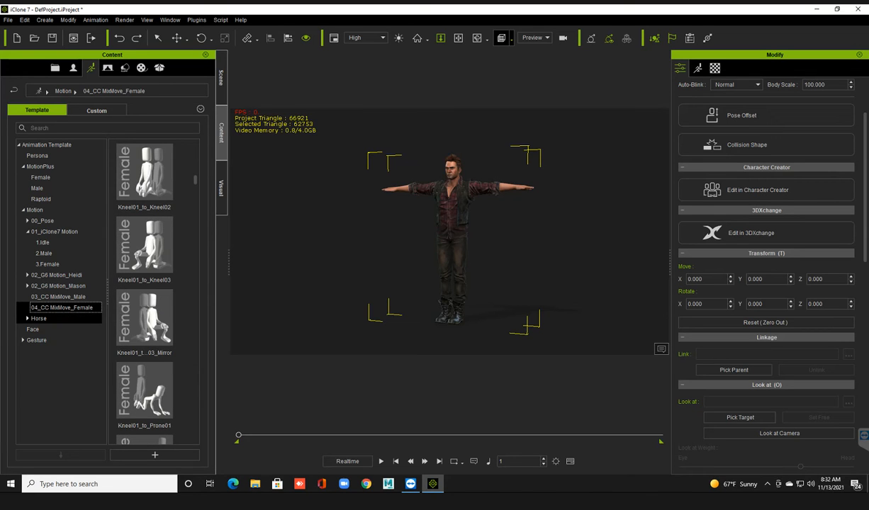
click(39, 319)
click(27, 318)
click(40, 329)
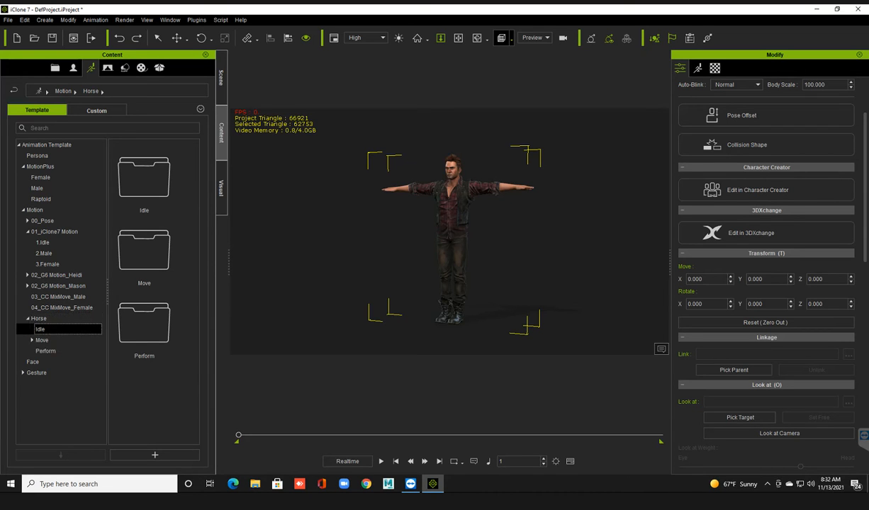
click(42, 340)
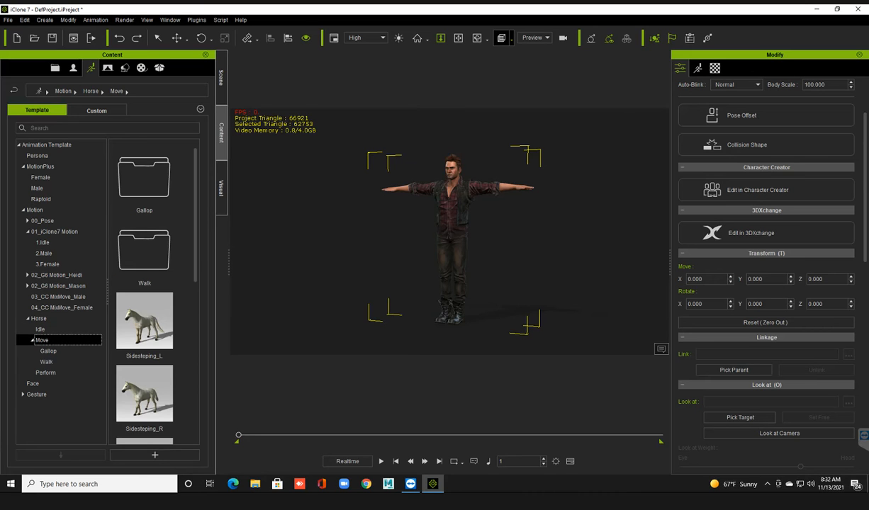
click(48, 351)
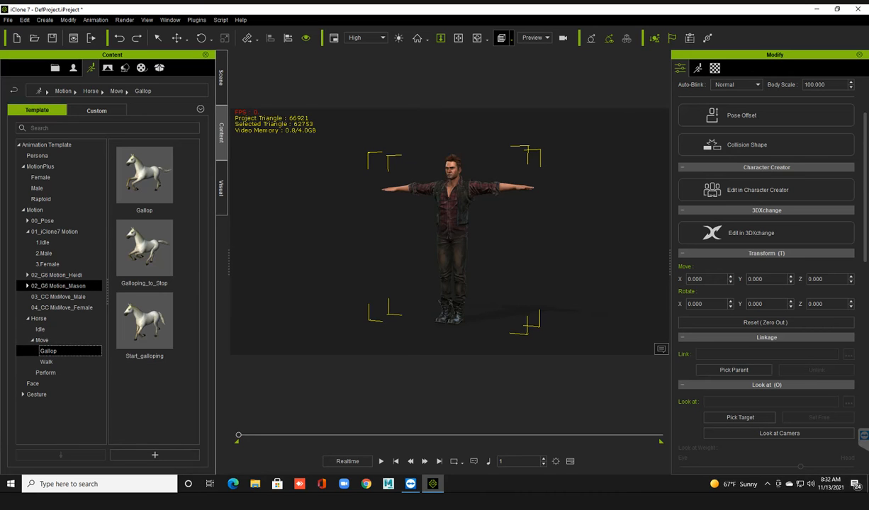
Check the Non-Human avatar templates for the horse and return to the animation templates.
click(73, 68)
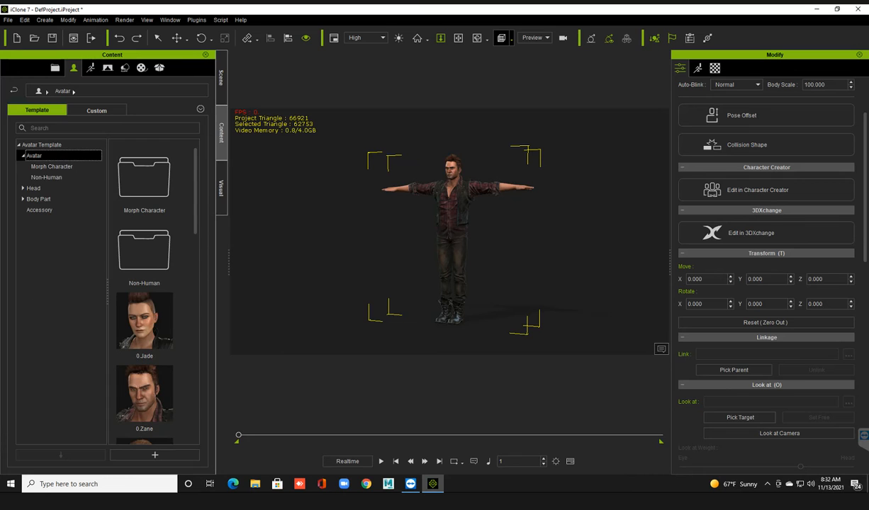
click(47, 178)
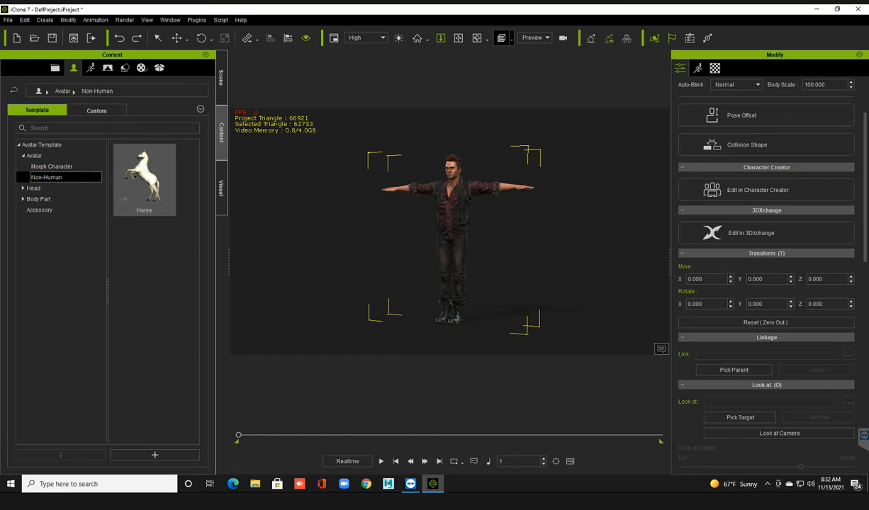
click(90, 68)
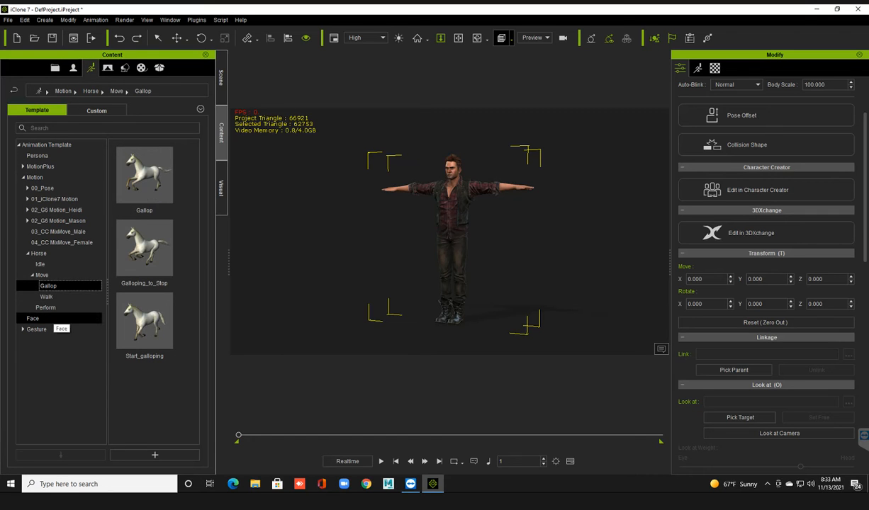
Check the Face animation templates and look through the hand poses in the Gesture folder.
click(36, 318)
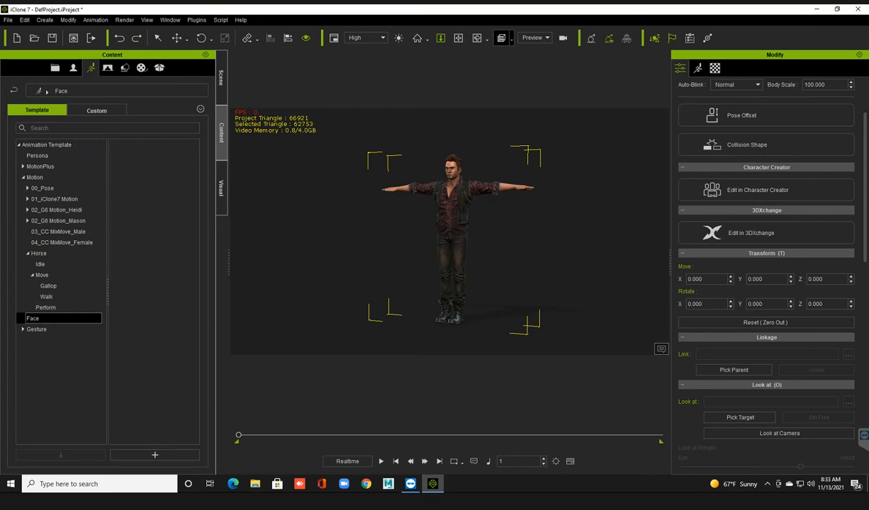
click(37, 330)
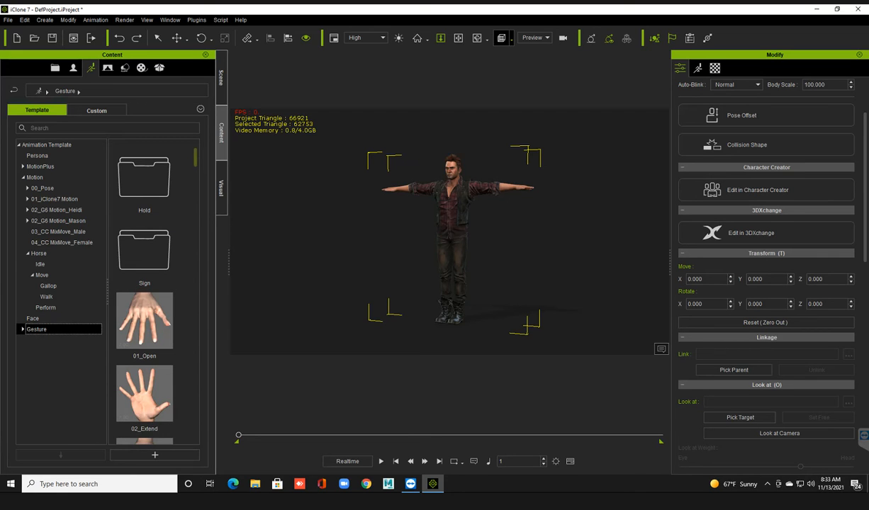
scroll(152, 290, down, 4)
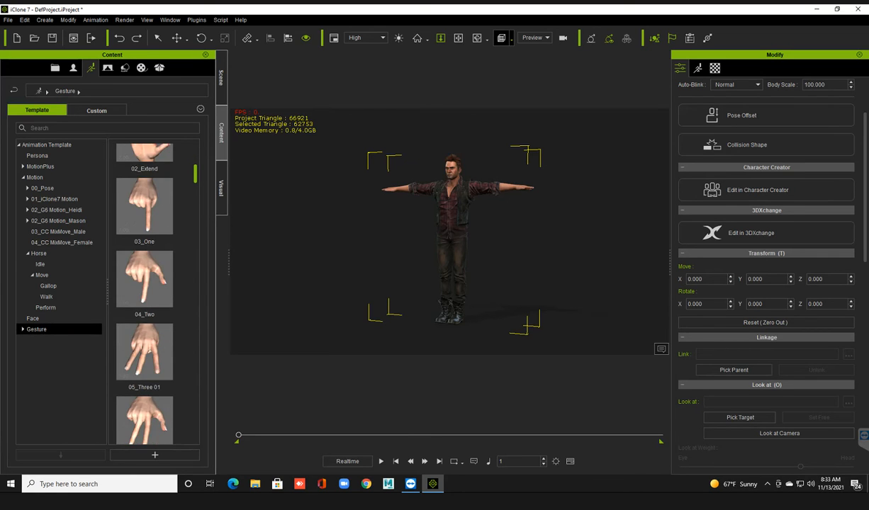
scroll(144, 290, down, 4)
scroll(144, 290, down, 3)
scroll(144, 291, down, 7)
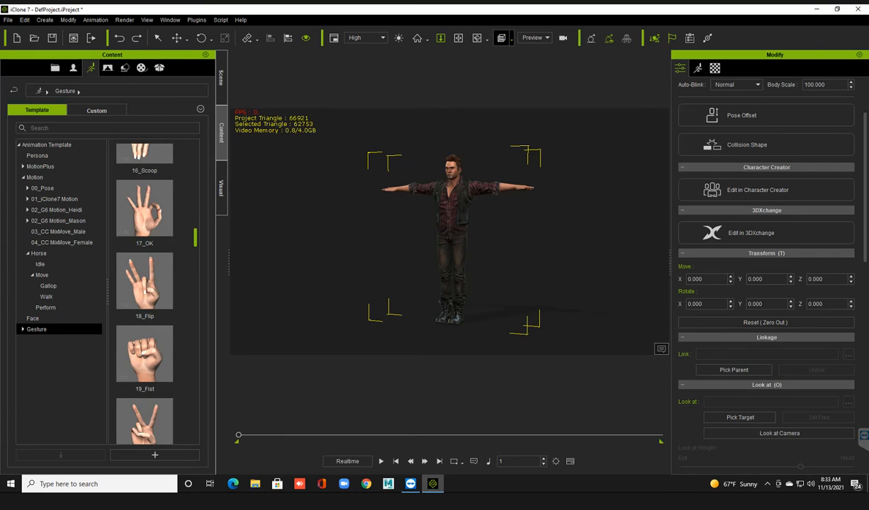
scroll(143, 290, down, 12)
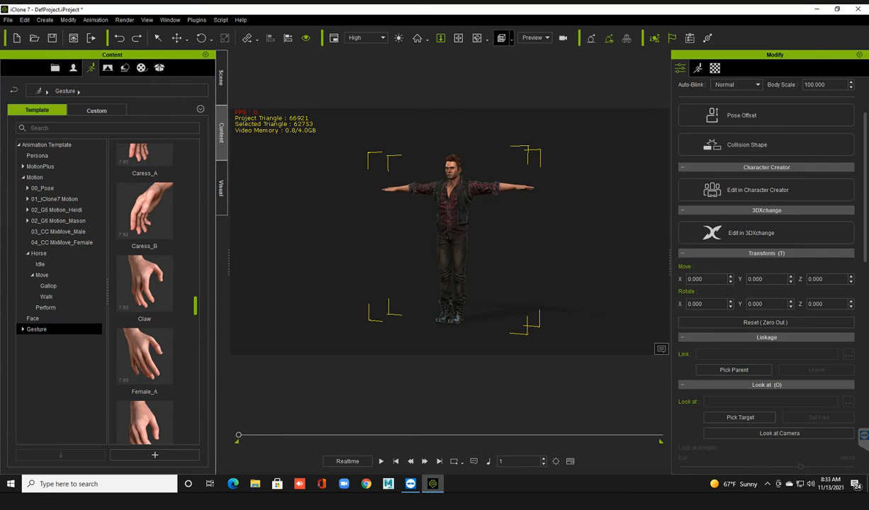
drag(194, 300, 195, 157)
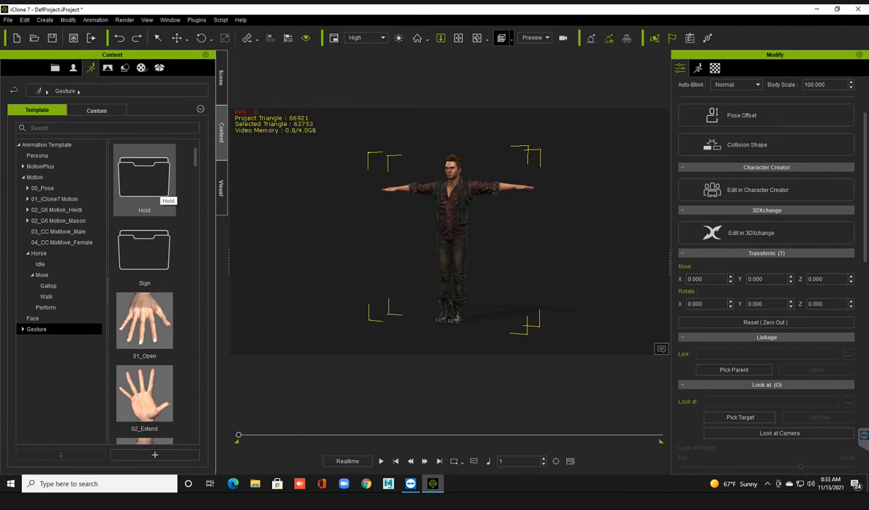
Open the Hold subfolder of the Gesture templates and look through its fist, grip and hold poses.
double_click(143, 179)
click(143, 178)
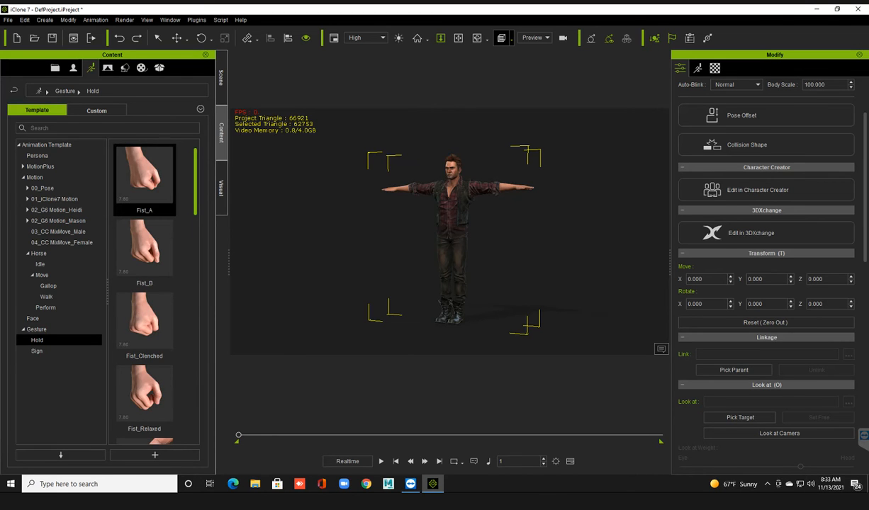
scroll(146, 291, down, 6)
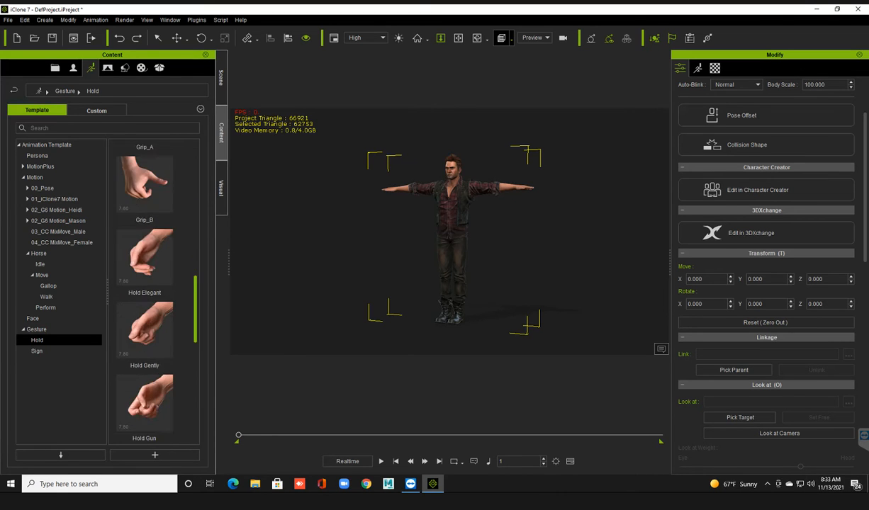
scroll(145, 291, down, 1)
scroll(145, 291, up, 7)
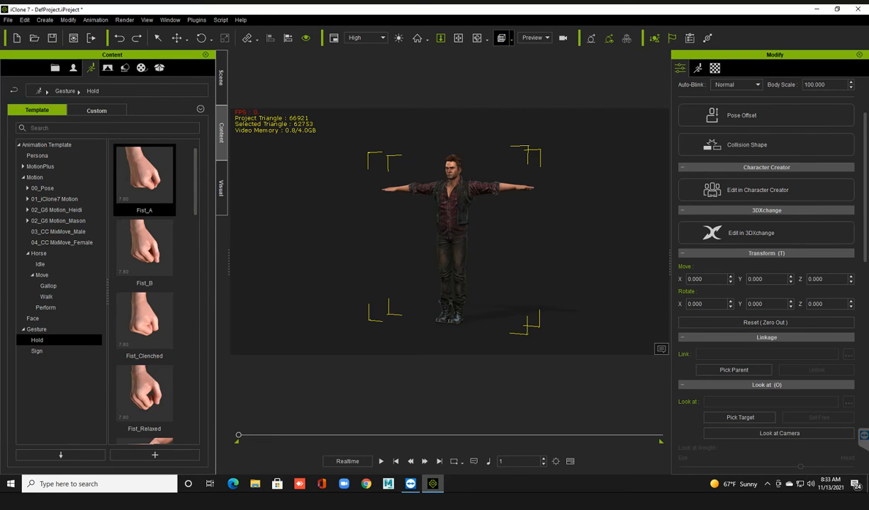
Look through the hand poses in the Sign subfolder of the Gesture templates.
click(36, 351)
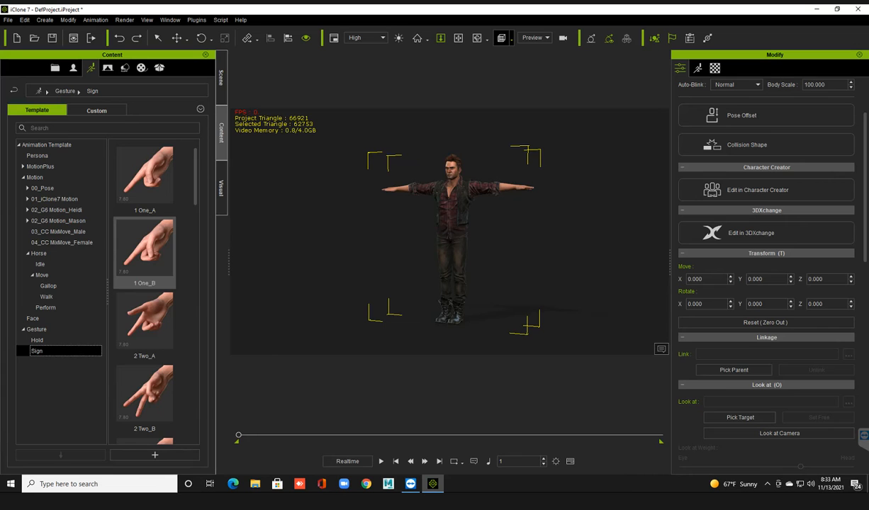
scroll(145, 284, down, 10)
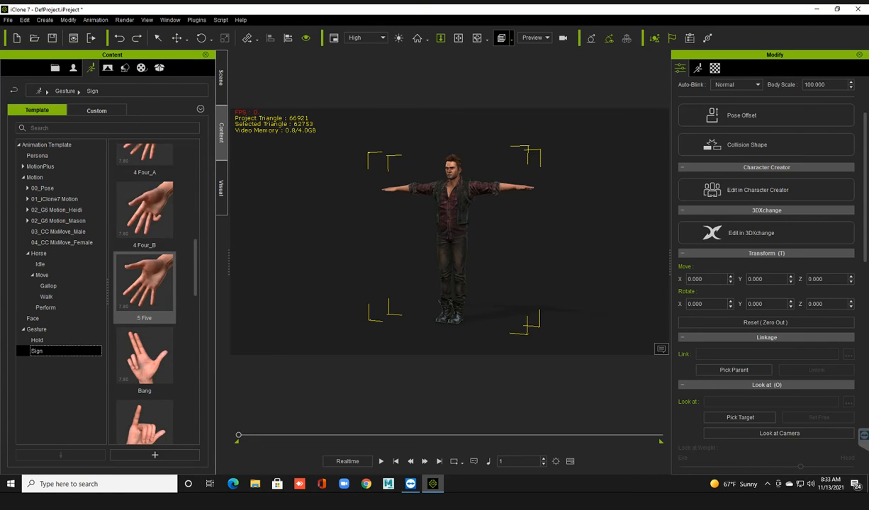
scroll(145, 291, down, 5)
scroll(145, 318, down, 1)
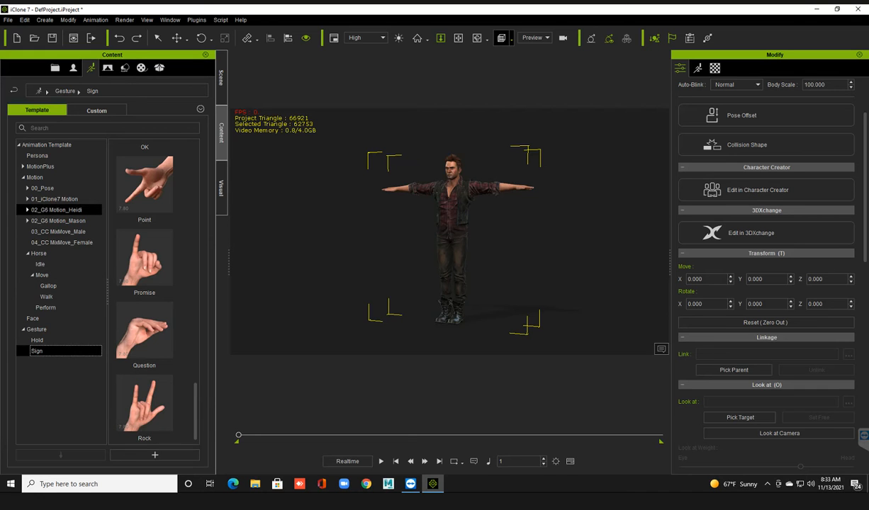
Examine the avatar's face, upper body and outstretched hands up close in the viewport.
scroll(450, 231, up, 2)
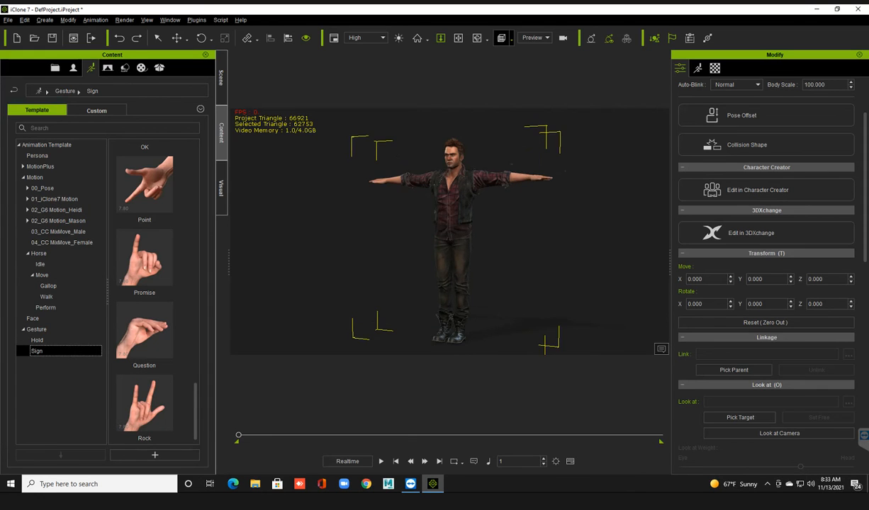
scroll(450, 231, up, 3)
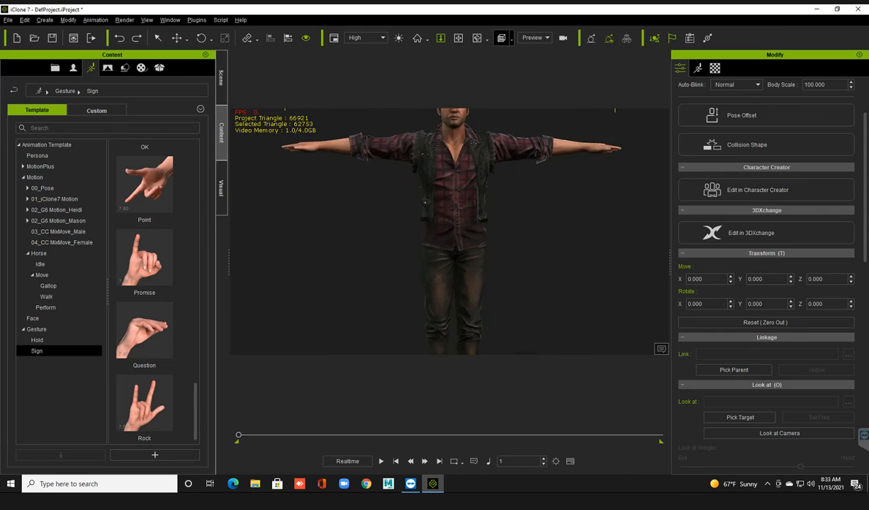
scroll(450, 231, down, 2)
scroll(450, 231, down, 2)
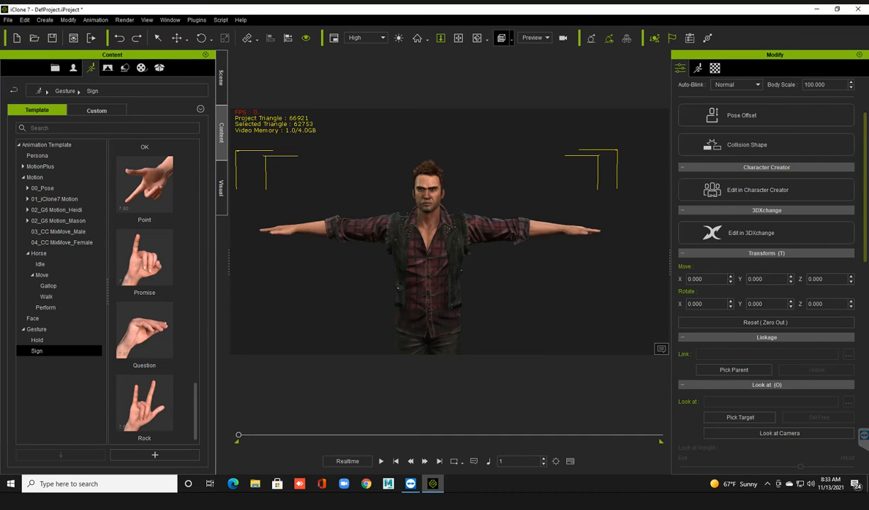
scroll(765, 270, up, 3)
scroll(765, 269, down, 1)
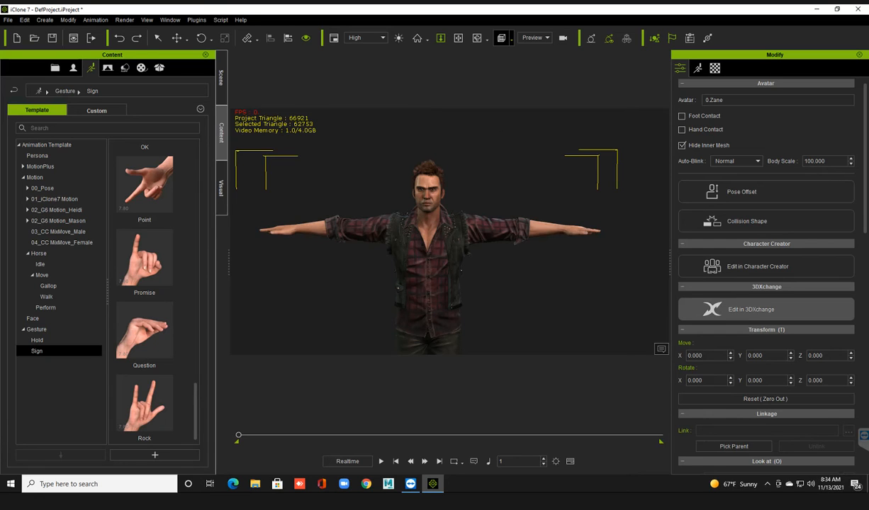
scroll(263, 190, up, 2)
scroll(446, 241, up, 2)
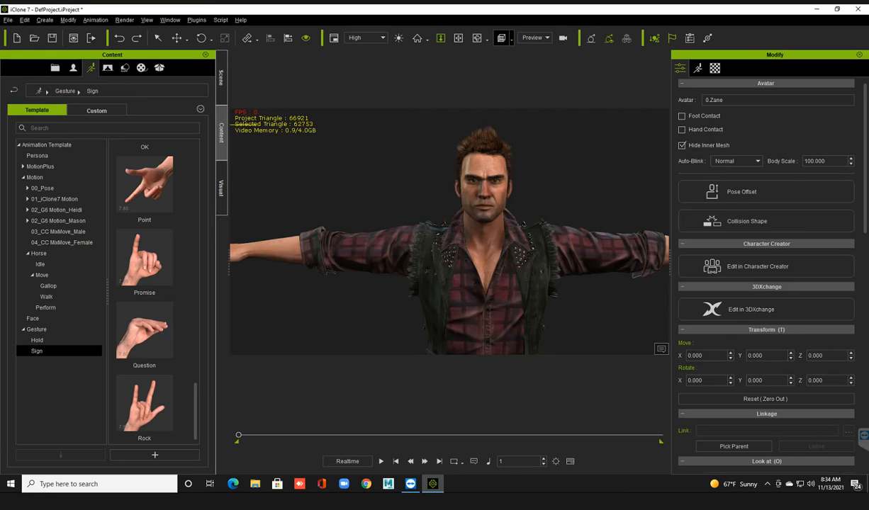
click(537, 384)
scroll(536, 384, down, 2)
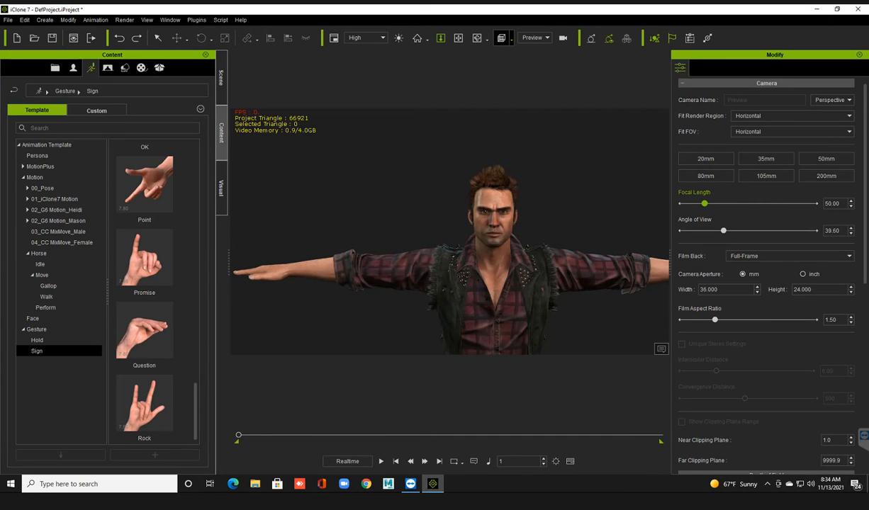
Open Motion Puppet for the selected avatar and move its window clear of the character.
click(494, 290)
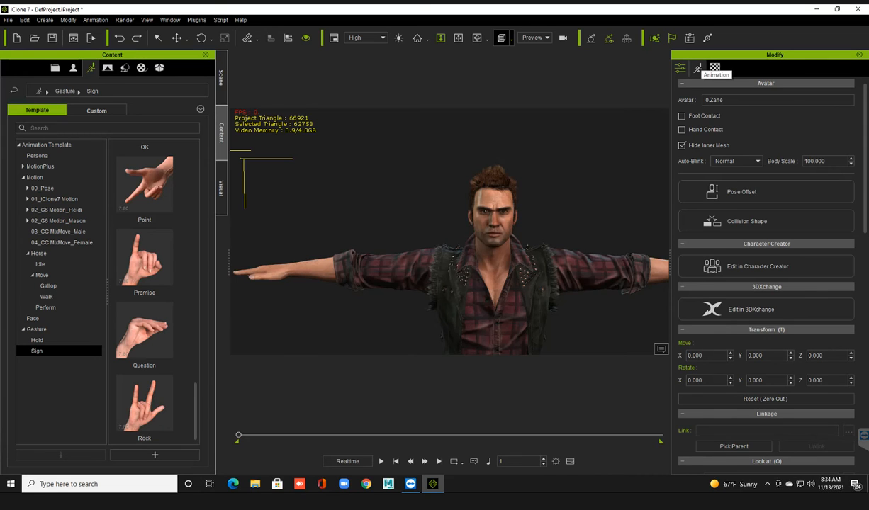
click(697, 68)
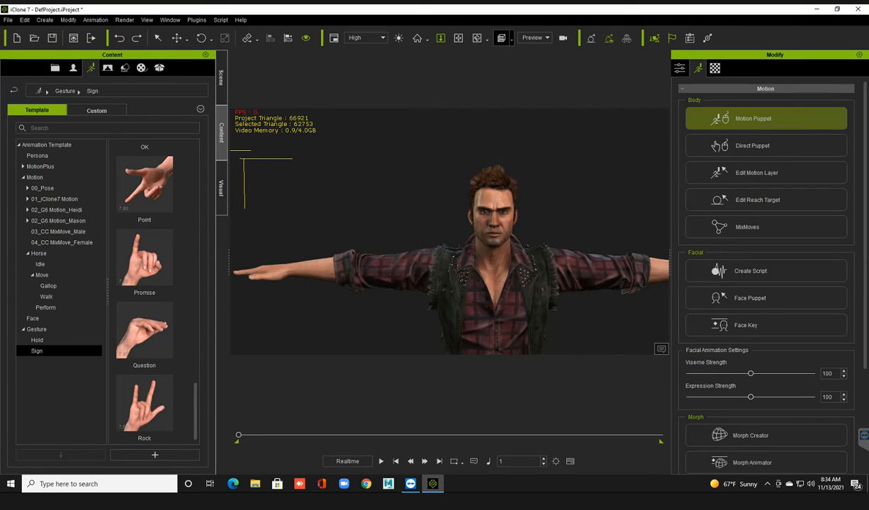
click(765, 118)
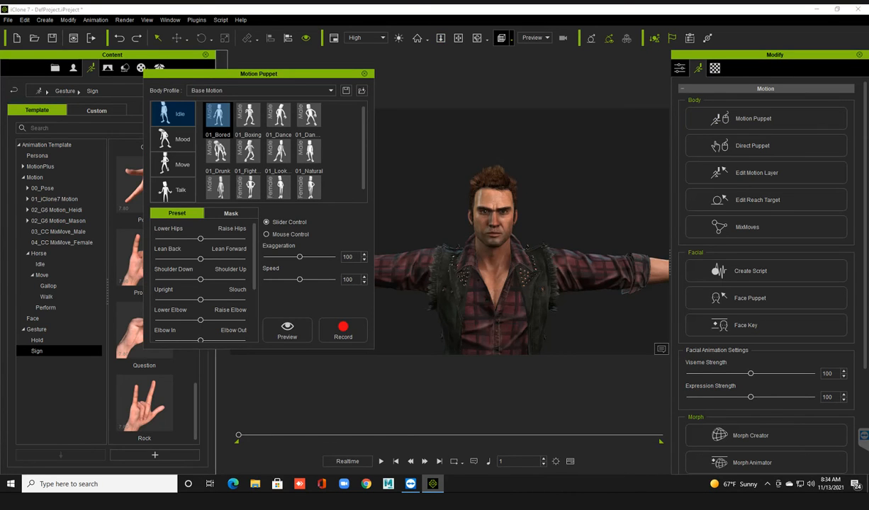
drag(259, 73, 190, 82)
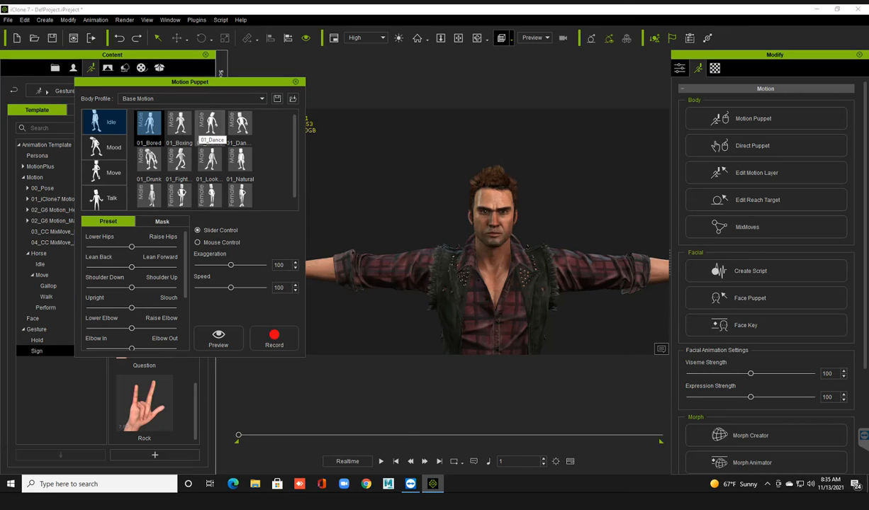
Preview the male 01_Bored idle motion on the avatar in Motion Puppet and stop the playback.
click(149, 124)
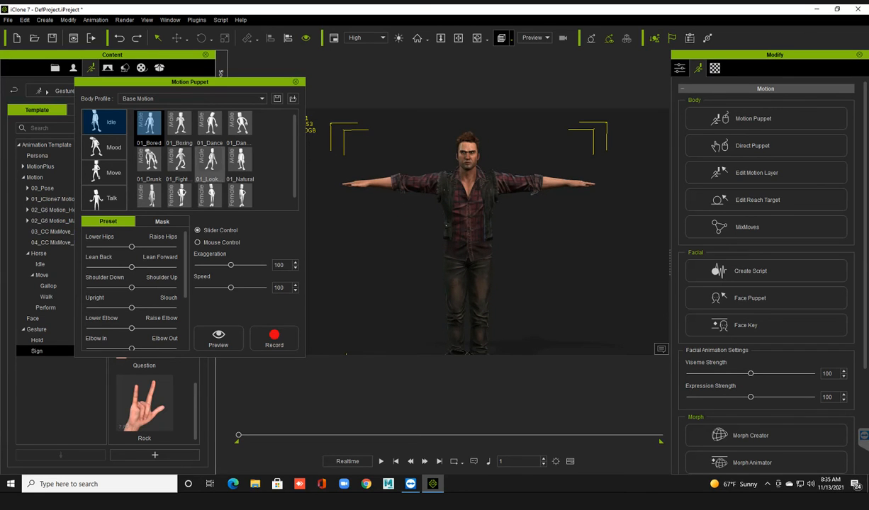
click(149, 125)
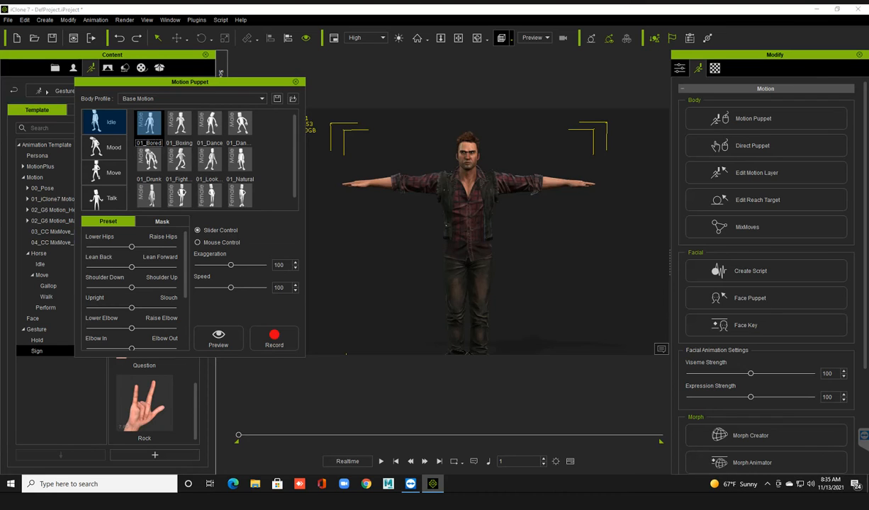
click(218, 338)
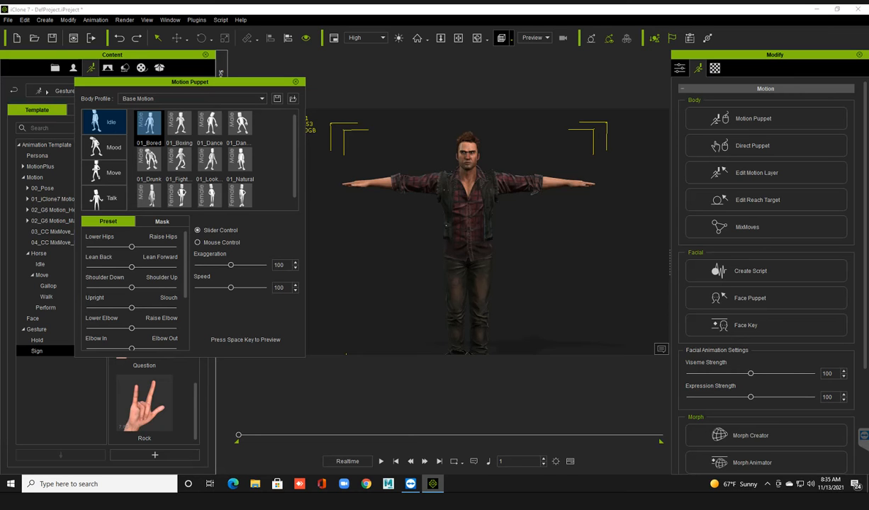
key(space)
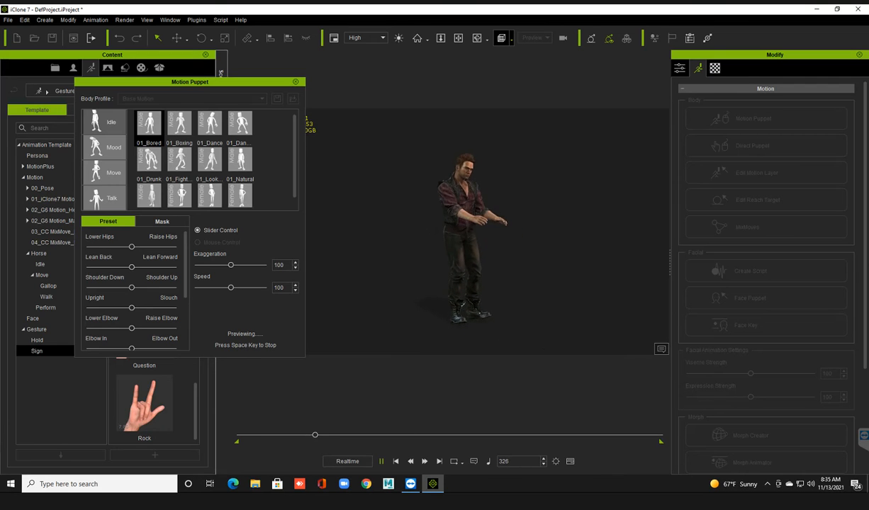
key(space)
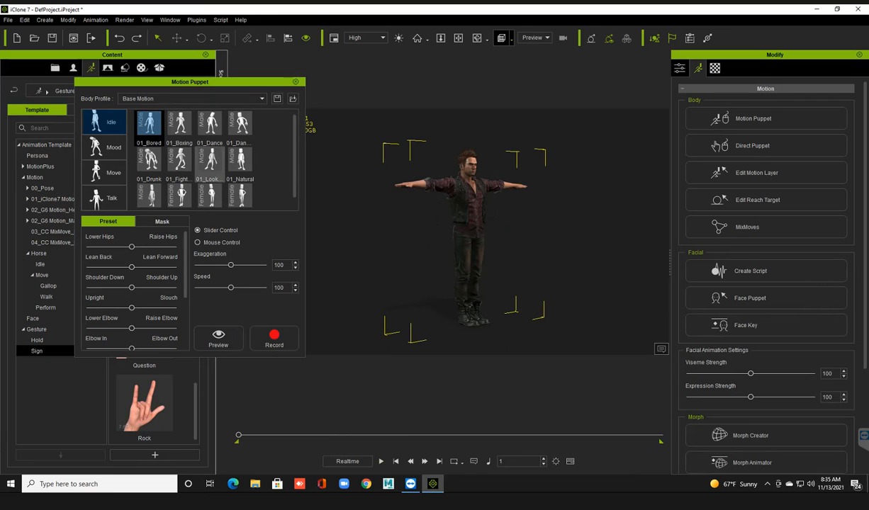
Preview the male 01_Boxing and 01_Look idle motions on the avatar, stopping each playback.
click(179, 124)
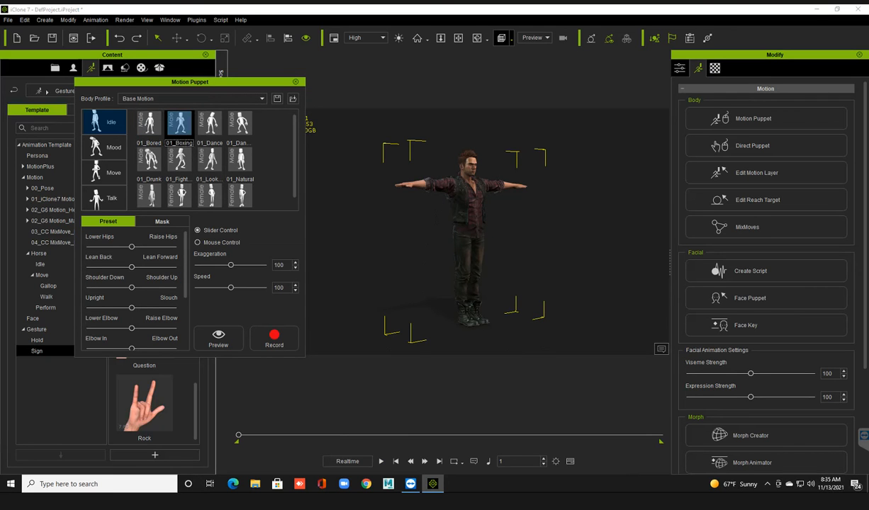
click(218, 338)
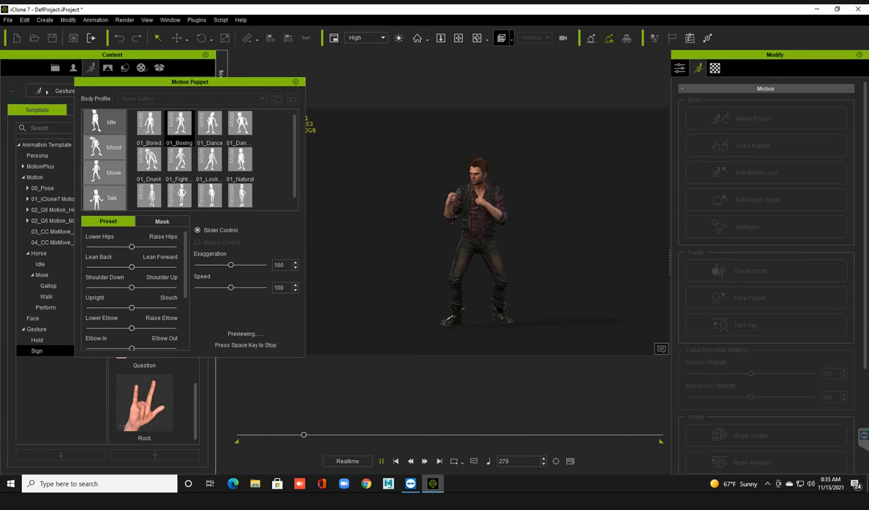
key(space)
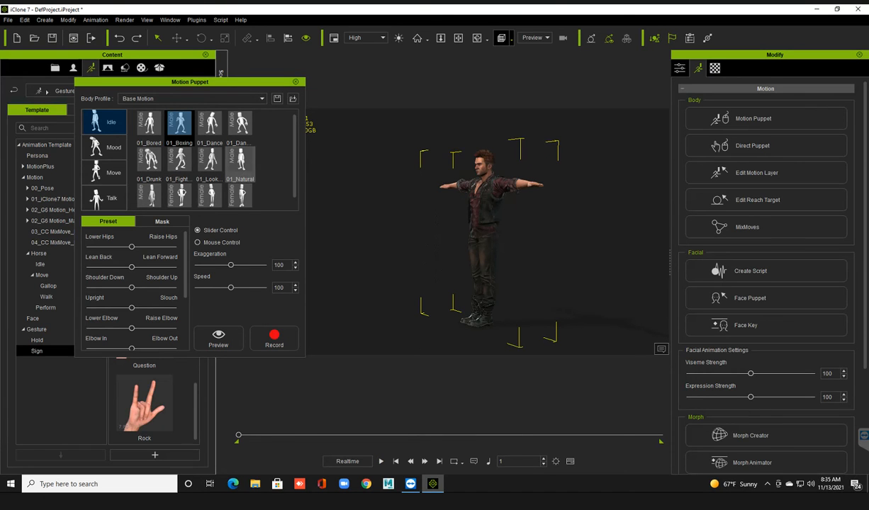
click(210, 161)
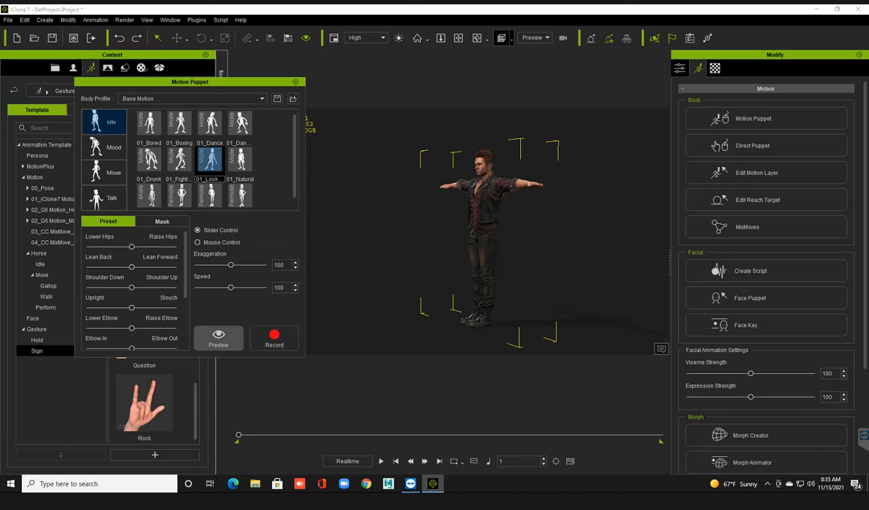
click(218, 338)
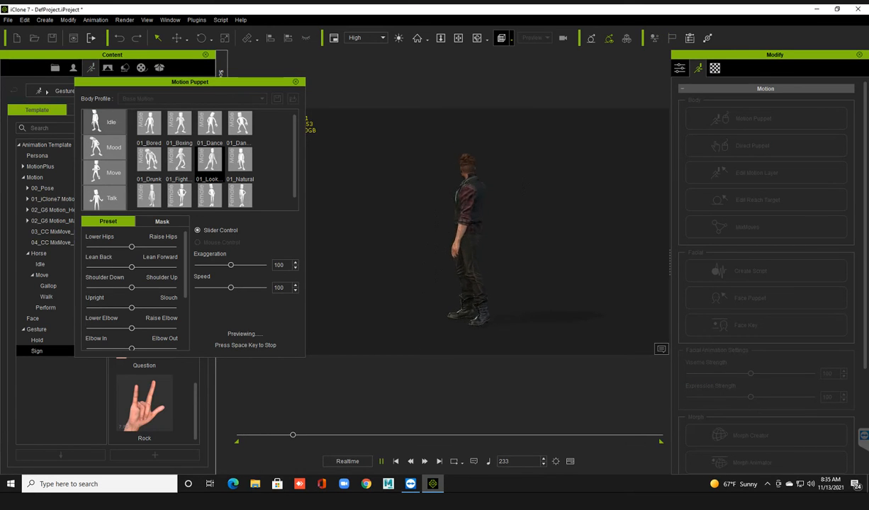
key(space)
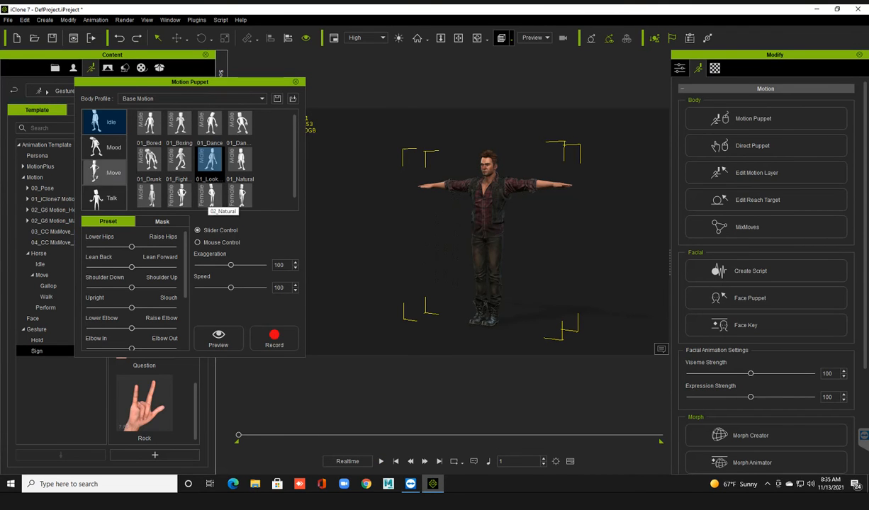
Preview the male 01_Angry and female 02_Angry mood motions on the avatar, stopping each playback.
click(105, 148)
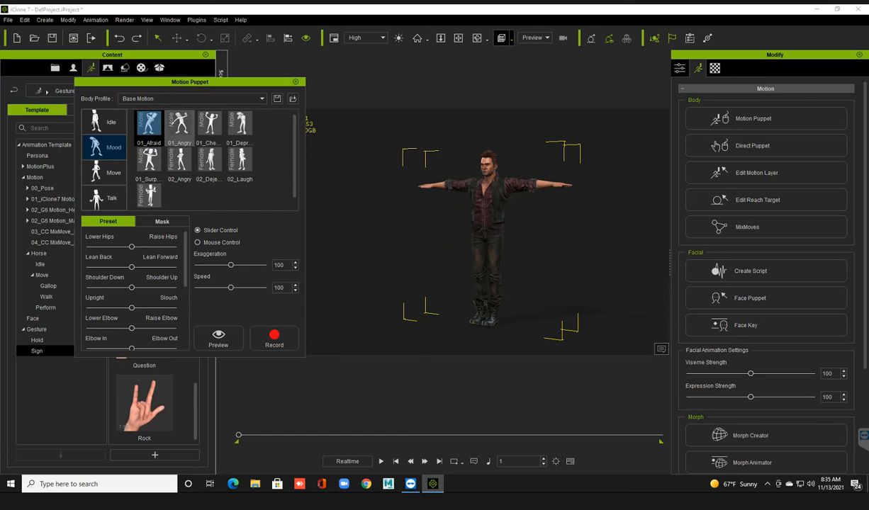
click(179, 124)
click(218, 338)
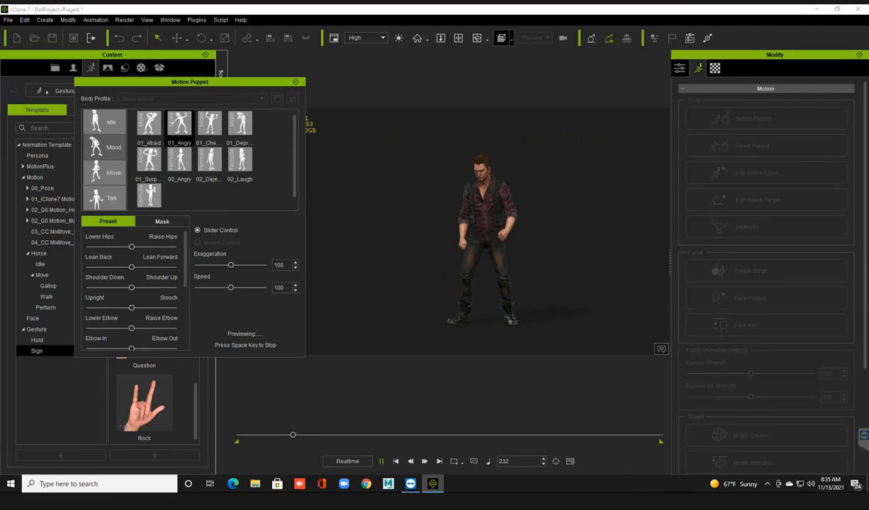
key(space)
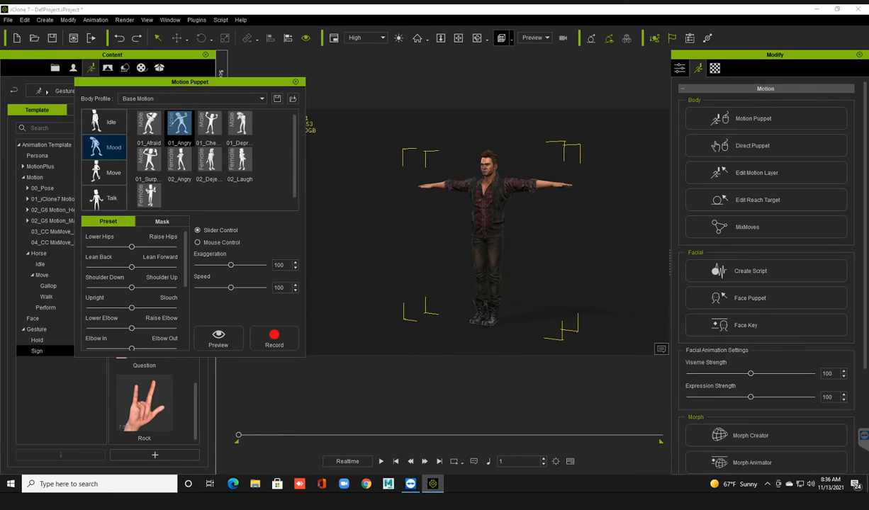
click(179, 161)
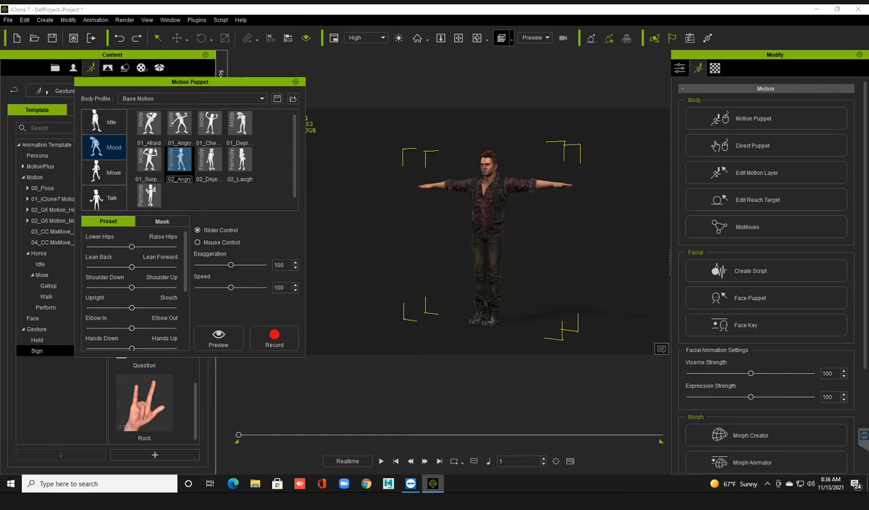
key(space)
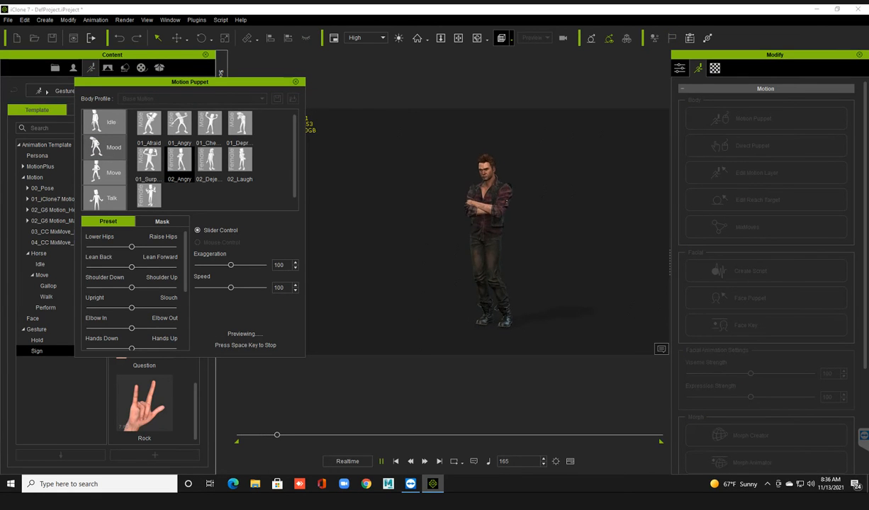
key(space)
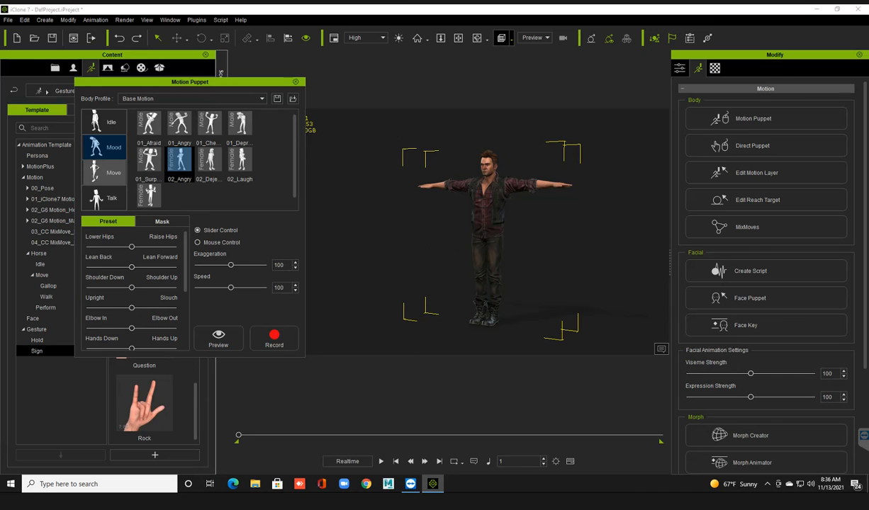
Preview the male angry motion and both male basic motions from the Move category on the avatar, stopping each playback.
click(104, 172)
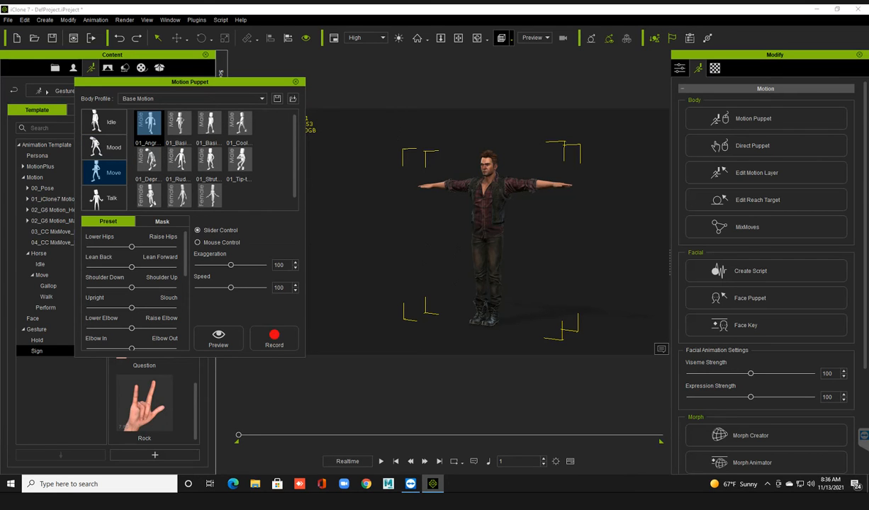
key(space)
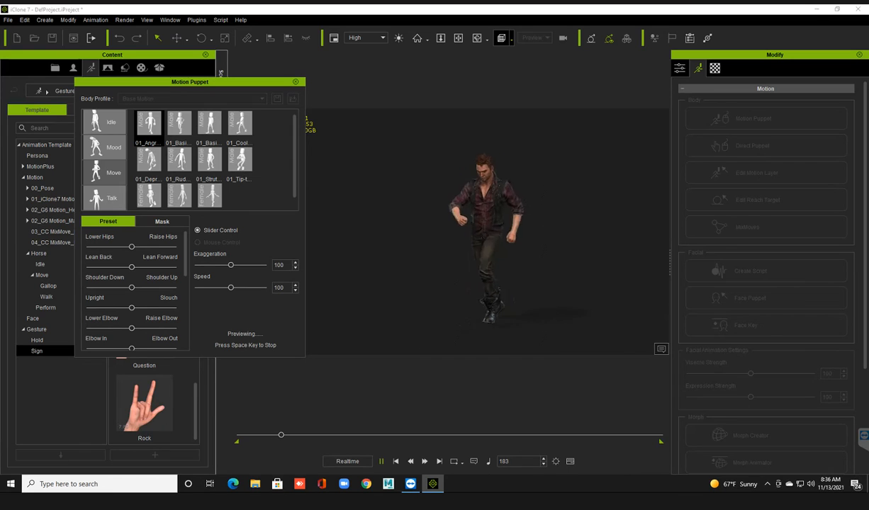
key(space)
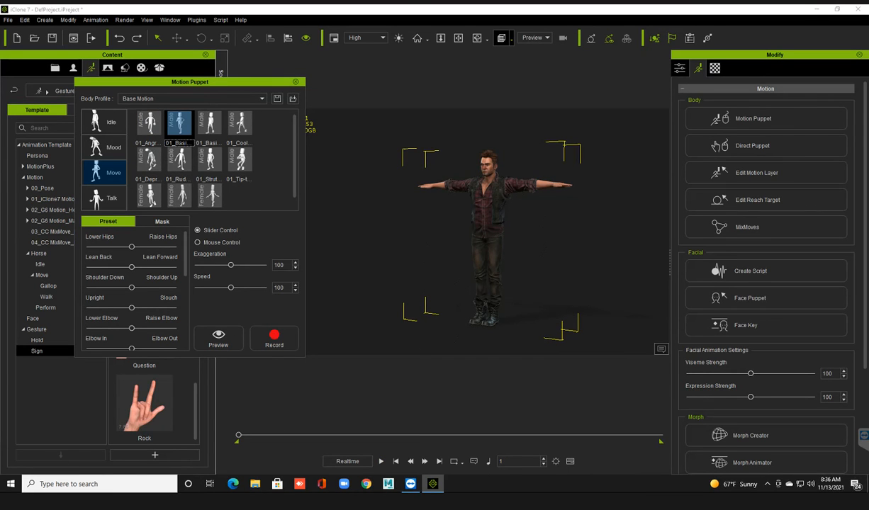
click(219, 339)
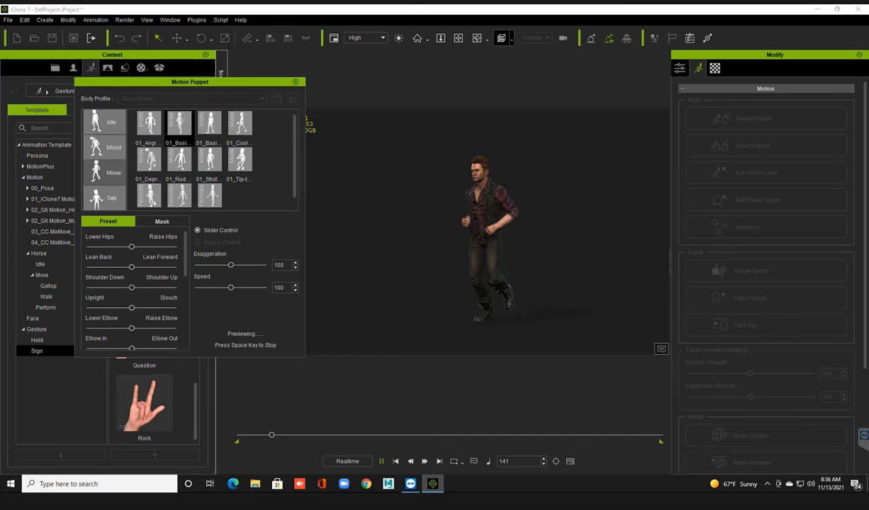
key(space)
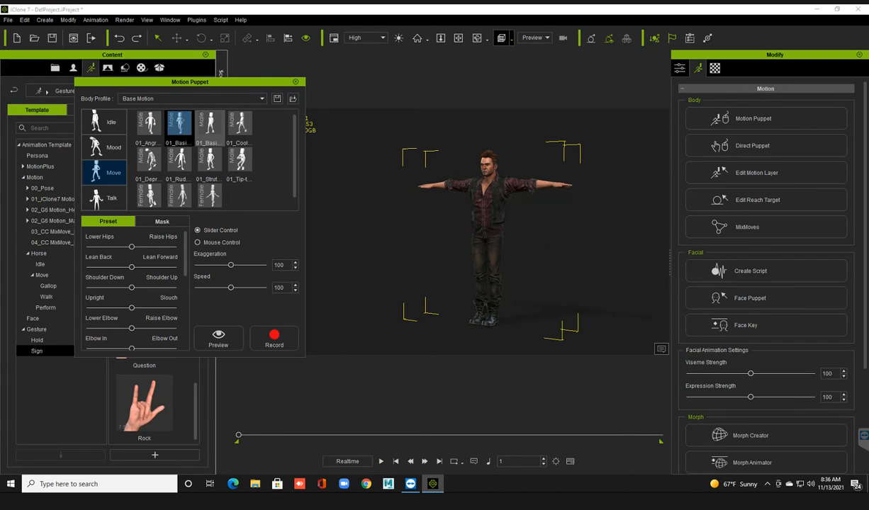
click(209, 127)
click(218, 339)
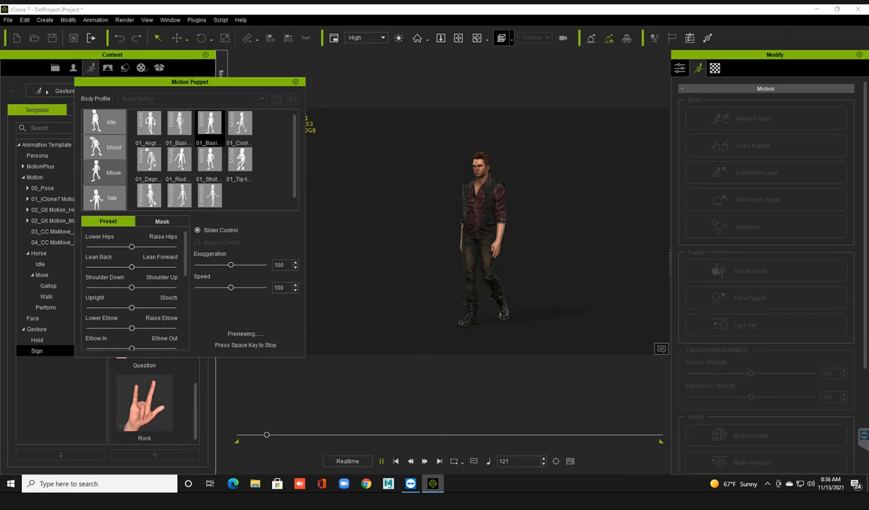
key(space)
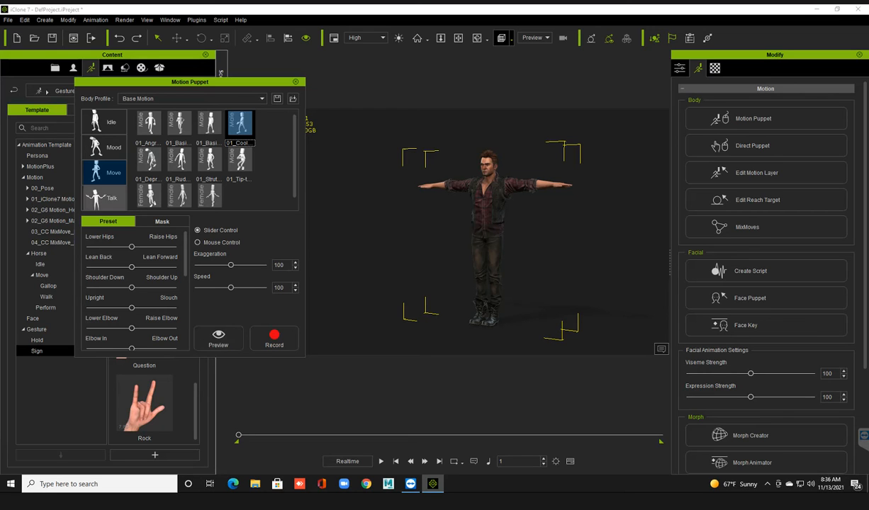
Preview the male tip-toe motion from the Move category on the avatar and stop the playback.
click(239, 161)
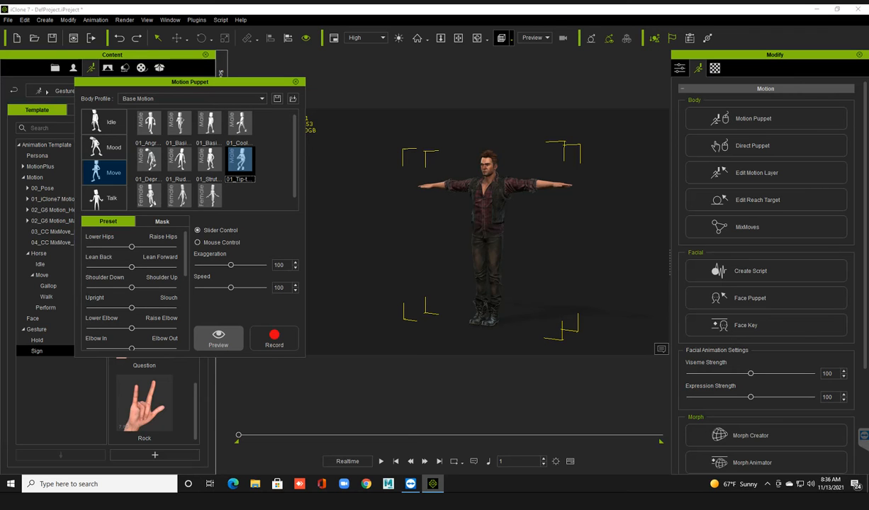
click(219, 337)
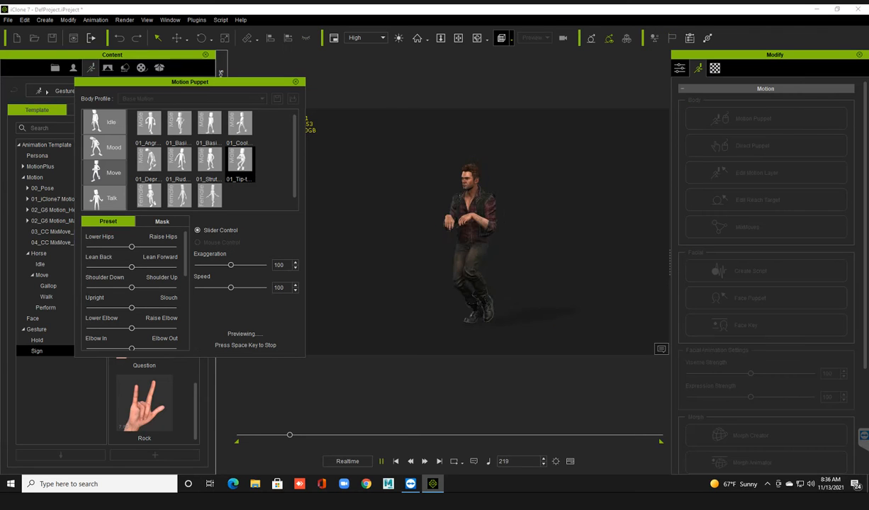
key(space)
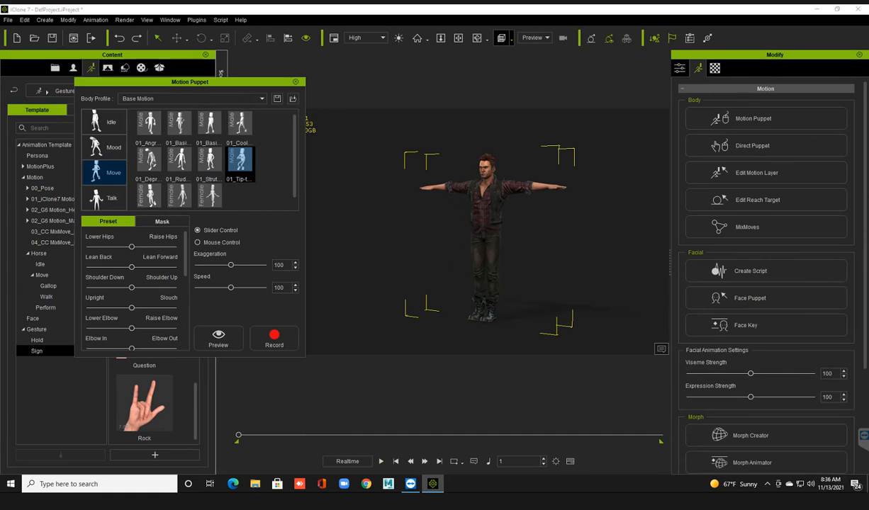
Preview the male 01_Ignore motion from the Talk category on the avatar and stop the playback.
click(105, 198)
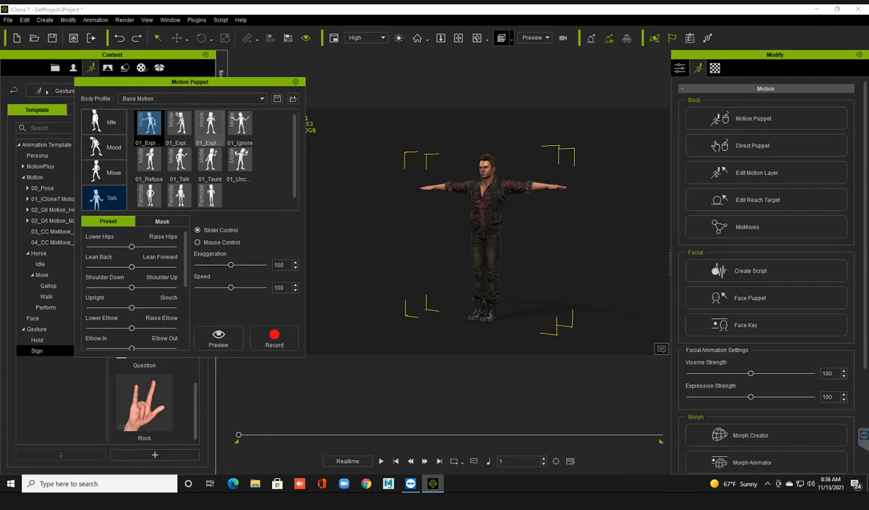
click(210, 162)
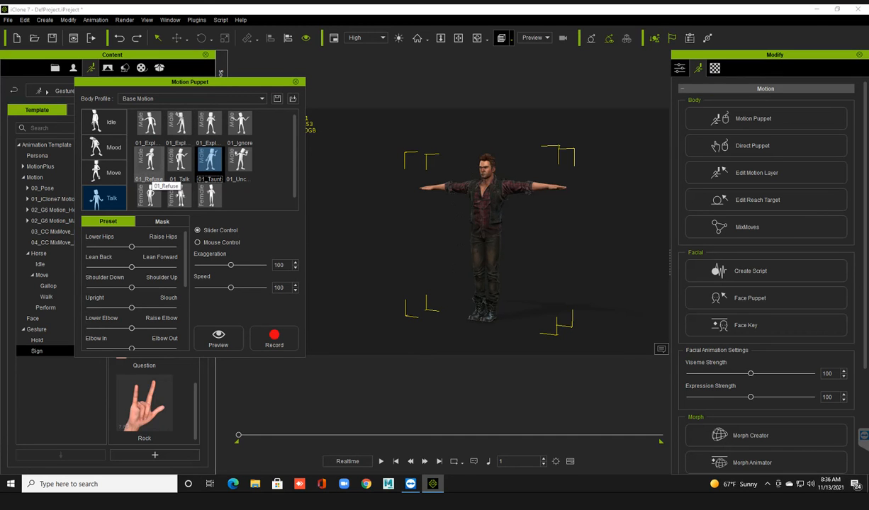
click(239, 126)
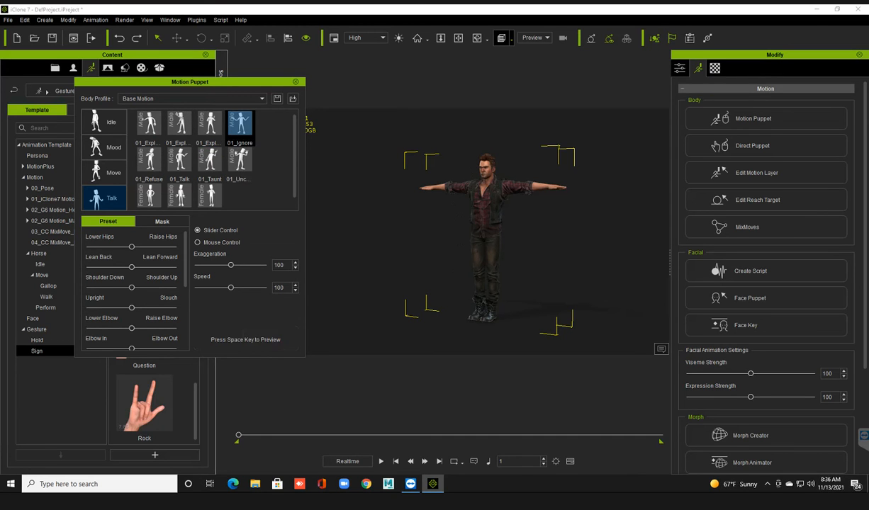
key(space)
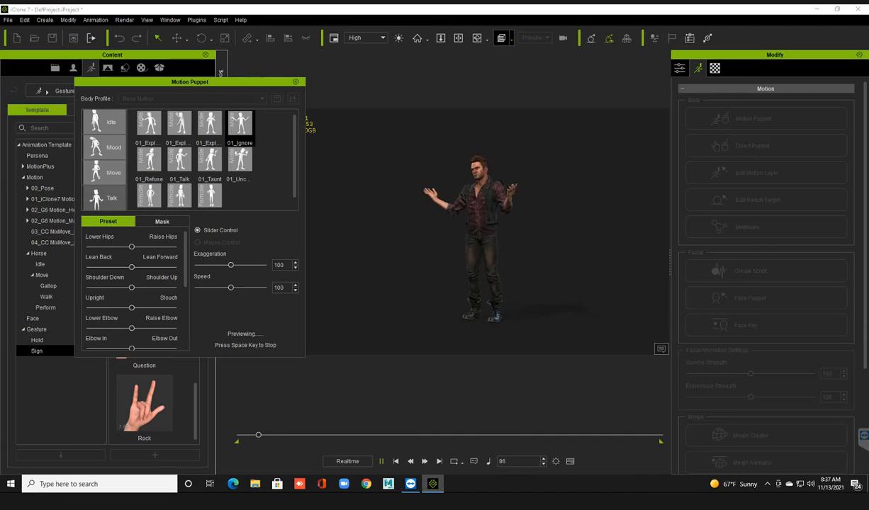
key(space)
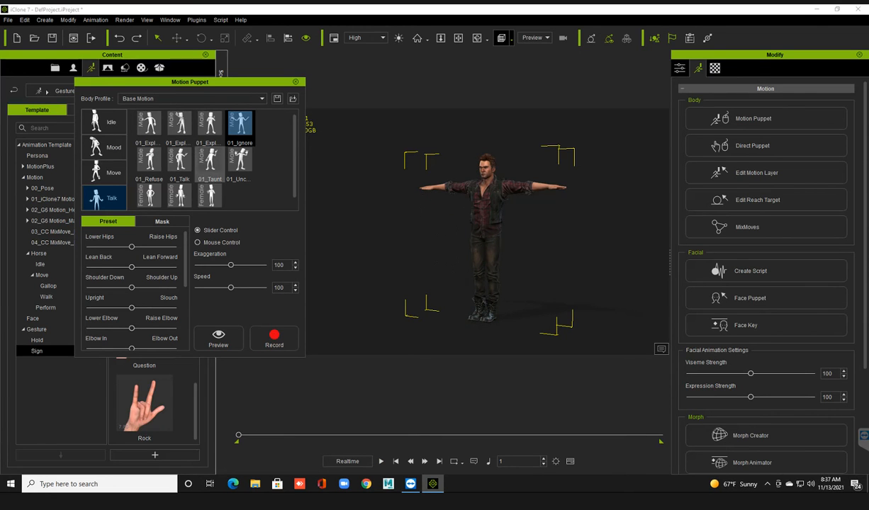
Preview 01_Ignore again while lowering and fully raising the avatar's hips, leaving the hips adjustment slightly above its midpoint.
click(218, 337)
key(space)
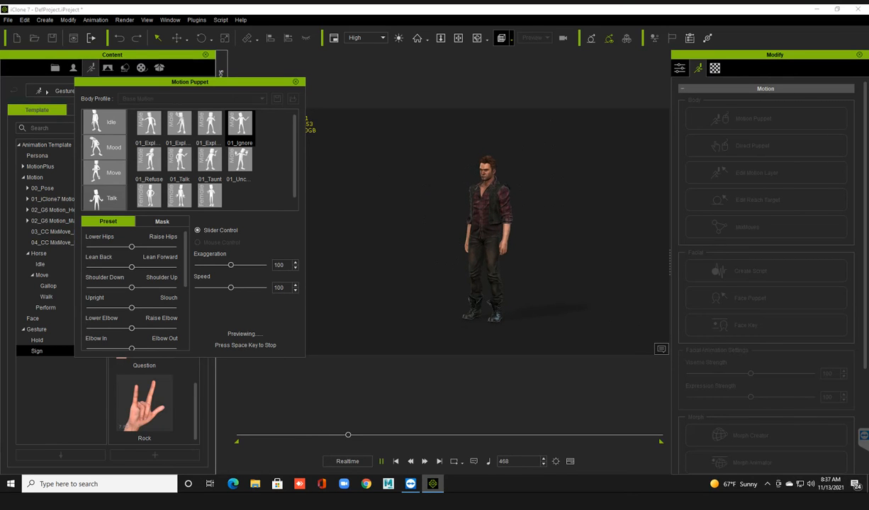
drag(131, 246, 104, 246)
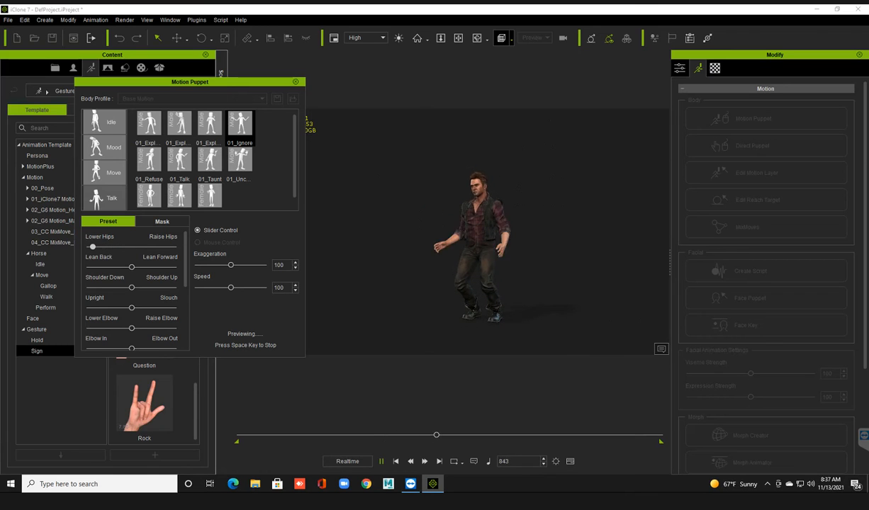
drag(104, 247, 174, 246)
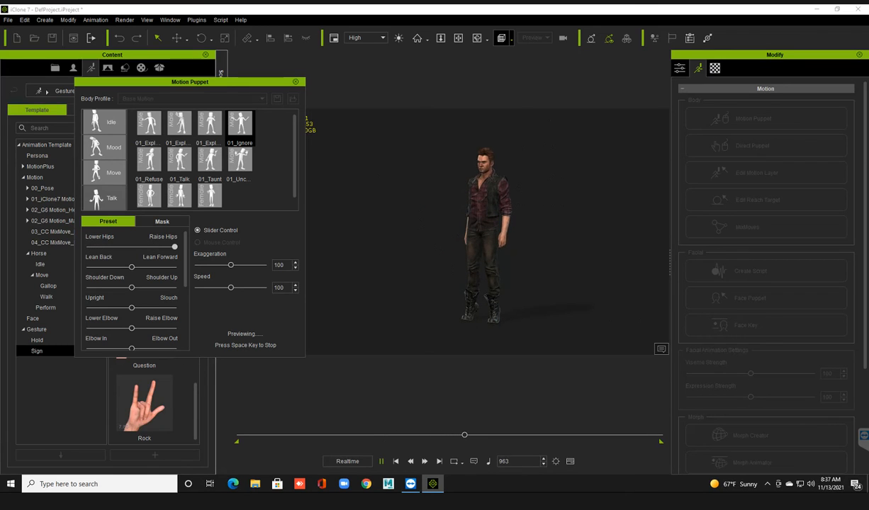
drag(174, 246, 135, 246)
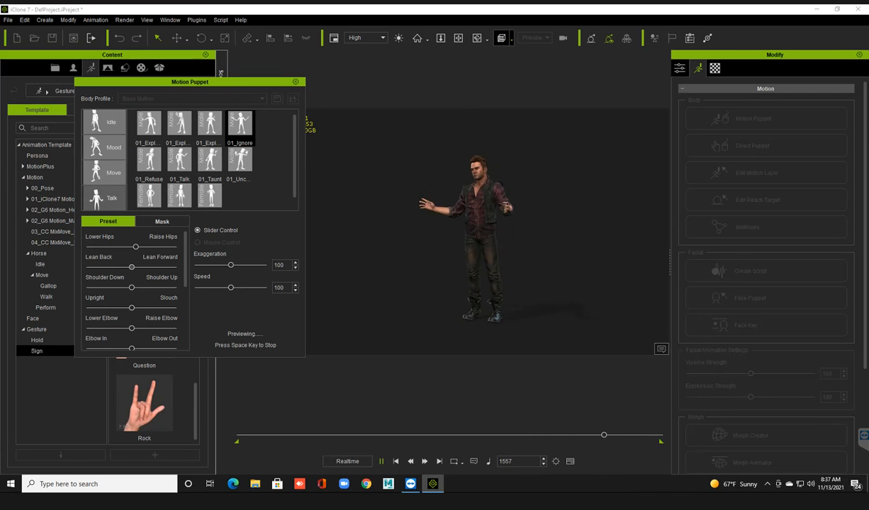
Add a slight forward lean and try the preview at Speed 200, setting Speed to 101 before stopping playback.
mouse_move(132, 268)
mouse_down()
mouse_move(91, 267)
mouse_move(174, 268)
mouse_move(134, 267)
mouse_up()
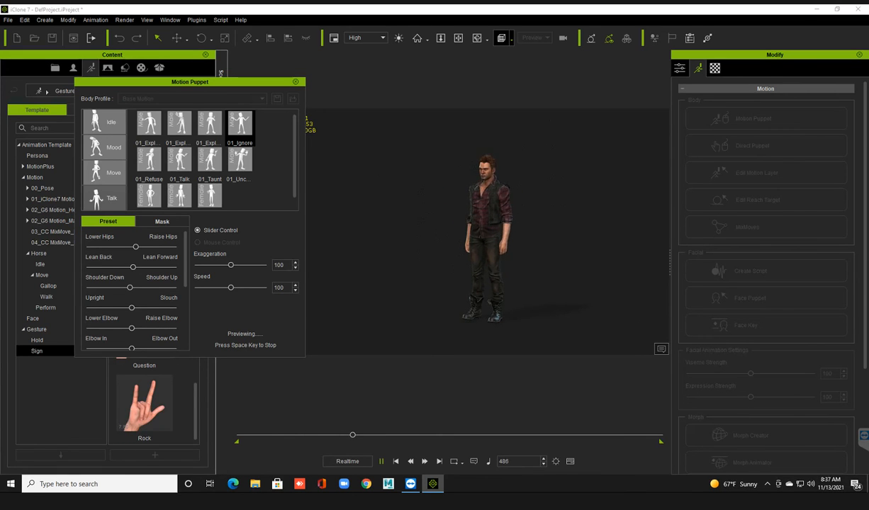
drag(230, 287, 264, 288)
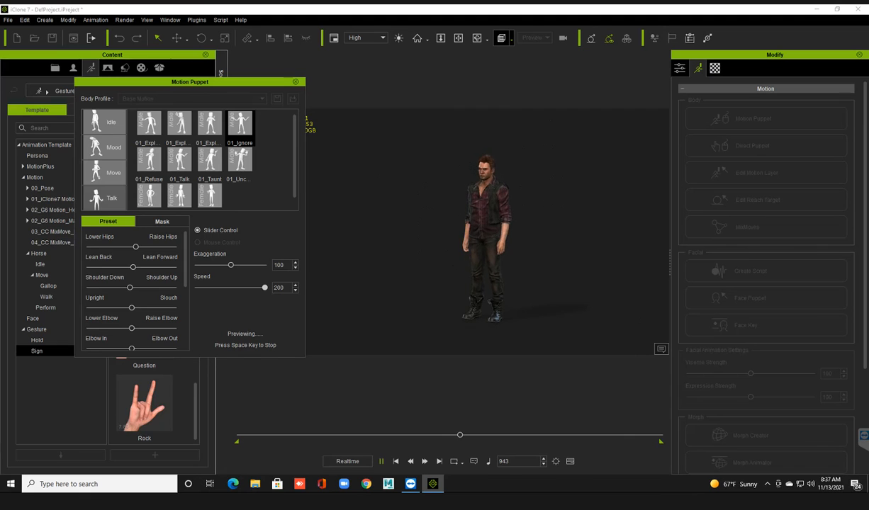
drag(264, 288, 231, 288)
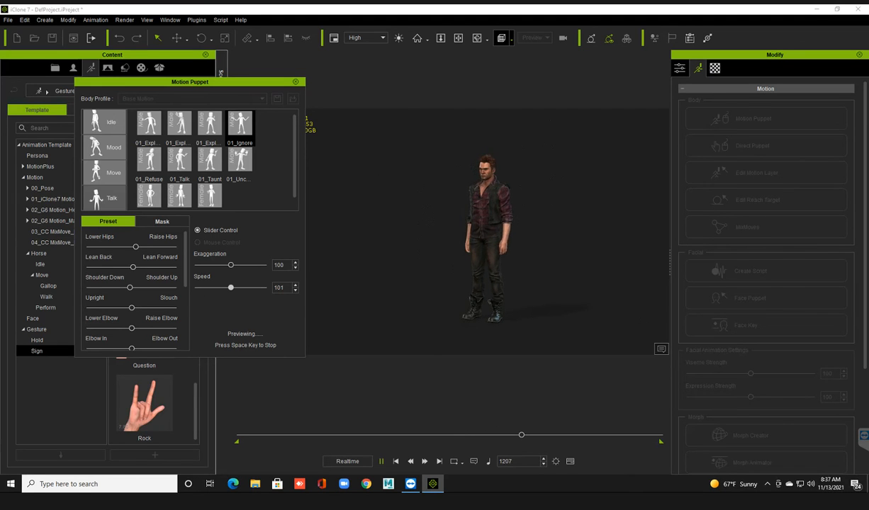
key(space)
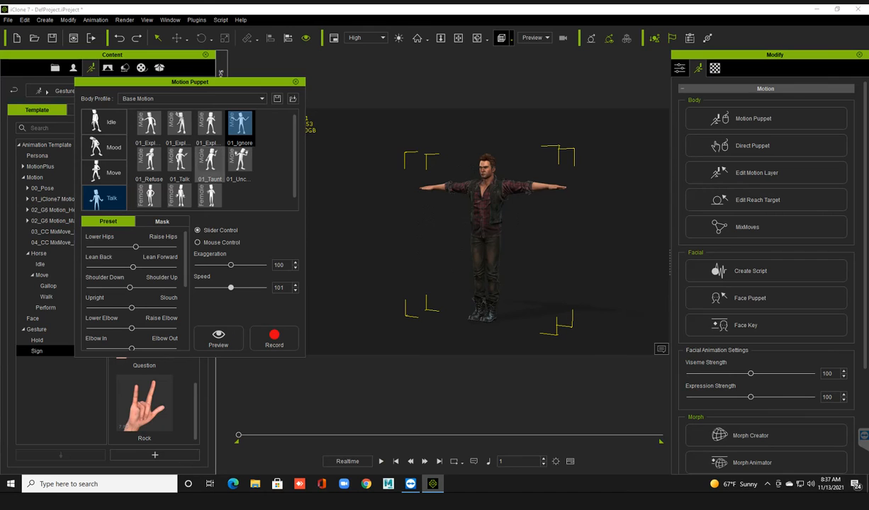
View the body-part Mask options in Motion Puppet and close its window.
click(162, 221)
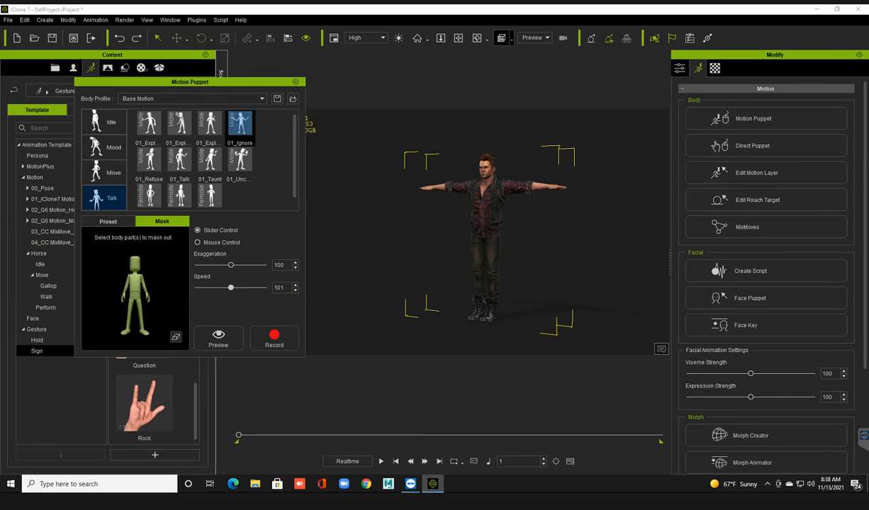
click(296, 82)
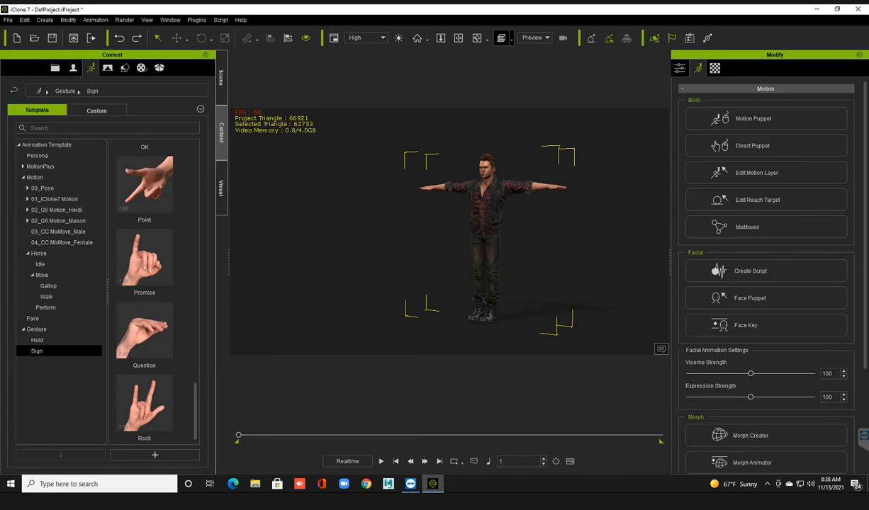
Reselect the avatar in a closer front view and open Direct Puppet from its motion tools.
scroll(450, 232, up, 2)
right_drag(418, 241, 456, 239)
click(425, 241)
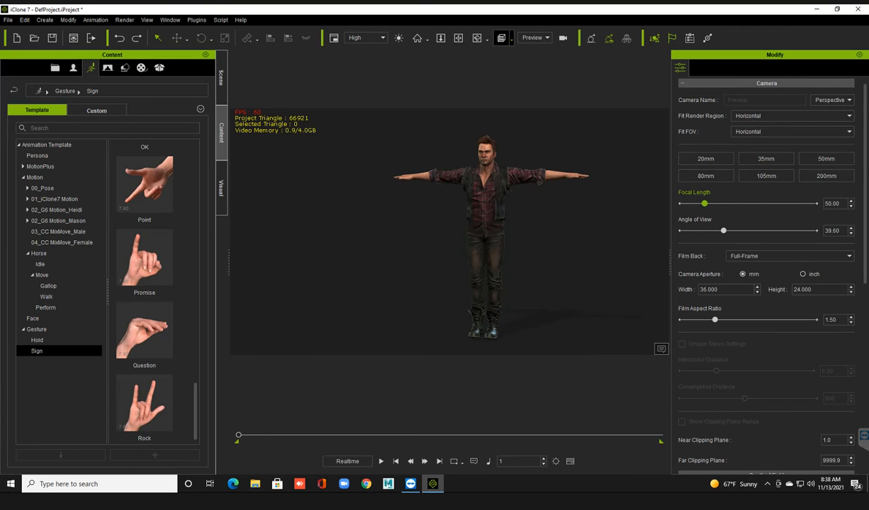
click(485, 213)
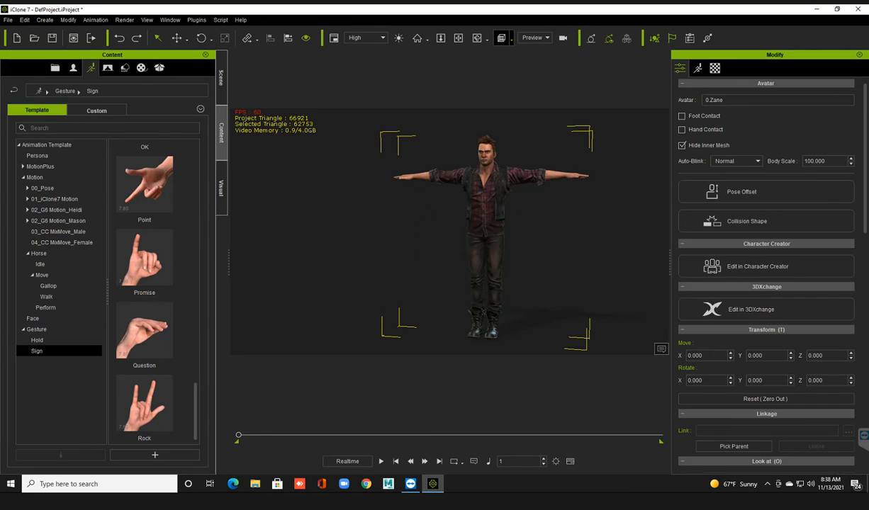
click(698, 69)
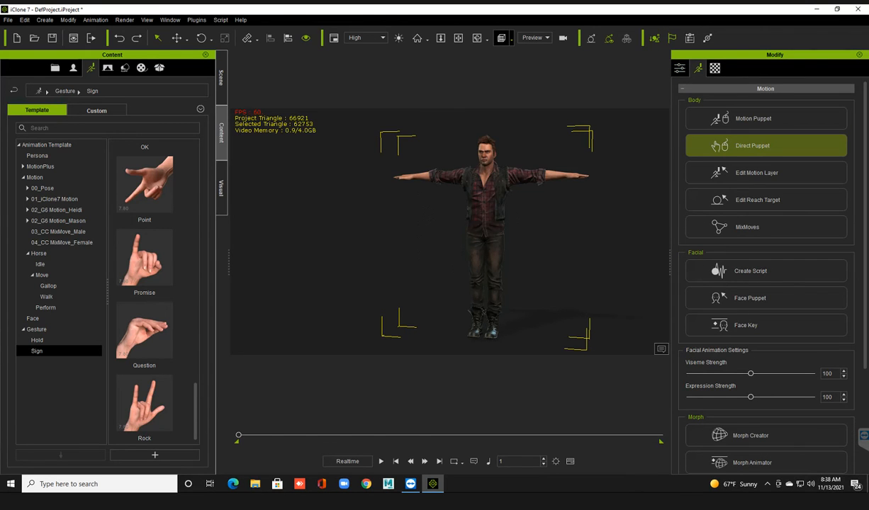
click(752, 145)
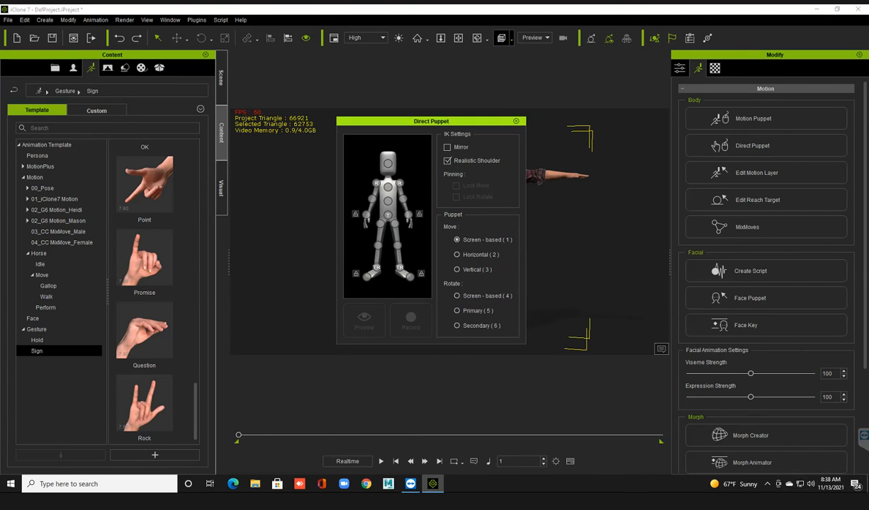
Move the Direct Puppet window clear of the avatar, select the head control, and run and stop a preview of its movement.
drag(431, 121, 240, 99)
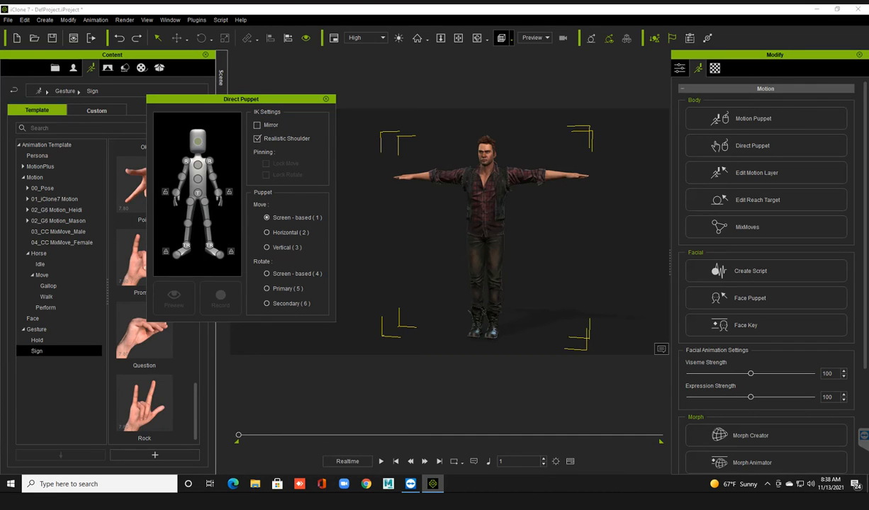
click(198, 142)
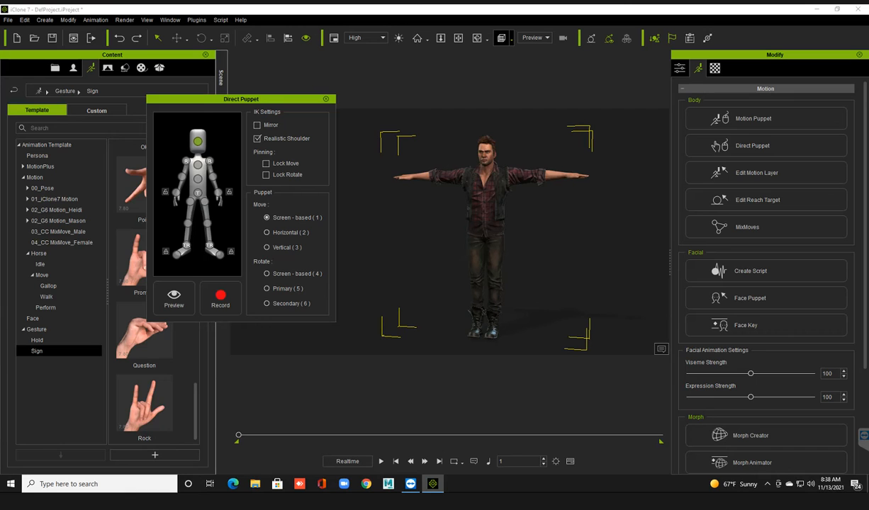
click(174, 298)
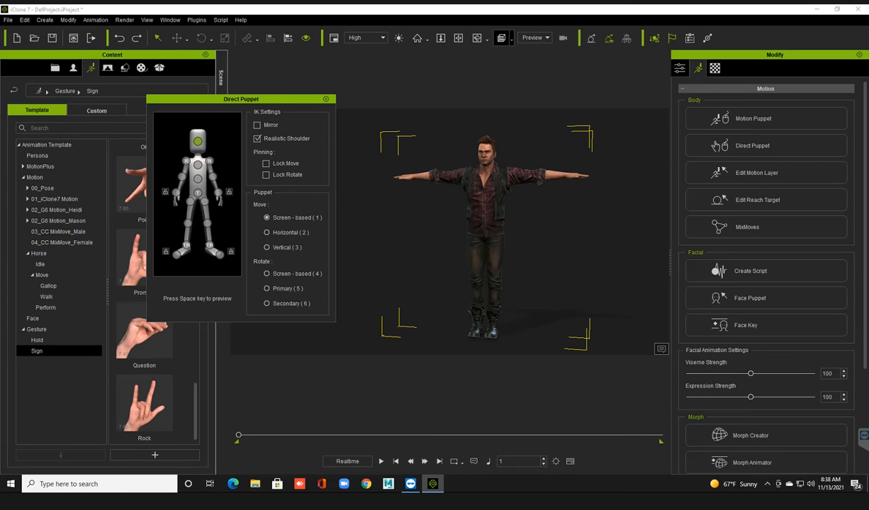
key(space)
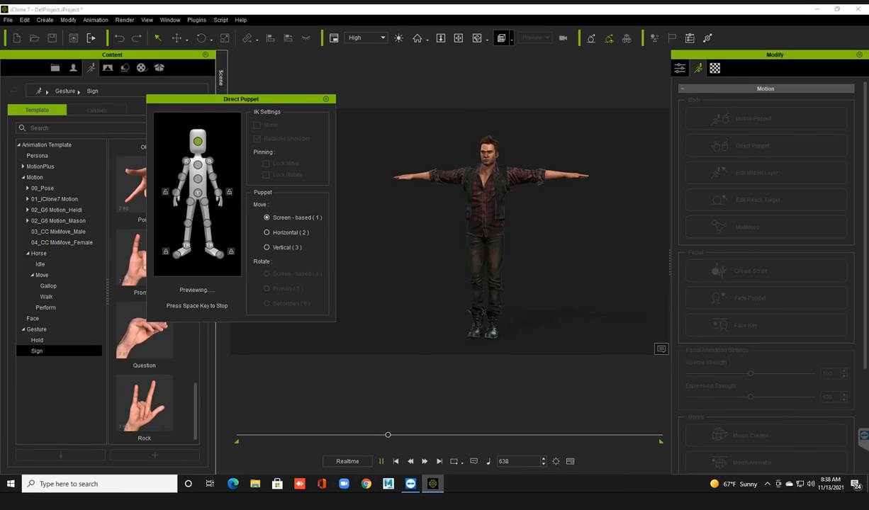
key(space)
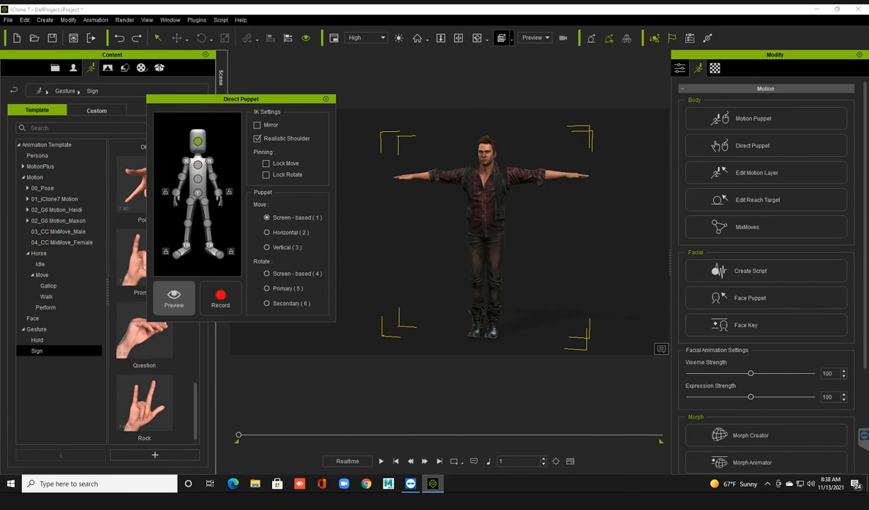
Select the left shoulder rotation control and preview puppeteering the avatar's left arm, stopping playback when done.
click(209, 161)
click(173, 296)
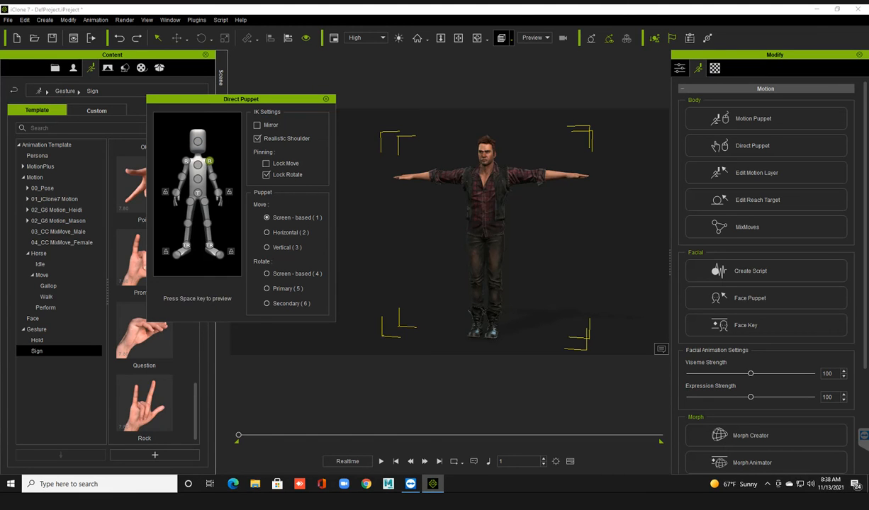
key(space)
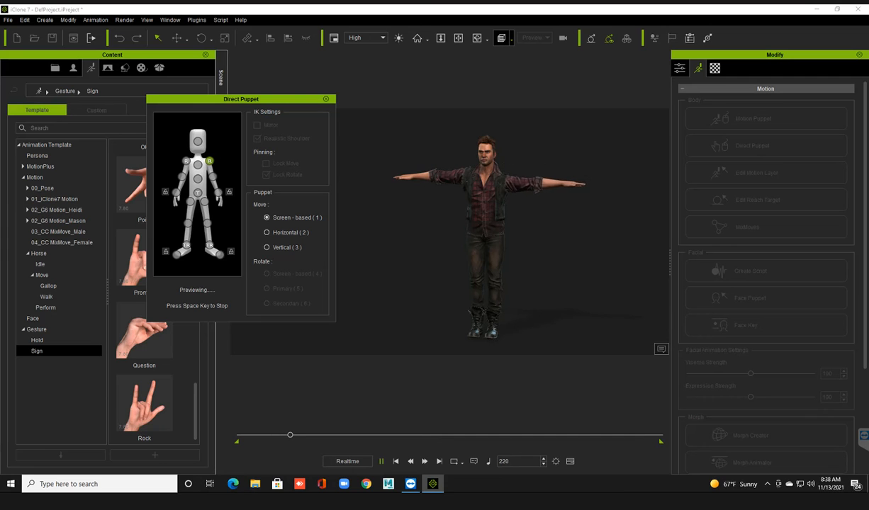
key(space)
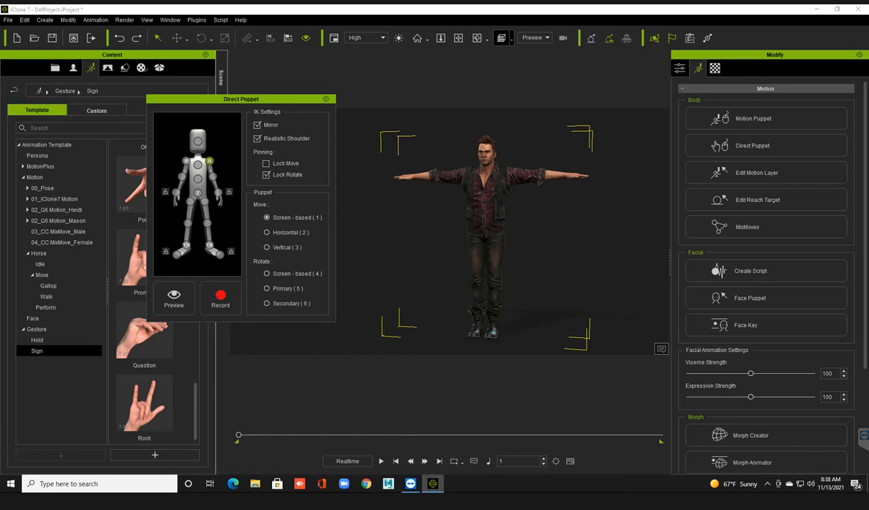
Preview the arm movement with Mirror enabled so both arms move together, and close Direct Puppet.
click(174, 298)
key(space)
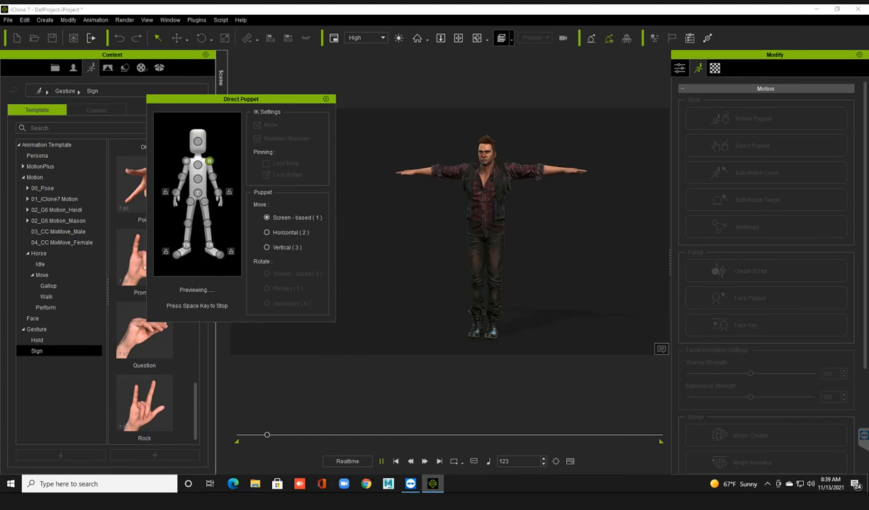
key(space)
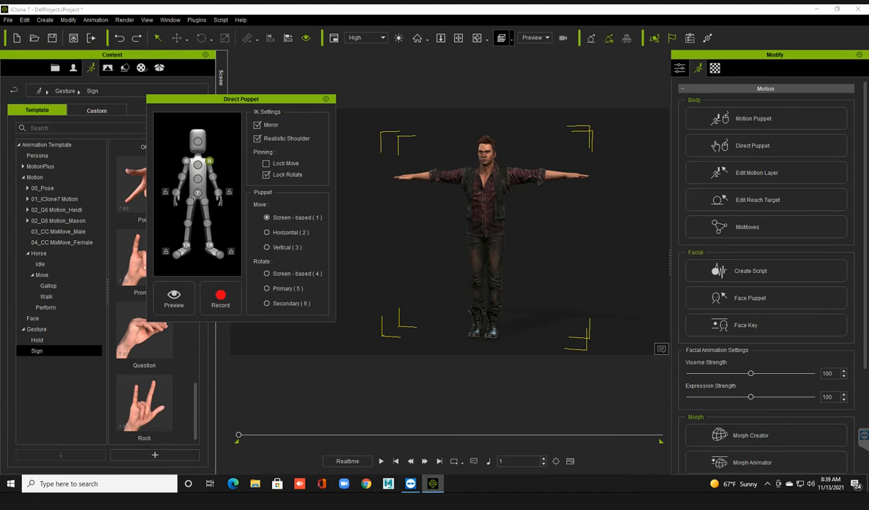
click(326, 99)
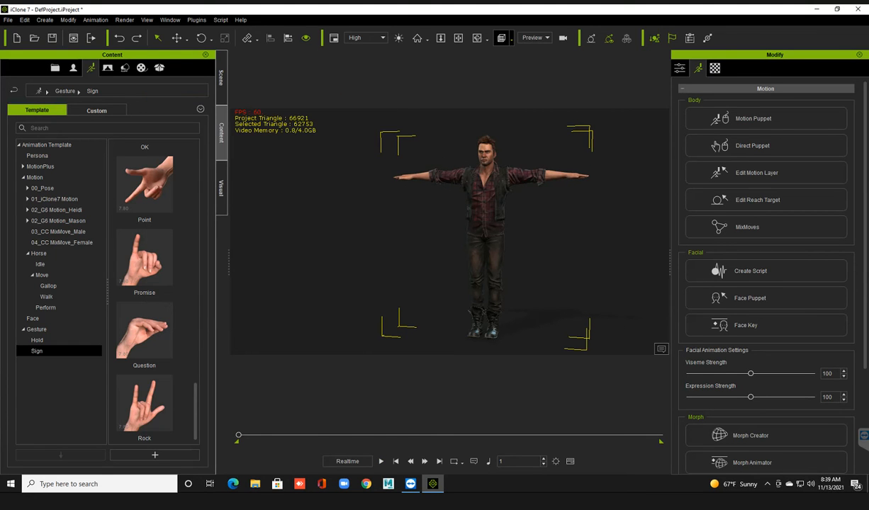
Open Edit Motion Layer and place its window beside the avatar so the full skeleton can be seen.
click(756, 173)
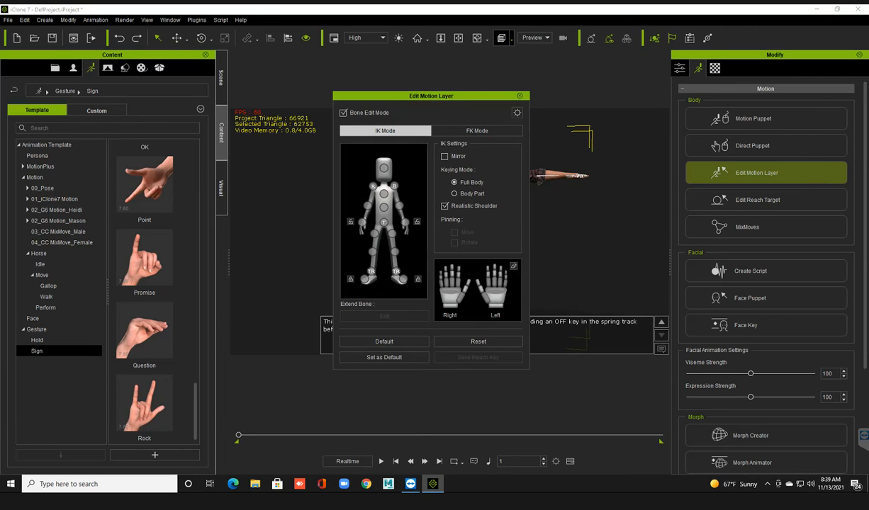
drag(468, 95, 250, 98)
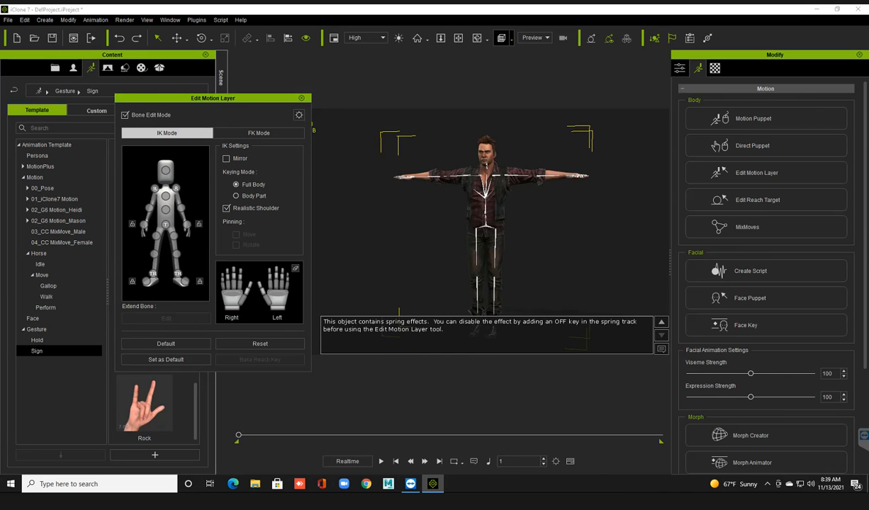
scroll(482, 227, up, 2)
middle_drag(482, 227, 474, 179)
scroll(474, 179, down, 3)
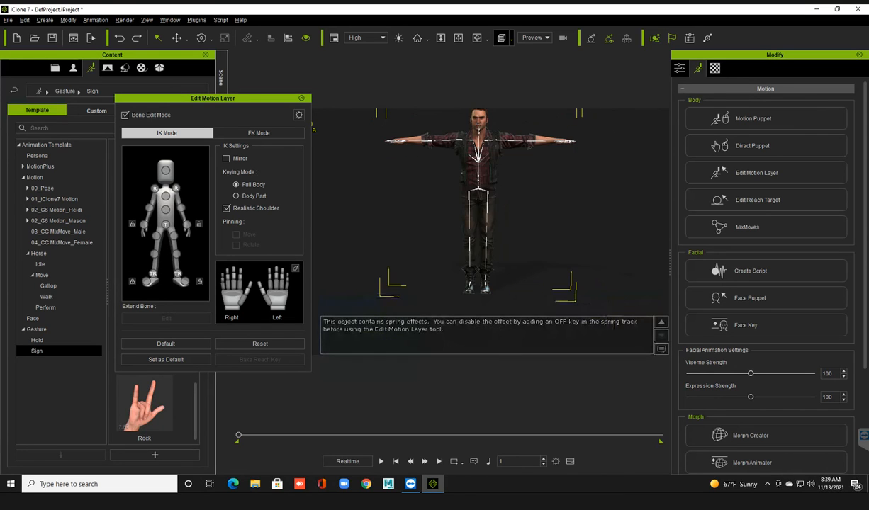
middle_drag(474, 179, 472, 184)
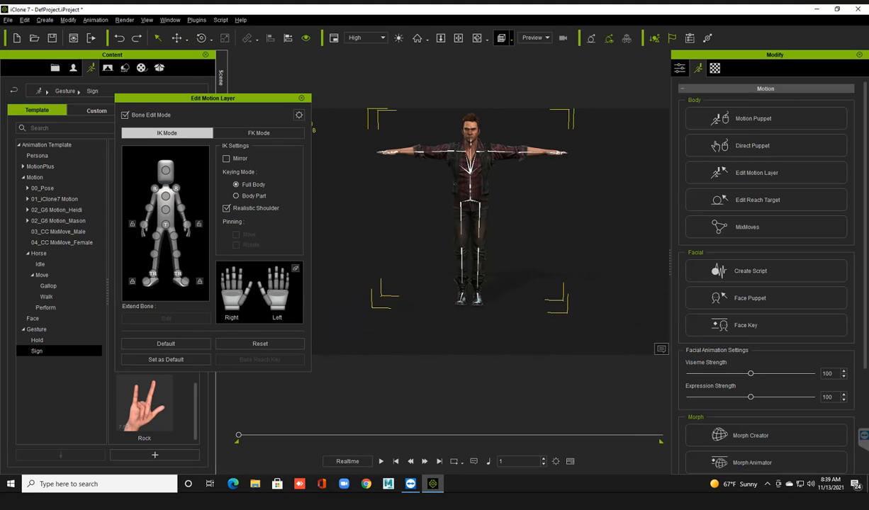
Try rotating the left upper arm downward toward the body in IK mode, and undo the rotation.
click(176, 188)
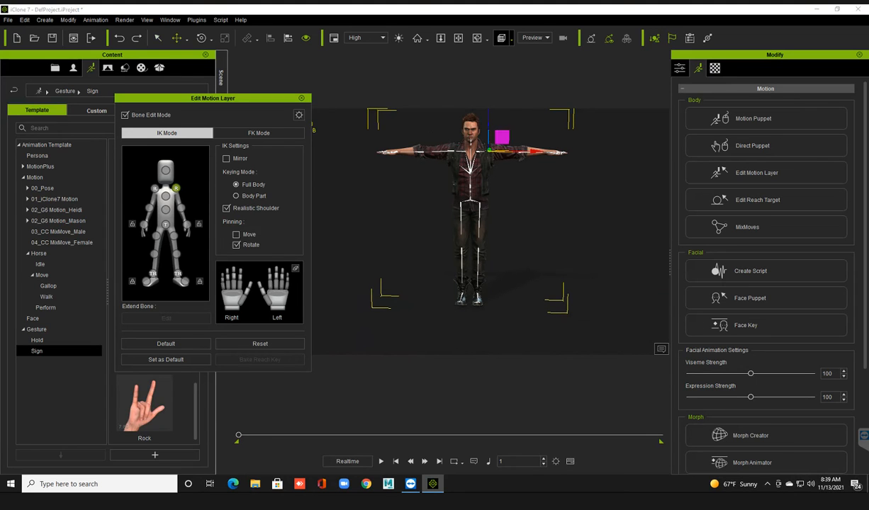
key(e)
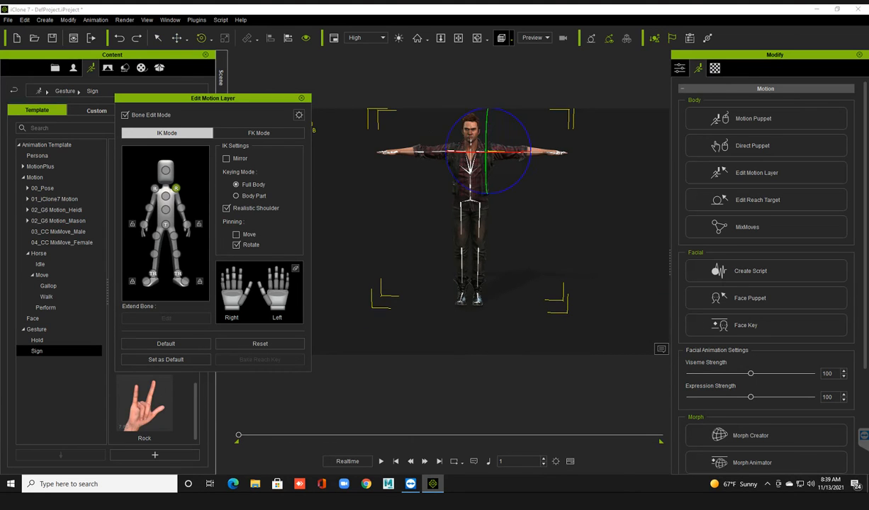
drag(530, 151, 508, 188)
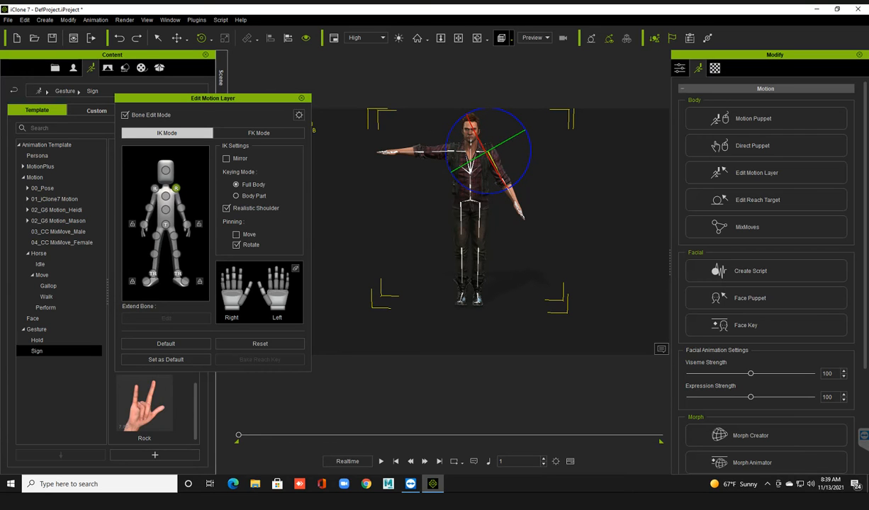
key(ctrl+z)
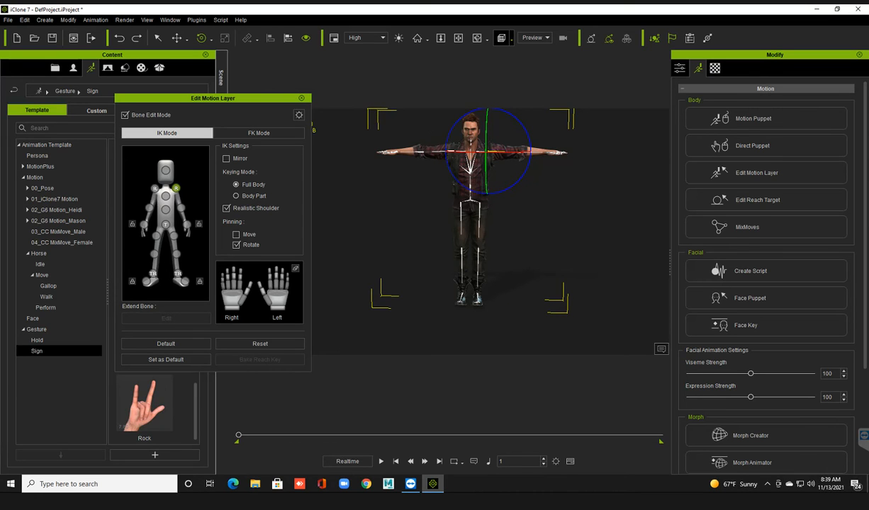
Try bending the avatar's left hand downward from a close view of the arm, and undo the change.
scroll(488, 219, up, 2)
scroll(489, 220, up, 1)
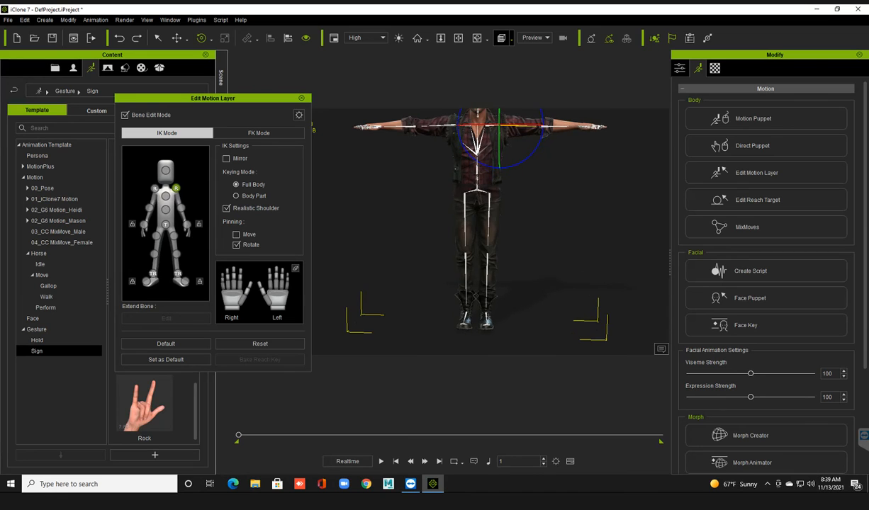
right_drag(489, 219, 487, 234)
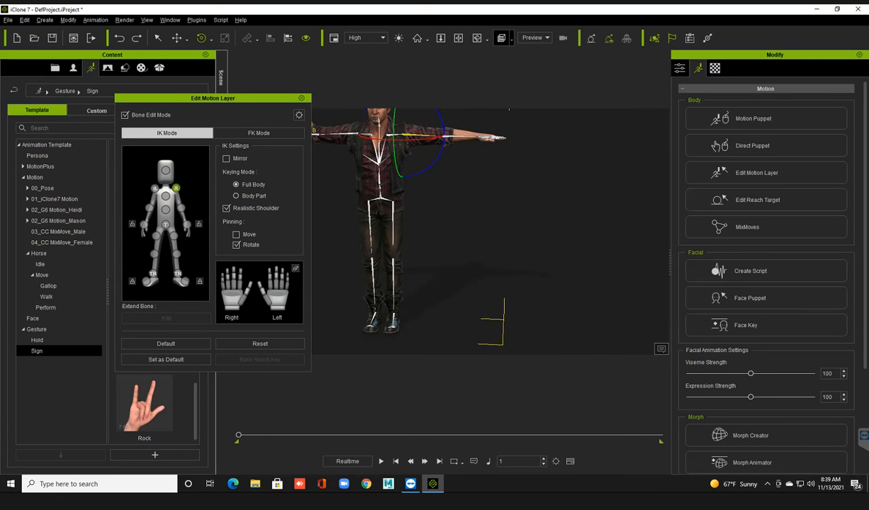
scroll(425, 213, up, 3)
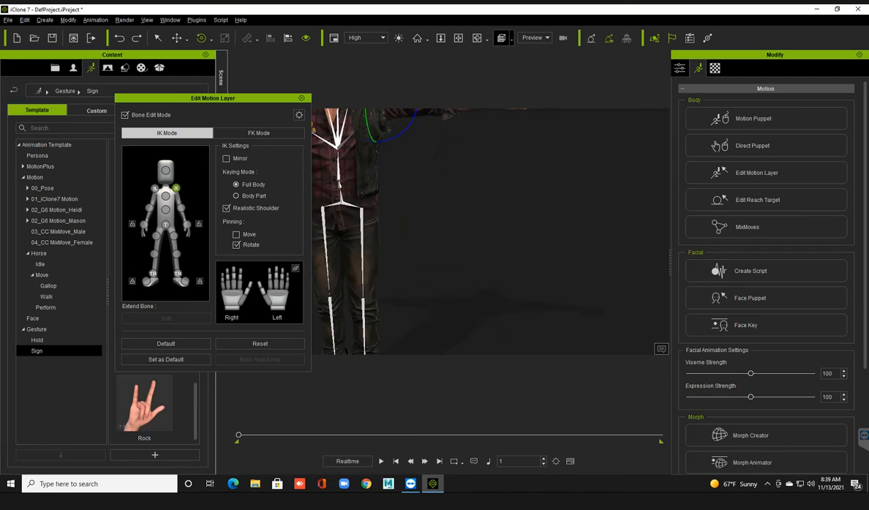
middle_drag(453, 191, 454, 268)
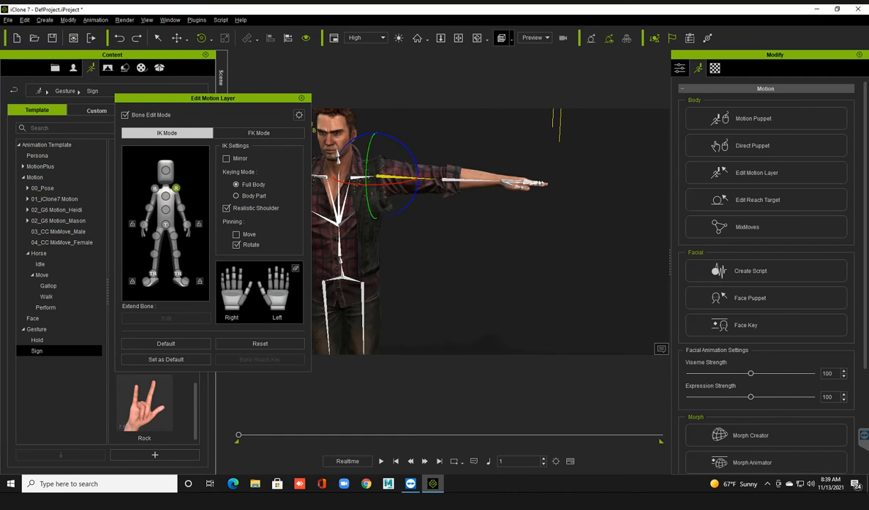
scroll(453, 230, up, 2)
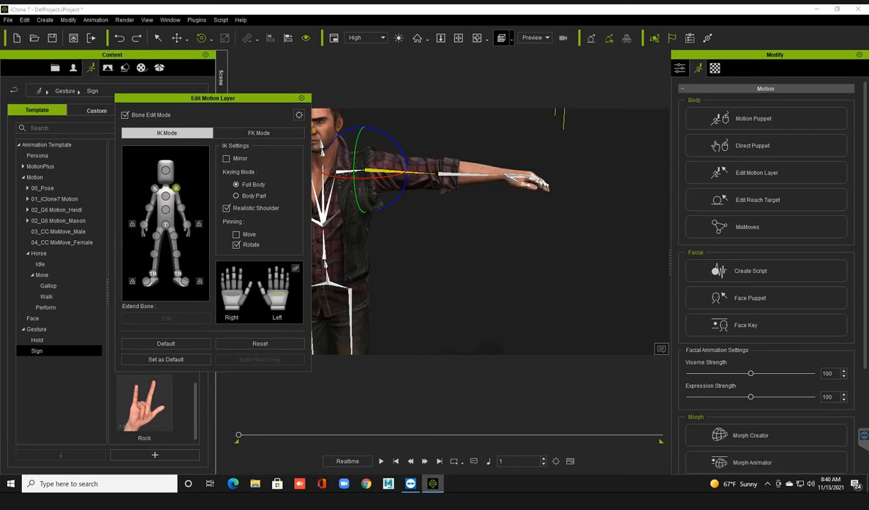
key(ctrl+z)
key(z)
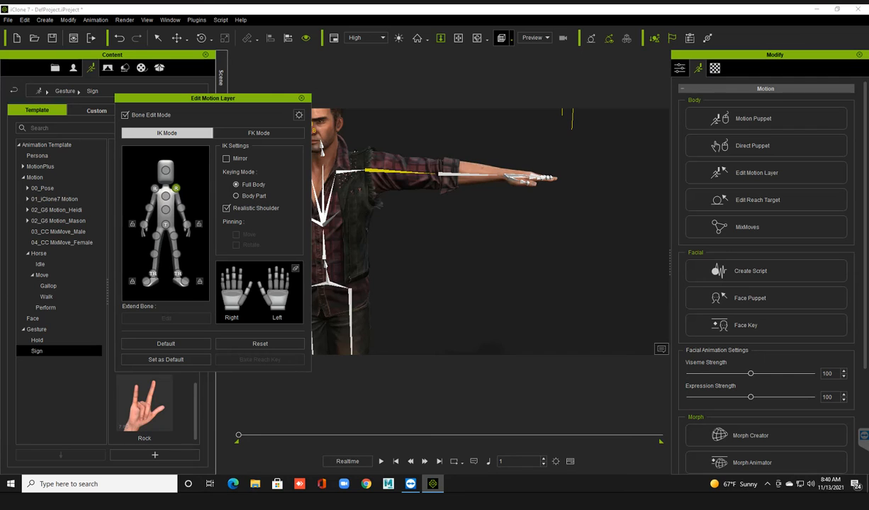
Try the Body Part keying mode on a closer view of the arm, and return to Full Body.
scroll(444, 231, up, 5)
middle_drag(444, 198, 461, 234)
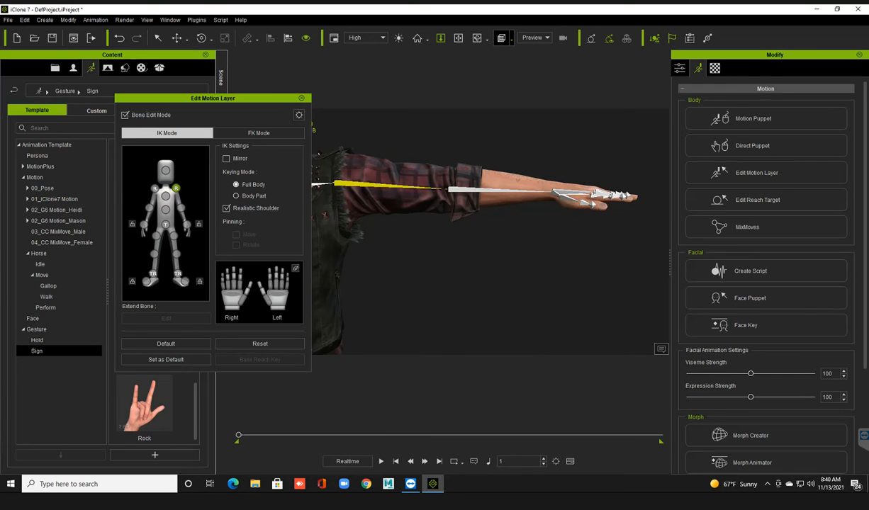
click(236, 195)
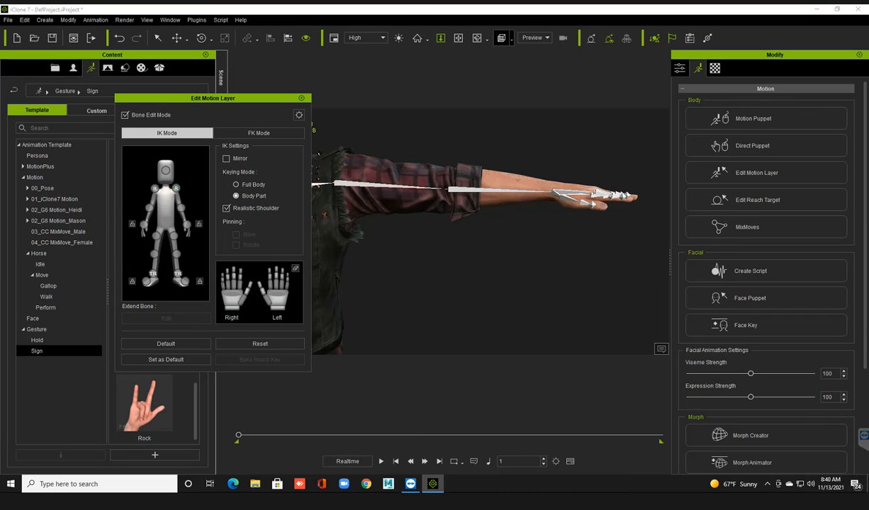
click(236, 184)
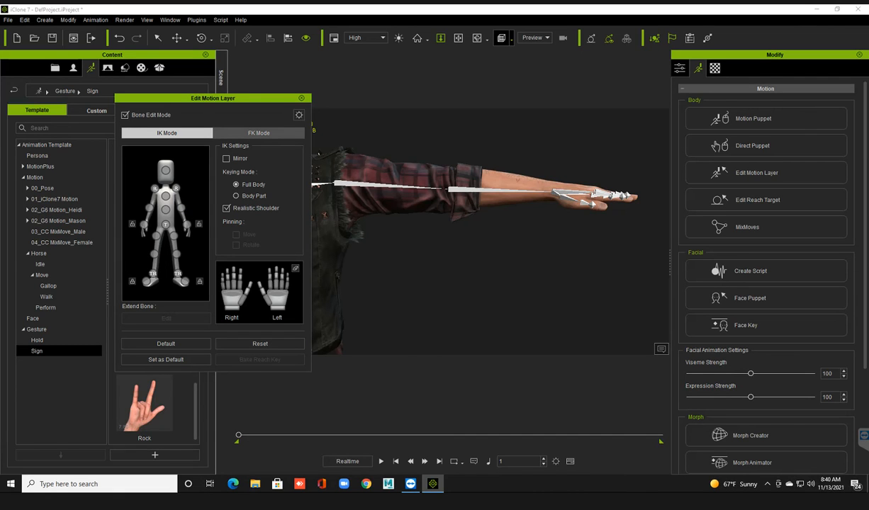
Try an upper-chest X rotation of about -17 in FK Mode, undo it, and close Edit Motion Layer.
click(258, 132)
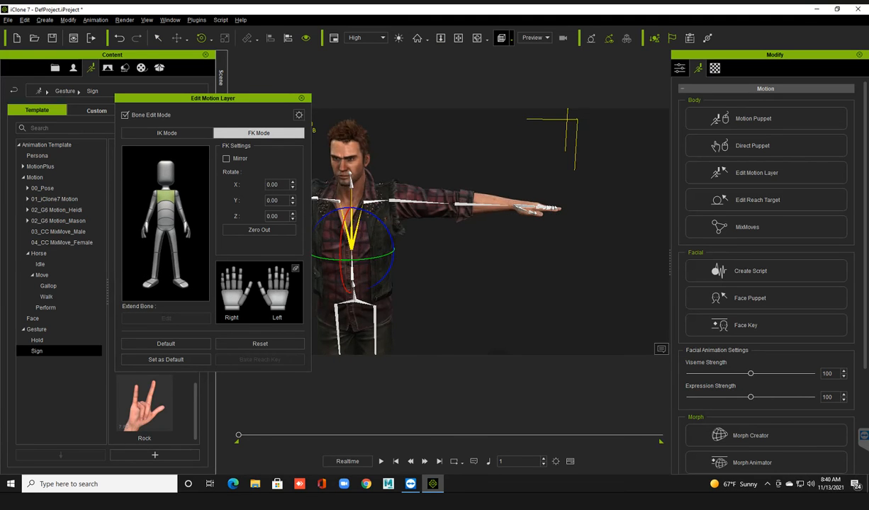
drag(421, 238, 423, 217)
key(z)
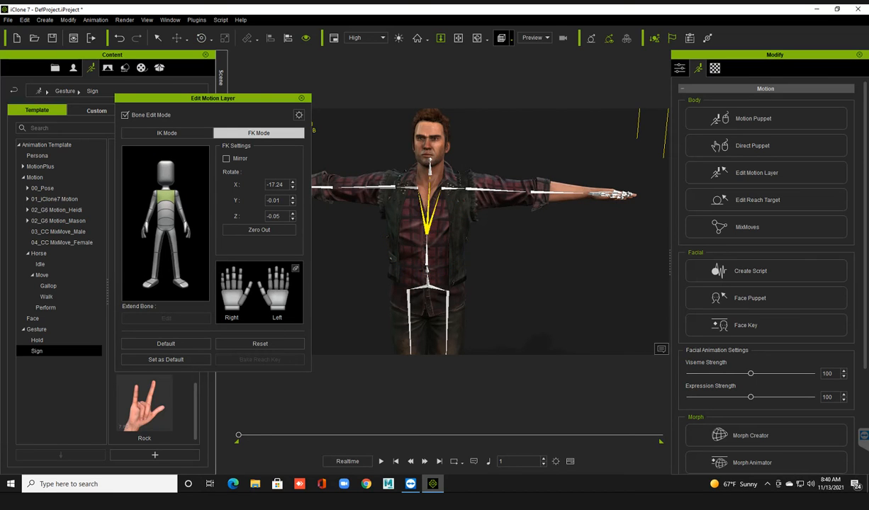
key(ctrl+z)
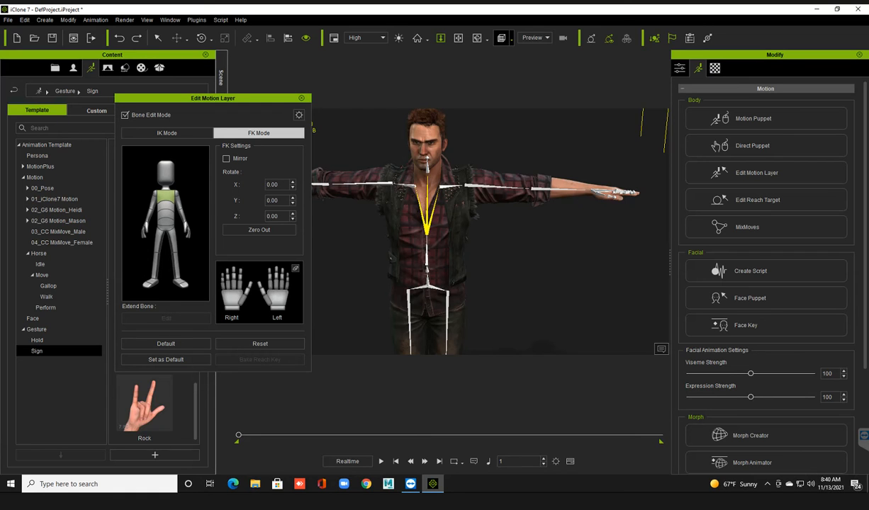
click(301, 99)
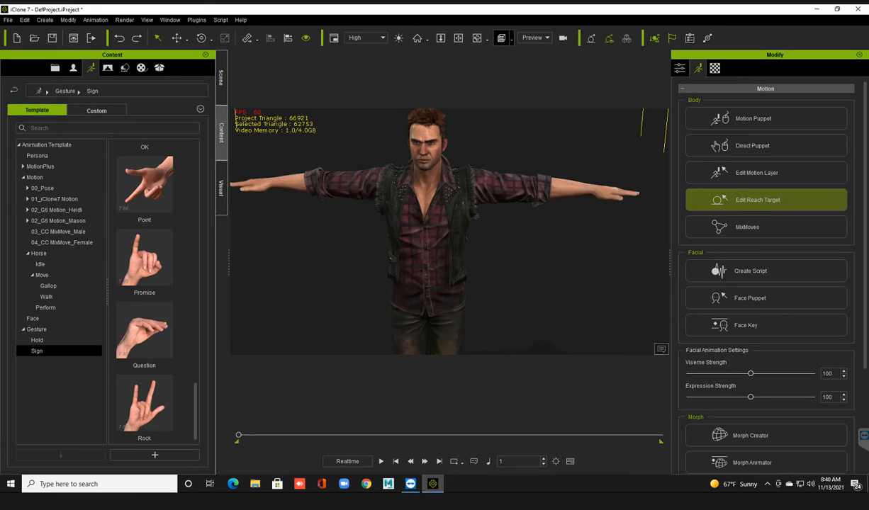
Open Edit Reach Target, move its window off the avatar, and examine its body points and target settings.
click(766, 200)
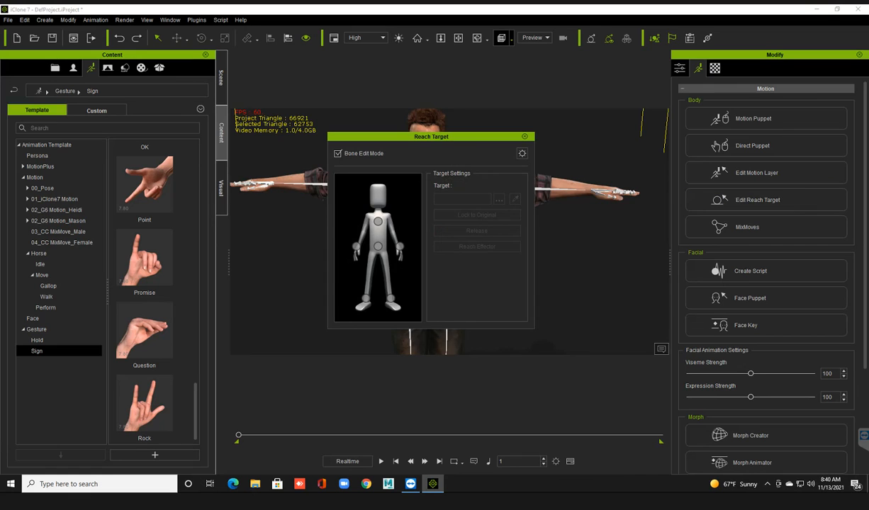
drag(460, 136, 327, 104)
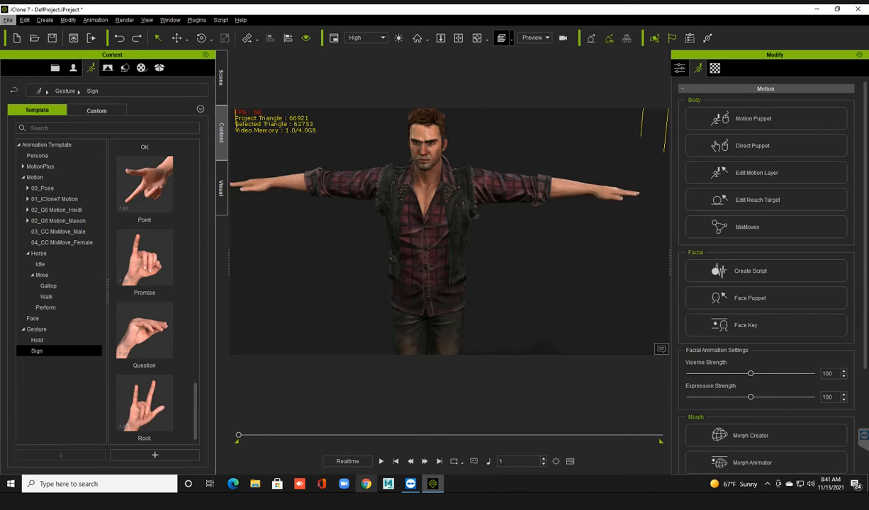
click(366, 484)
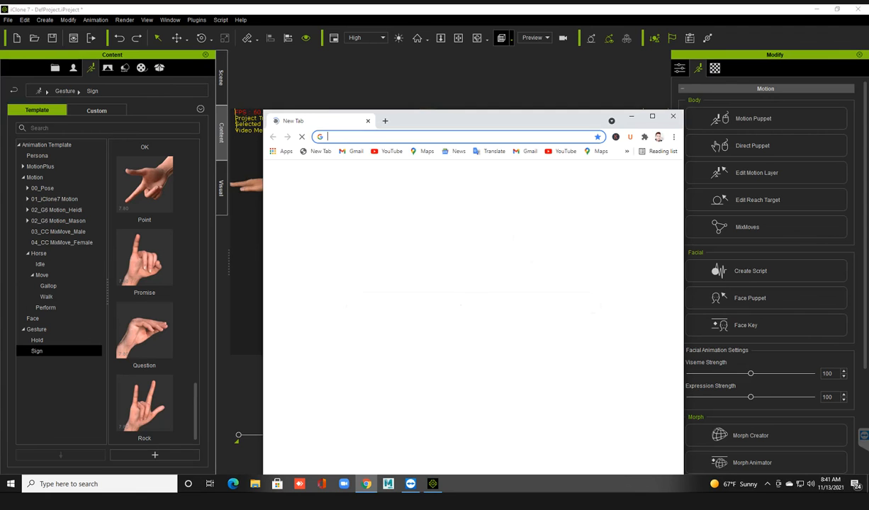
click(425, 137)
click(673, 116)
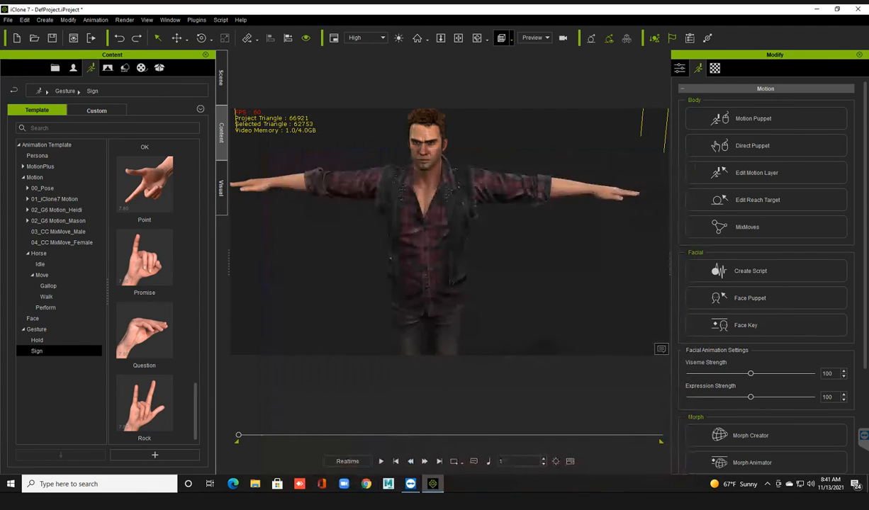
Select the avatar again, open its MixMoves motion list and move that window away from the avatar.
drag(531, 219, 560, 247)
scroll(449, 231, up, 3)
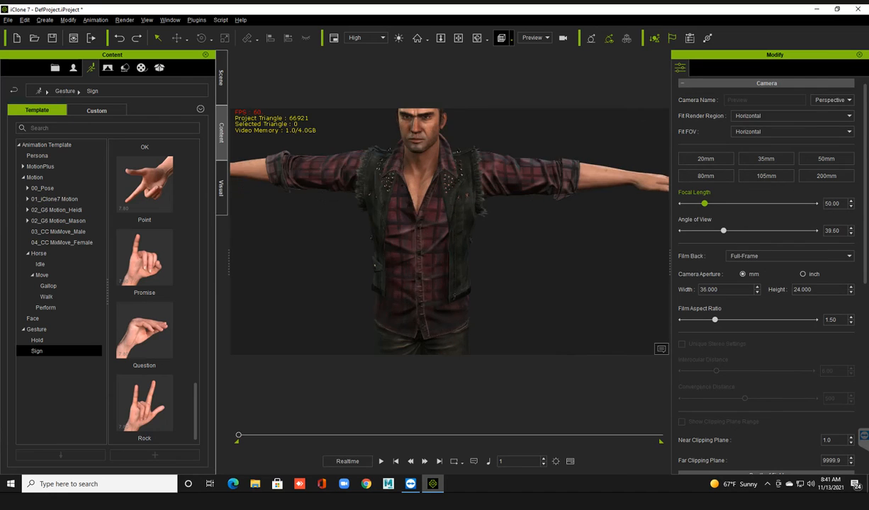
right_drag(449, 231, 467, 231)
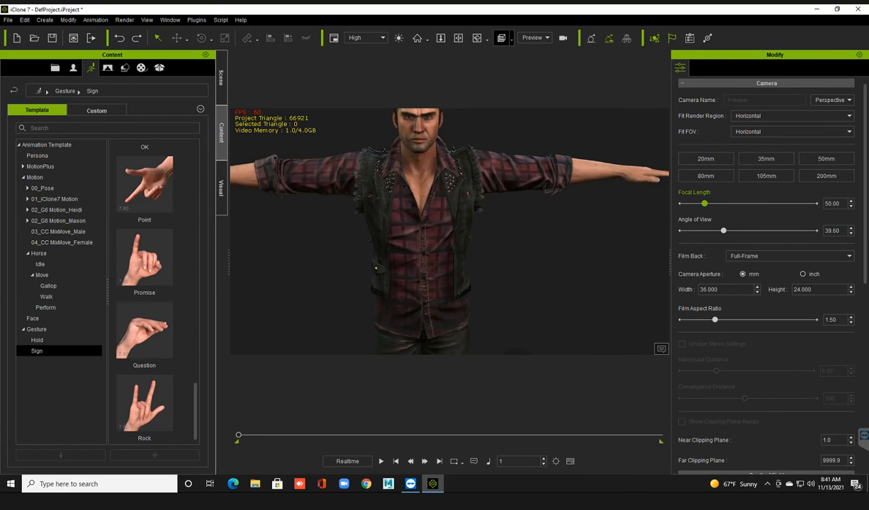
click(440, 225)
click(697, 67)
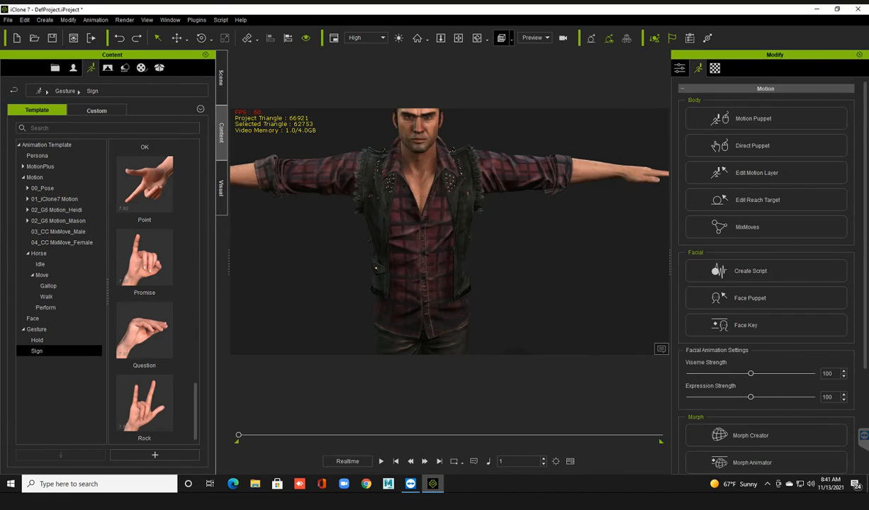
click(748, 227)
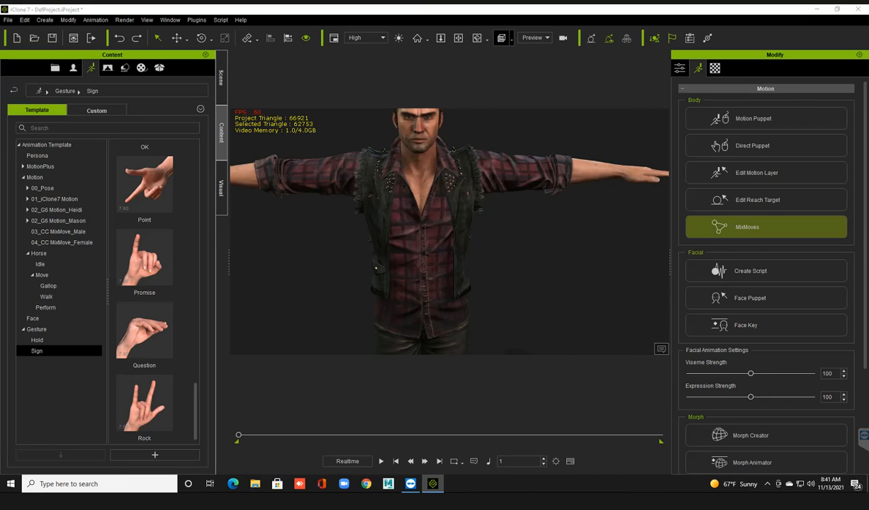
drag(431, 69, 641, 67)
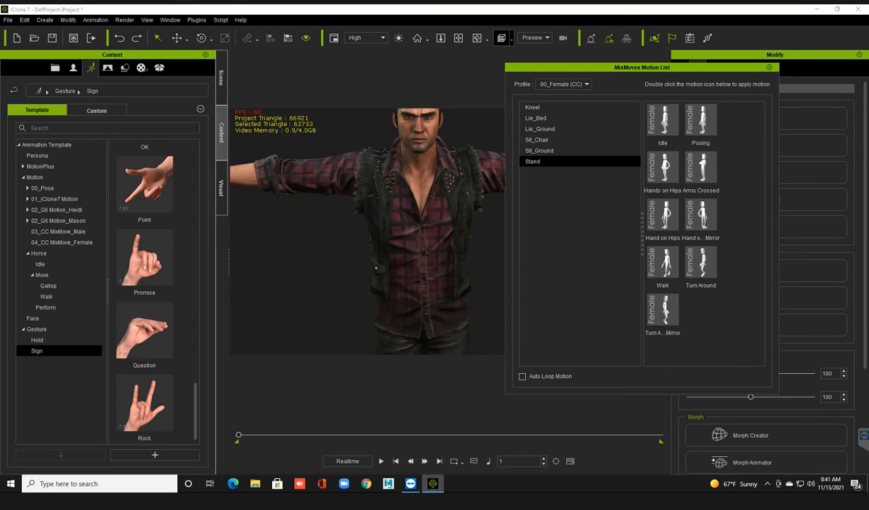
Set the MixMoves profile to 00_Male (CC), apply the Kneel category's Up motion to the avatar, and close the motion list.
click(563, 84)
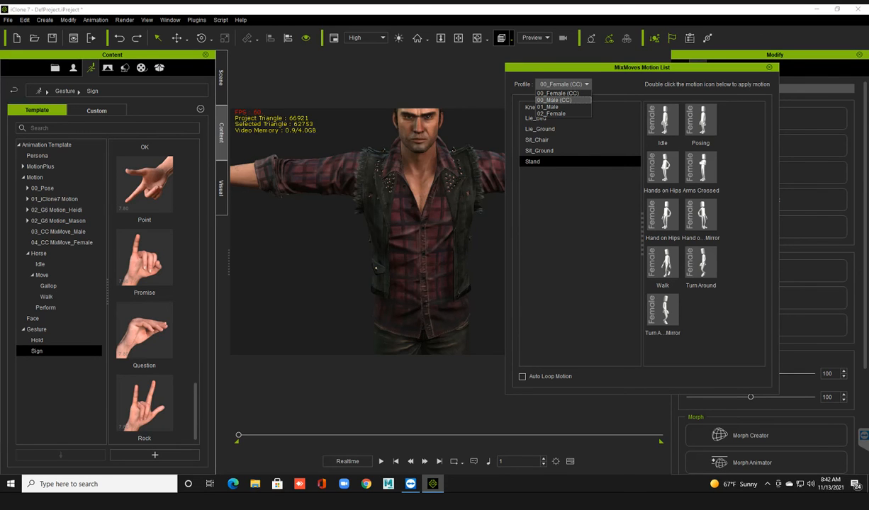
click(554, 101)
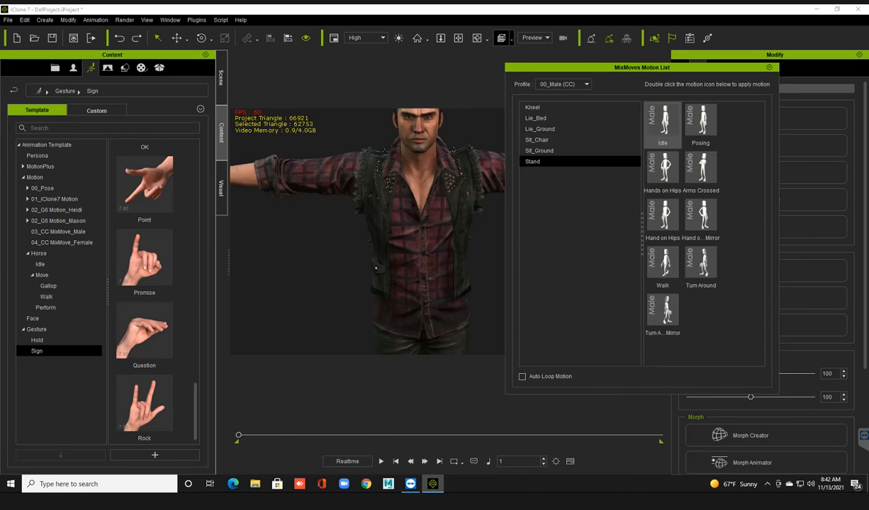
click(538, 107)
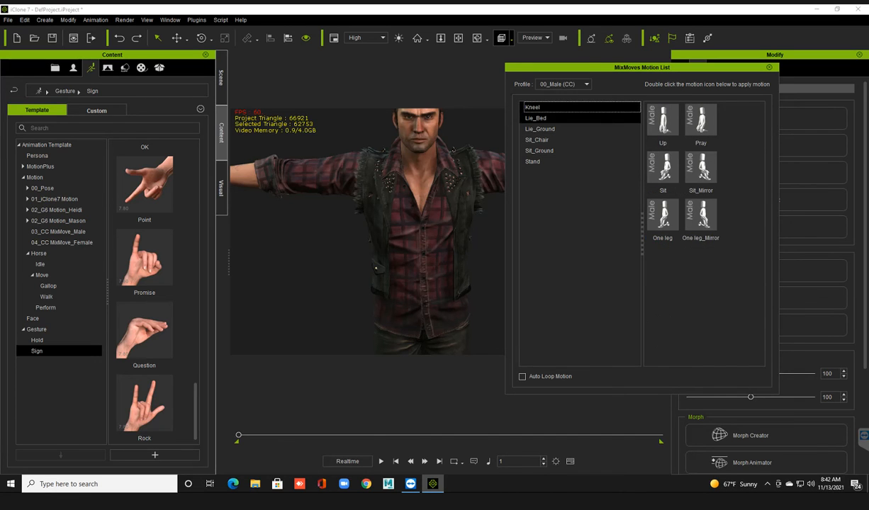
click(662, 124)
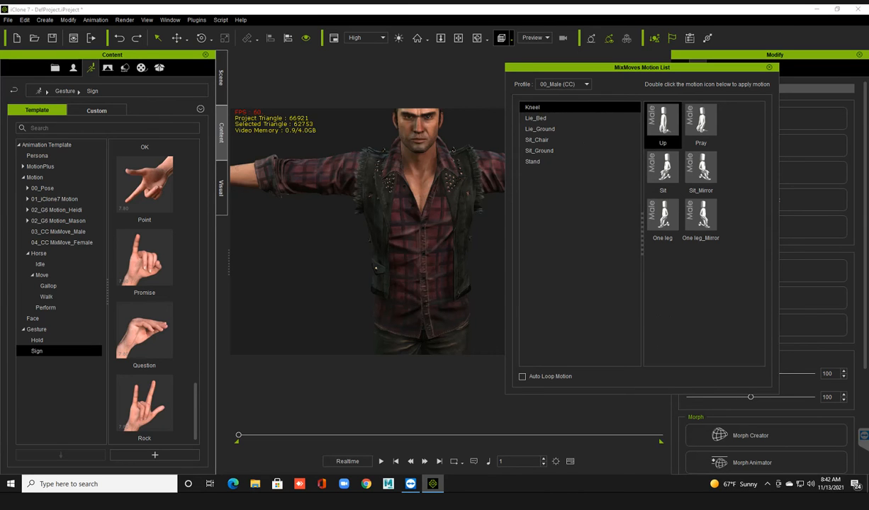
double_click(662, 124)
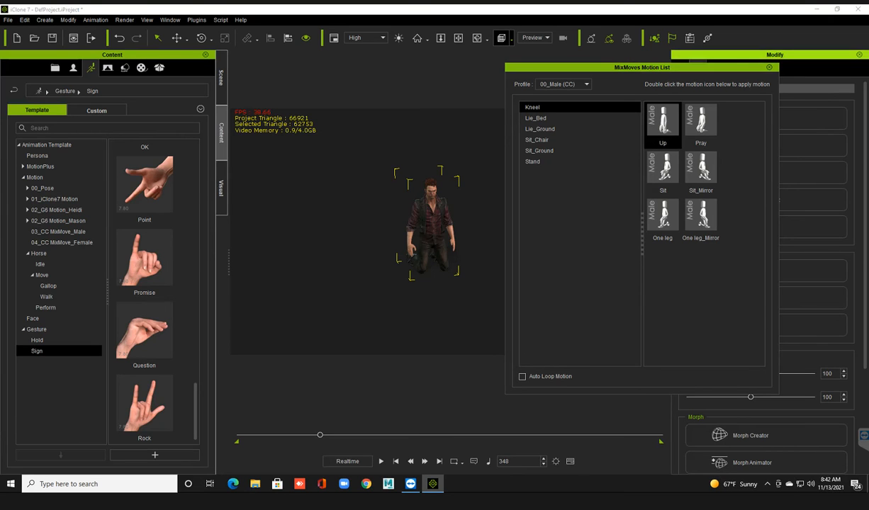
click(769, 67)
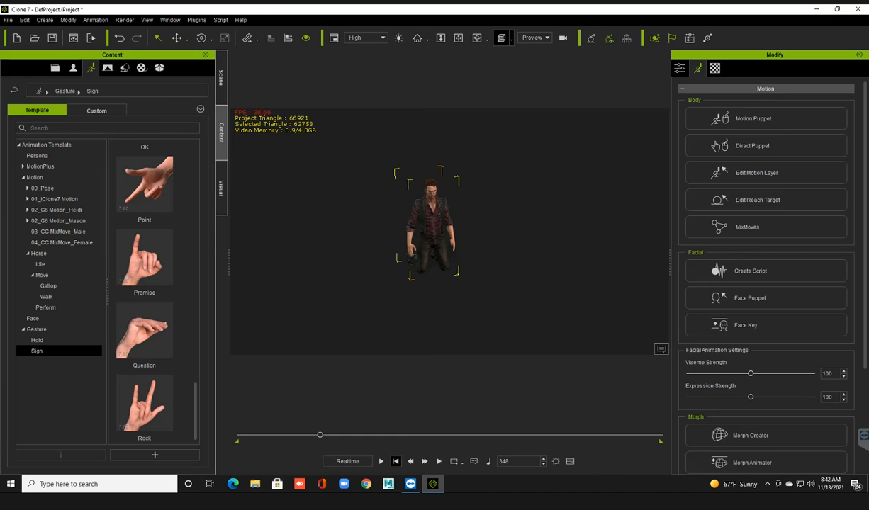
Play the kneeling motion from the start and return to the first frame.
click(395, 462)
key(space)
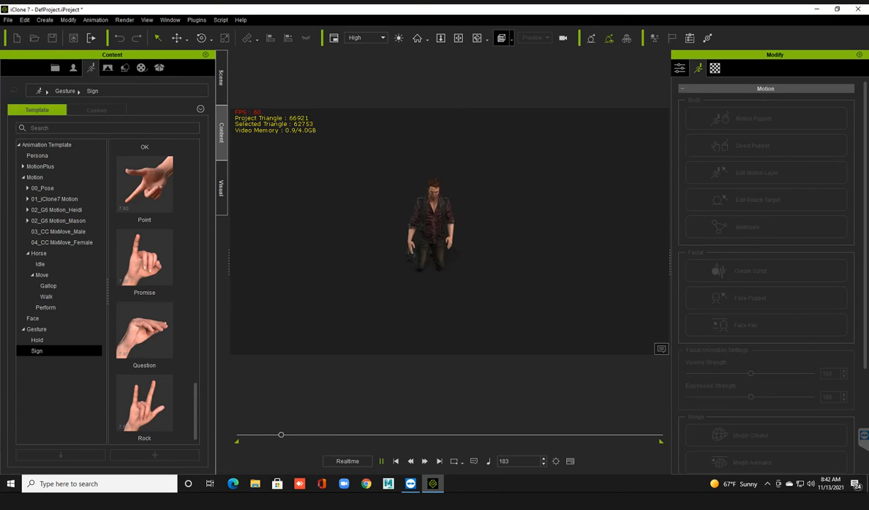
key(space)
click(395, 461)
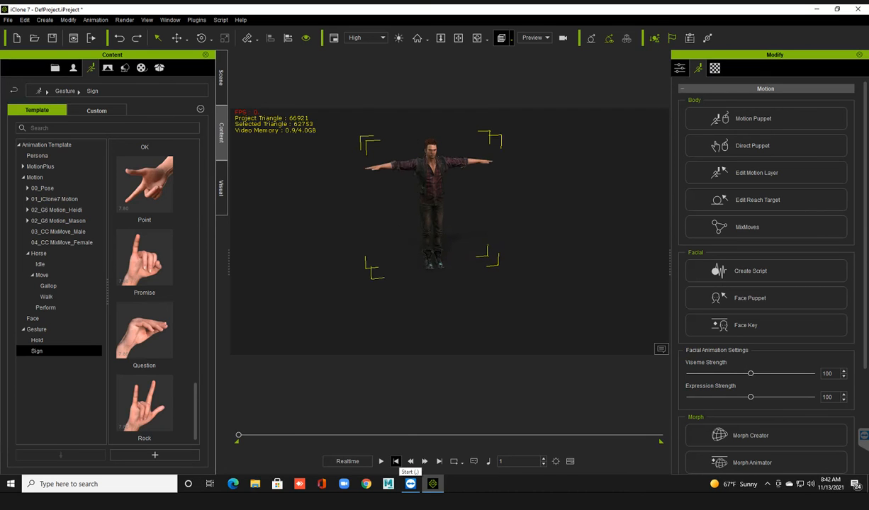
Frame the avatar's face in a close-up front view.
scroll(431, 234, up, 2)
middle_drag(430, 226, 430, 263)
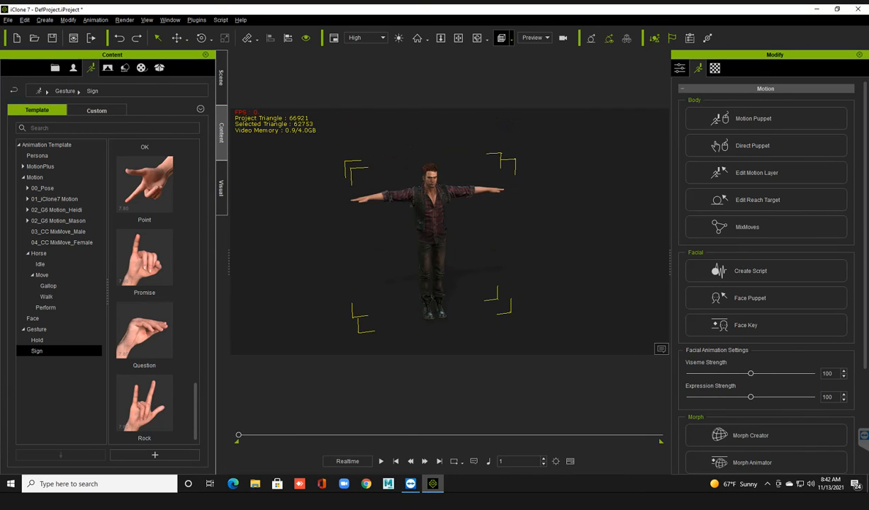
scroll(418, 220, up, 1)
middle_drag(418, 219, 427, 211)
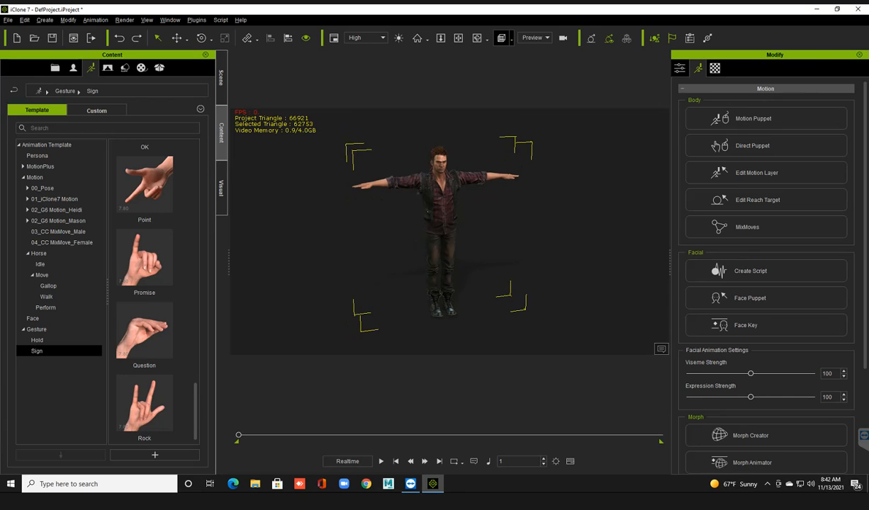
scroll(439, 234, up, 3)
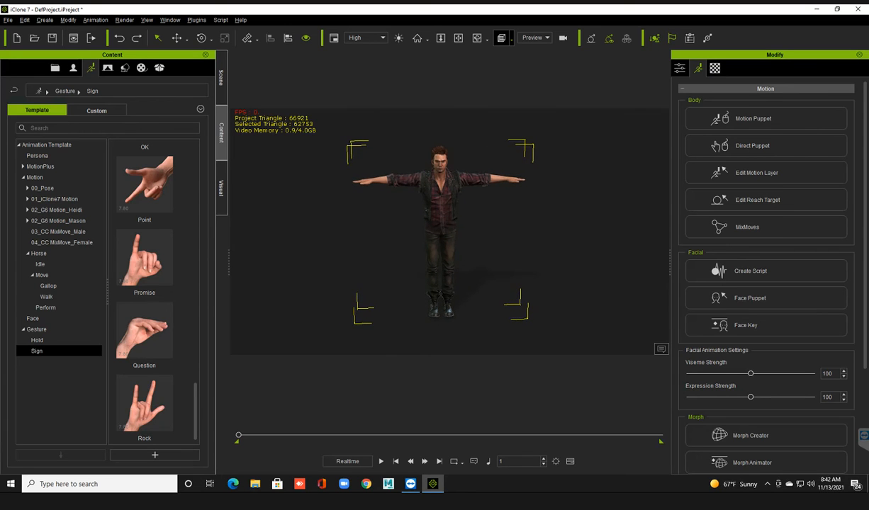
middle_drag(437, 191, 452, 269)
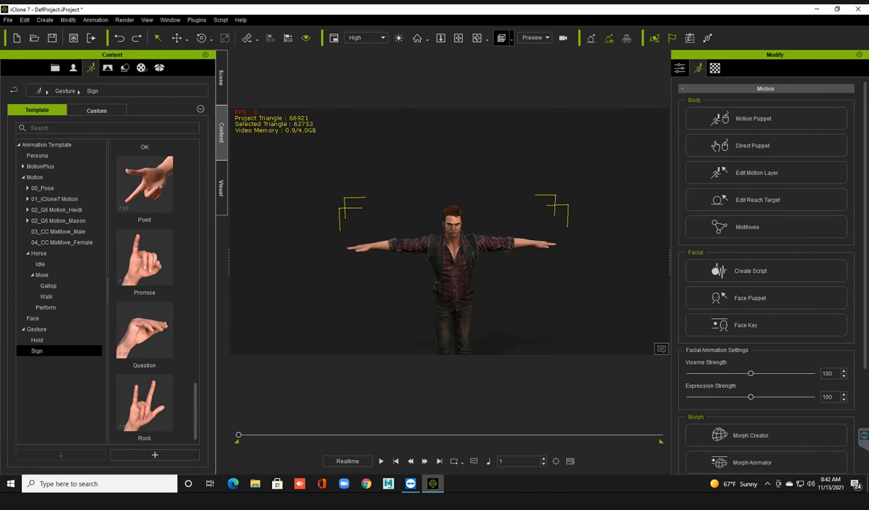
key(j)
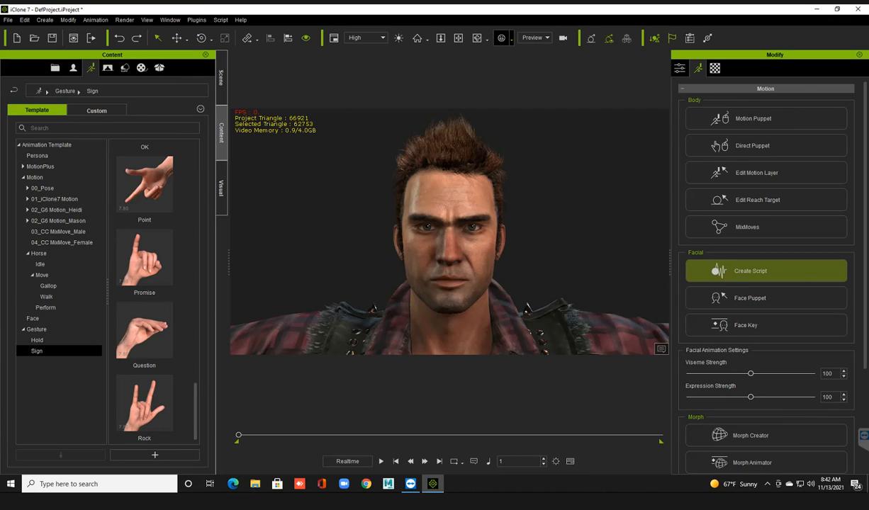
Open Create Script, move its window off the face, and try Record Voice as the voice source.
click(750, 271)
drag(431, 150, 252, 66)
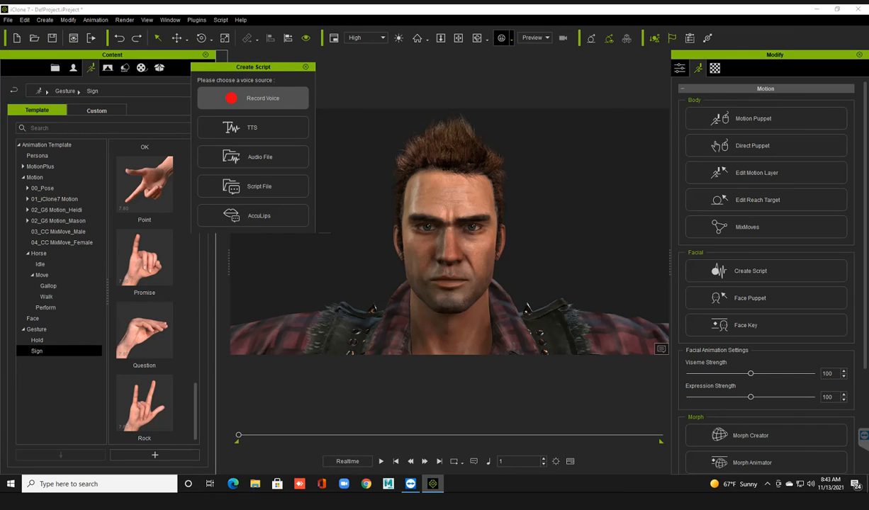
click(253, 98)
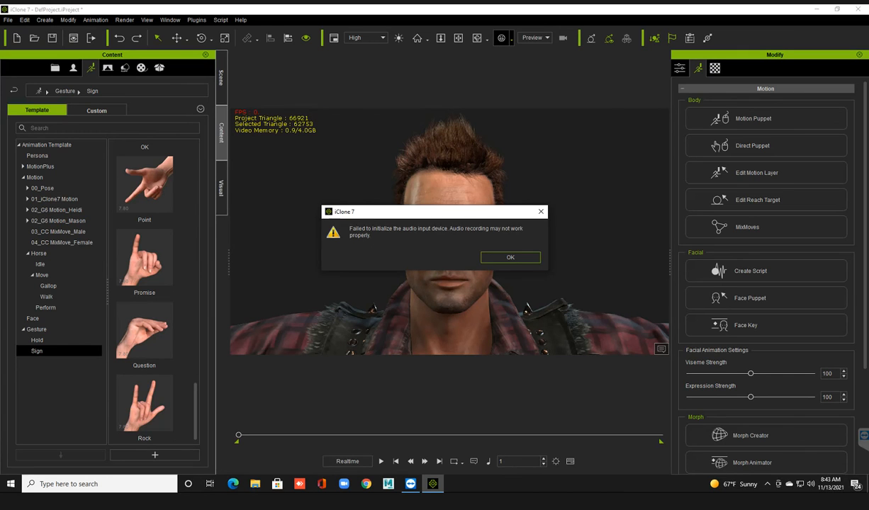
click(511, 257)
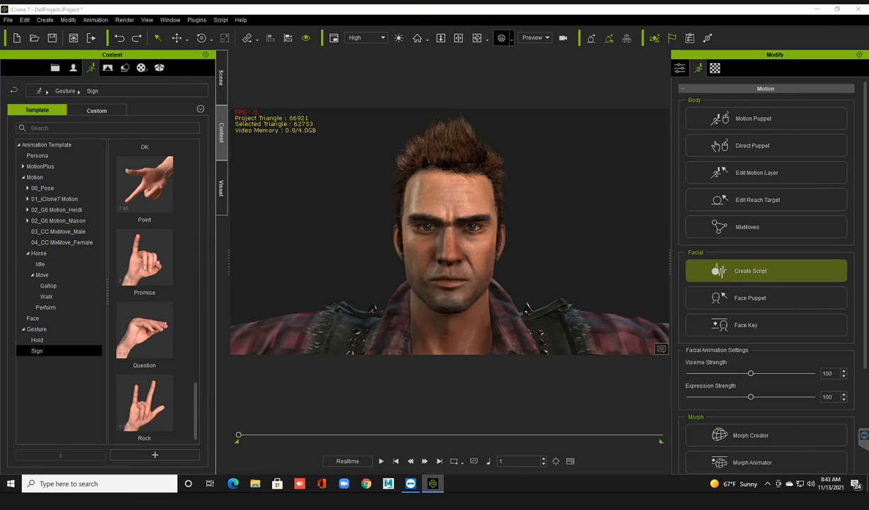
Choose TTS as the Create Script voice source, move the editor off the face, and enter the text "Hello".
click(749, 271)
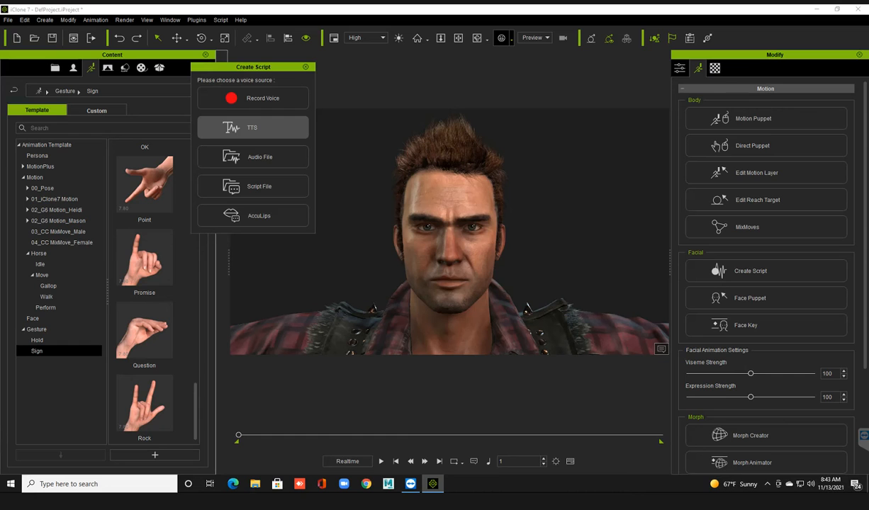
click(252, 127)
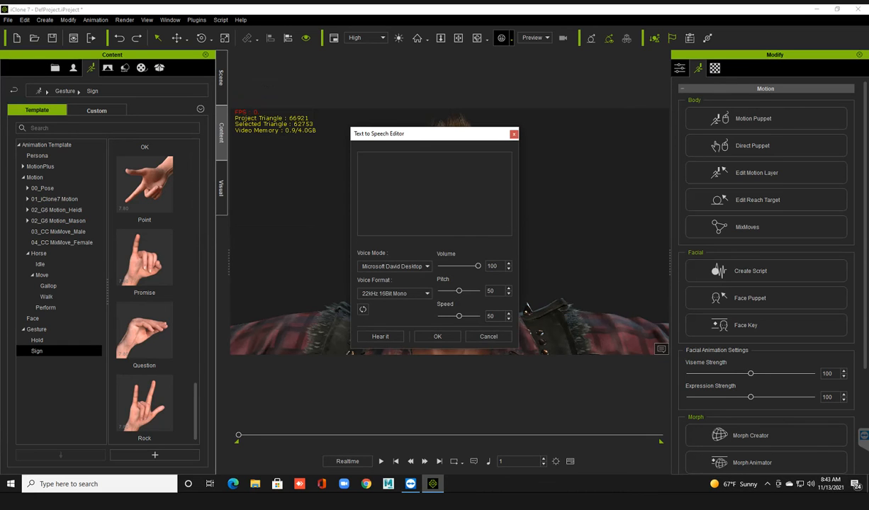
drag(393, 133, 239, 80)
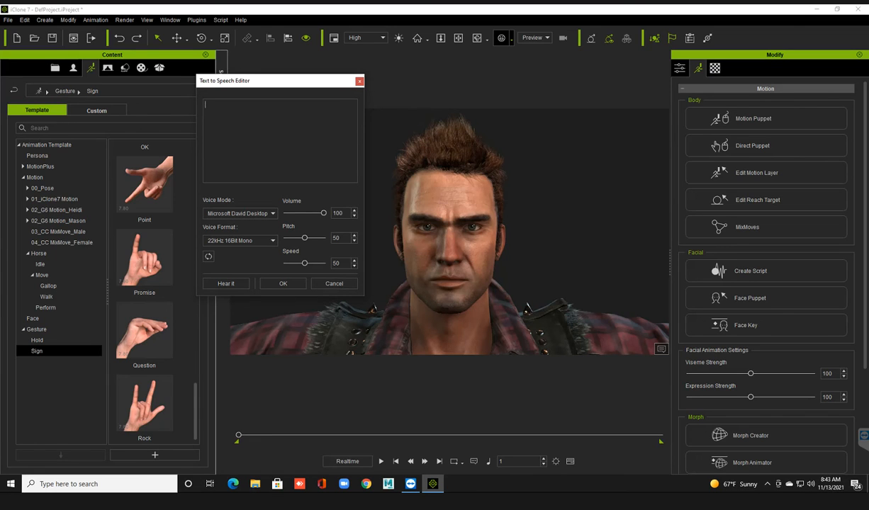
text(Hello)
Preview the Microsoft David Desktop voice at speed 11 and again at speed 10.
drag(304, 263, 289, 263)
click(225, 283)
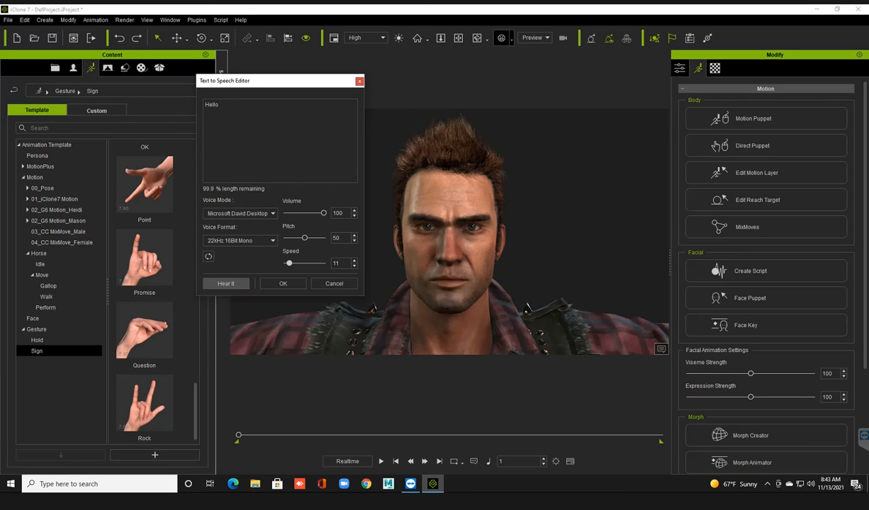
click(225, 284)
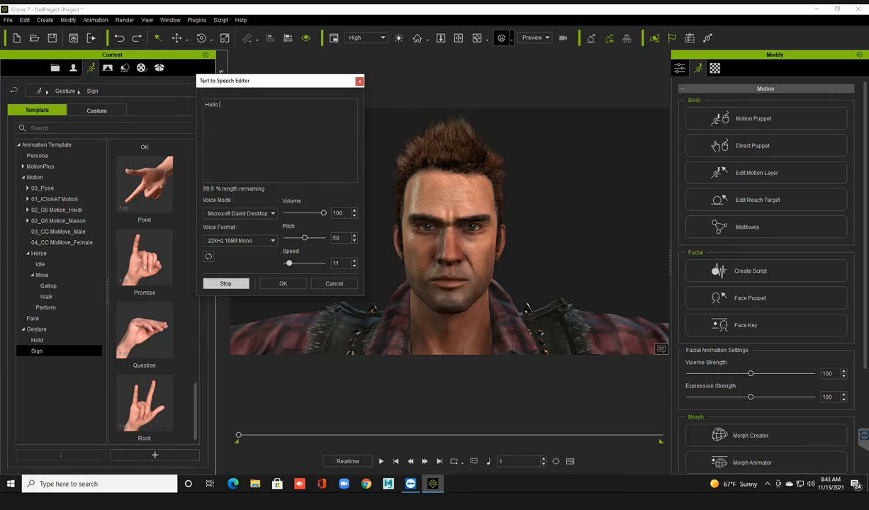
drag(289, 263, 289, 262)
click(225, 283)
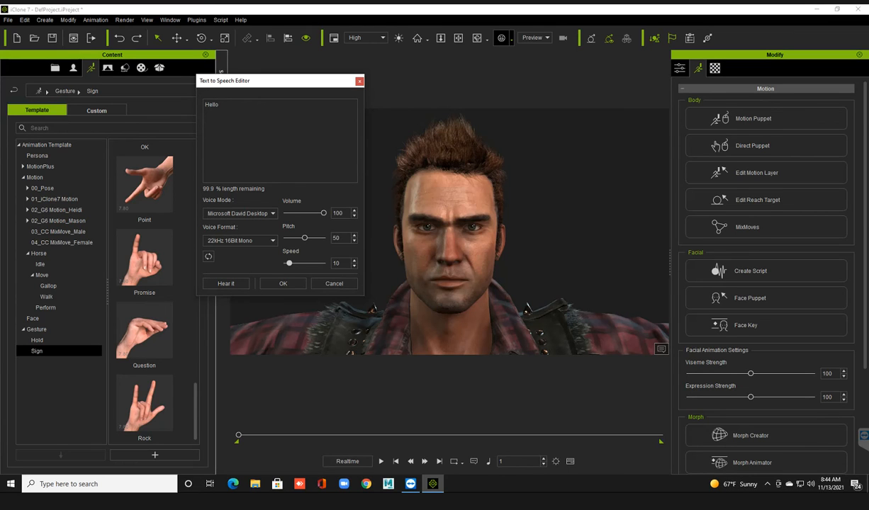
Switch the voice mode to Microsoft Zira Desktop and preview the speech.
click(240, 214)
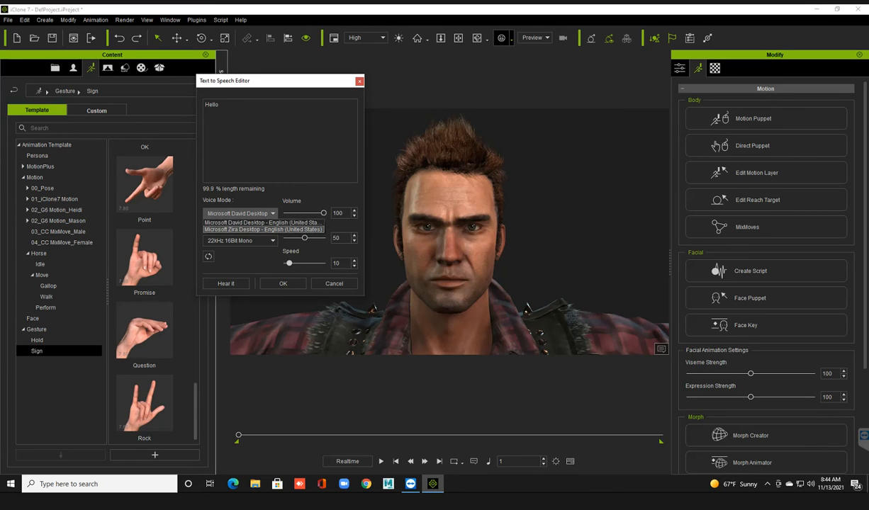
click(263, 229)
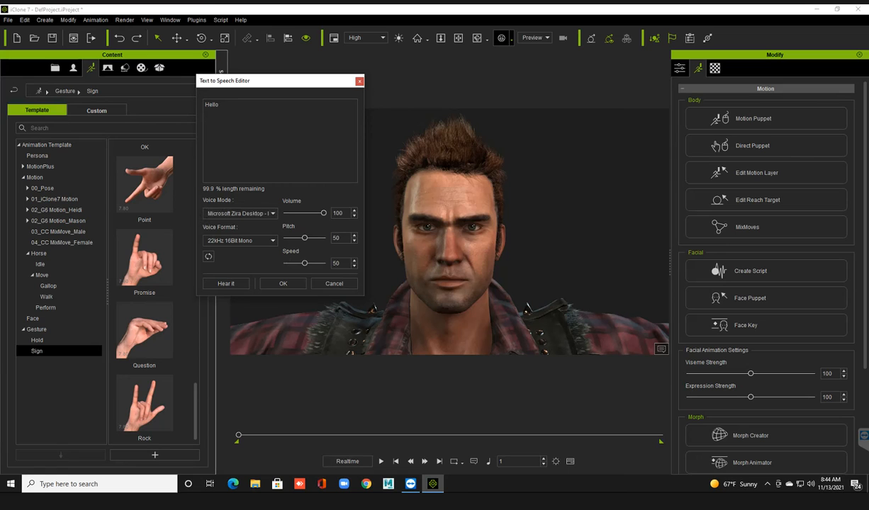
click(226, 283)
Set the voice mode to Microsoft David Desktop and the voice format to 22kHz 16Bit Mono.
click(239, 213)
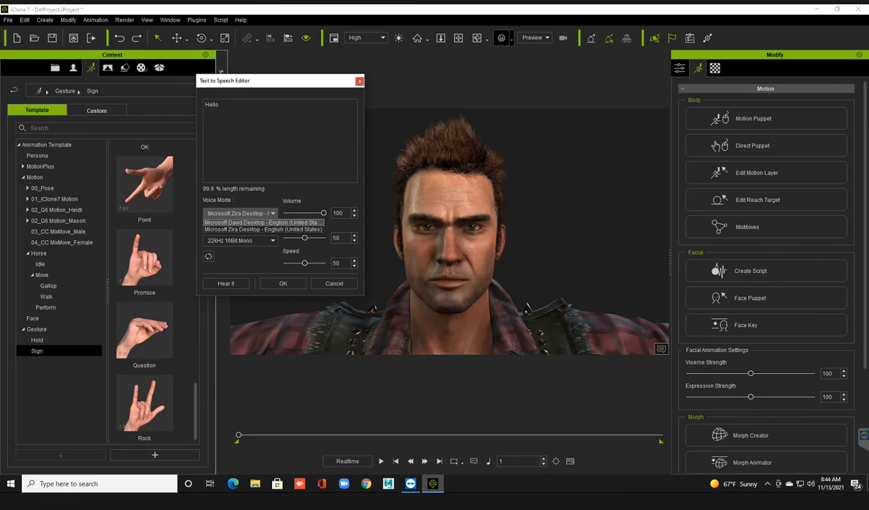
click(248, 222)
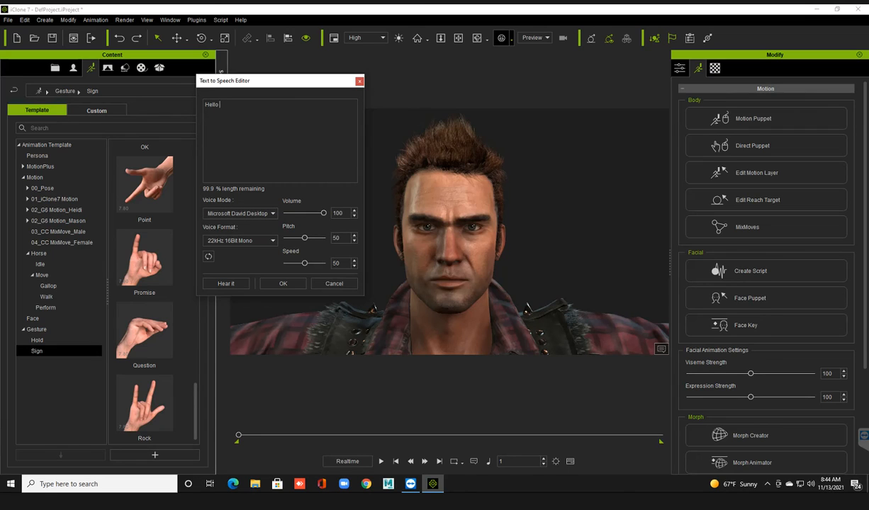
click(239, 240)
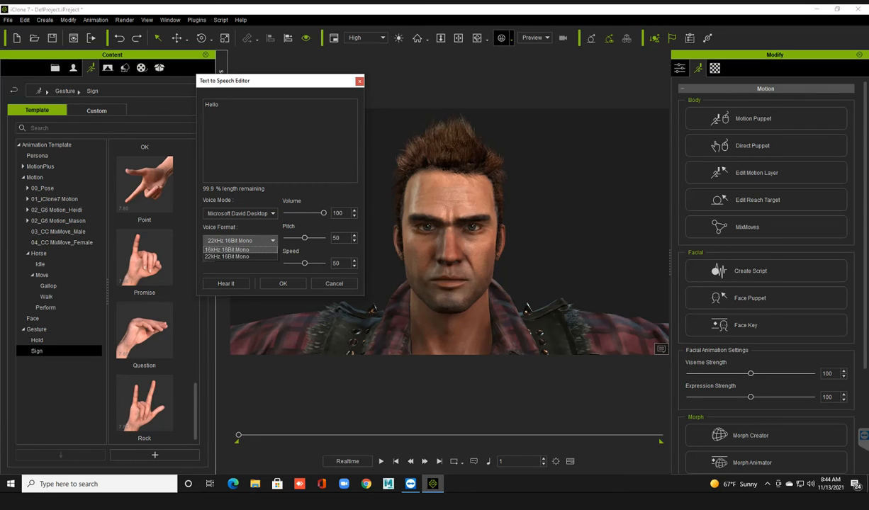
click(227, 256)
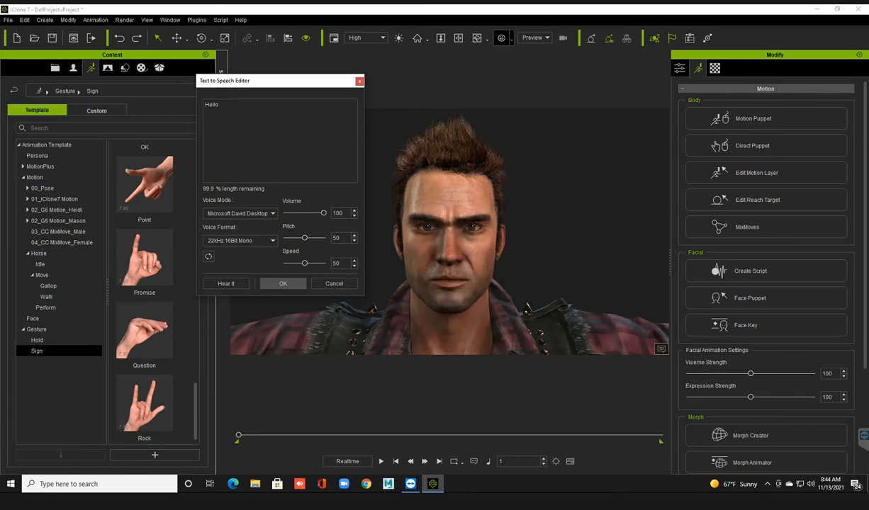
Set the speech speed to 5 and generate the text-to-speech script for the avatar.
drag(305, 263, 289, 263)
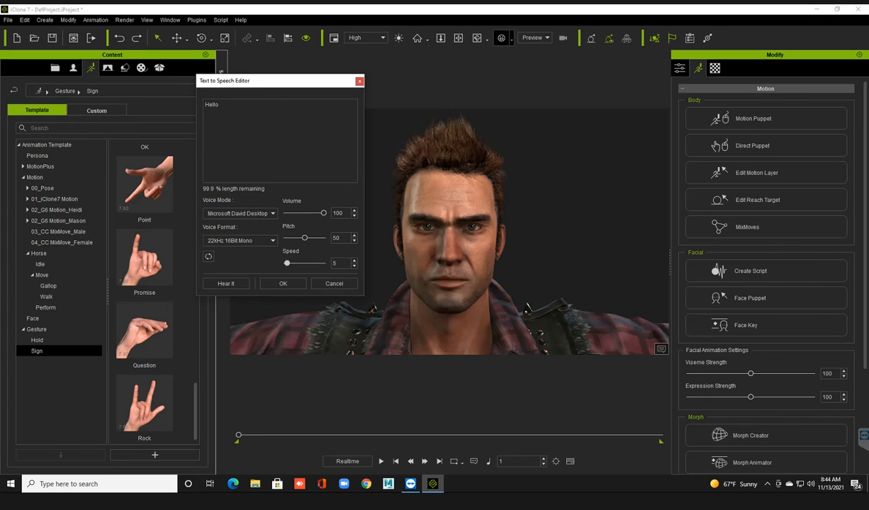
click(283, 283)
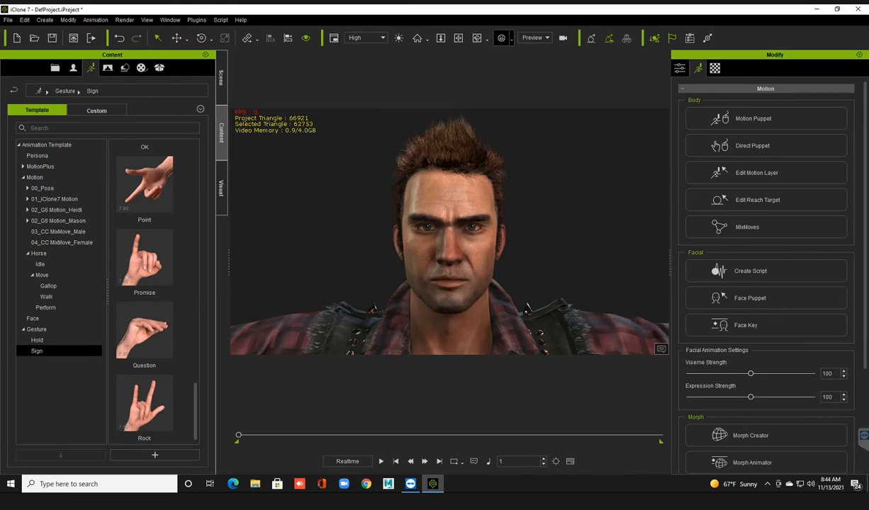
Show the timeline, enlarged and zoomed out to the full project length, and expand the avatar's Motion track.
key(F3)
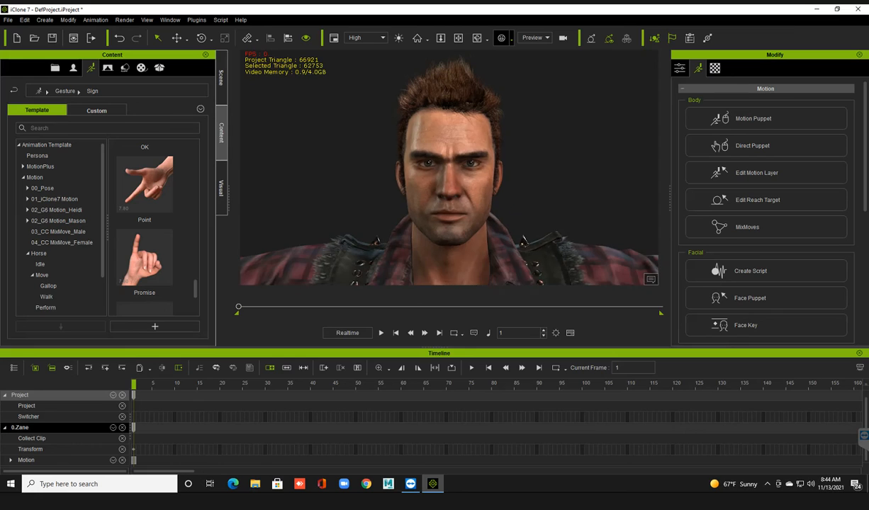
drag(435, 336, 435, 327)
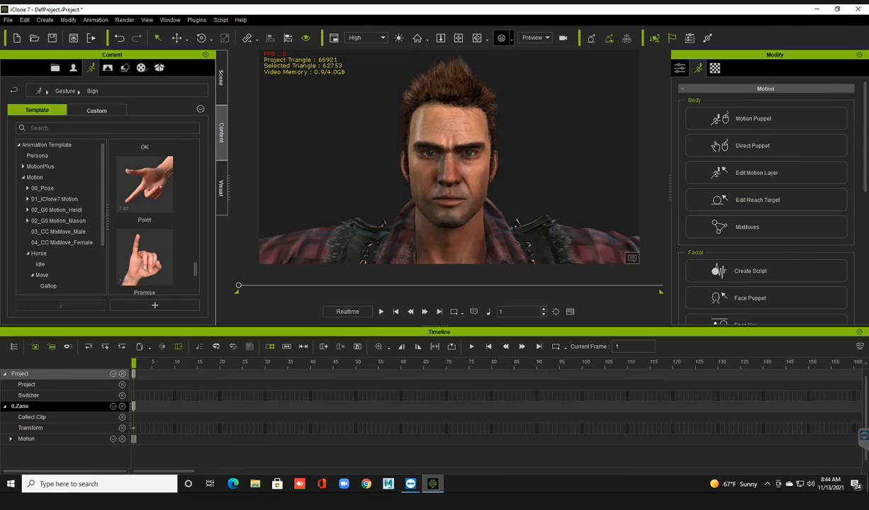
scroll(449, 157, down, 5)
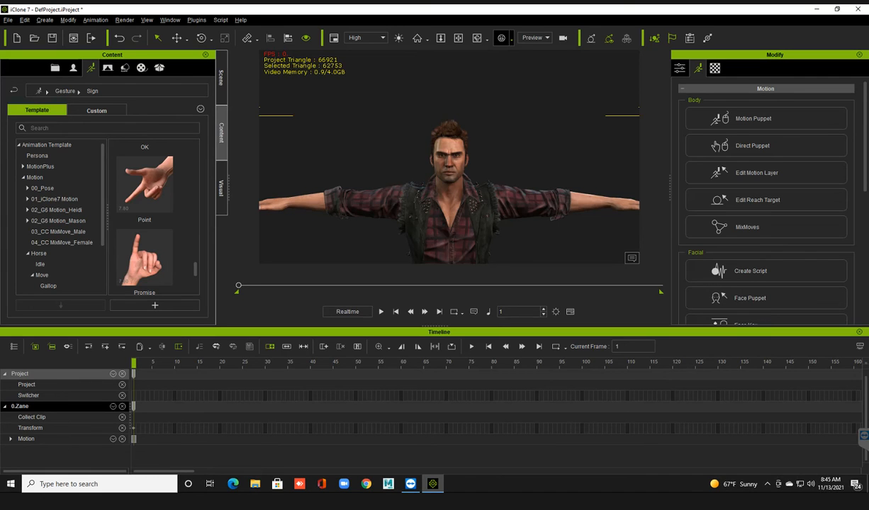
ctrl+scroll(496, 411, down, 5)
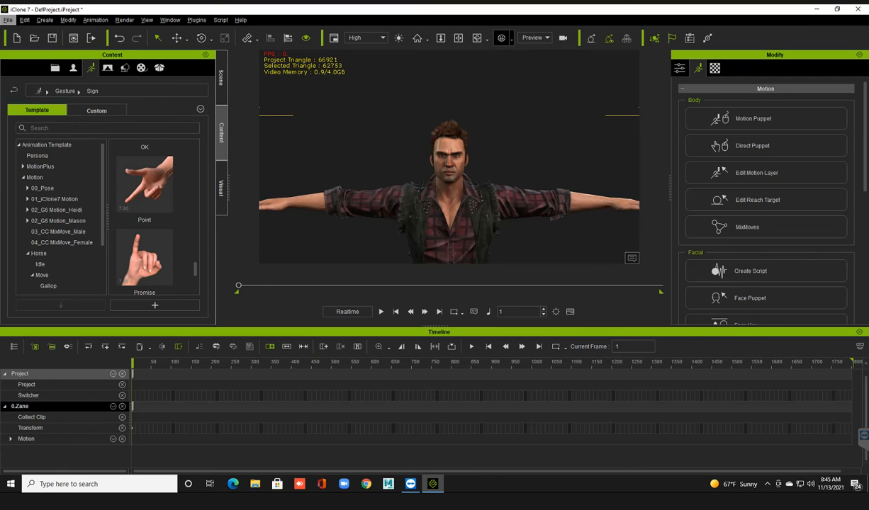
alt+scroll(496, 404, down, 2)
alt+scroll(496, 404, down, 3)
click(112, 439)
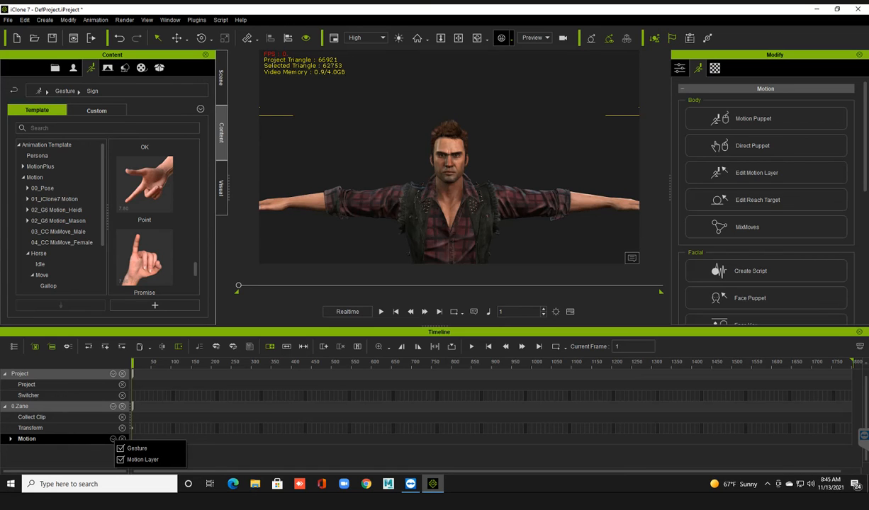
click(10, 439)
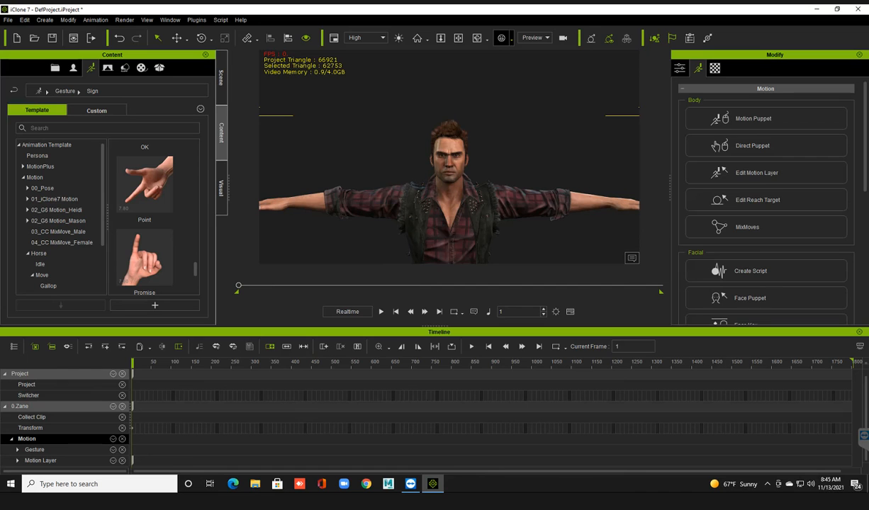
Play the avatar's speech animation briefly and return the playhead to the first frame.
key(space)
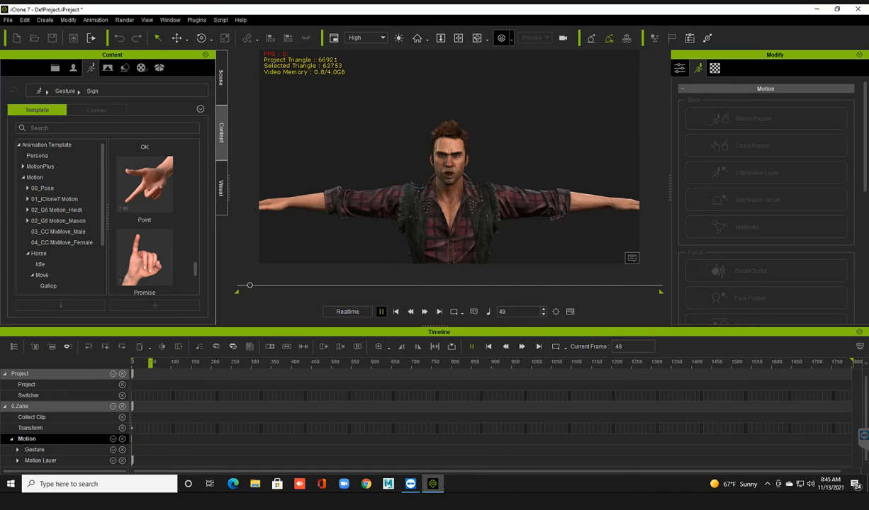
key(space)
key(Home)
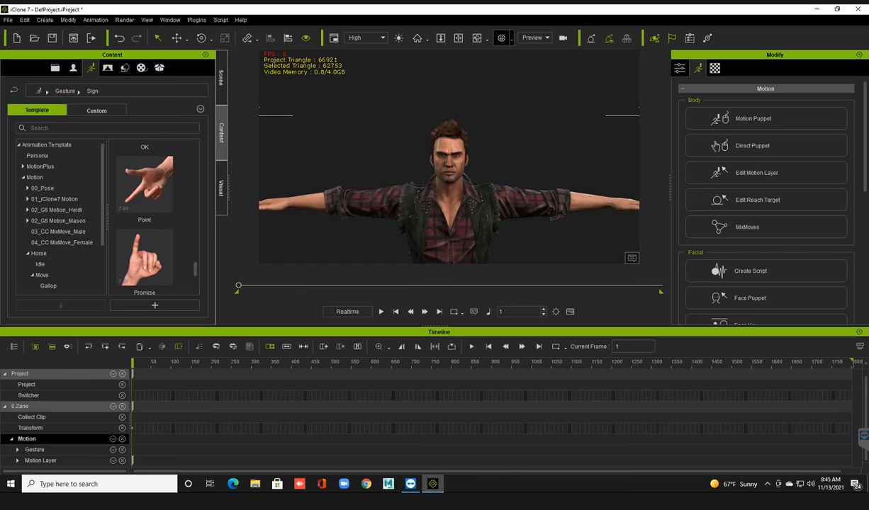
Add CC_Base_Teeth to the objects listed in the timeline, move the playhead to frame 238 and select the avatar's Transform track.
click(13, 347)
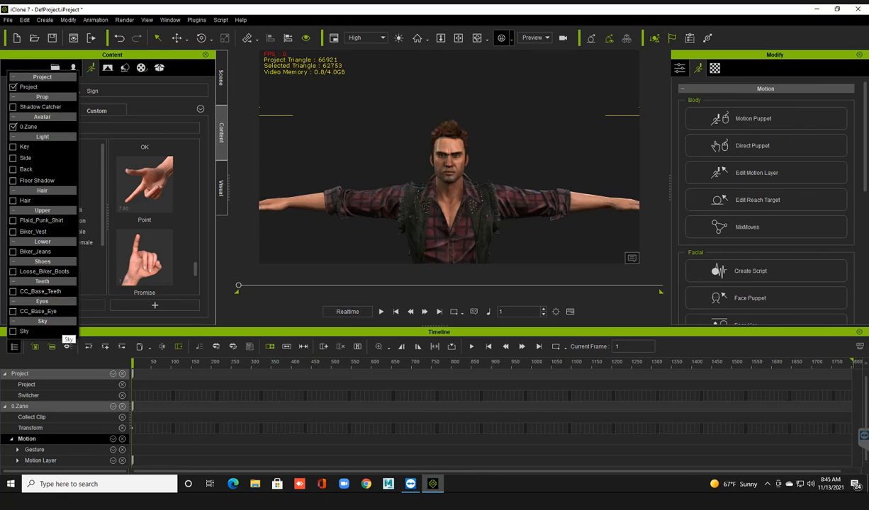
click(13, 291)
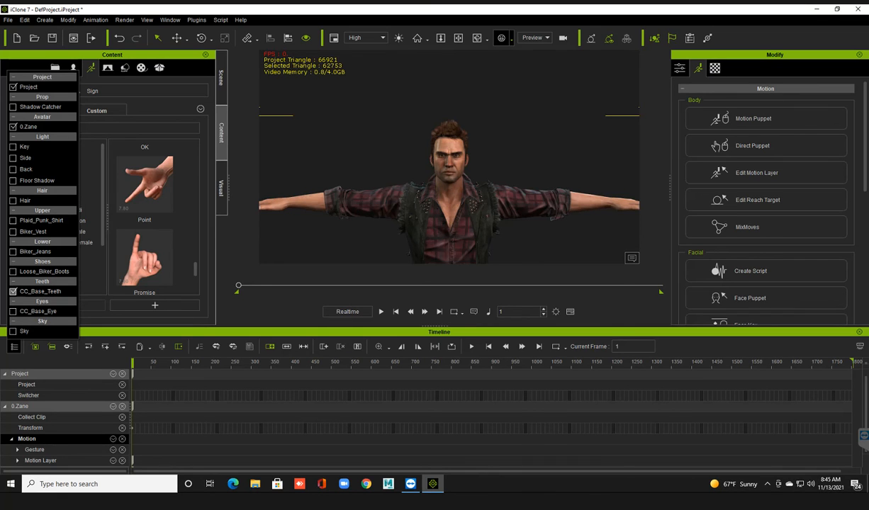
click(226, 395)
click(226, 363)
click(30, 428)
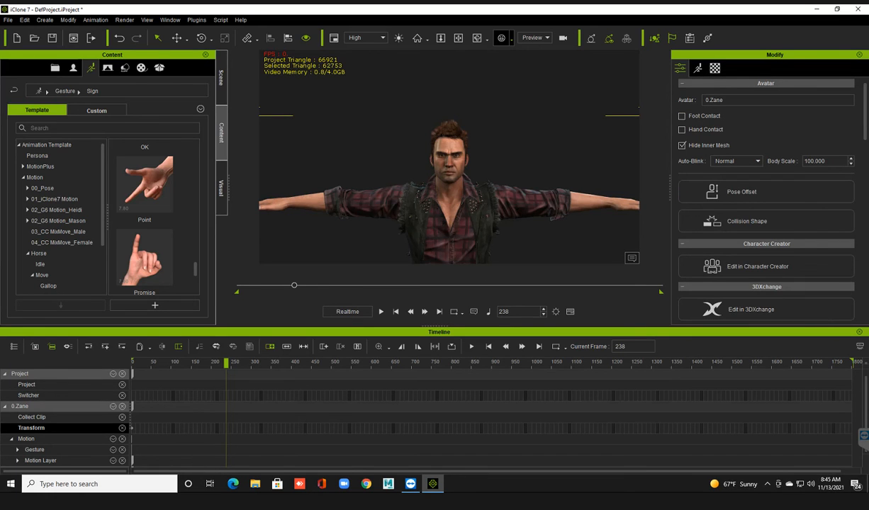
Show the avatar's Reach, Viseme, Expression, Constraint, Visible, Material, Sound and Spring tracks in the timeline.
click(113, 406)
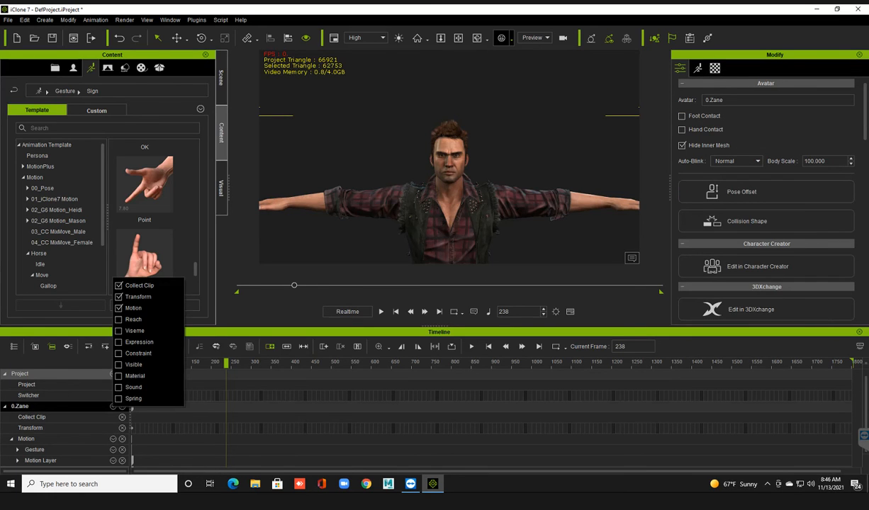
click(118, 364)
click(118, 375)
click(119, 319)
click(118, 330)
click(119, 341)
click(119, 353)
click(118, 398)
click(211, 418)
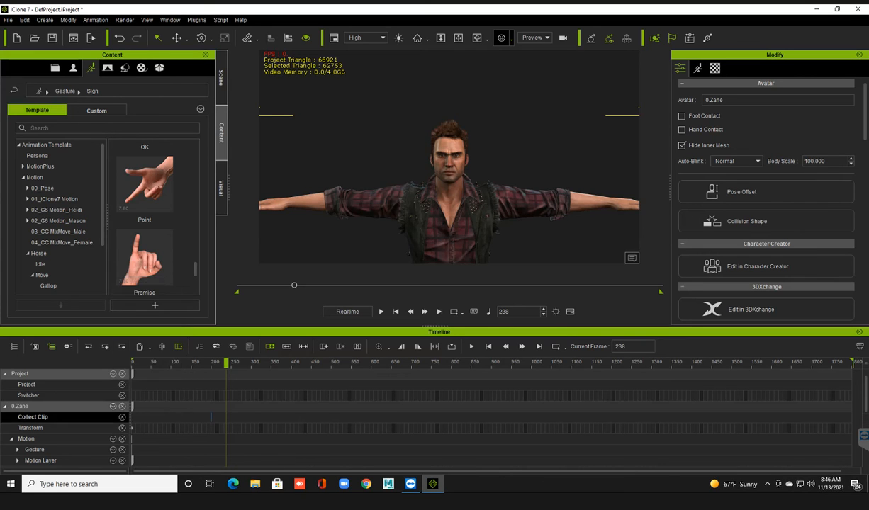
Move the playhead to frame 186, where the viseme clip ends, and mark it as the end of the playback range.
double_click(211, 418)
scroll(211, 417, down, 4)
scroll(211, 417, up, 4)
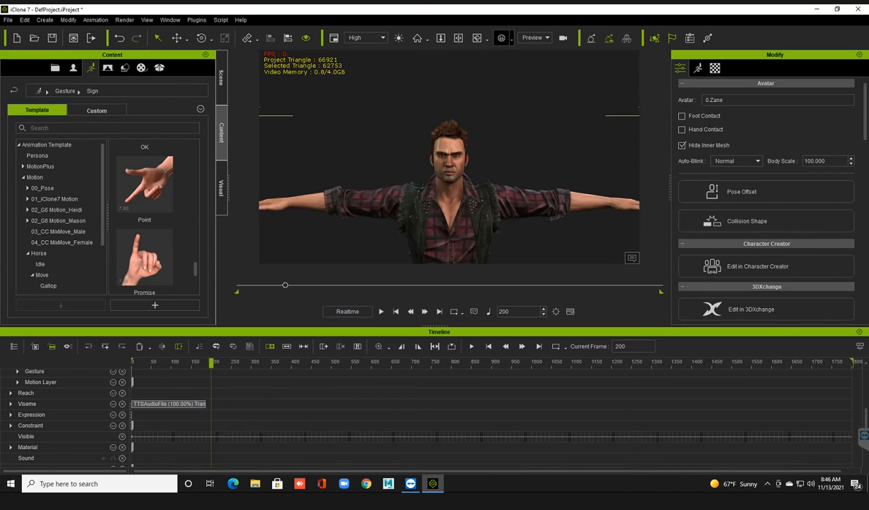
drag(211, 363, 205, 363)
drag(206, 363, 205, 362)
click(417, 346)
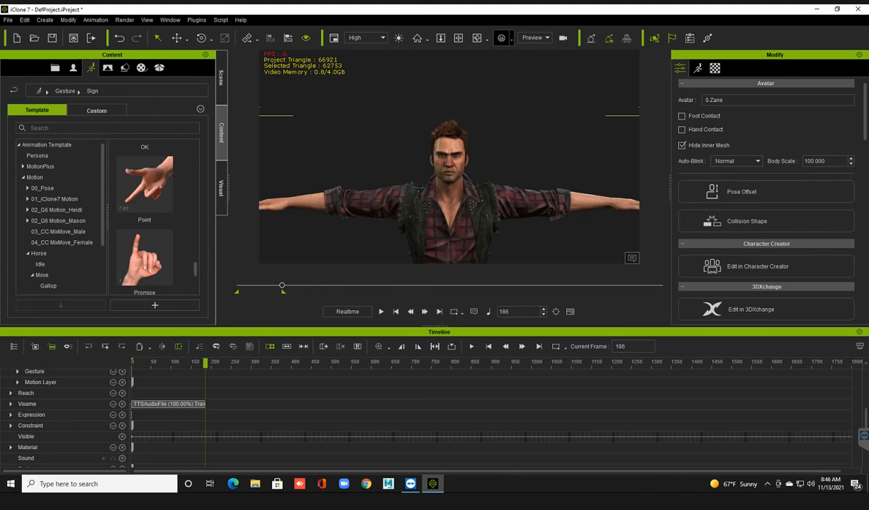
Play the marked range from its first frame and restore the range's end to the project's last frame.
drag(236, 292, 261, 291)
click(395, 312)
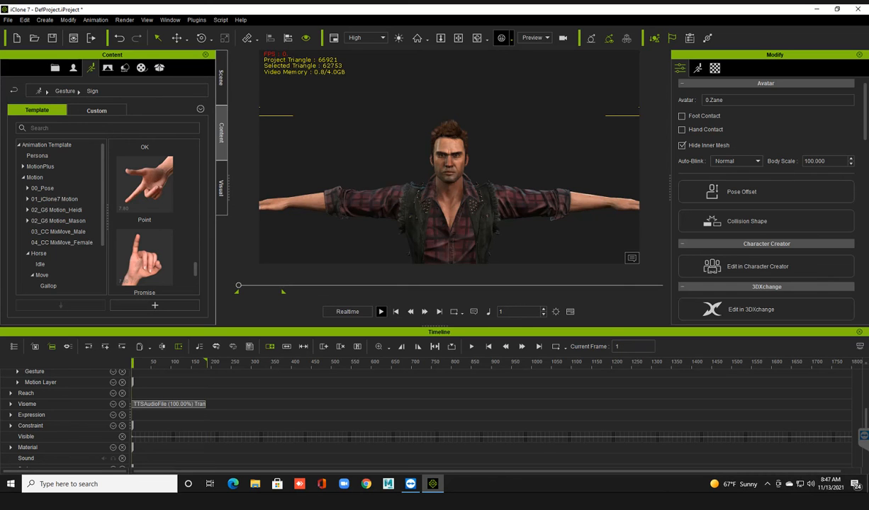
click(380, 312)
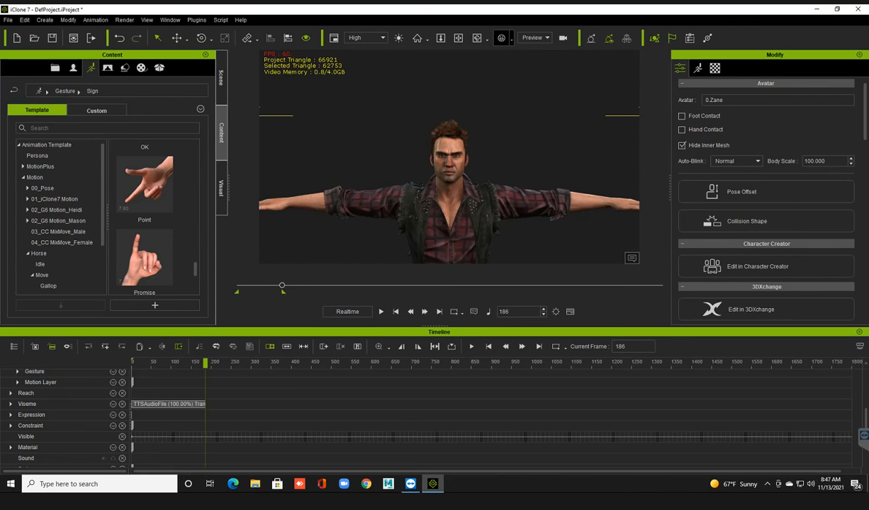
drag(284, 291, 662, 291)
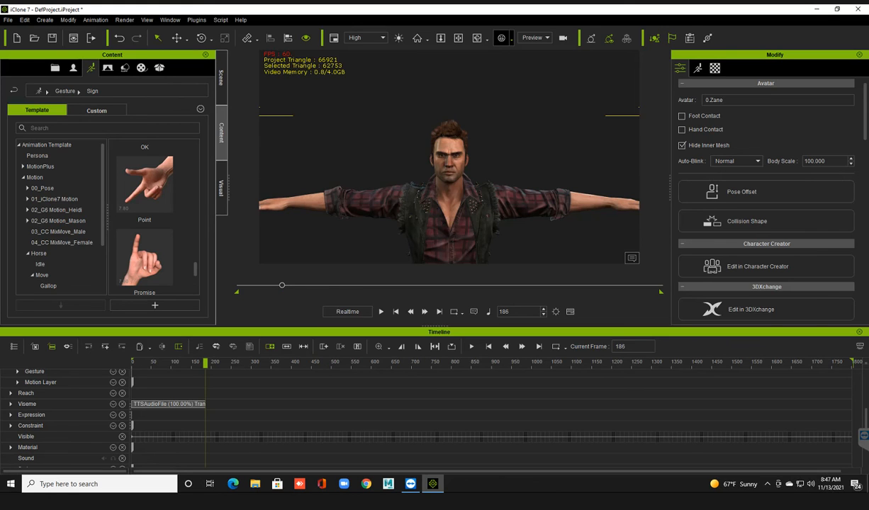
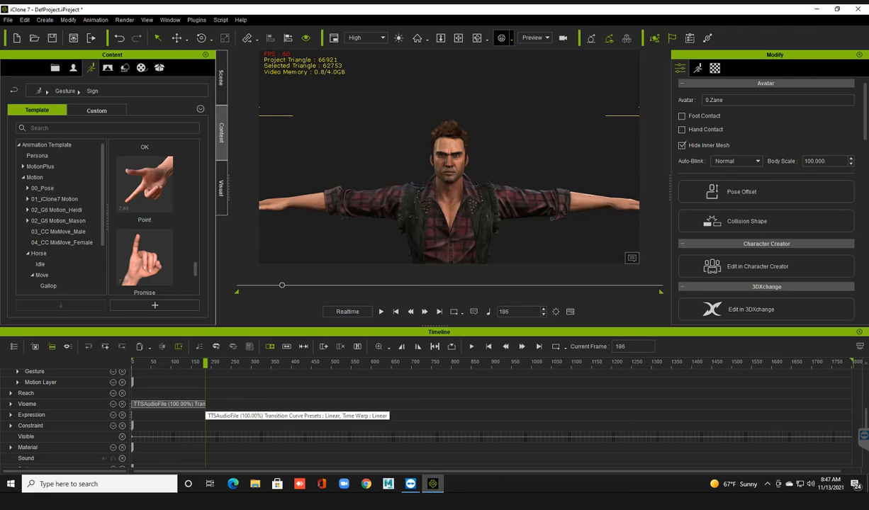
Loop the viseme clip by extending its end to about frame 1280, and shorten it back to a single pass ending at frame 186.
drag(204, 404, 646, 404)
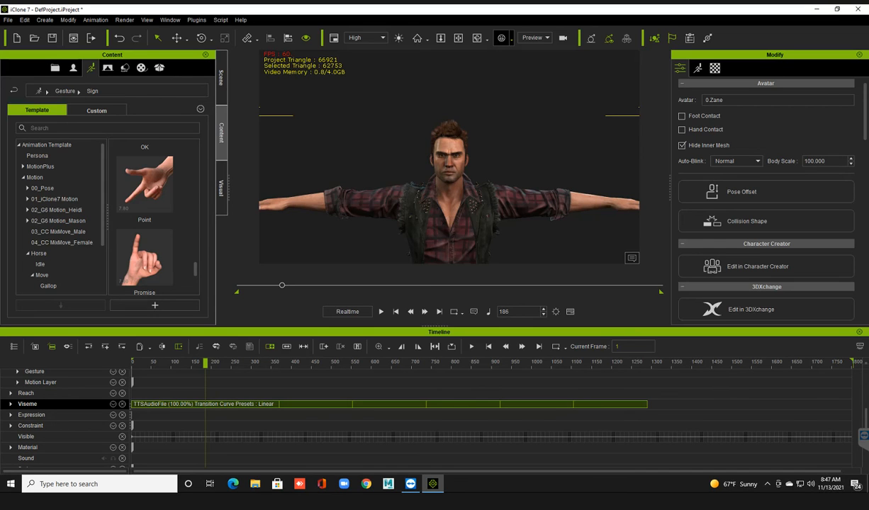
drag(647, 404, 279, 404)
click(266, 362)
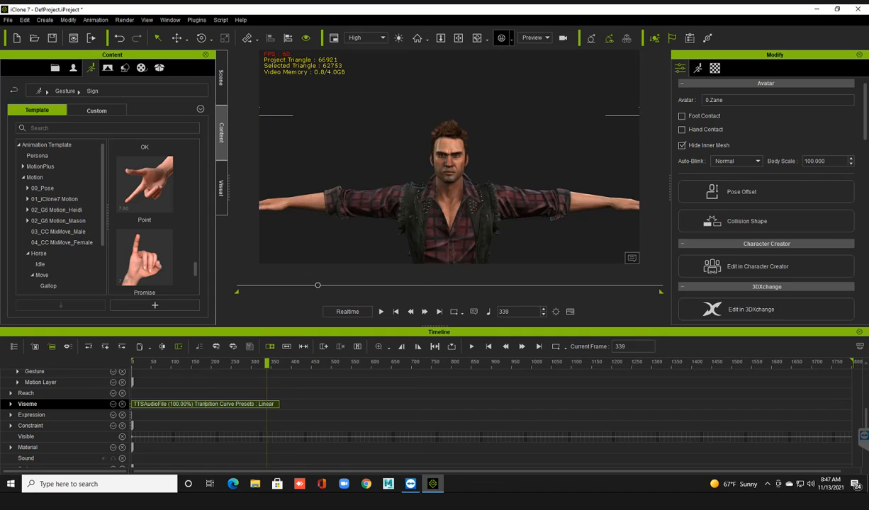
drag(278, 404, 219, 404)
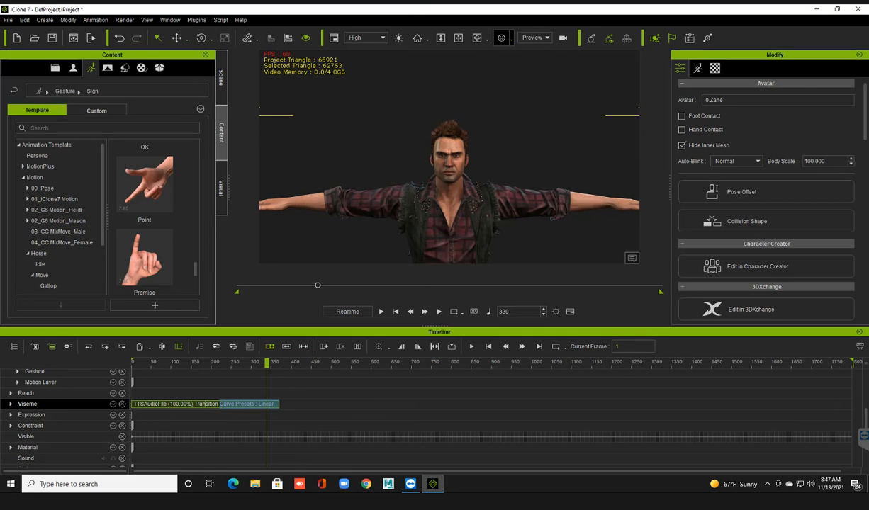
click(219, 404)
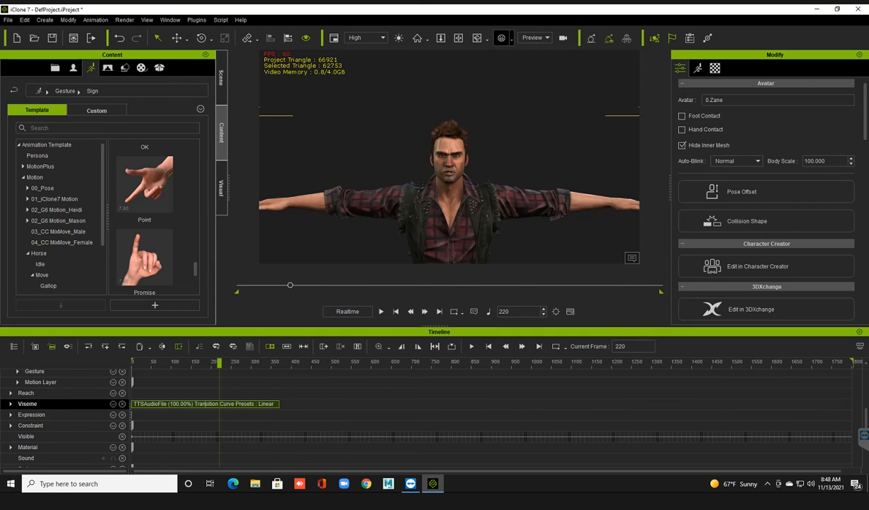
click(278, 404)
drag(278, 403, 206, 404)
Stretch the end of the viseme clip to frame 402 so its speed is 46.13%.
click(136, 363)
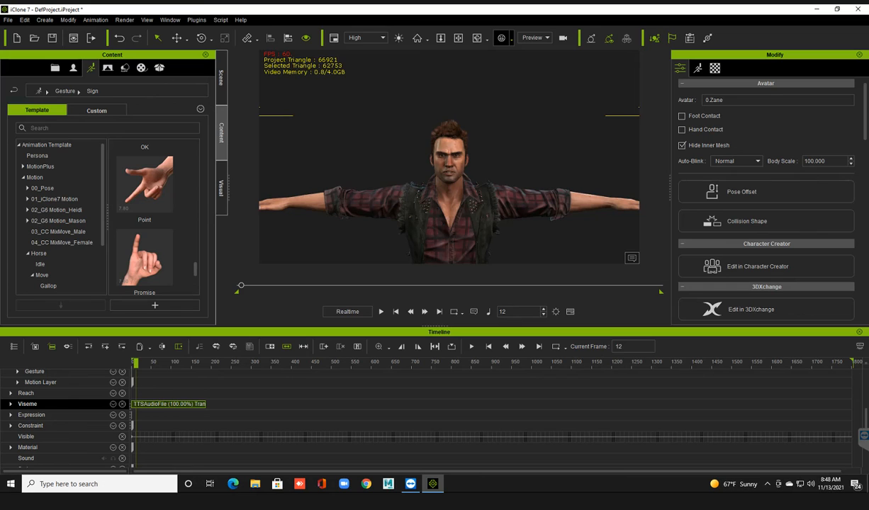
drag(206, 403, 212, 403)
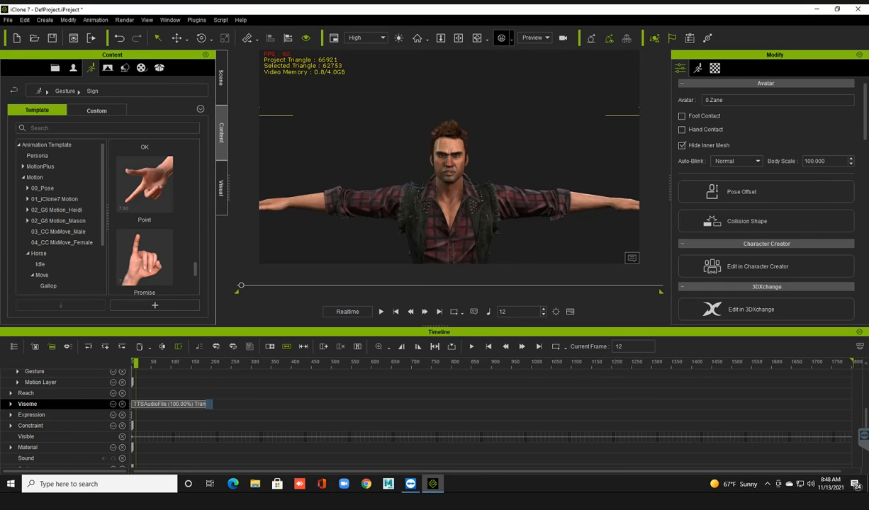
click(219, 403)
drag(205, 404, 292, 404)
click(291, 404)
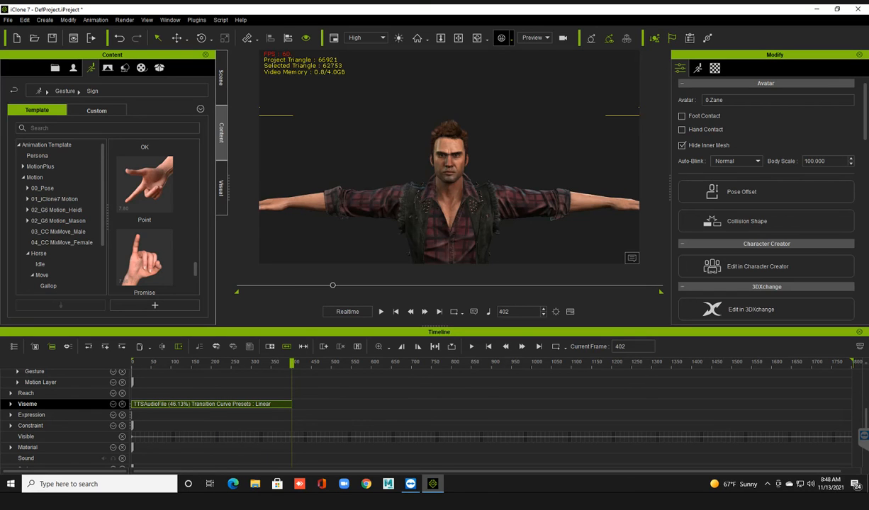
Play the slowed viseme clip from the first frame and undo its speed change.
drag(292, 363, 133, 363)
click(381, 311)
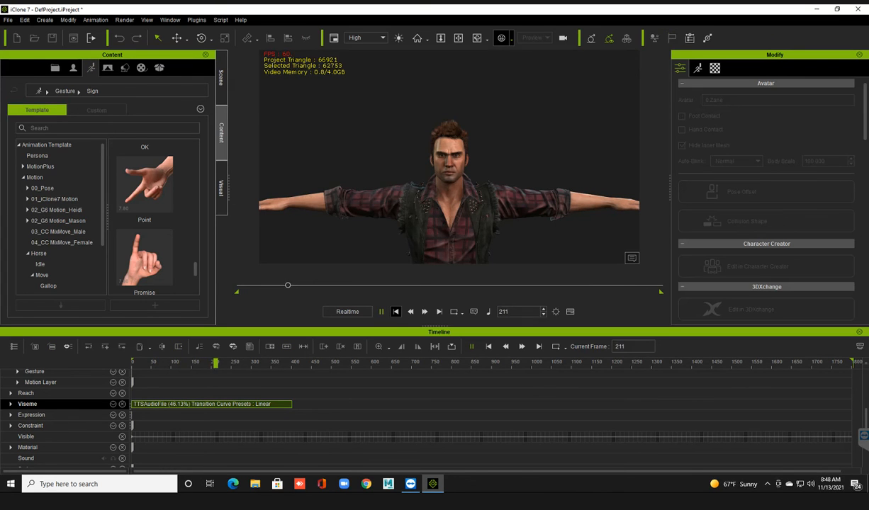
click(396, 311)
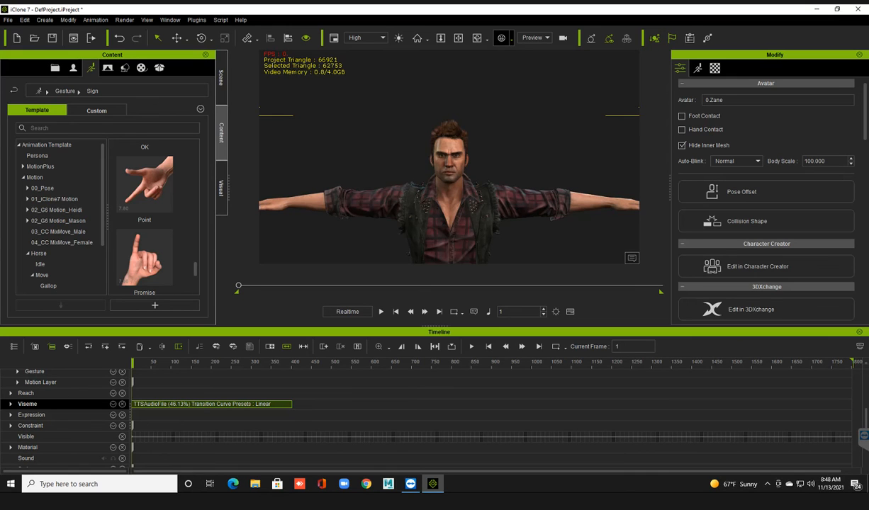
key(ctrl+z)
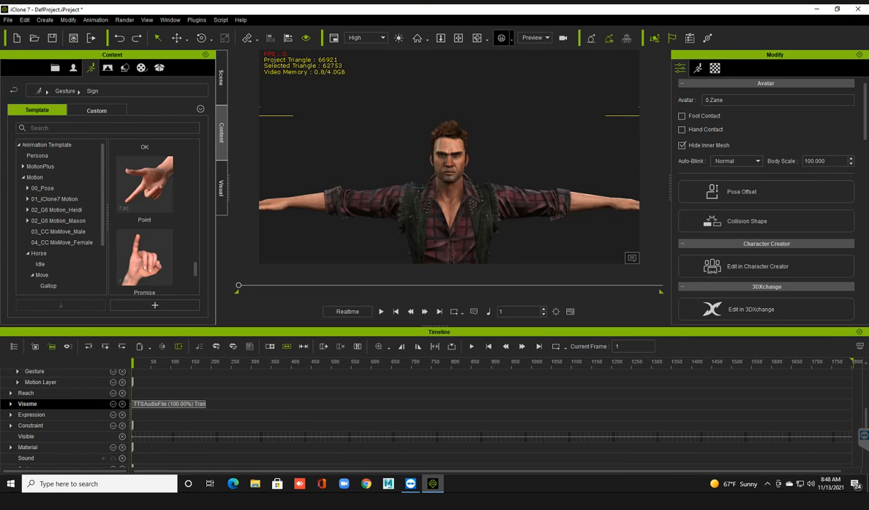
Reset the view to show the whole avatar and remove all object animation from it.
key(Home)
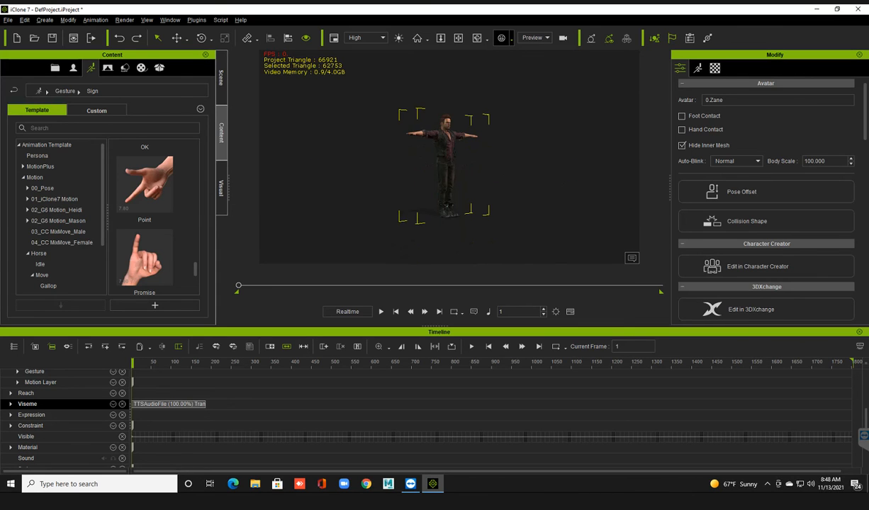
scroll(448, 167, up, 1)
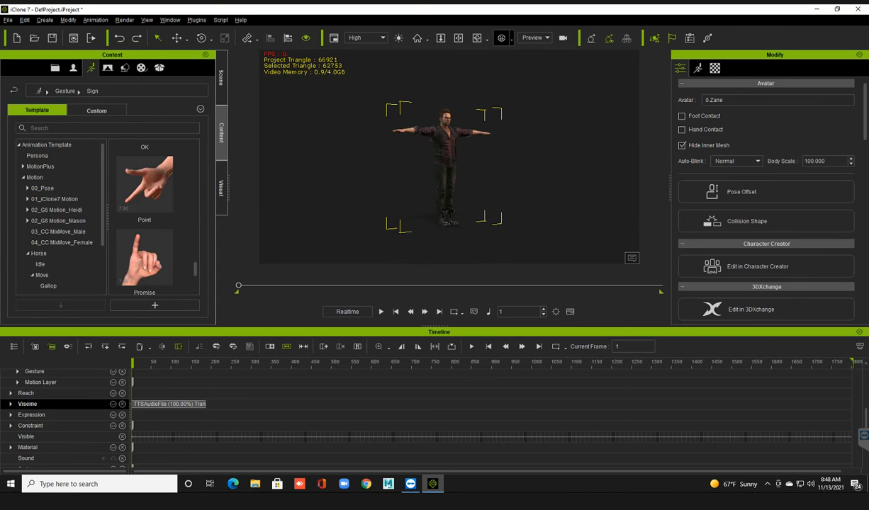
click(553, 170)
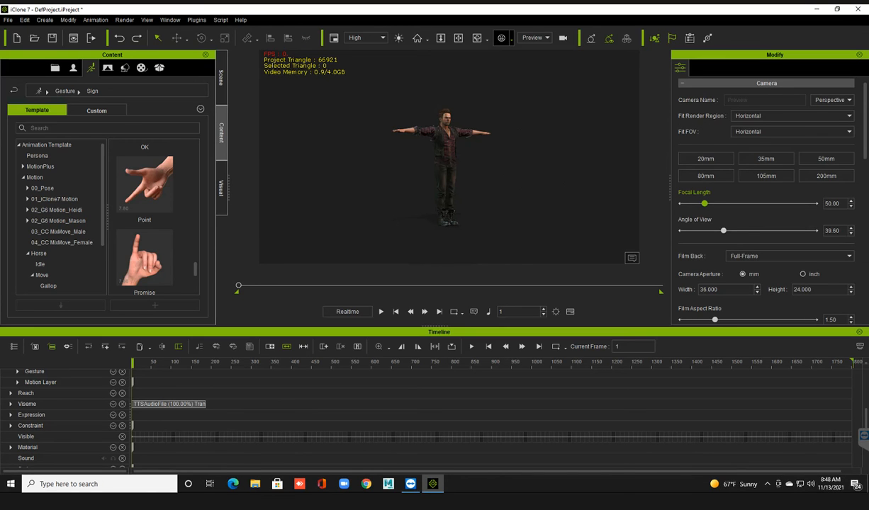
click(447, 138)
right_click(451, 137)
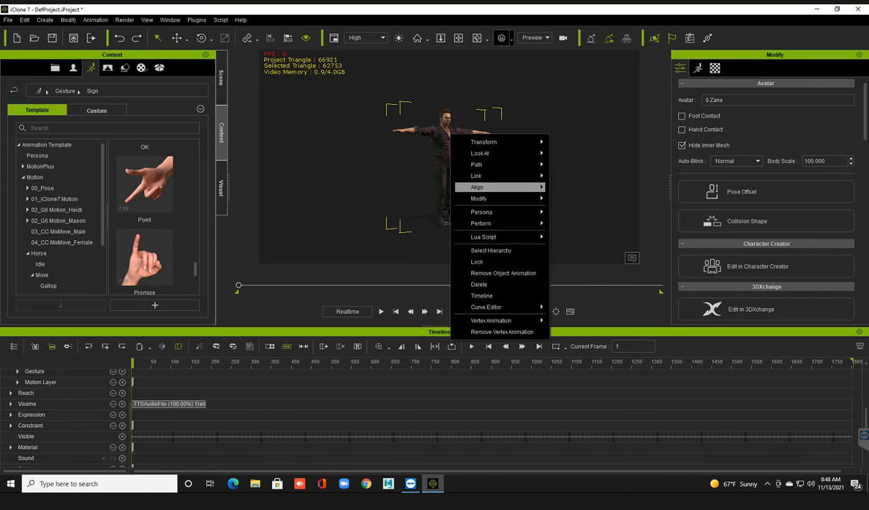
click(503, 273)
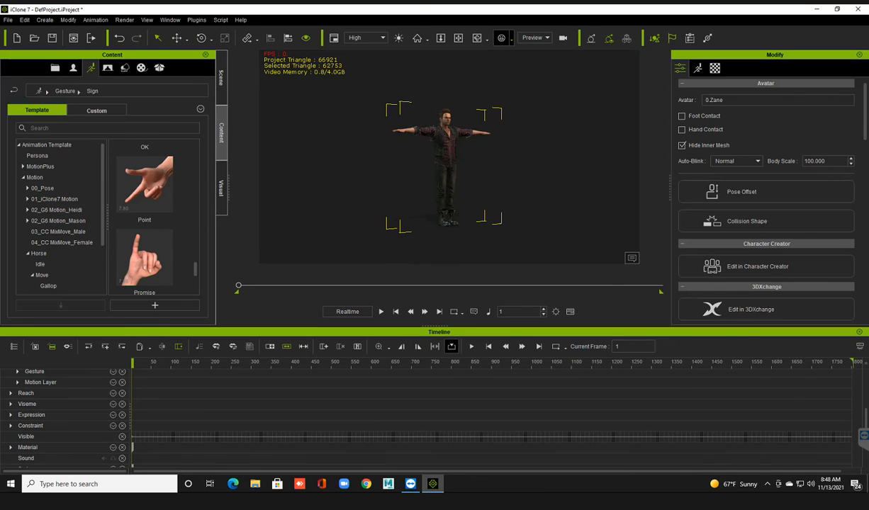
Close the timeline, and turn the camera to the avatar's front in a temporary full-screen view.
click(433, 328)
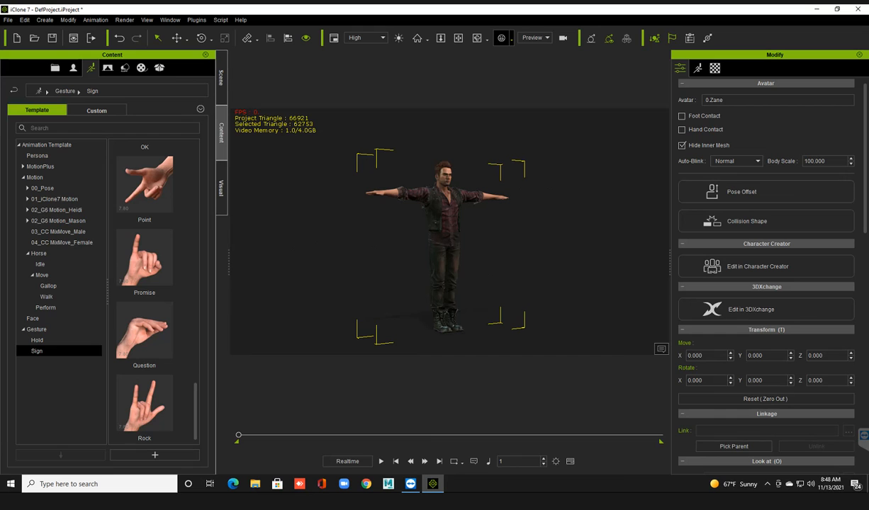
key(ctrl+9)
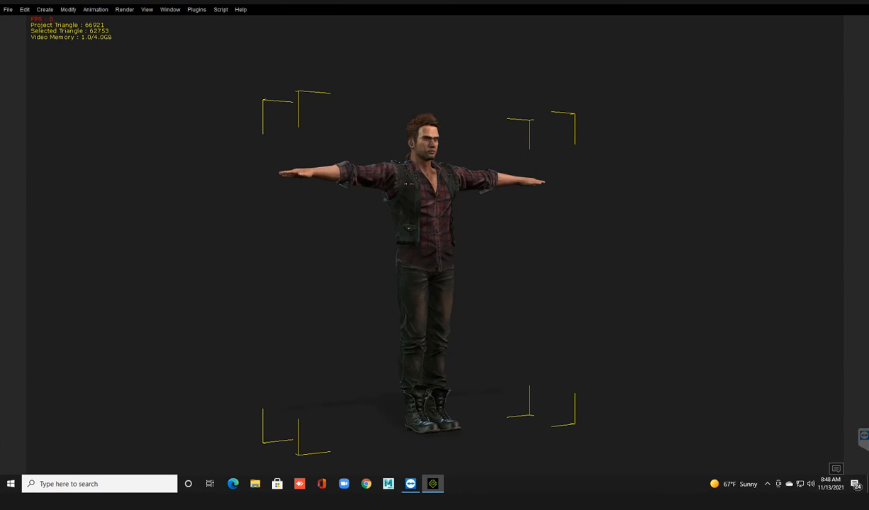
right_drag(482, 270, 404, 270)
alt+drag(404, 270, 406, 269)
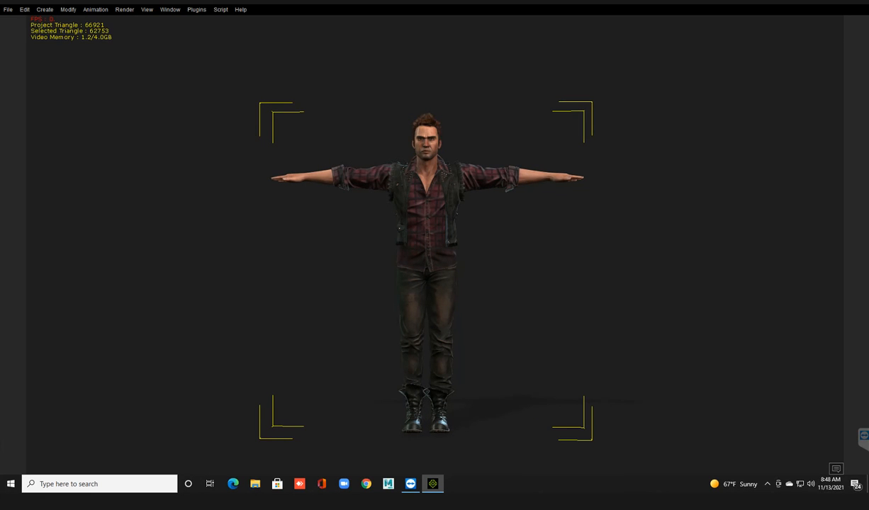
key(ctrl+7)
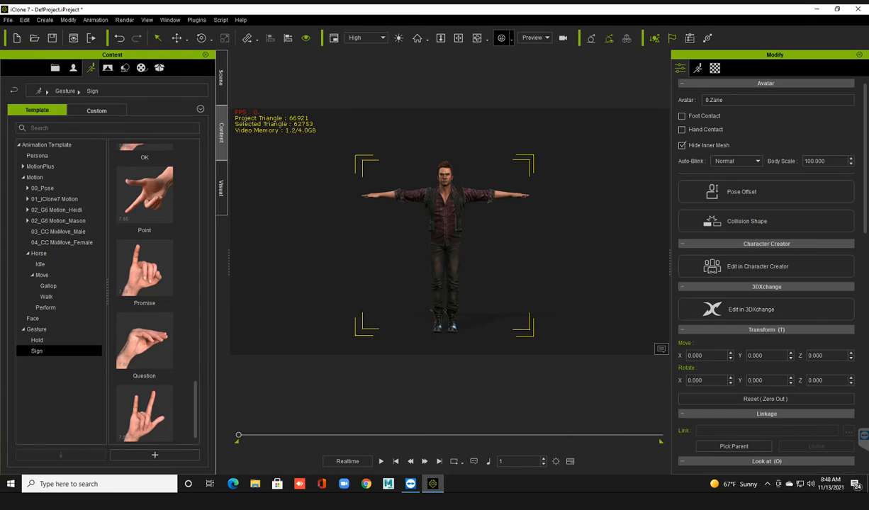
Delete the avatar from the scene.
scroll(446, 245, up, 3)
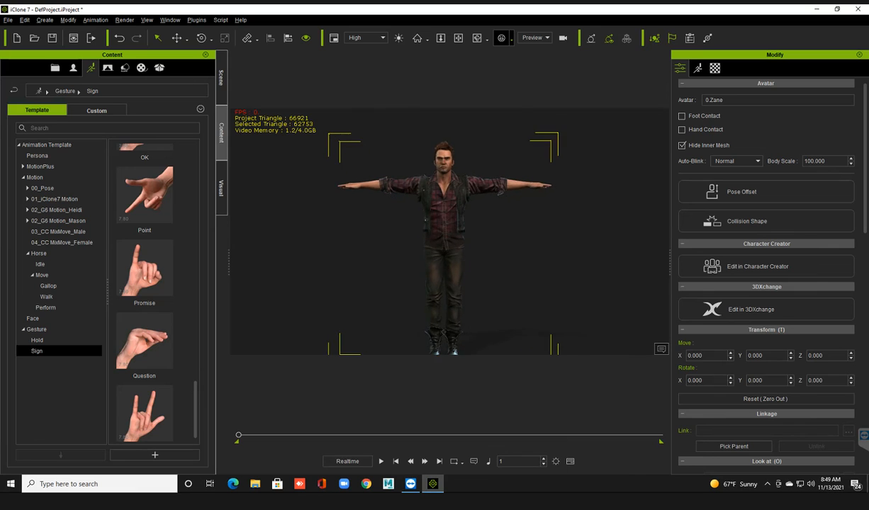
middle_drag(446, 245, 441, 230)
alt+drag(441, 230, 460, 233)
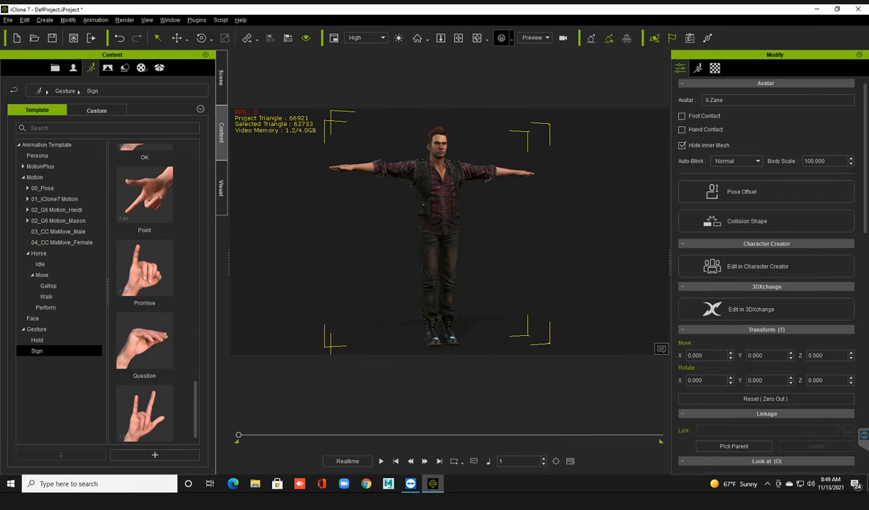
scroll(449, 232, down, 2)
middle_drag(450, 232, 448, 225)
alt+drag(449, 225, 429, 232)
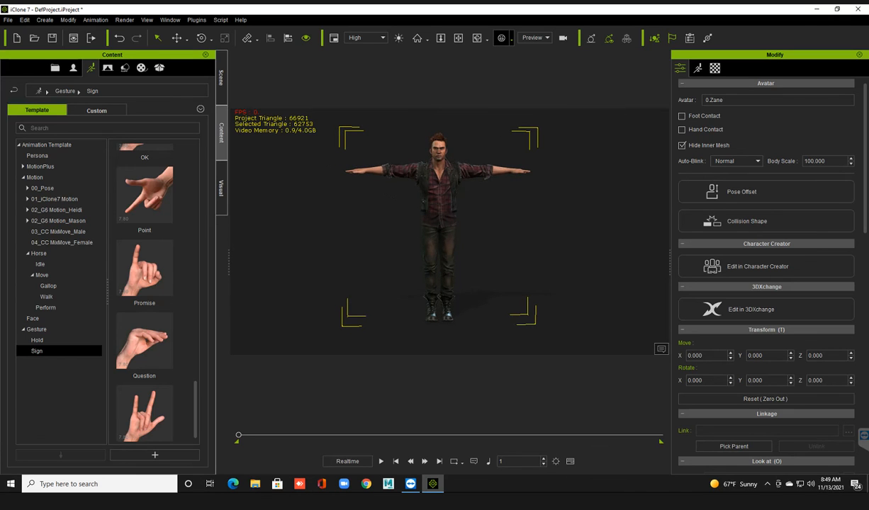
key(Delete)
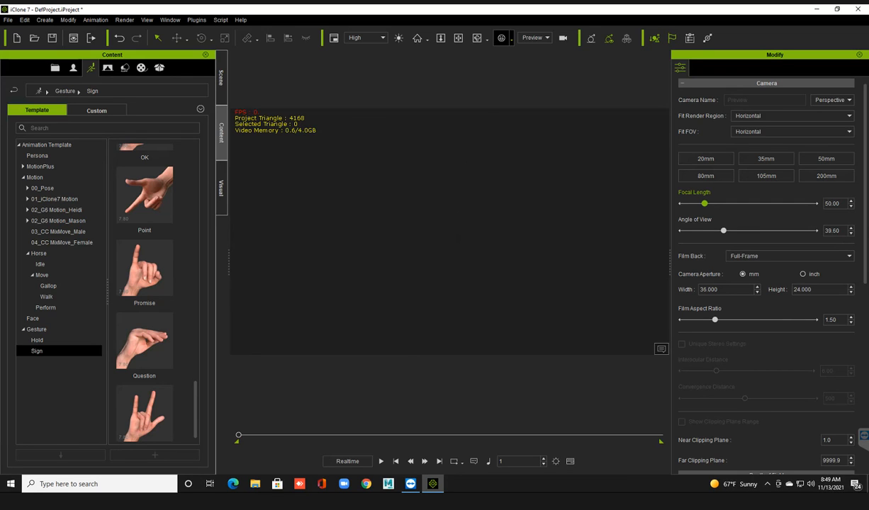
Start a new project without saving the current one.
scroll(144, 186, down, 1)
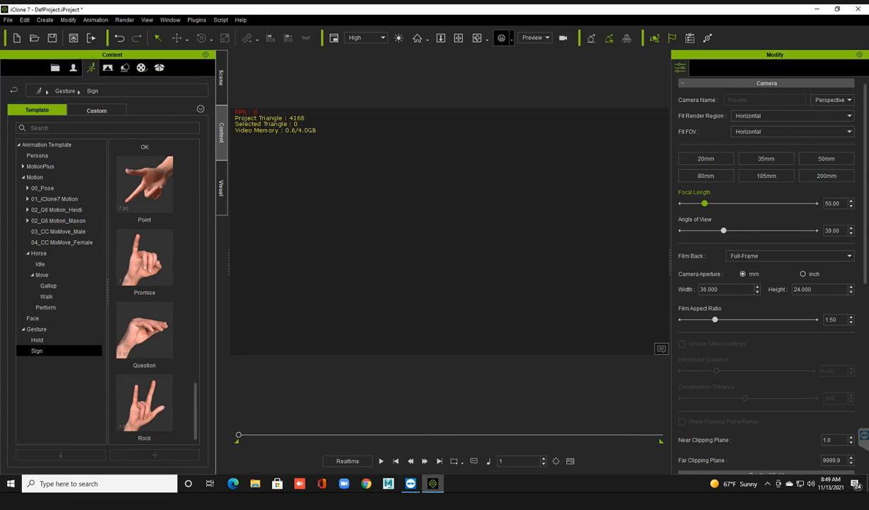
click(8, 20)
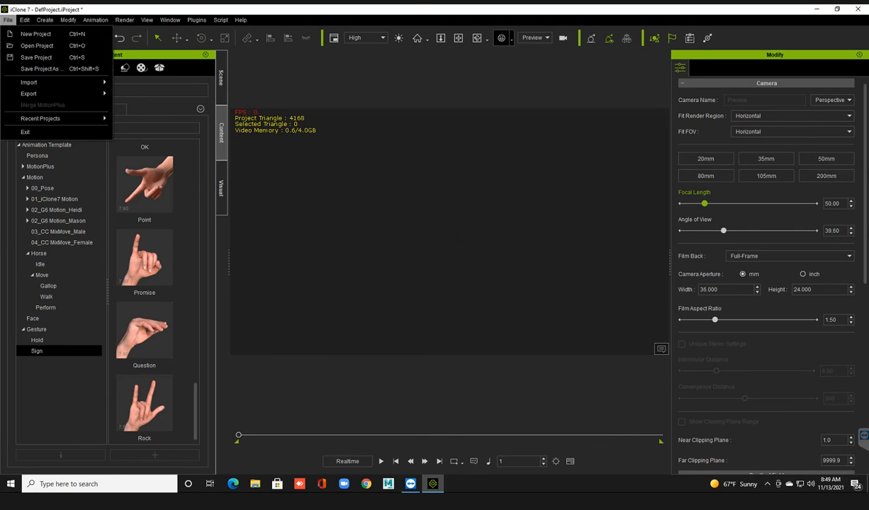
click(36, 34)
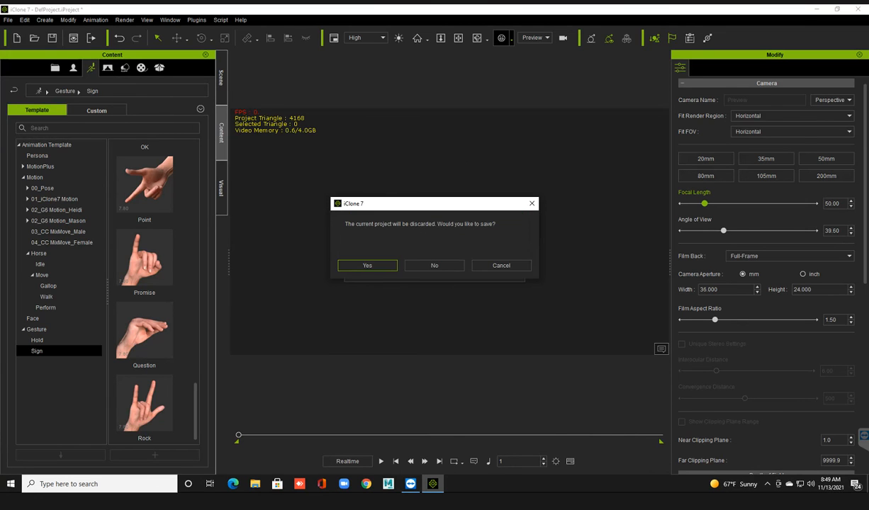
click(434, 266)
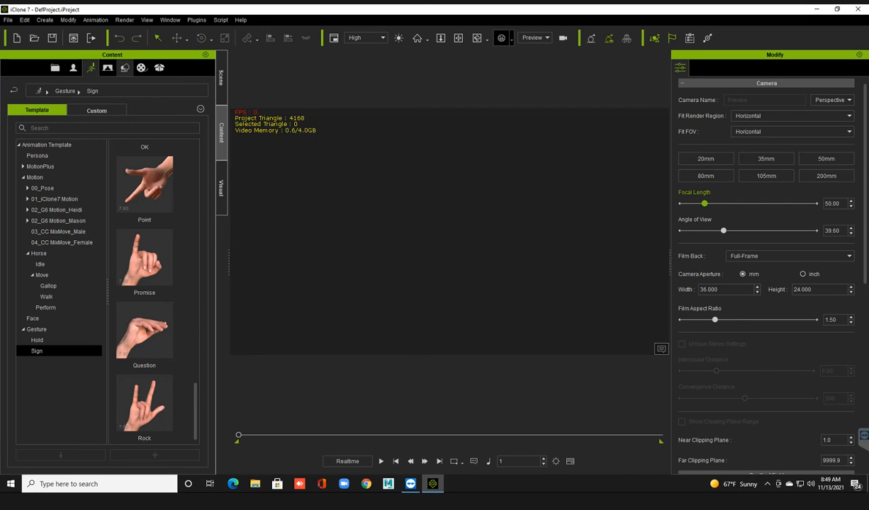
Collapse the Prop category in the set templates and open the Height Map_Large terrain folder.
click(124, 67)
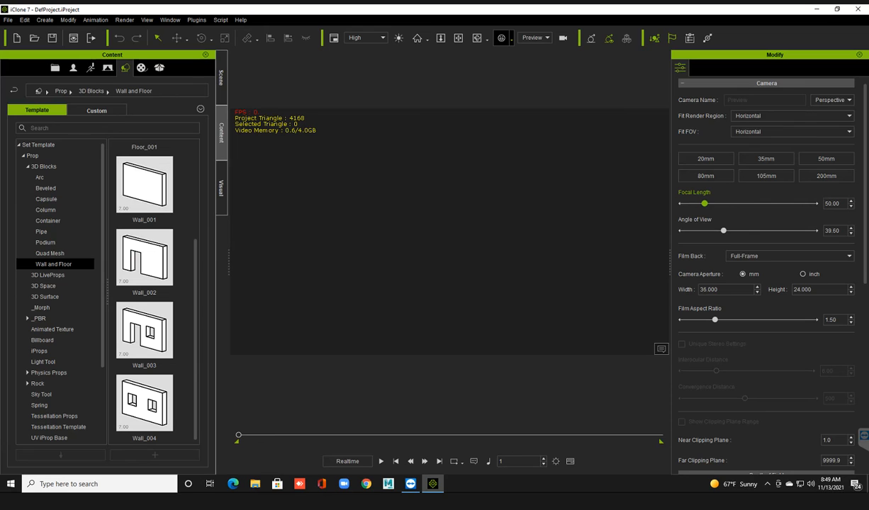
click(23, 155)
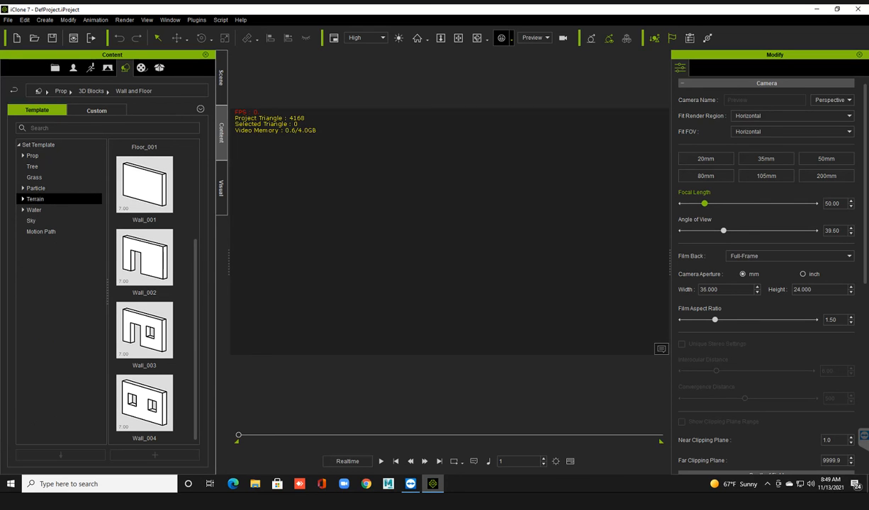
click(35, 199)
click(22, 199)
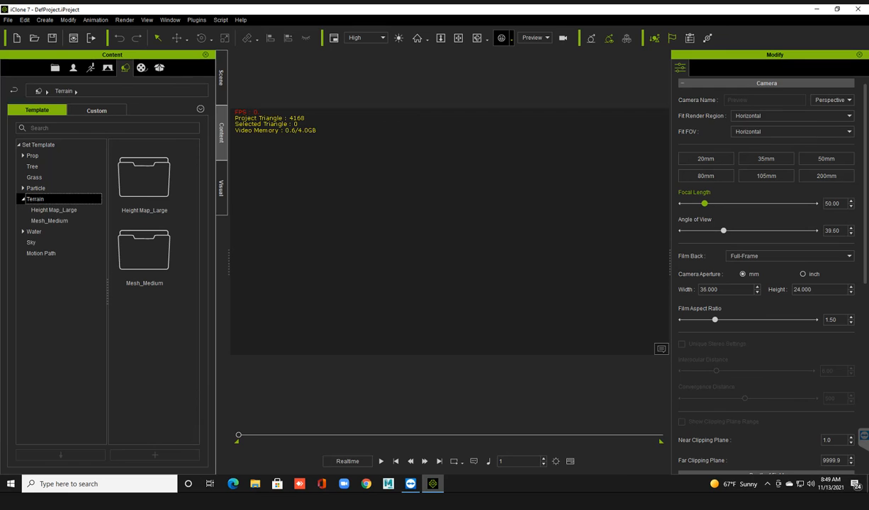
click(54, 210)
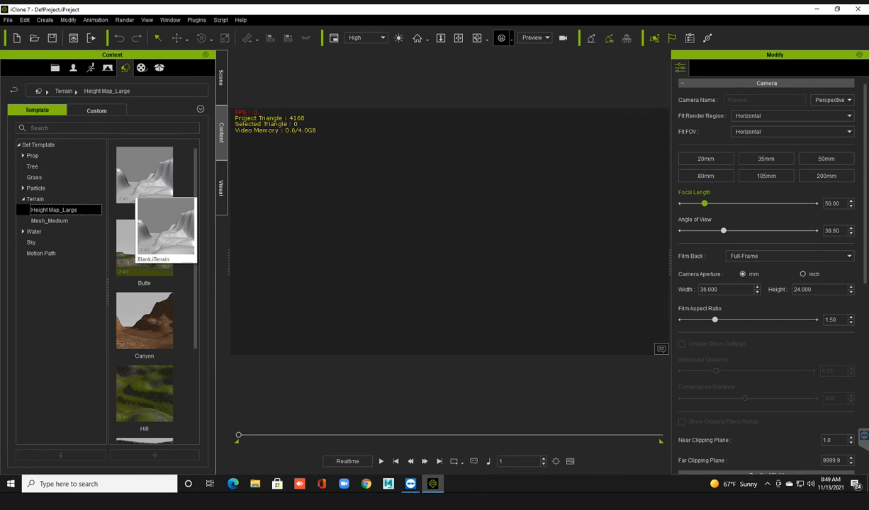
Try the Snow Mountain terrain in the scene and undo it.
scroll(144, 319, down, 2)
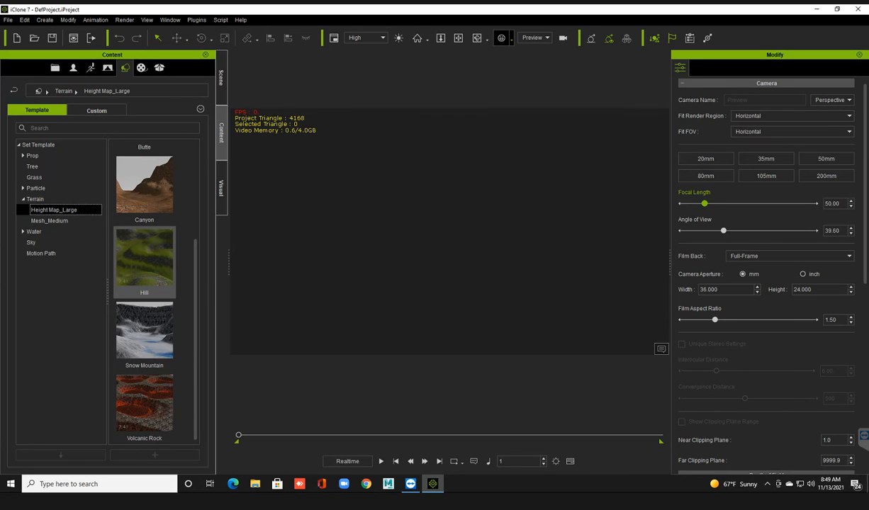
double_click(144, 329)
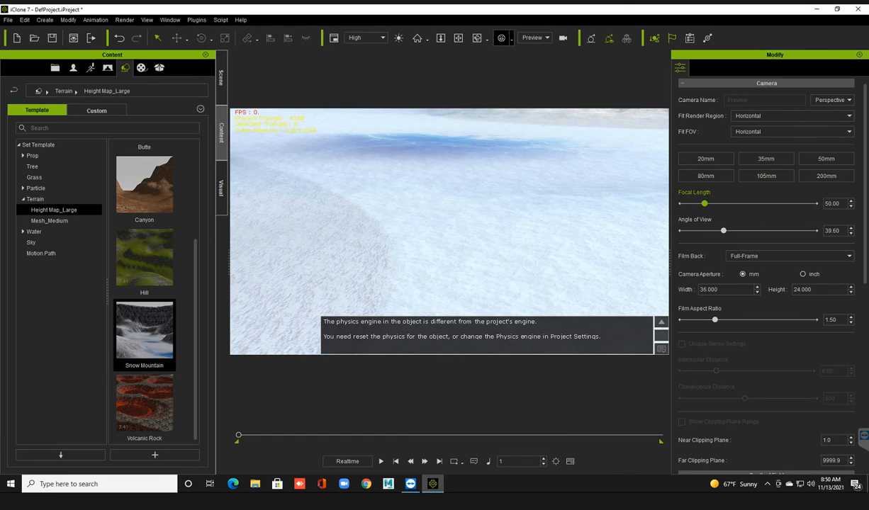
key(ctrl+z)
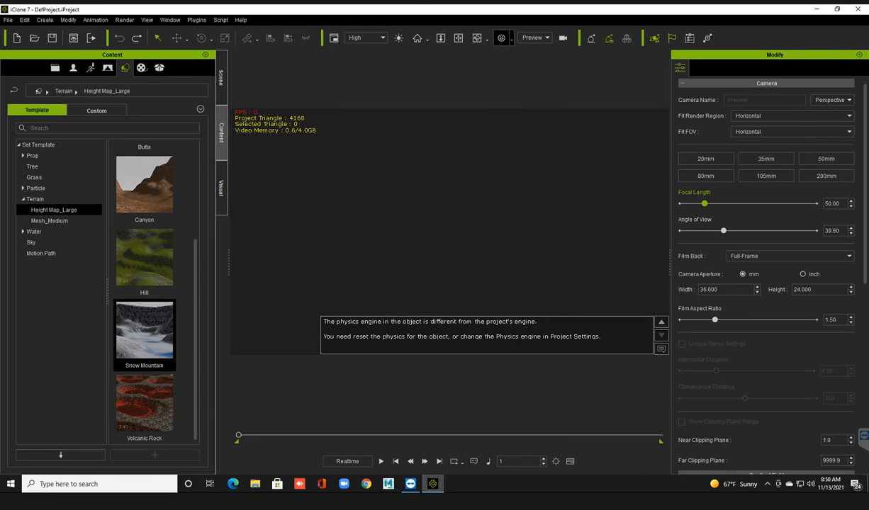
Load the Hill terrain into the empty scene.
double_click(144, 258)
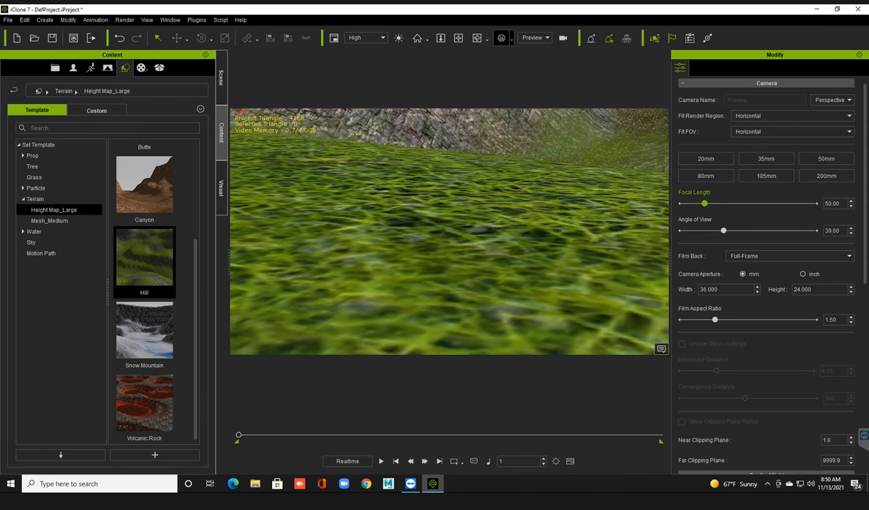
Examine the Hill terrain from close to the ground, along its valleys and from a raised distant viewpoint.
scroll(449, 232, down, 3)
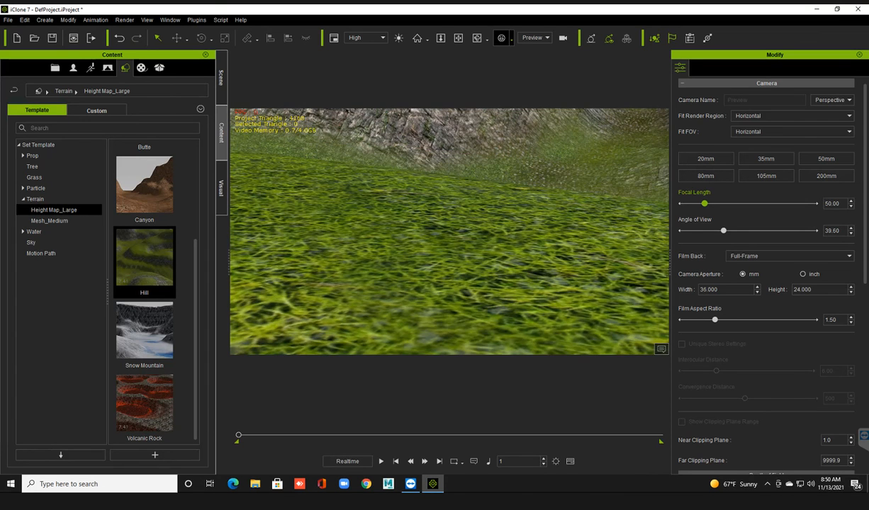
scroll(449, 232, down, 3)
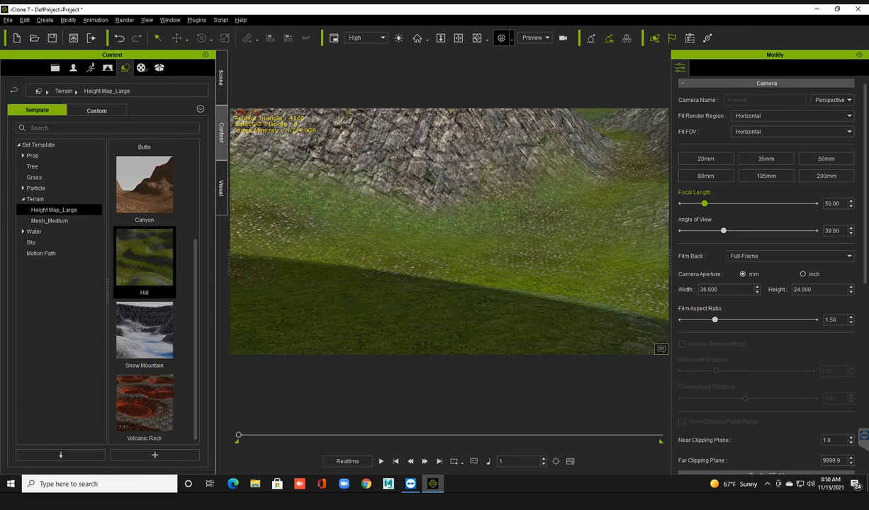
right_drag(449, 231, 624, 252)
right_drag(528, 238, 325, 305)
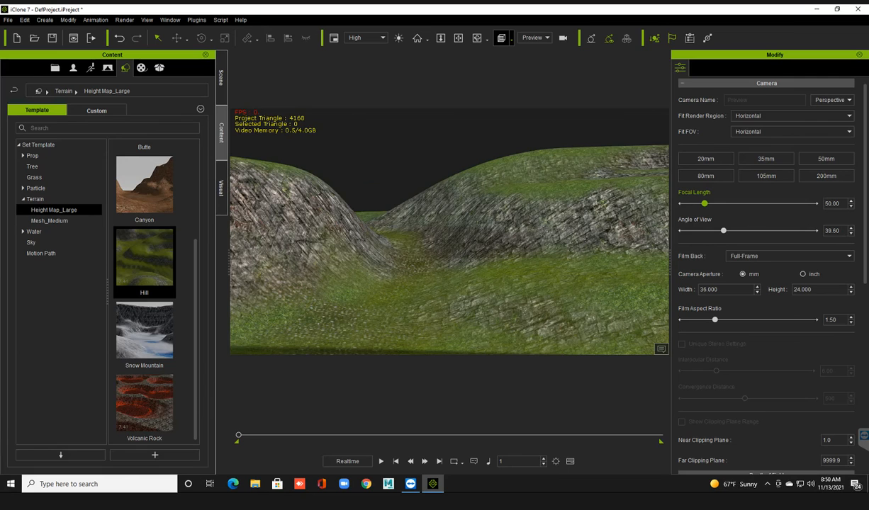
scroll(449, 231, down, 3)
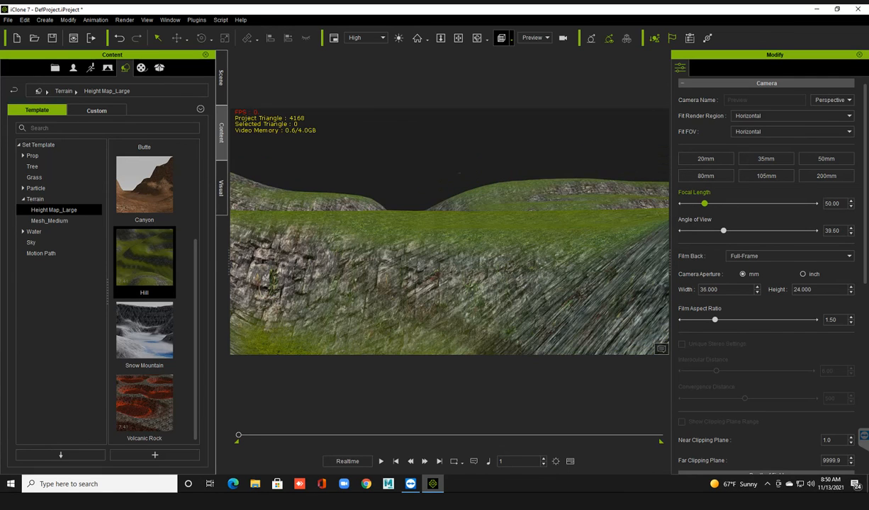
scroll(449, 232, down, 4)
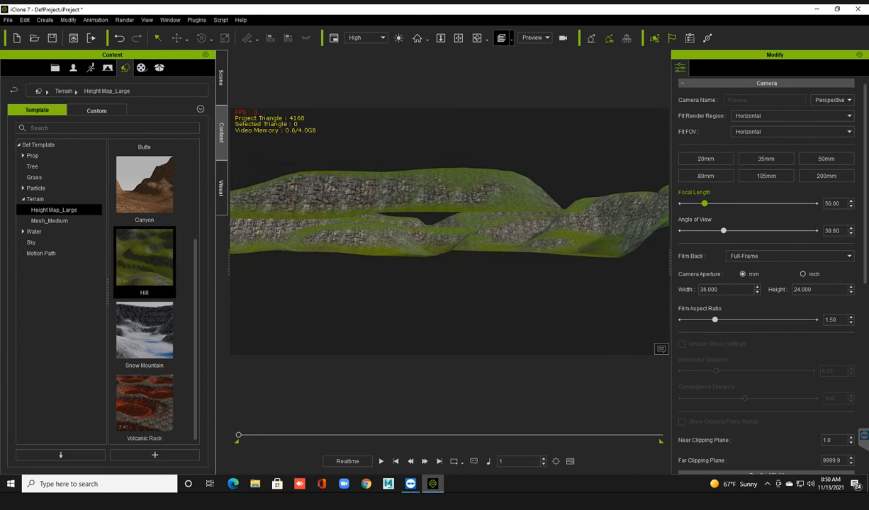
right_drag(449, 232, 449, 289)
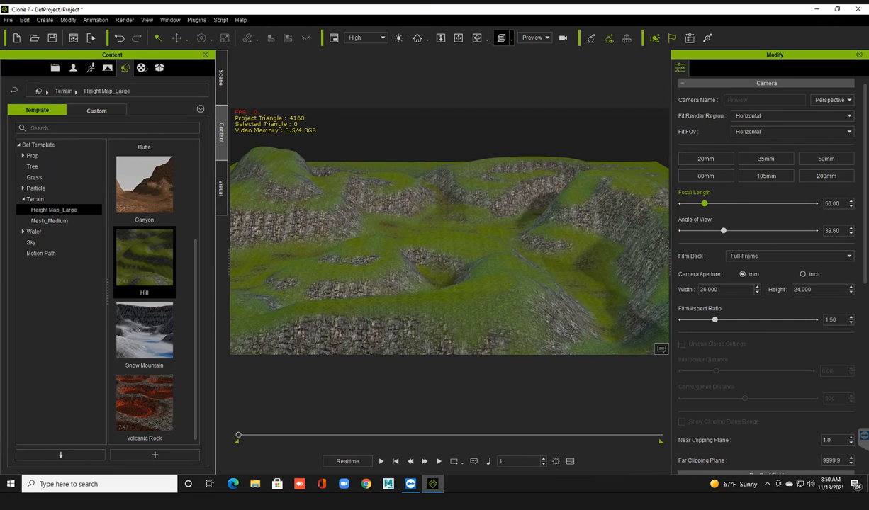
scroll(449, 232, down, 2)
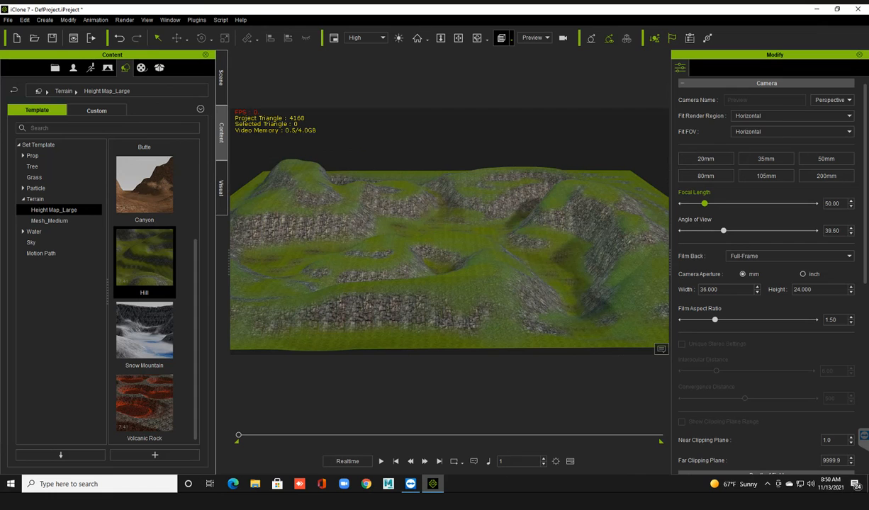
right_drag(449, 232, 449, 230)
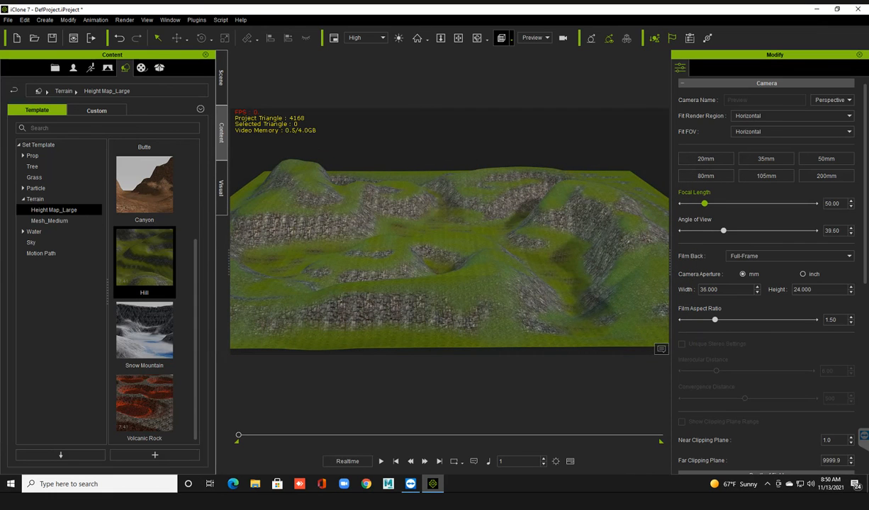
middle_drag(450, 232, 452, 221)
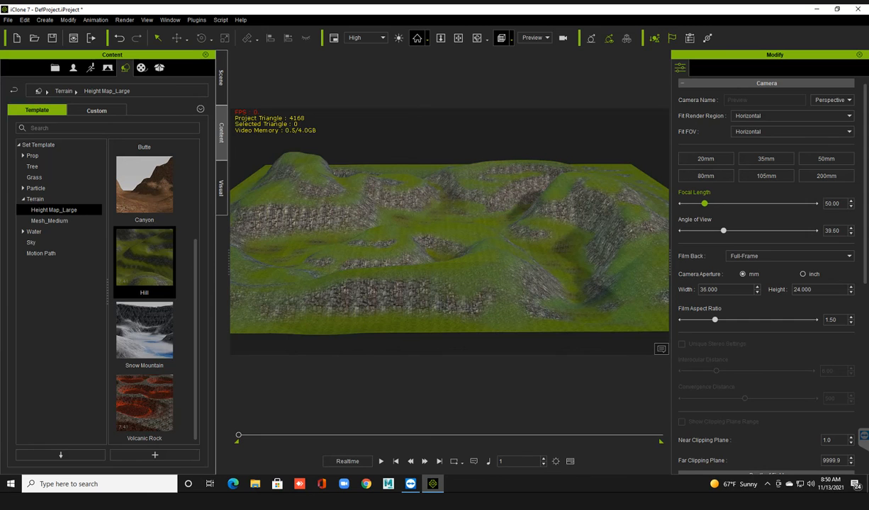
Reset the camera to the home view and inspect the Hill terrain's grassy valley and rocky slopes.
click(417, 38)
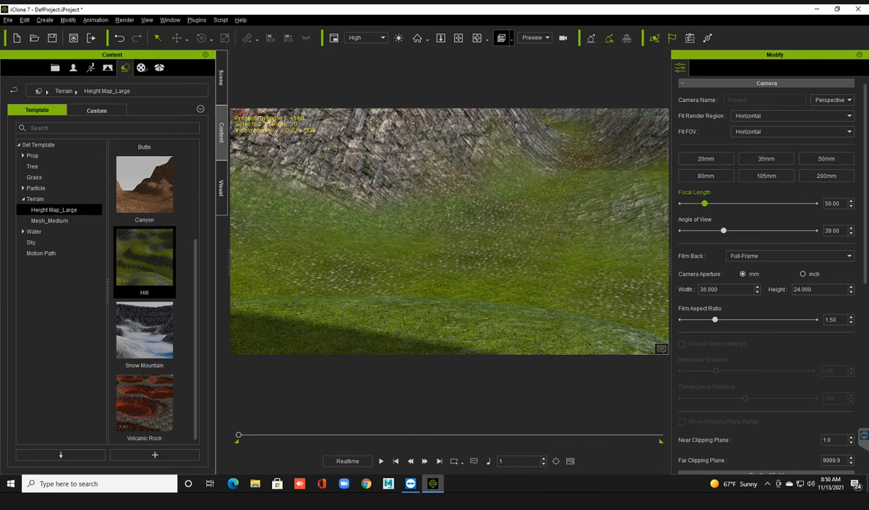
right_drag(449, 232, 535, 225)
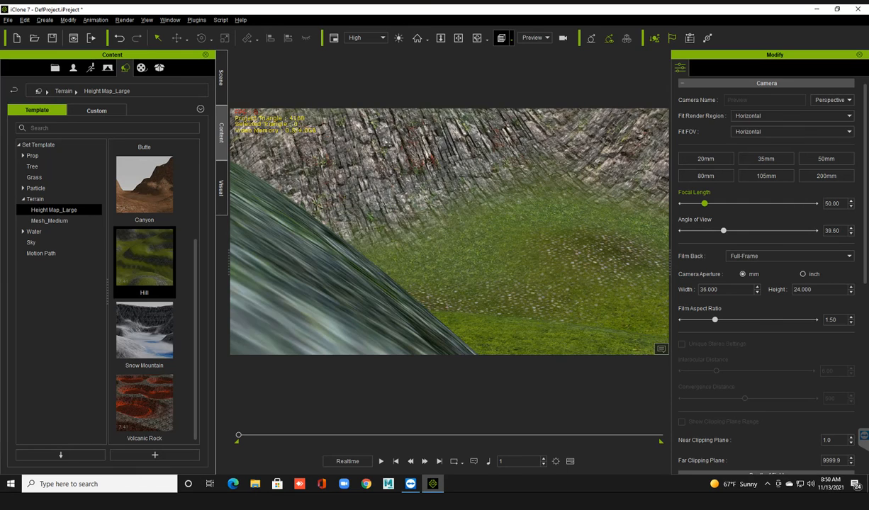
scroll(449, 232, down, 5)
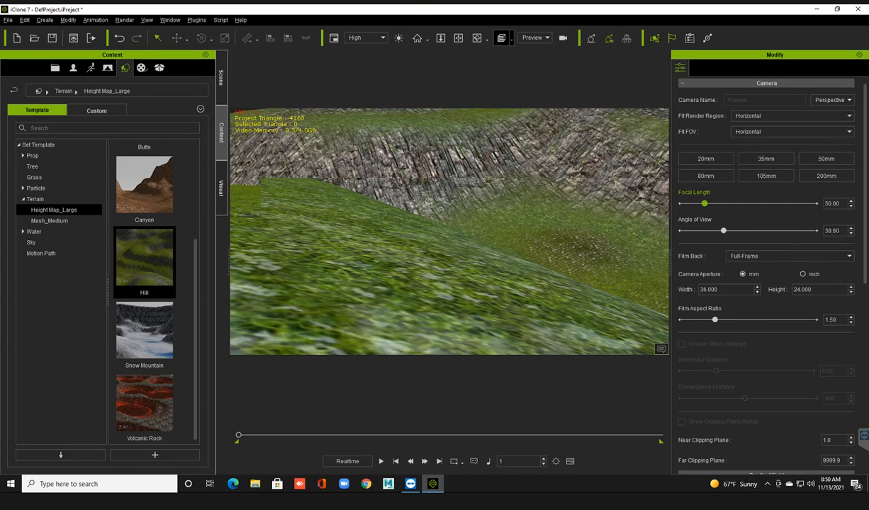
middle_drag(520, 232, 489, 227)
scroll(449, 232, down, 5)
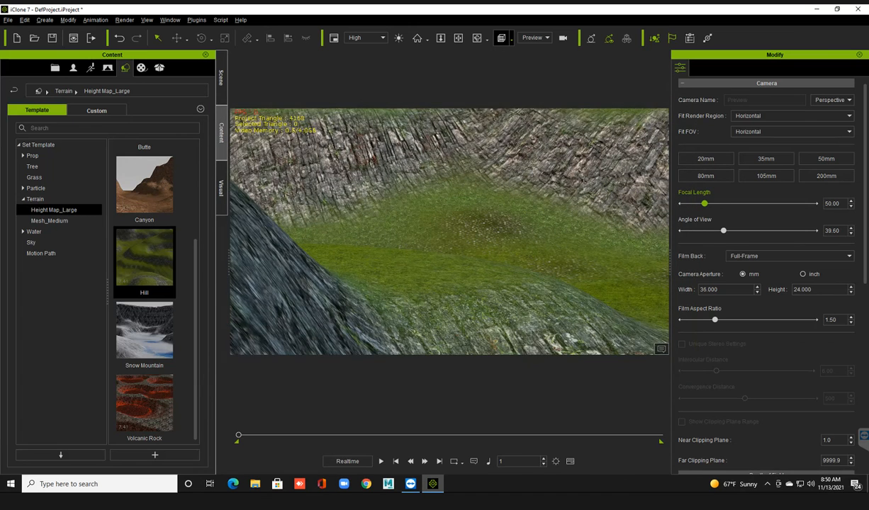
right_drag(449, 231, 438, 228)
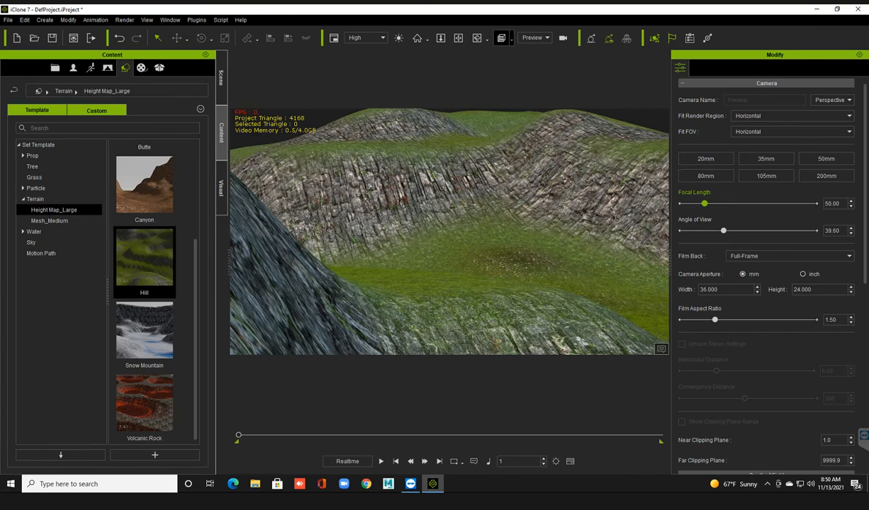
Select the Hill terrain in the scene and lower its height scale to 21.
click(221, 78)
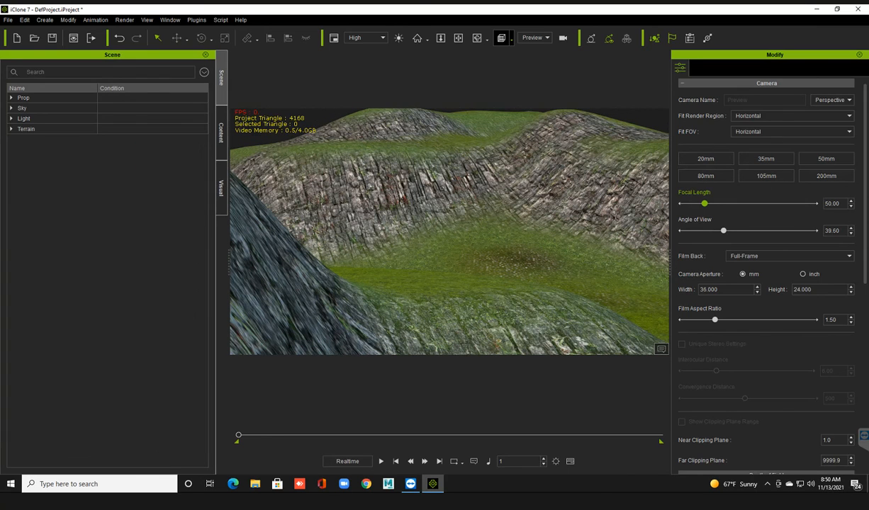
click(27, 129)
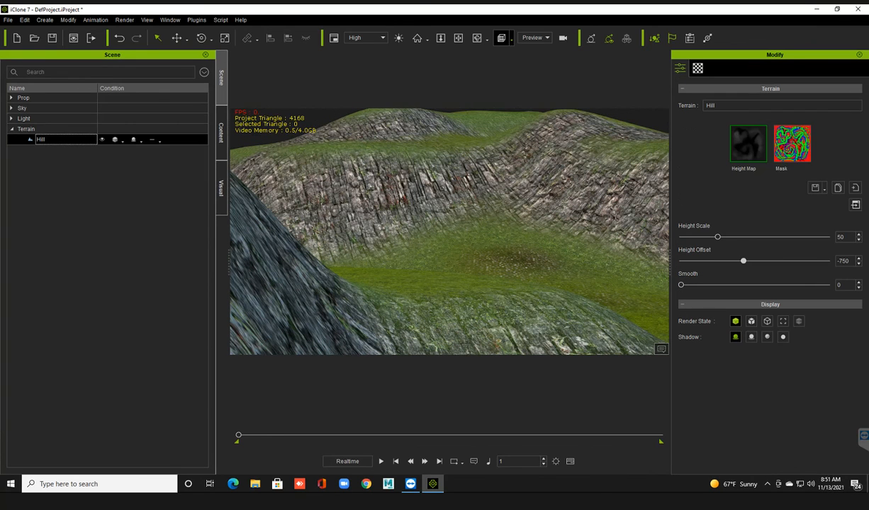
drag(717, 237, 696, 237)
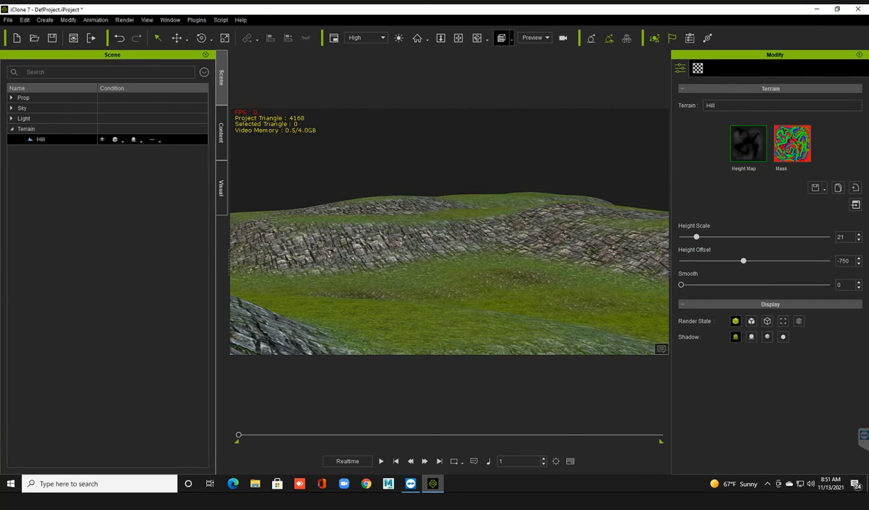
Apply the Sky_01 template from the set library's sky category to the scene.
click(221, 133)
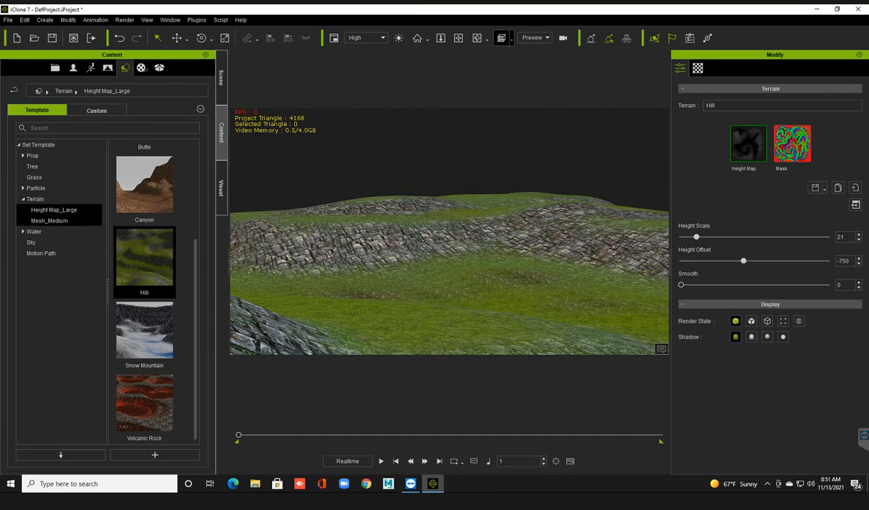
click(44, 243)
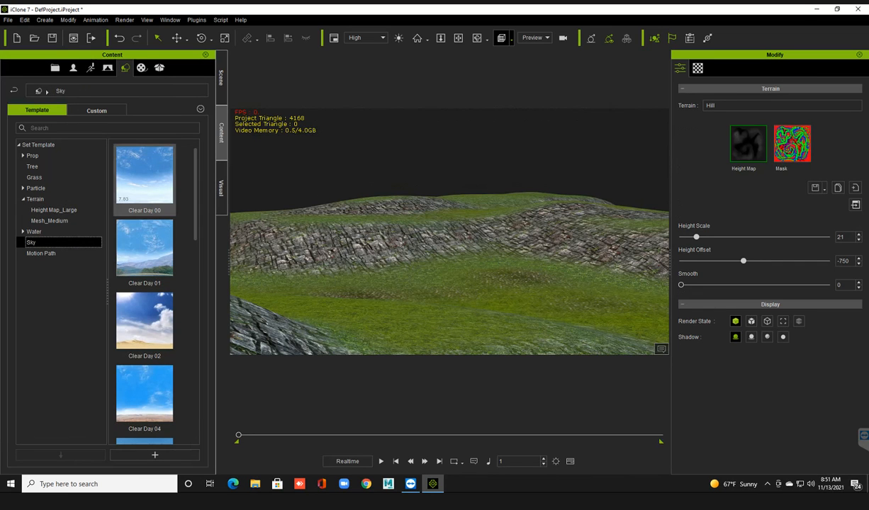
scroll(153, 294, down, 3)
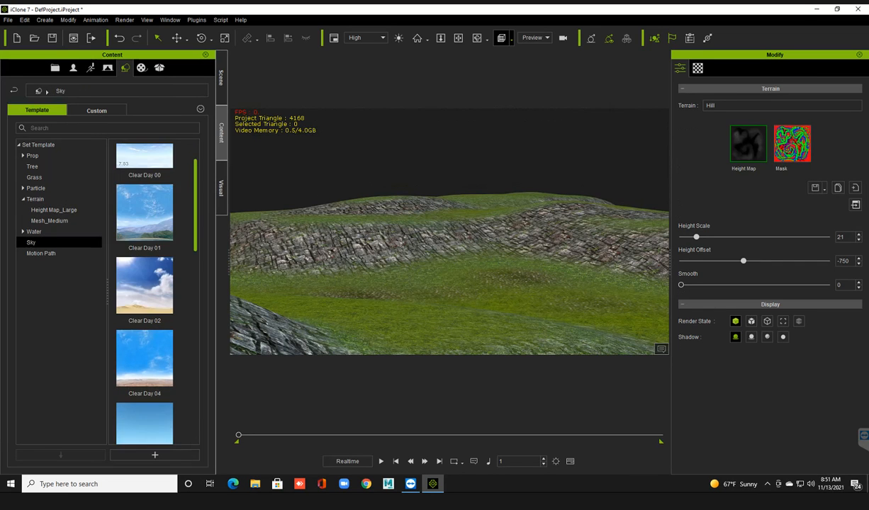
scroll(144, 294, down, 3)
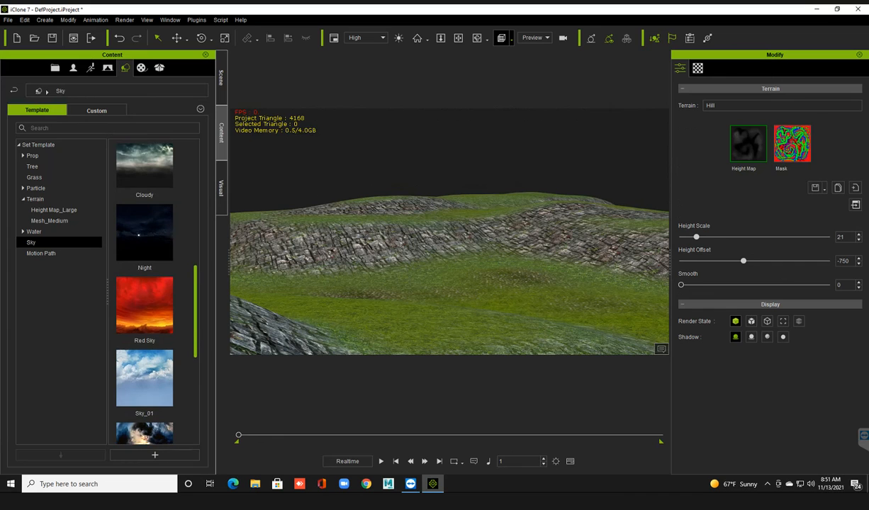
scroll(145, 294, down, 1)
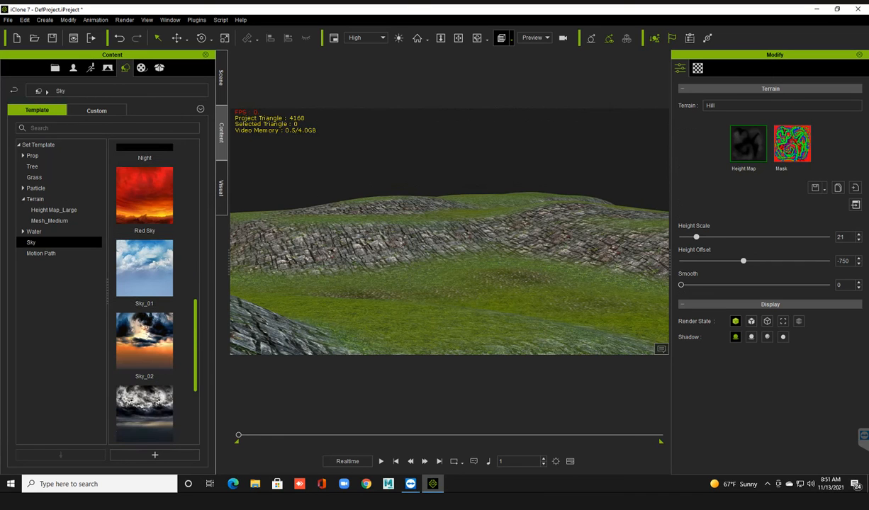
click(144, 269)
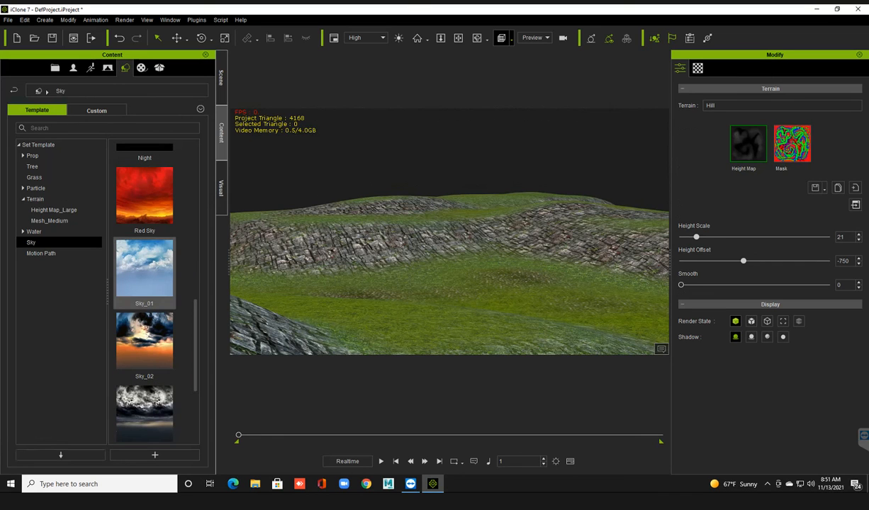
double_click(145, 269)
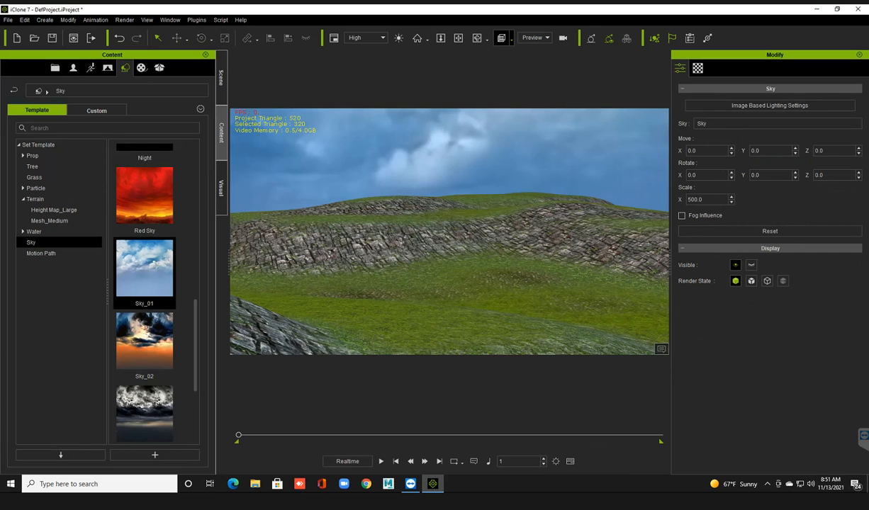
Reselect the Hill terrain in the scene and raise its height scale to 46.
right_drag(450, 248, 377, 265)
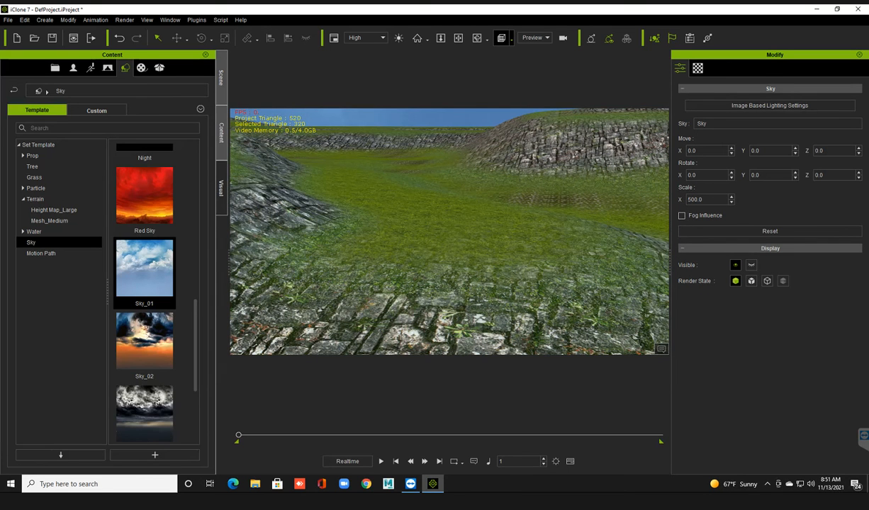
click(221, 78)
click(41, 129)
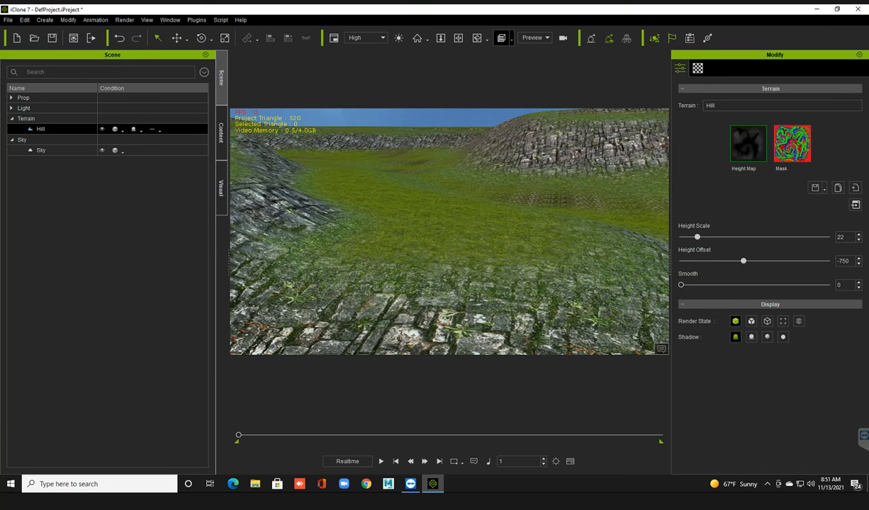
drag(698, 238, 714, 238)
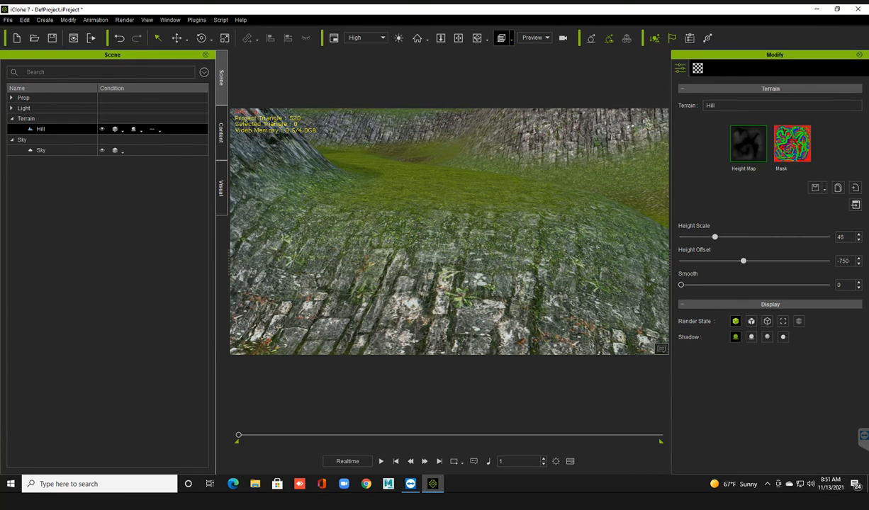
Add the Deep Flow water template to the terrain scene and deselect it.
scroll(449, 231, down, 4)
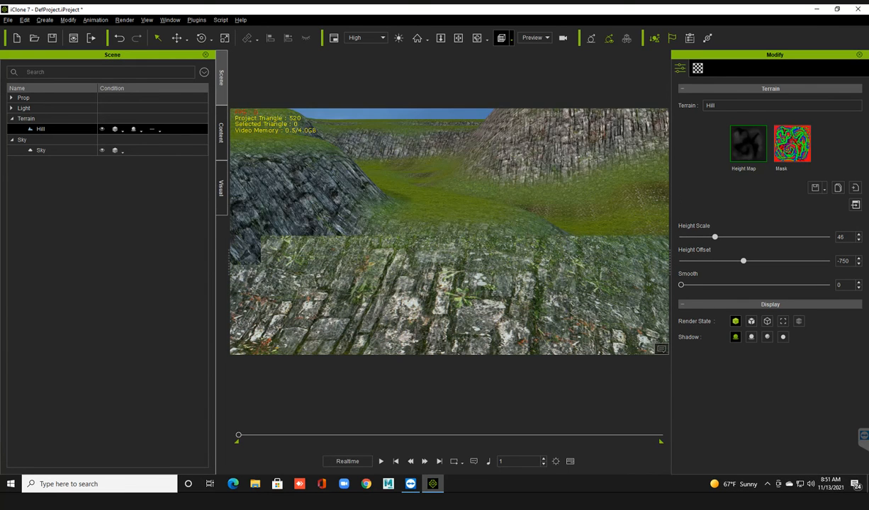
right_drag(439, 233, 474, 234)
click(221, 133)
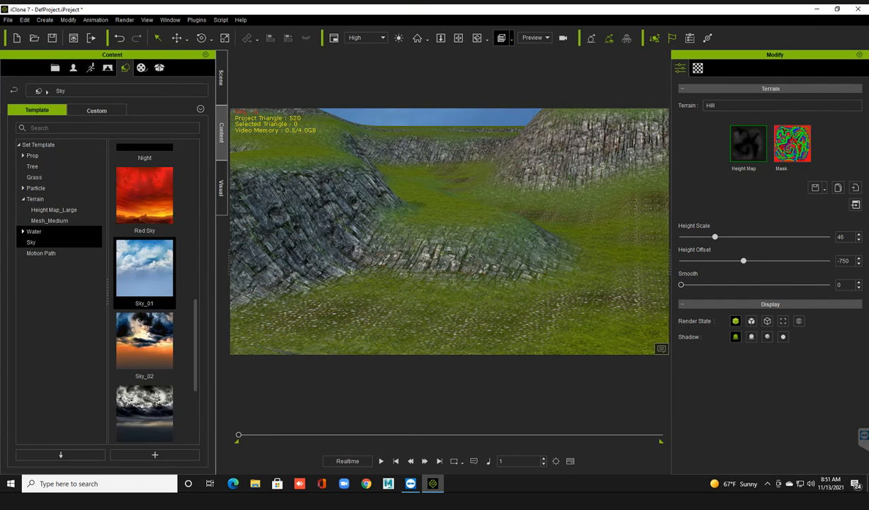
click(34, 231)
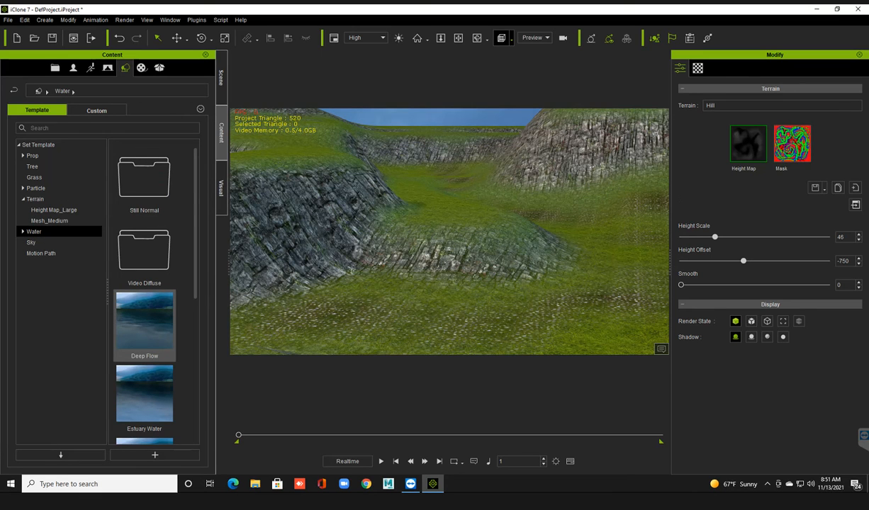
double_click(145, 322)
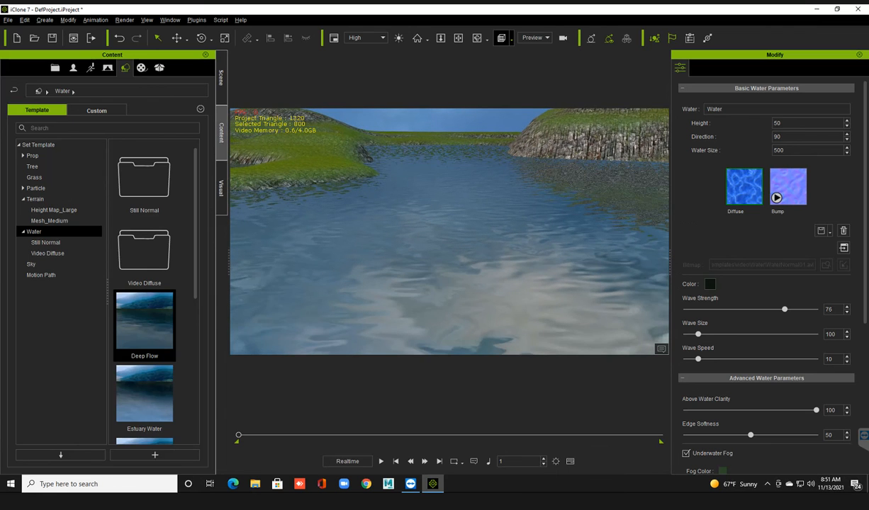
key(Escape)
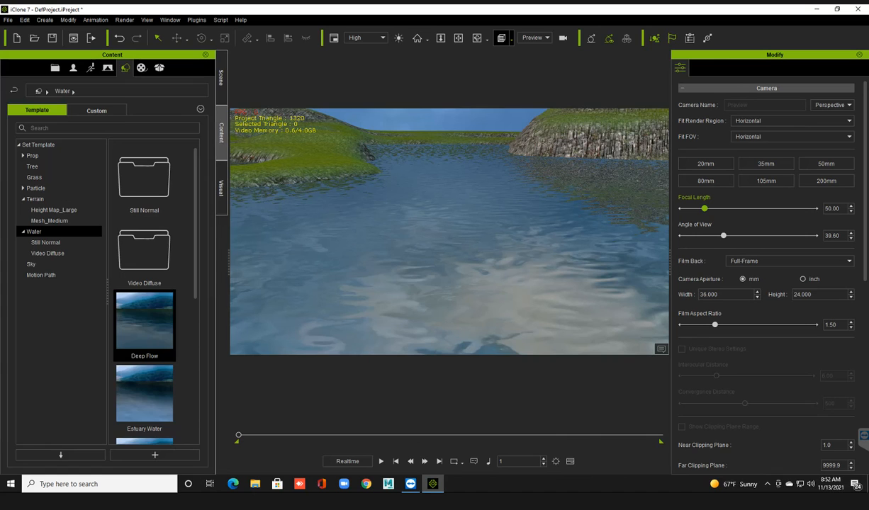
Select the water object in the scene and raise its height to 55.
click(221, 78)
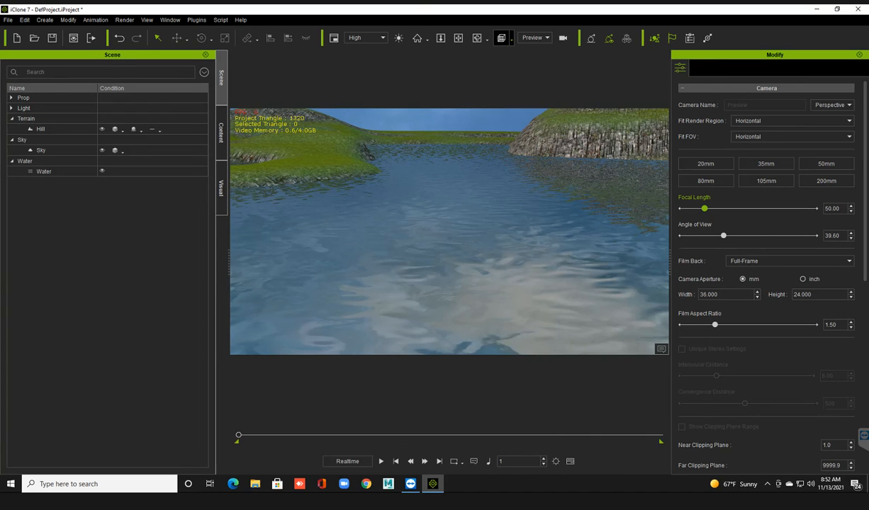
click(43, 171)
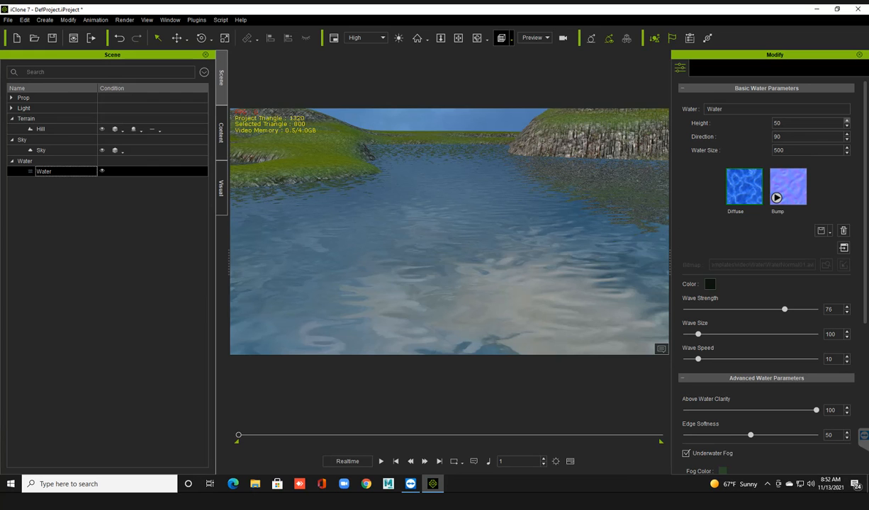
click(846, 121)
click(846, 122)
click(845, 121)
click(846, 121)
click(846, 121)
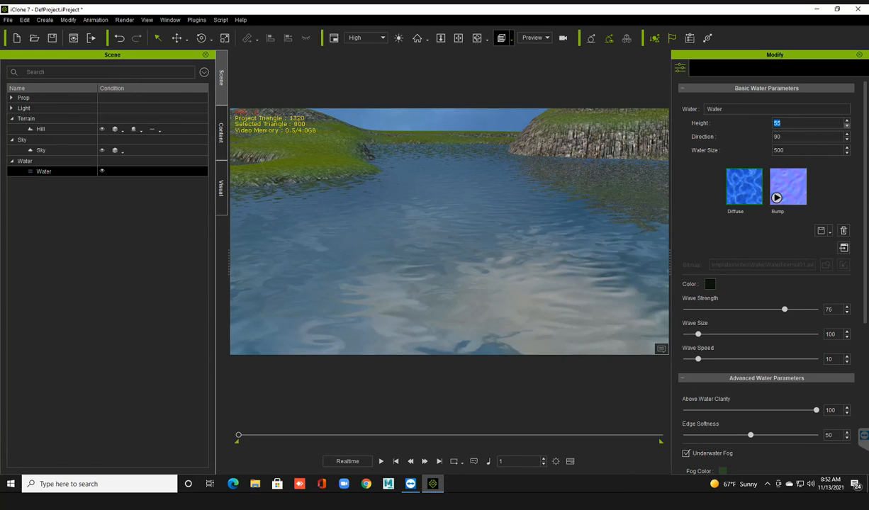
Lower the water's height to -86 so that more of the terrain's banks are exposed.
click(846, 126)
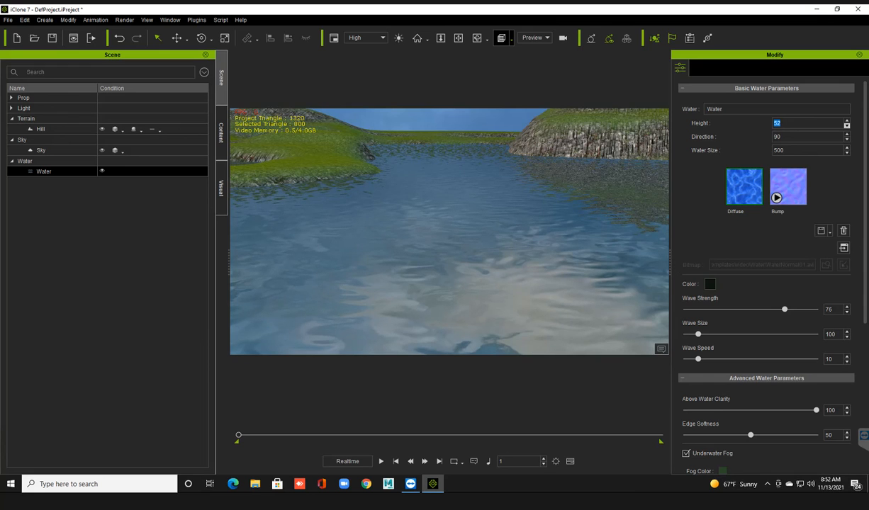
click(846, 126)
click(846, 125)
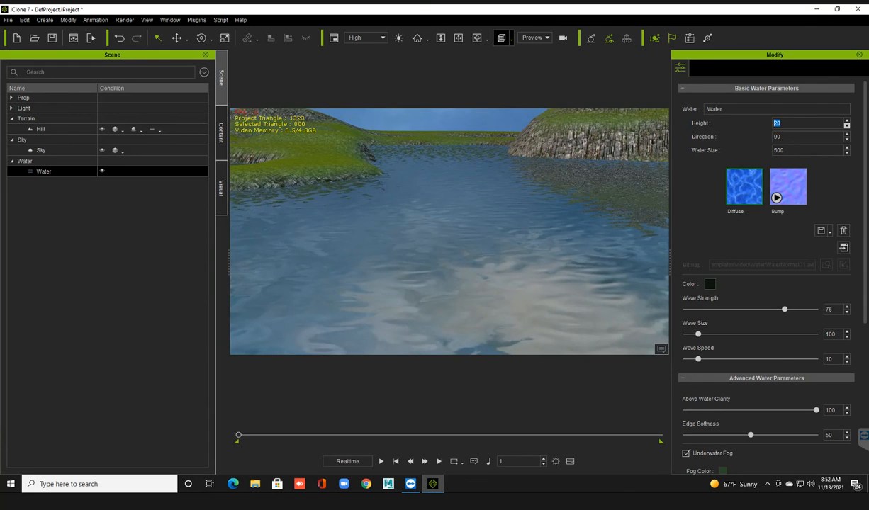
click(846, 125)
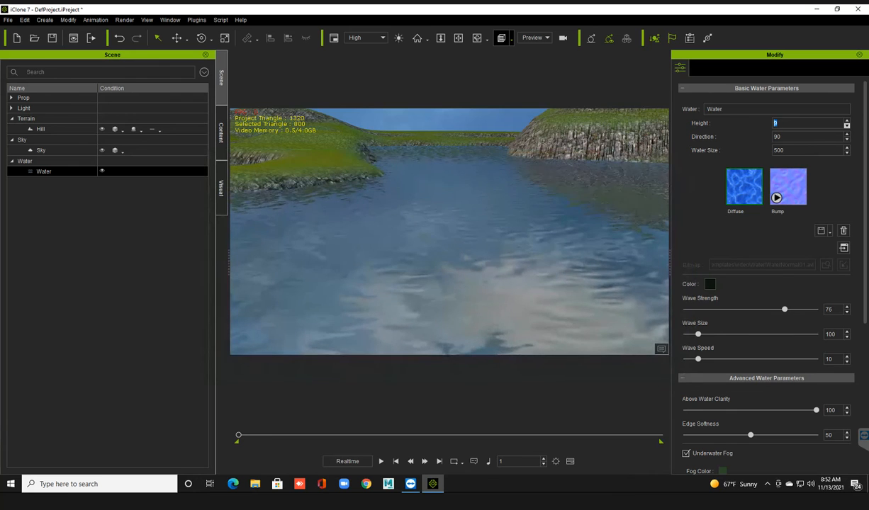
click(846, 125)
click(846, 125)
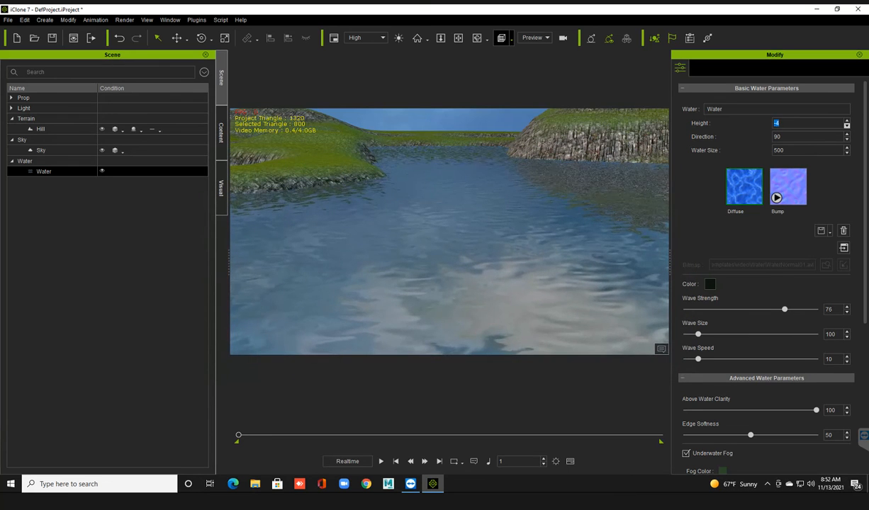
click(846, 125)
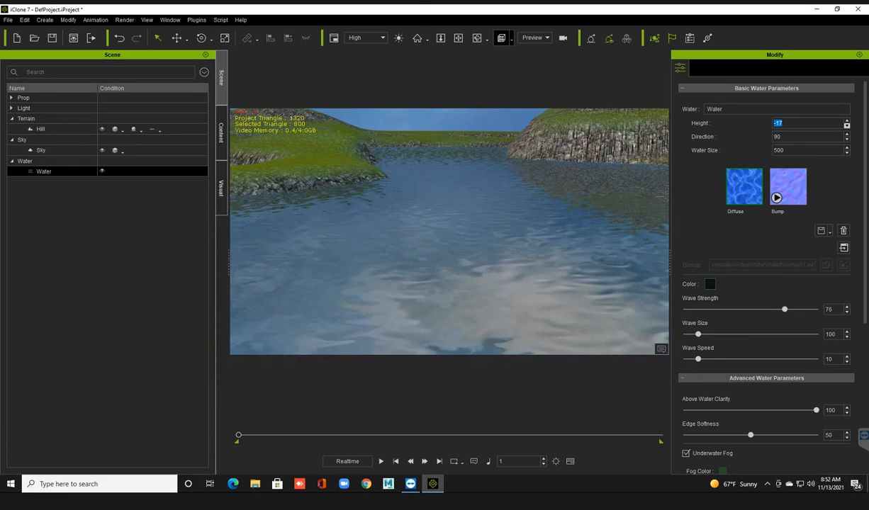
click(846, 126)
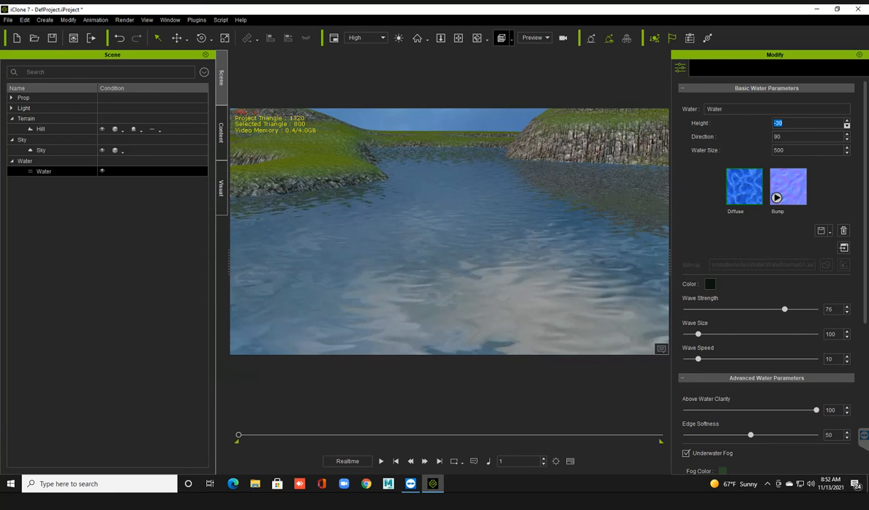
click(845, 125)
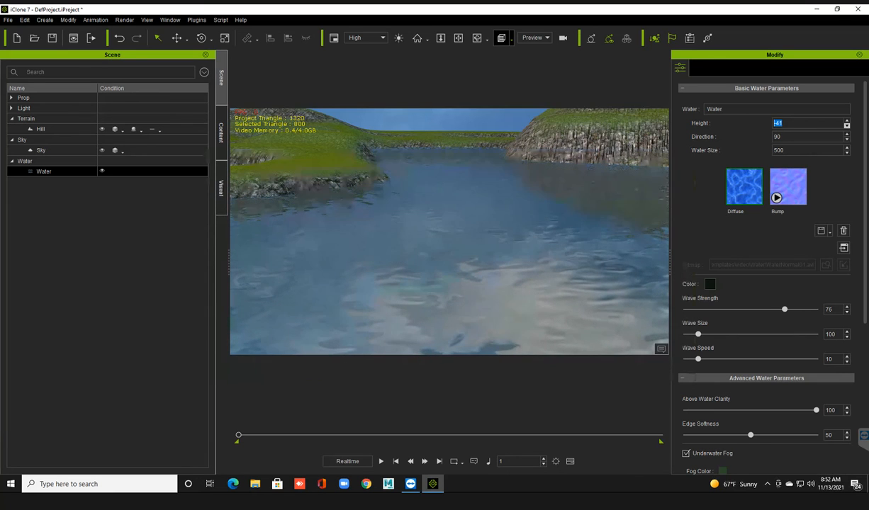
click(846, 125)
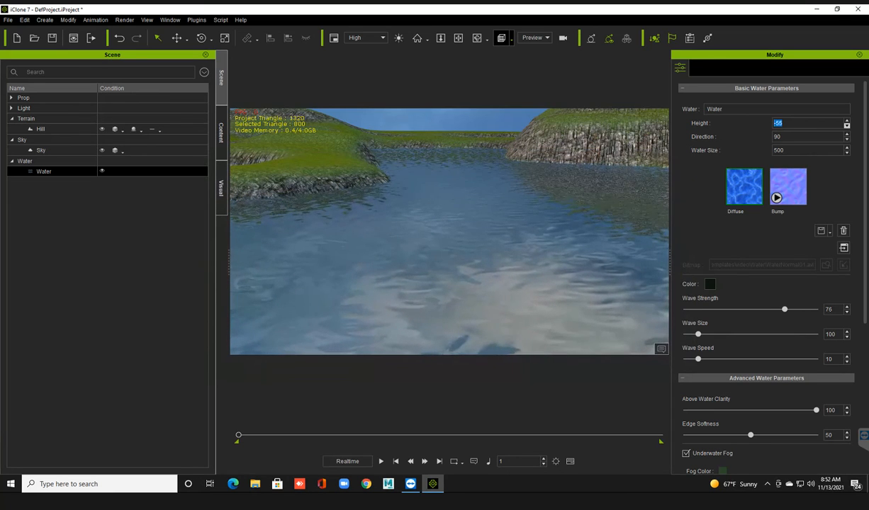
click(846, 125)
click(846, 125)
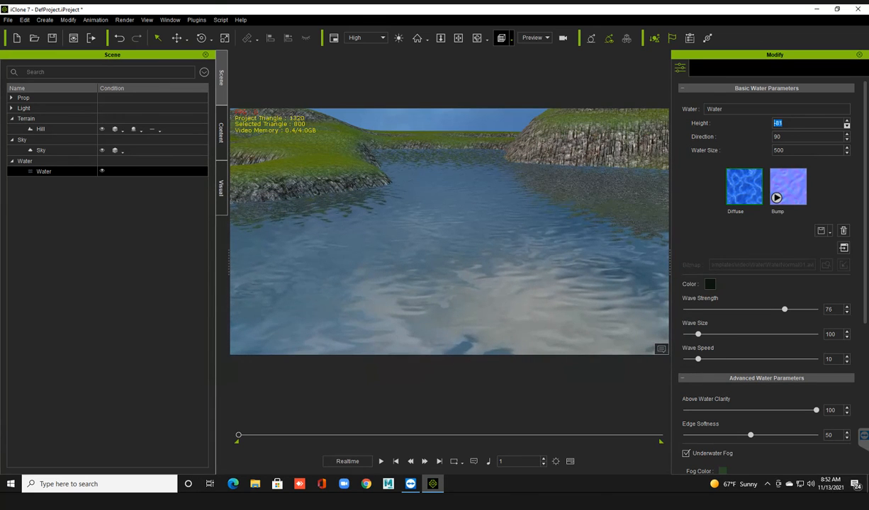
click(846, 125)
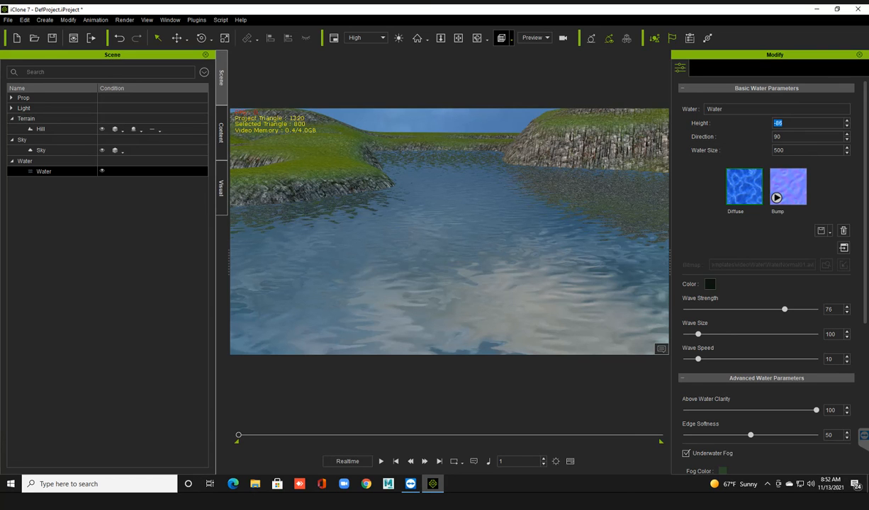
Set the water's wave strength to 81 and its wave size to 53.
click(746, 296)
drag(771, 310, 685, 310)
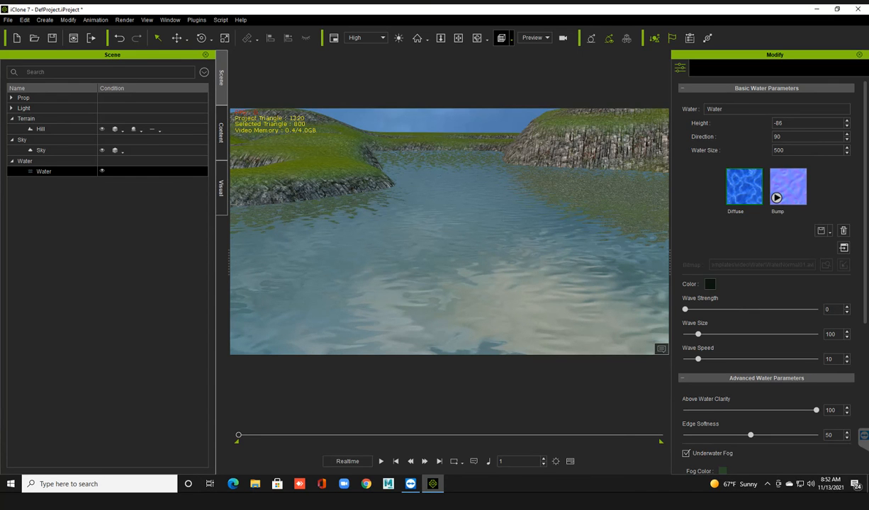
drag(684, 310, 790, 310)
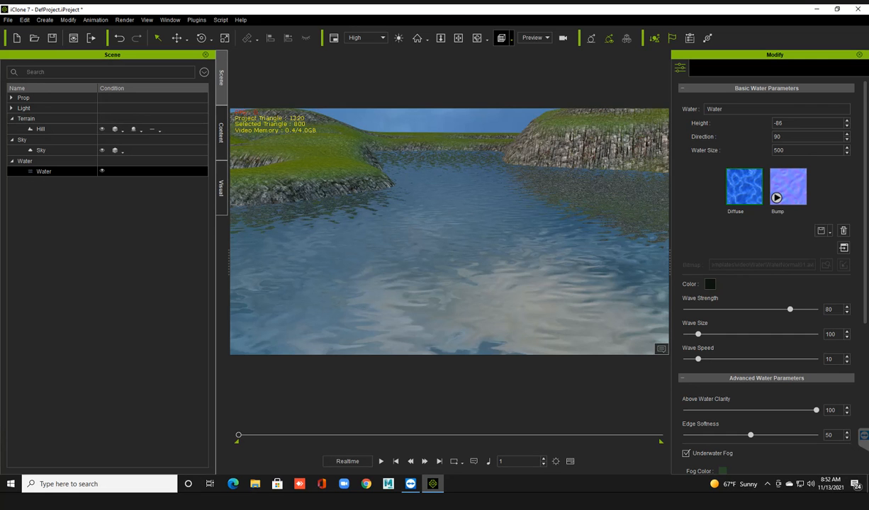
drag(698, 334, 691, 334)
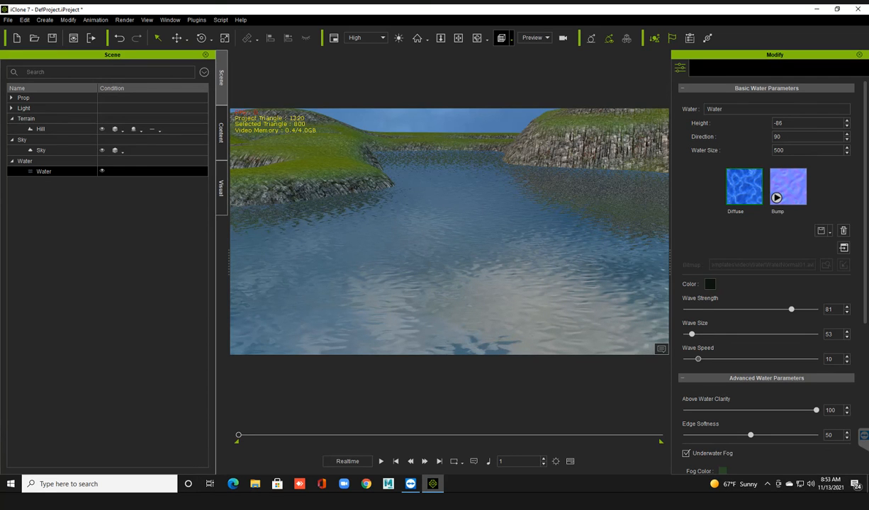
Play the scene briefly to preview the water's movement, then return the timeline to the first frame.
key(space)
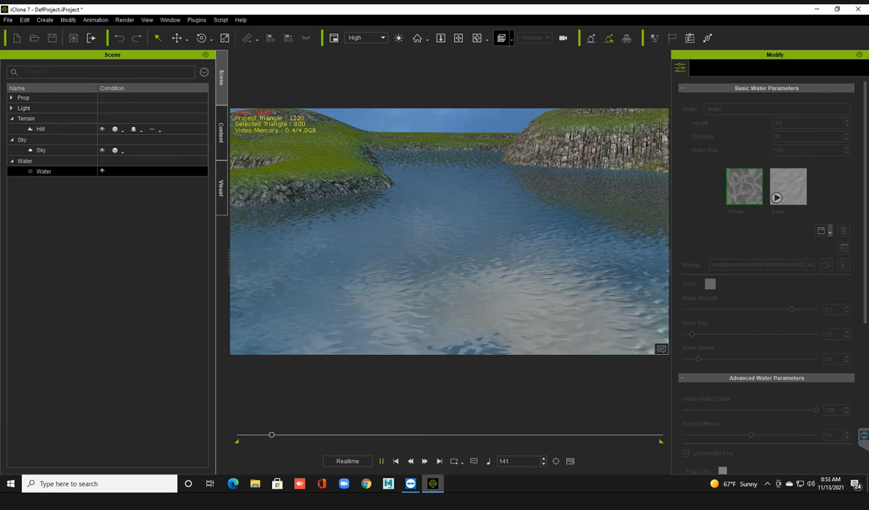
key(space)
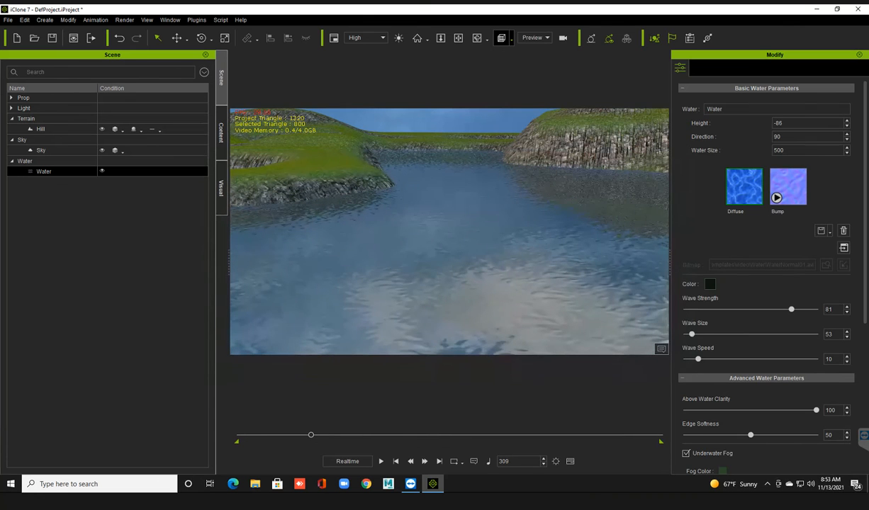
click(397, 461)
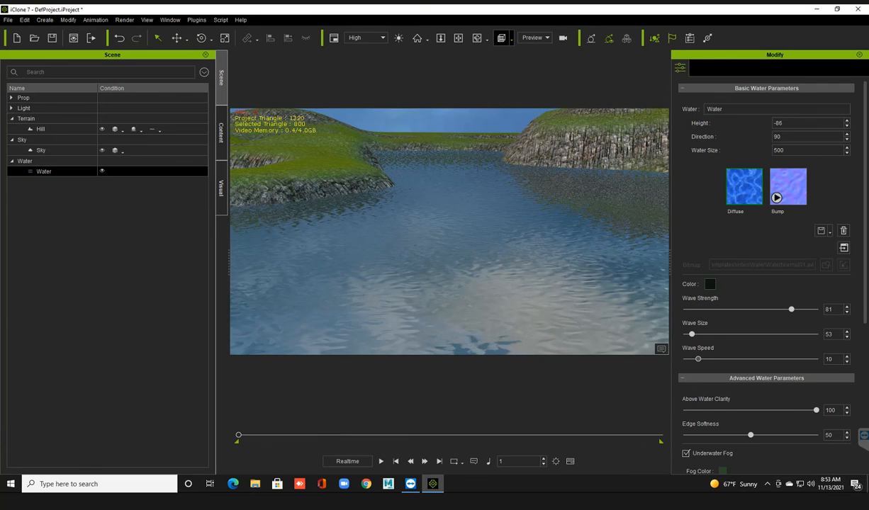
Reduce the water's wave speed to 8 and set its edge softness to 52.
drag(697, 359, 695, 359)
scroll(765, 277, down, 1)
scroll(765, 276, down, 1)
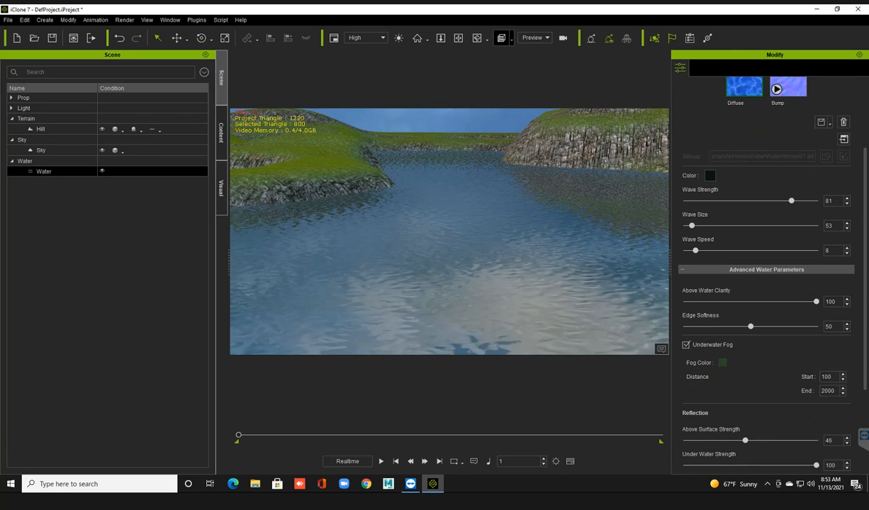
mouse_move(816, 302)
mouse_down()
mouse_move(744, 301)
mouse_move(815, 302)
mouse_up()
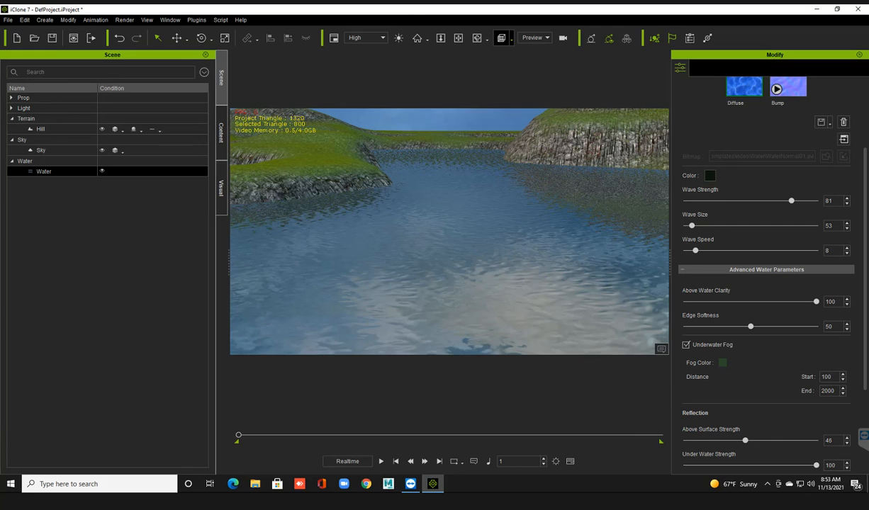
mouse_move(750, 327)
mouse_down()
mouse_move(710, 326)
mouse_move(815, 327)
mouse_move(753, 327)
mouse_up()
scroll(766, 284, down, 2)
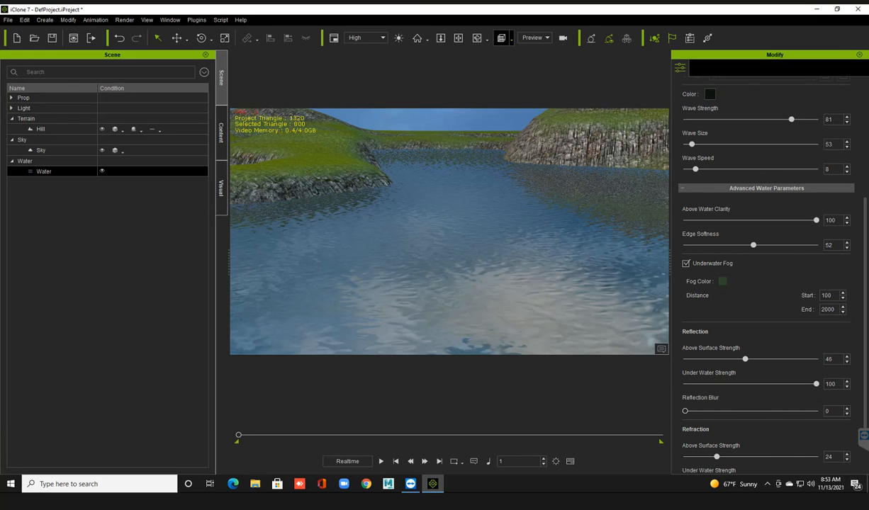
scroll(765, 284, down, 1)
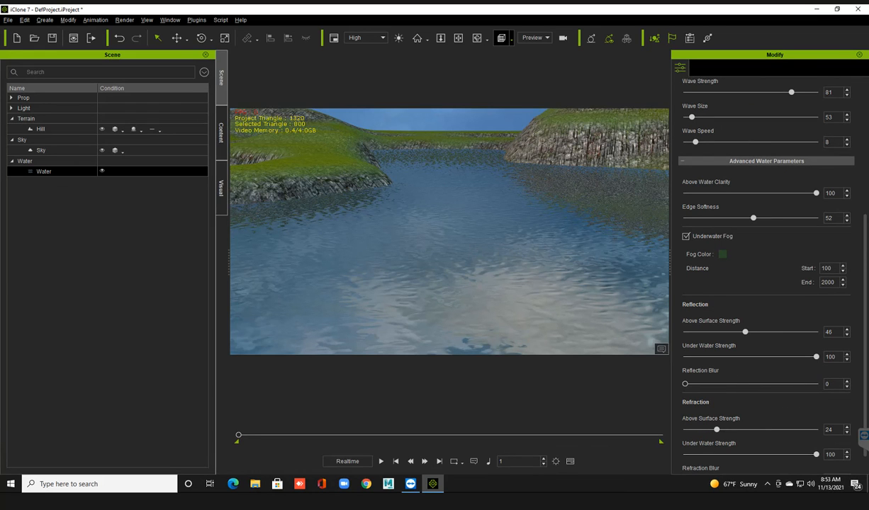
Turn on fog for the scene in the visual settings.
right_drag(440, 241, 403, 241)
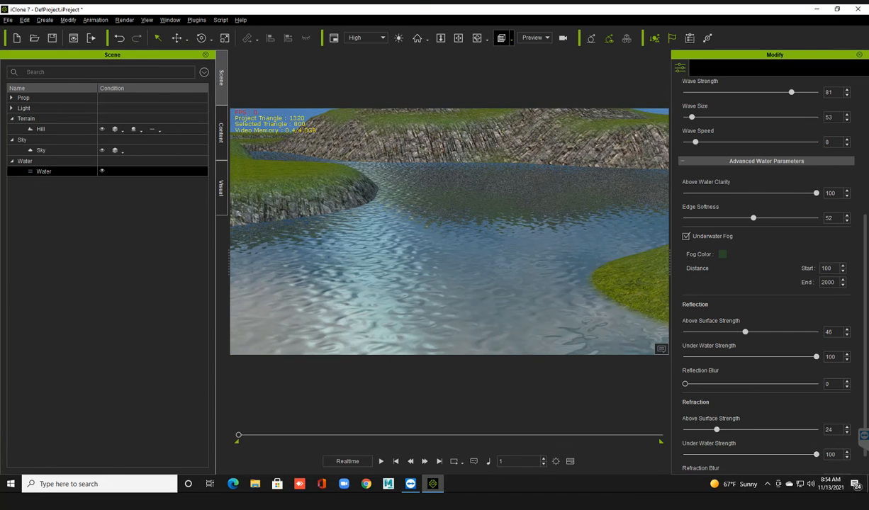
middle_drag(439, 233, 414, 276)
right_drag(439, 241, 426, 204)
middle_drag(432, 225, 457, 253)
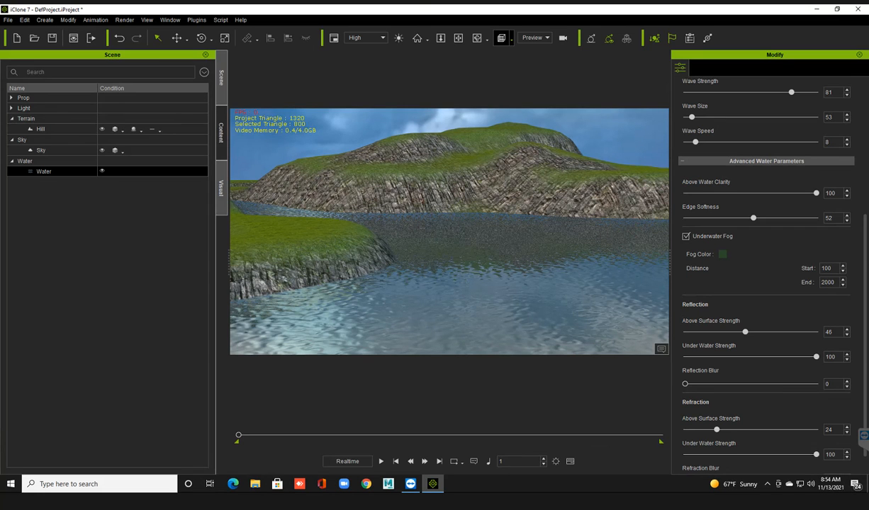
click(221, 188)
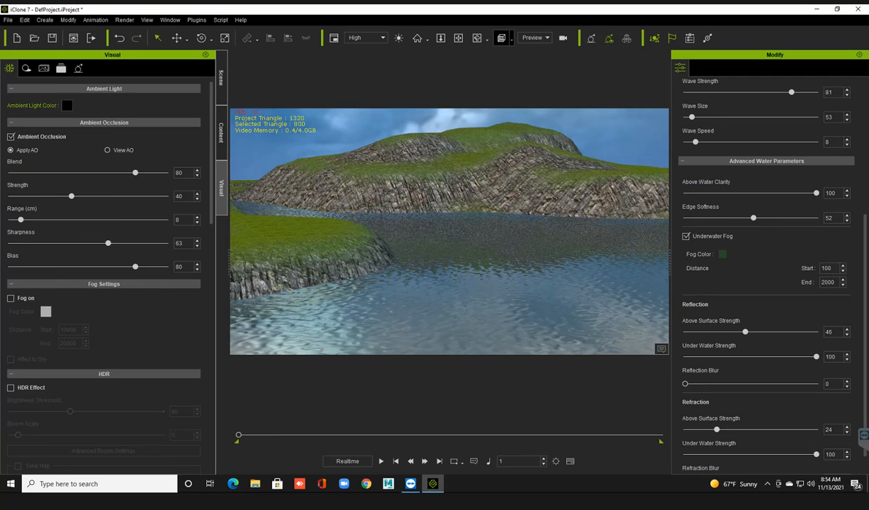
scroll(105, 283, down, 3)
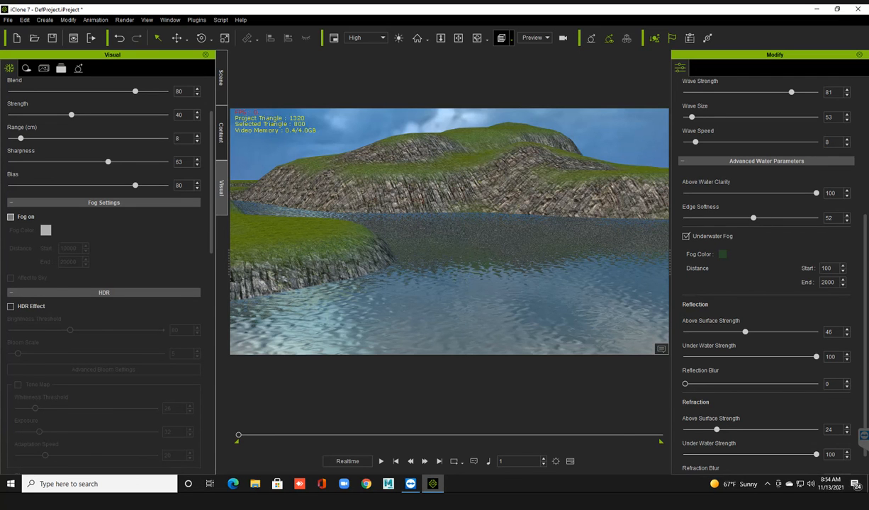
click(11, 217)
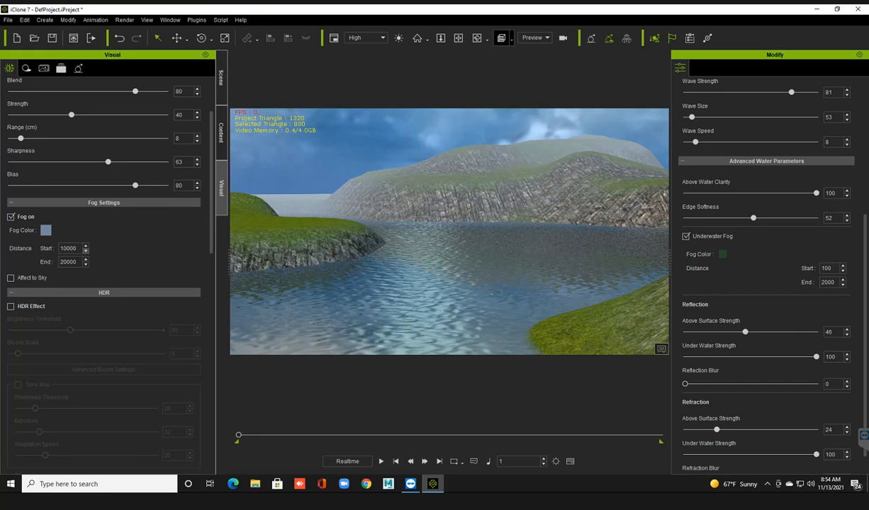
Change the scene's fog color to the deep blue #25469e and check it on the hills.
click(45, 231)
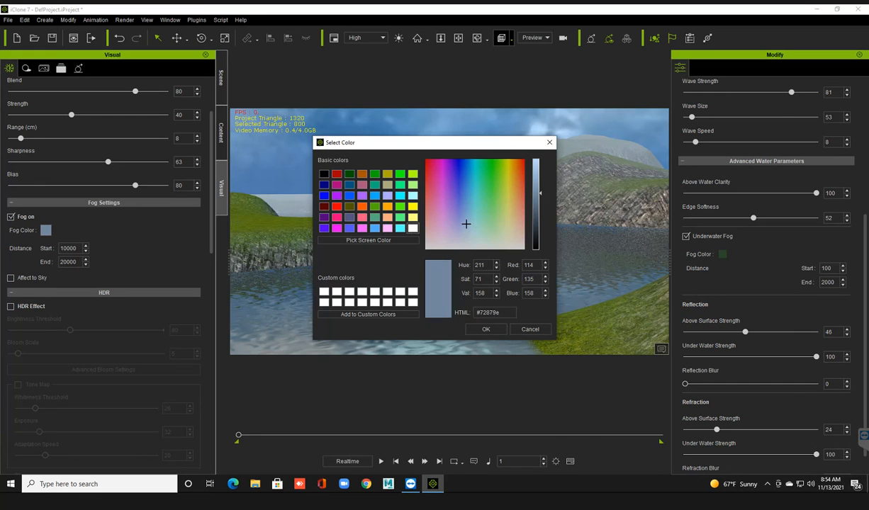
click(462, 180)
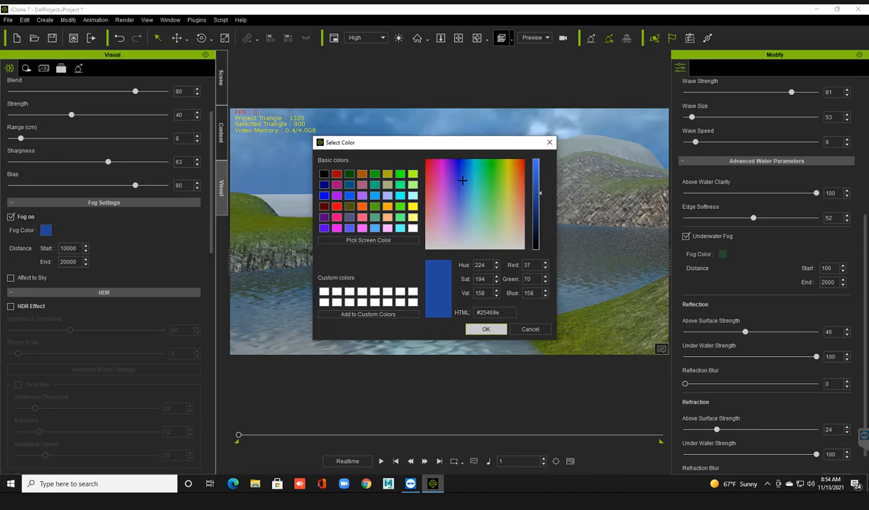
click(486, 328)
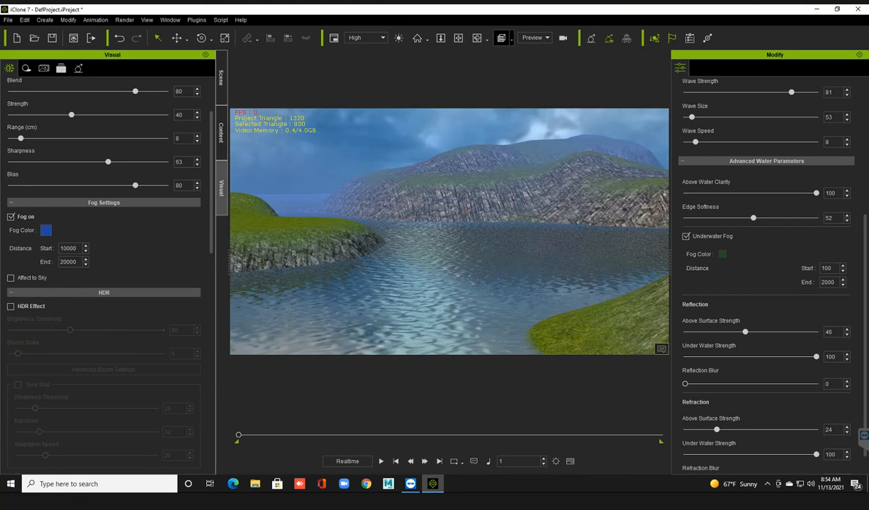
right_drag(425, 248, 510, 248)
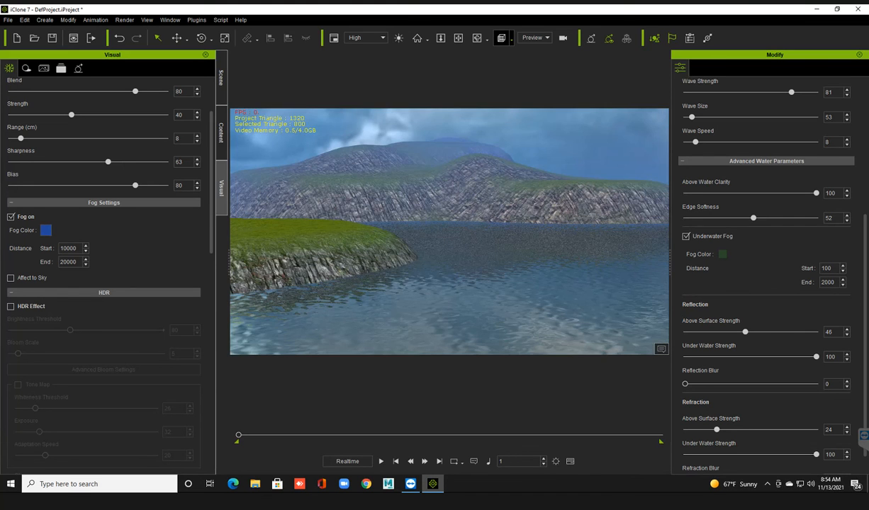
Change the scene's fog color to pure white (#ffffff) and check it on the distant terrain.
click(46, 230)
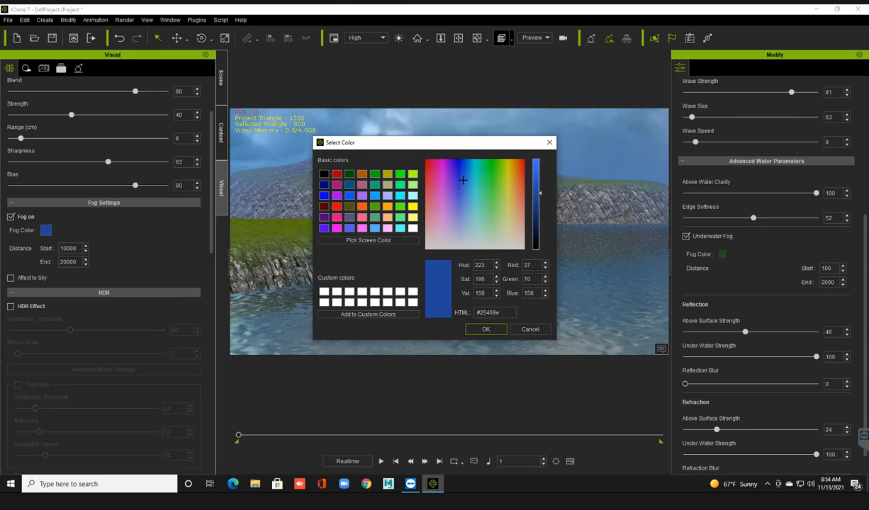
drag(462, 180, 427, 245)
drag(536, 192, 536, 214)
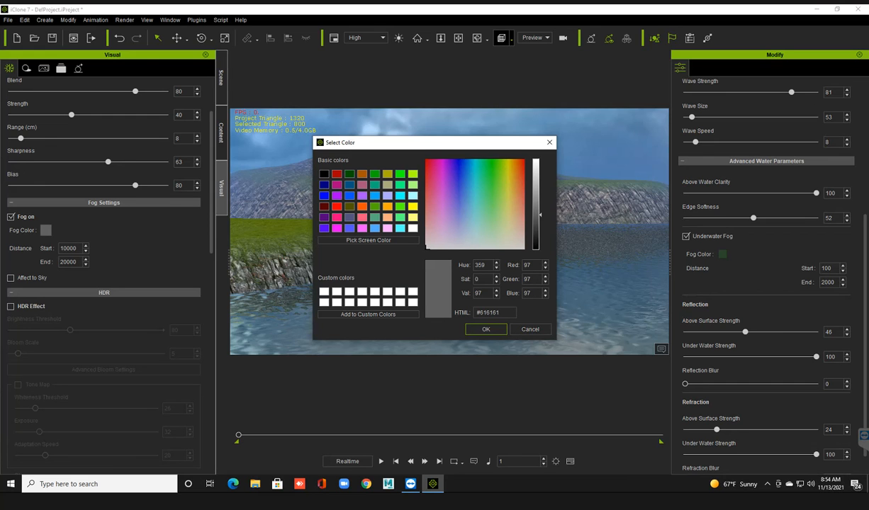
drag(537, 215, 536, 159)
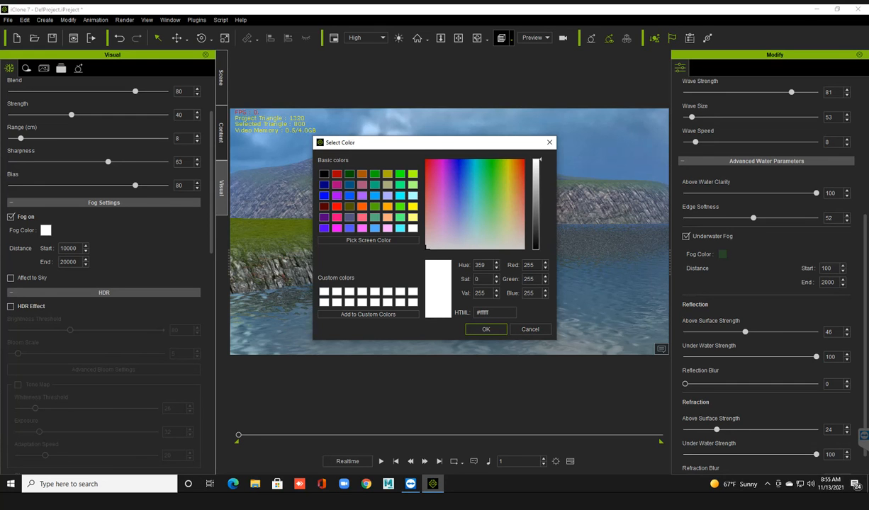
click(486, 329)
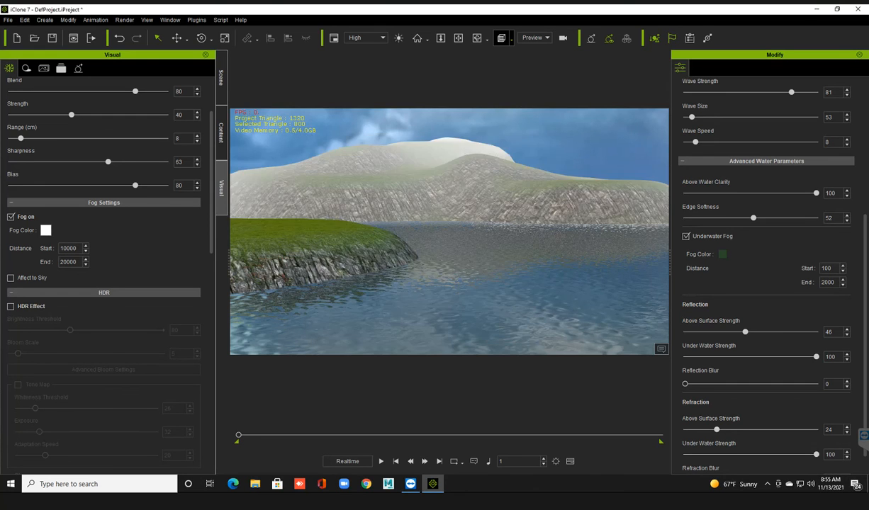
right_drag(468, 240, 375, 241)
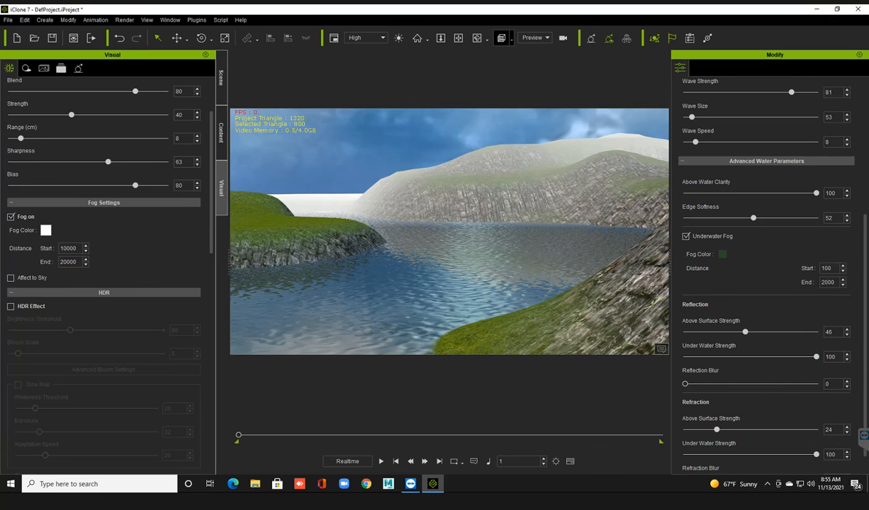
Change the scene's fog color to the medium gray #878787 and check it on the distant hills.
click(46, 230)
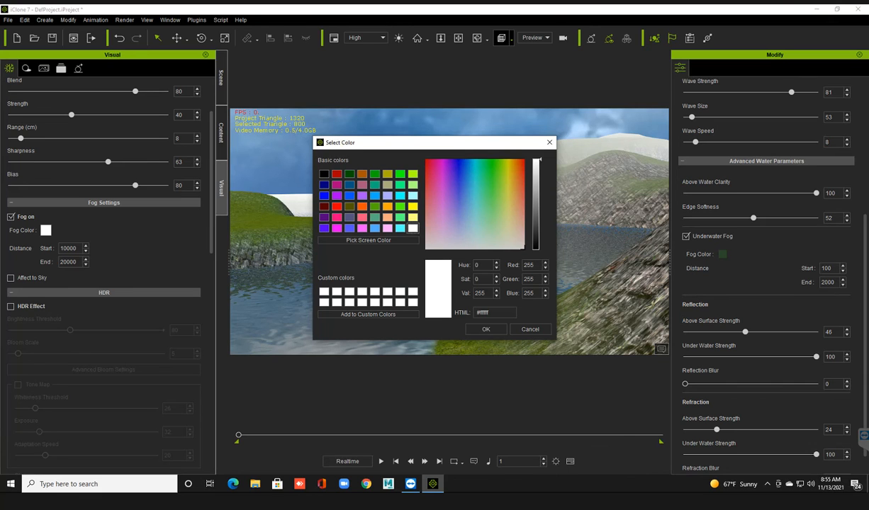
click(536, 233)
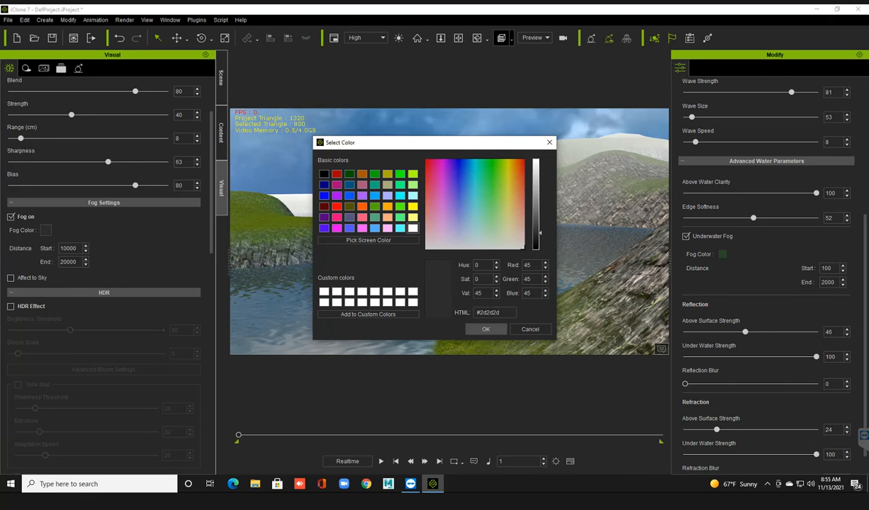
click(536, 195)
drag(538, 195, 537, 201)
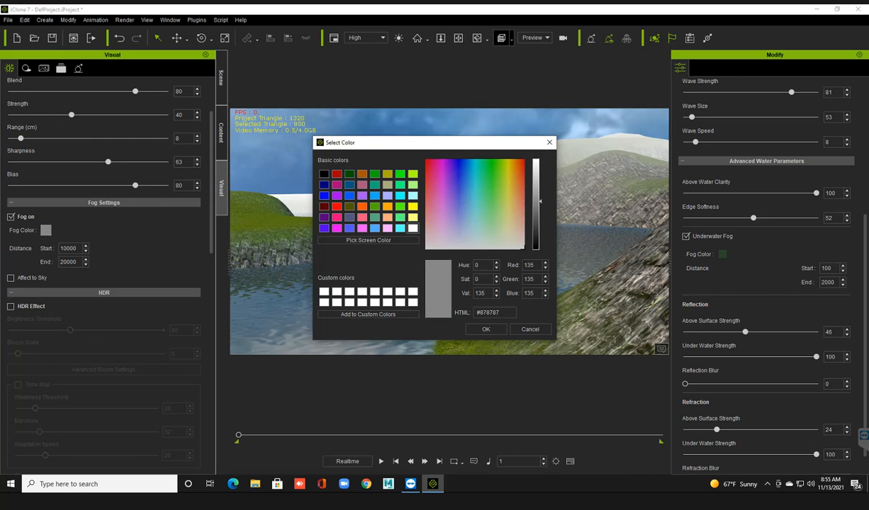
click(486, 329)
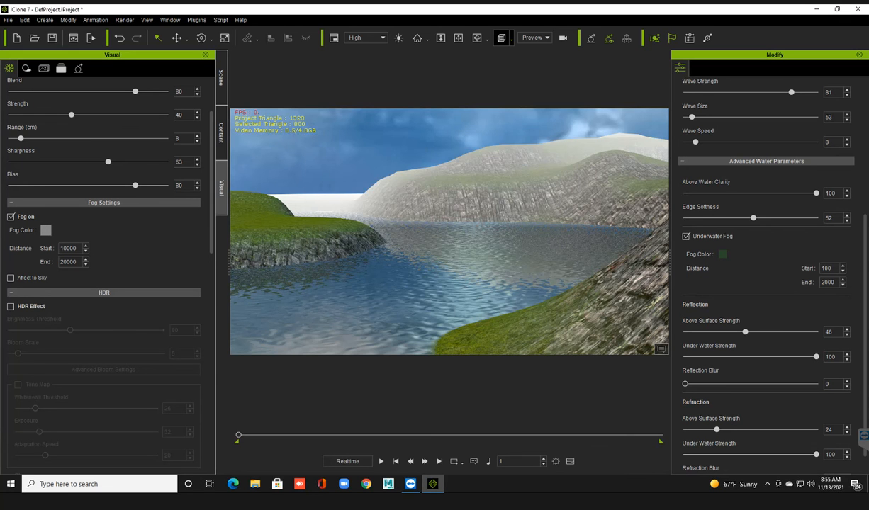
right_drag(449, 248, 506, 248)
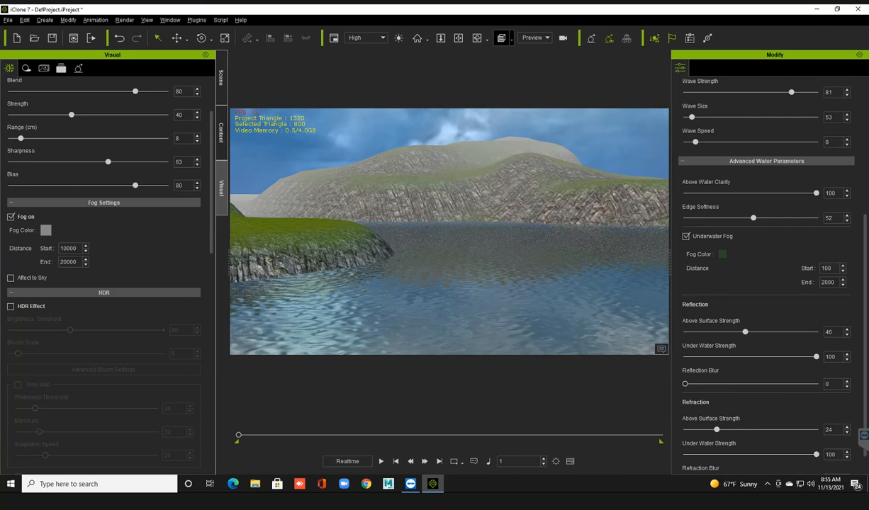
right_drag(505, 248, 462, 260)
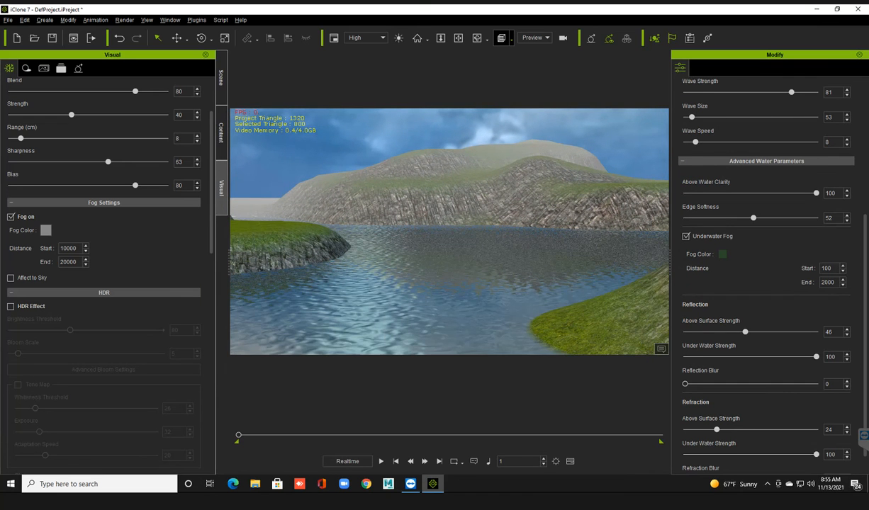
Open the image render settings and dock them with the other side panels, showing them in front.
click(170, 20)
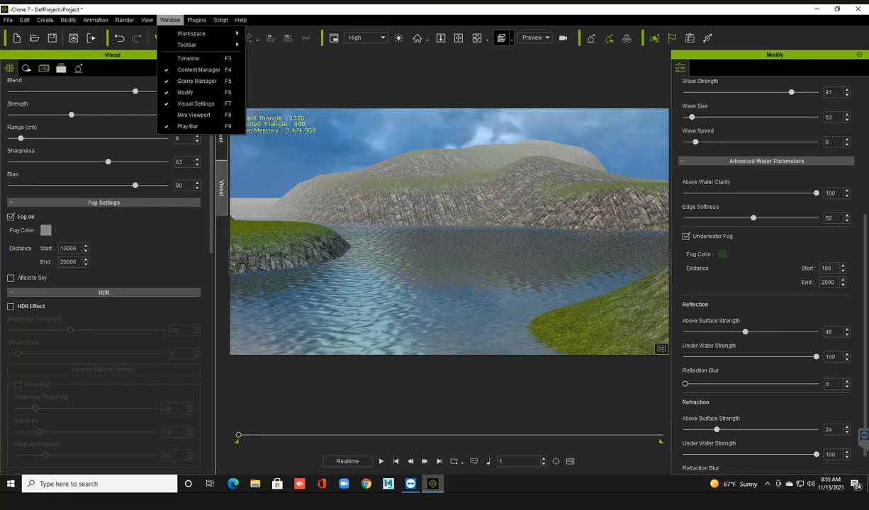
mouse_move(125, 20)
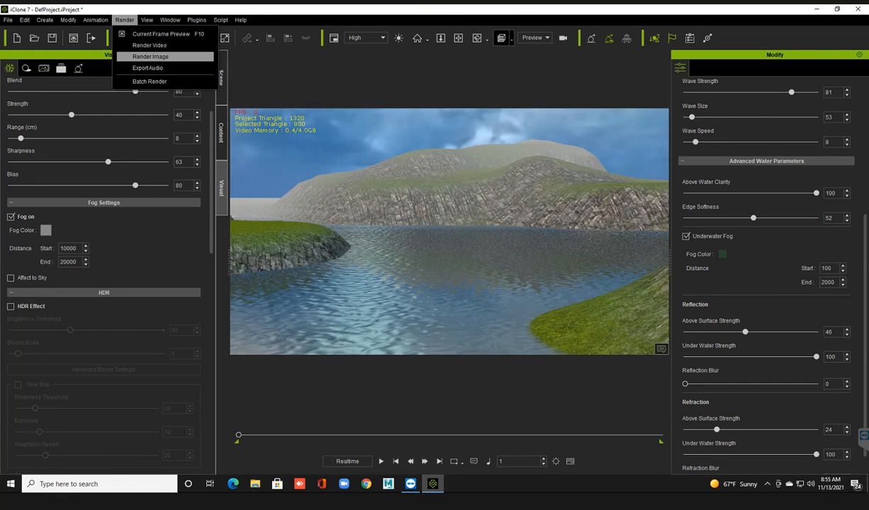
click(150, 56)
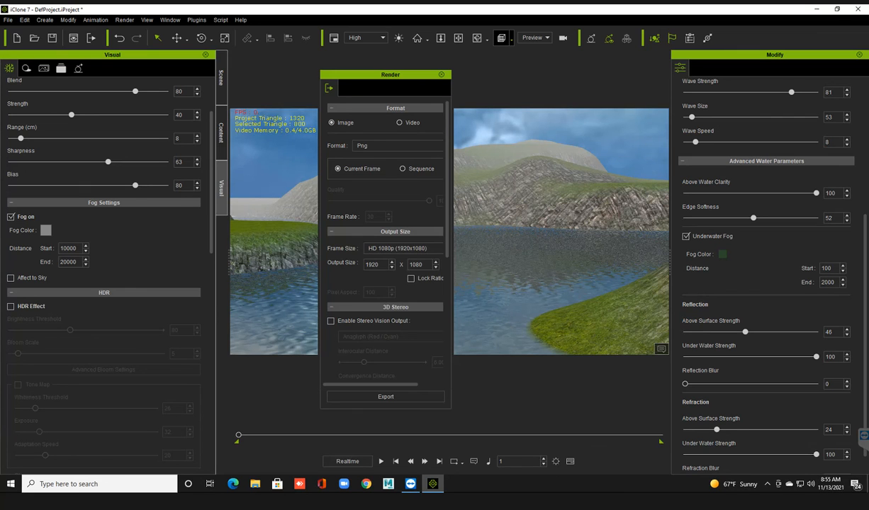
double_click(391, 75)
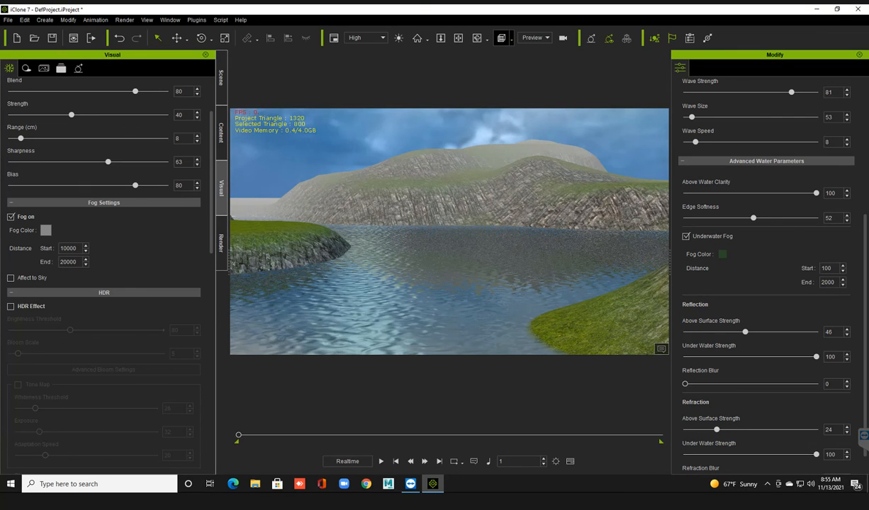
click(221, 243)
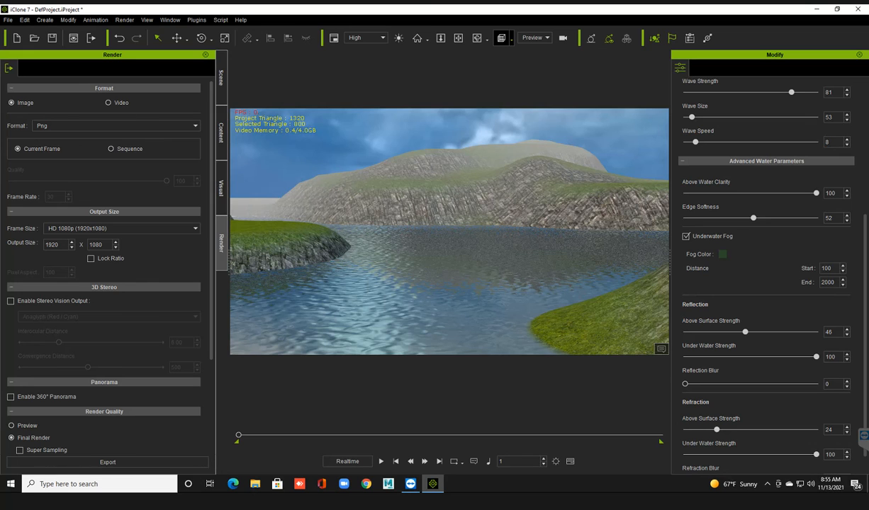
Keep the image render on PNG and Current Frame, and review the available frame sizes and render quality options.
click(117, 126)
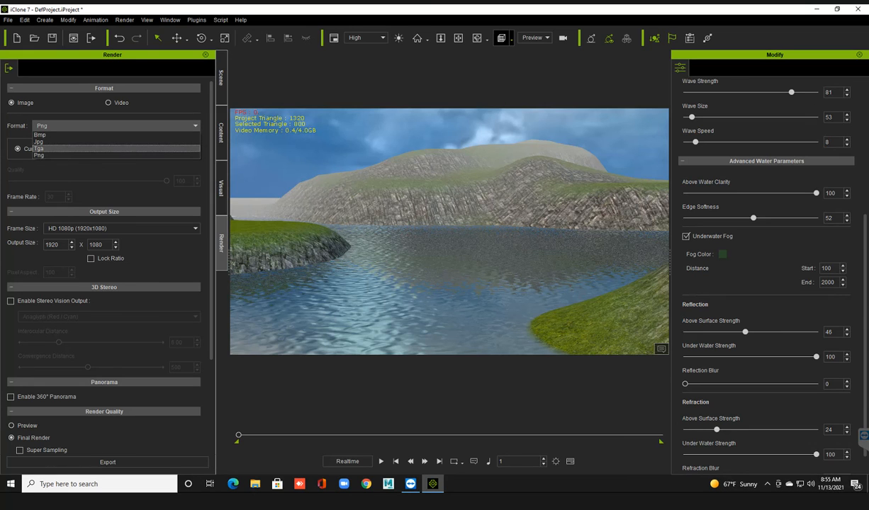
click(113, 156)
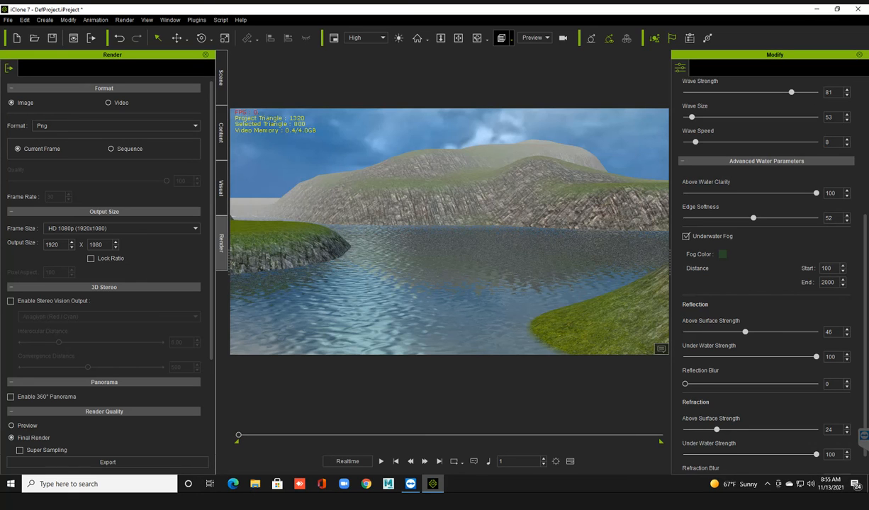
click(112, 149)
click(18, 149)
click(122, 228)
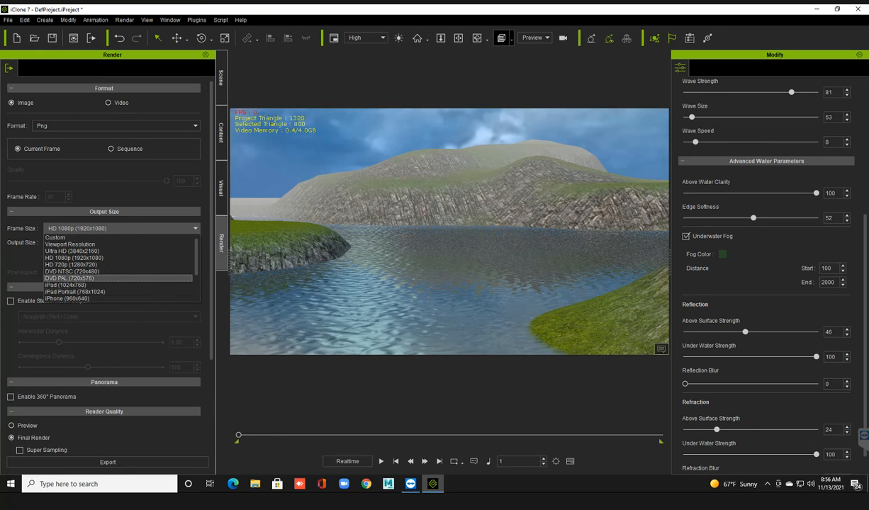
key(Escape)
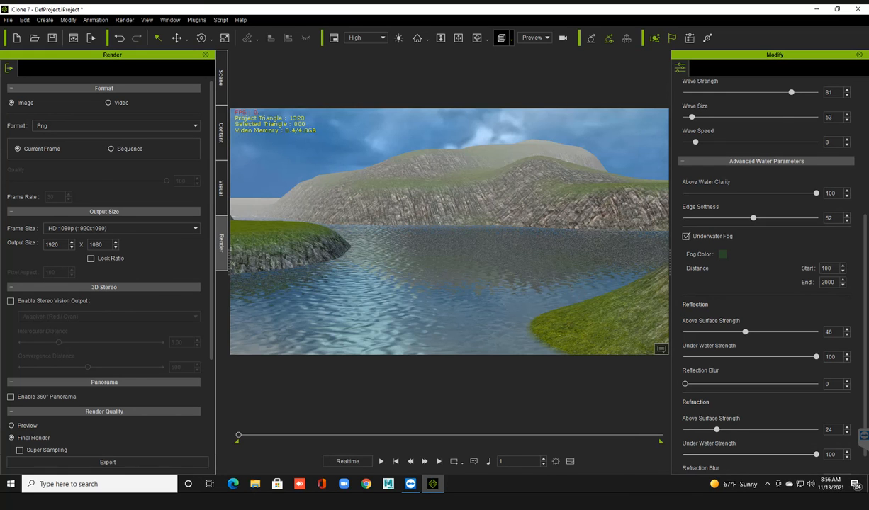
scroll(106, 269, down, 5)
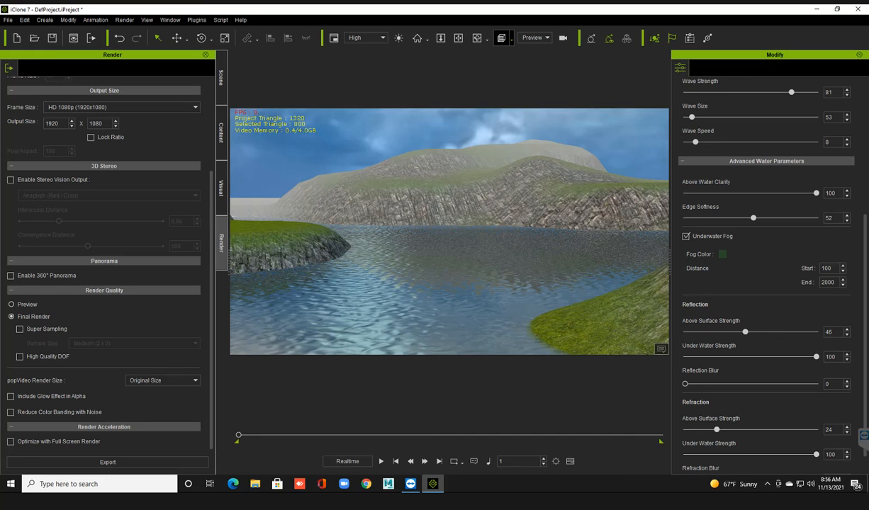
click(108, 462)
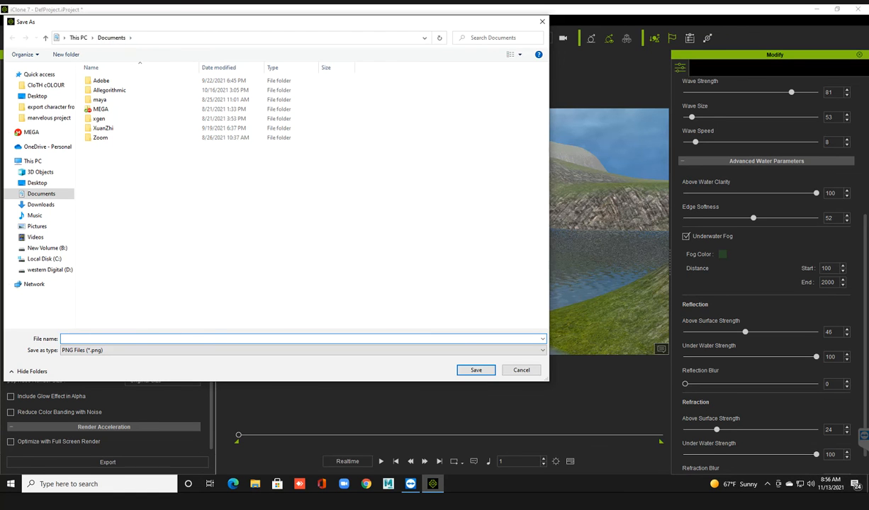
drag(190, 27, 302, 281)
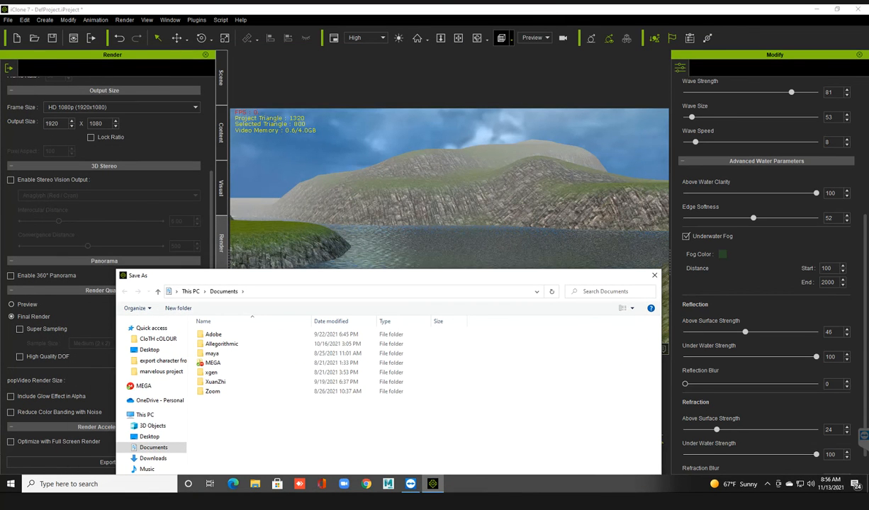
click(654, 275)
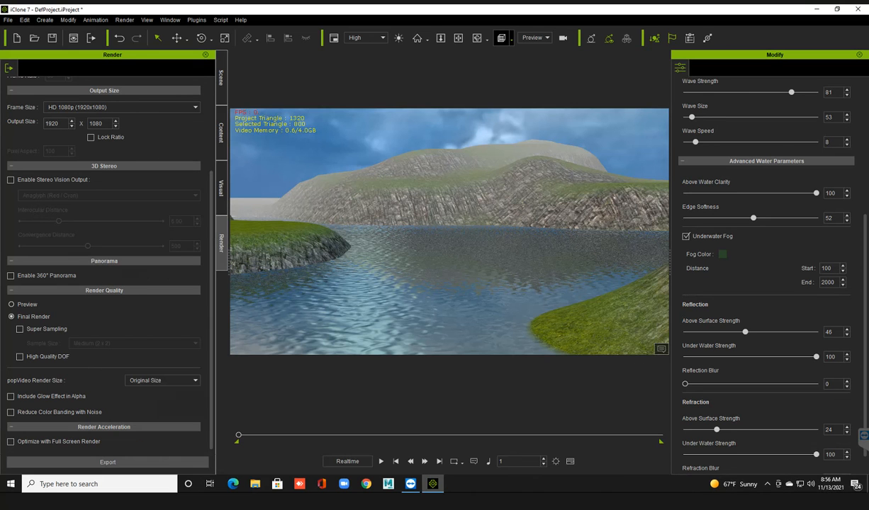
Export the current frame to the Desktop as a PNG named test, and inspect the rendered picture up close.
right_drag(448, 231, 481, 233)
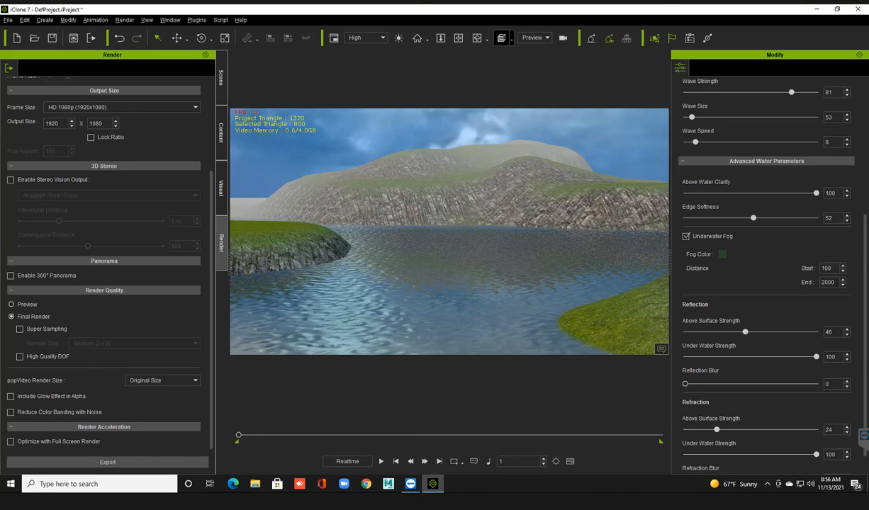
mouse_move(449, 230)
middle_down()
mouse_move(427, 231)
mouse_move(442, 231)
middle_up()
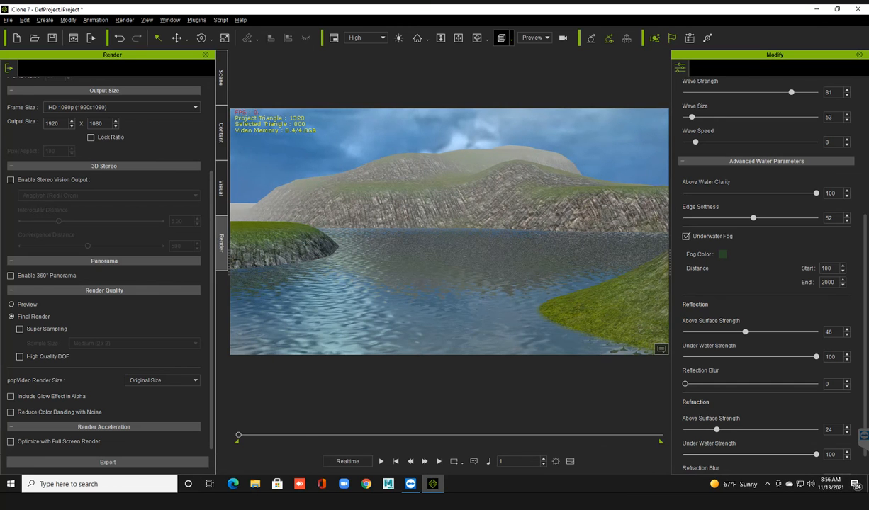
click(425, 138)
click(107, 462)
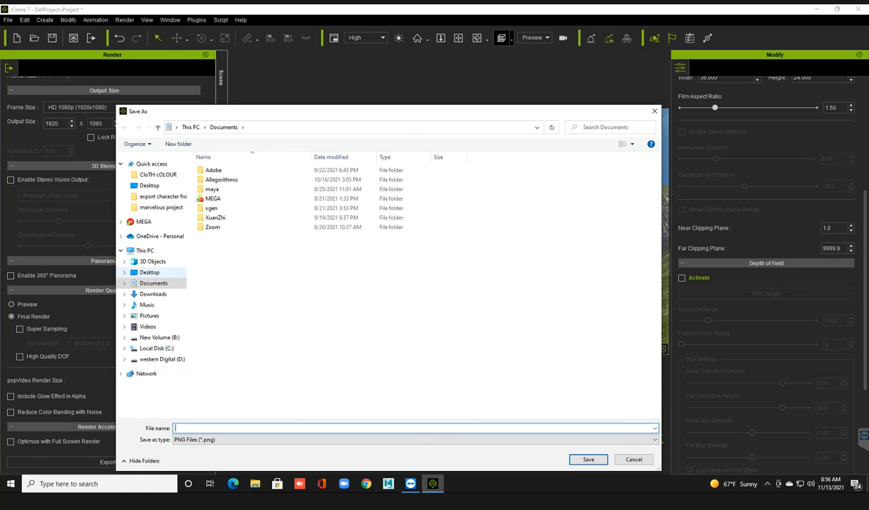
click(149, 272)
click(206, 428)
text(test)
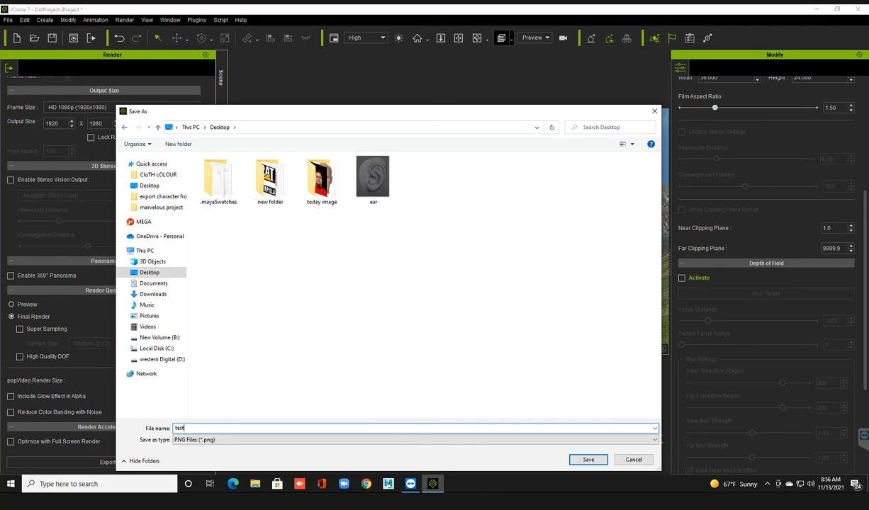
key(Return)
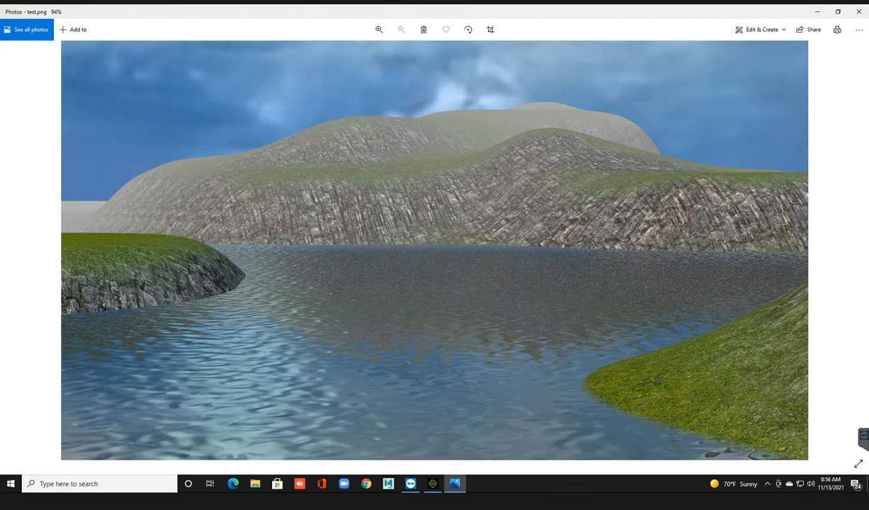
scroll(376, 270, up, 3)
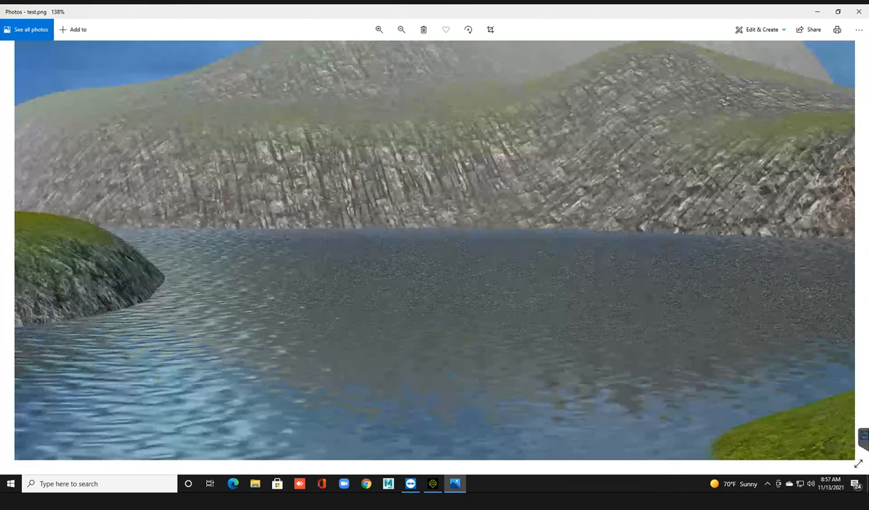
click(858, 11)
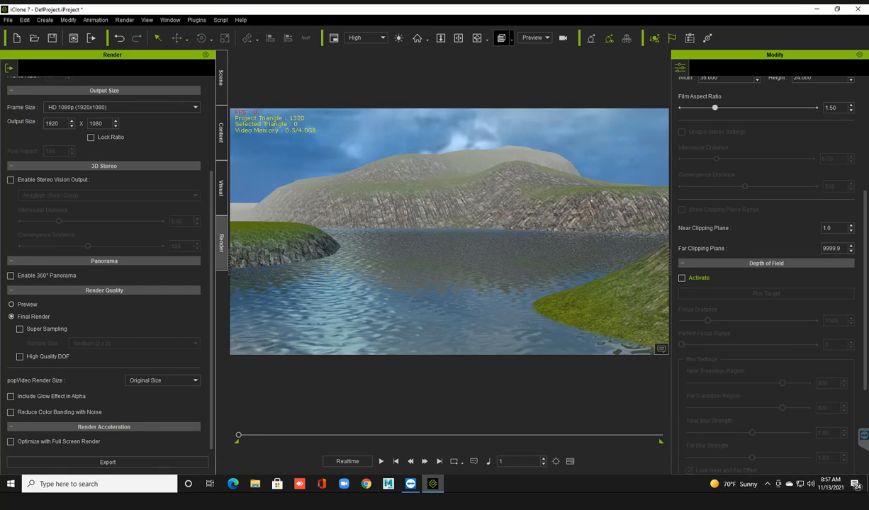
Start a new project and bring up the content library.
key(ctrl+n)
click(434, 265)
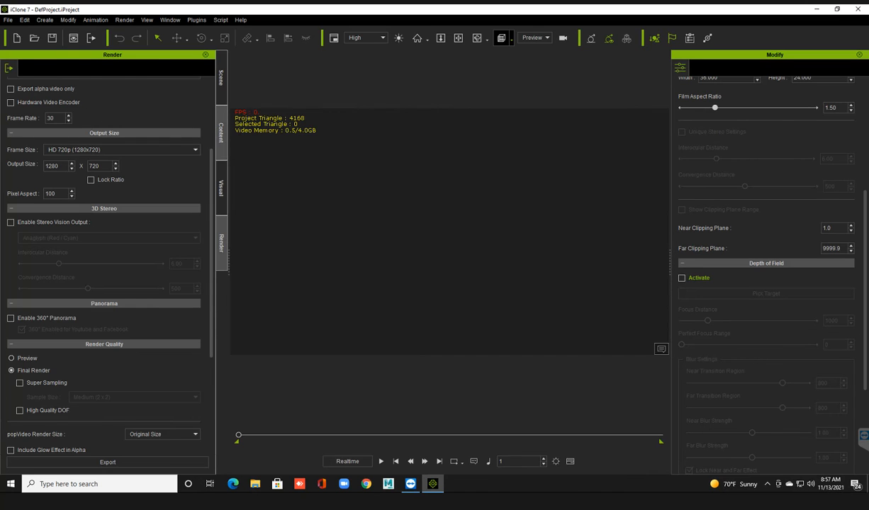
click(221, 132)
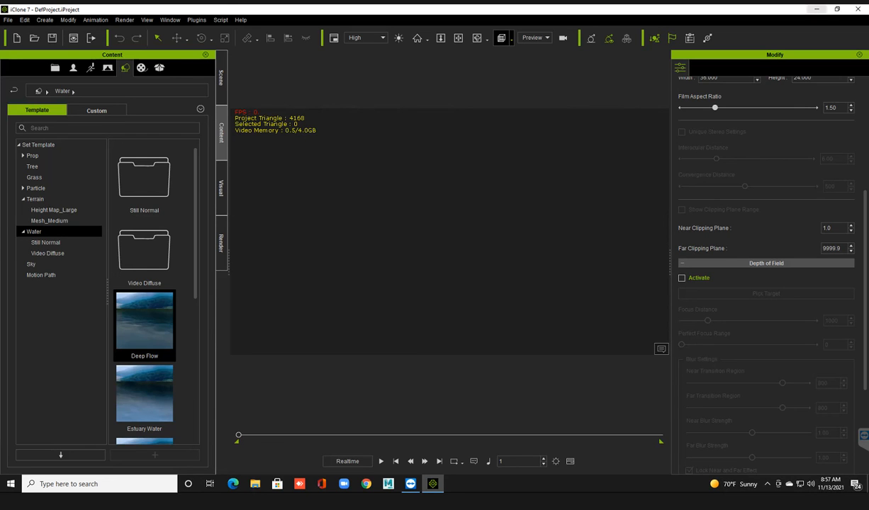
Switch to the desktop, refresh it, and launch Character Creator 3.
click(816, 9)
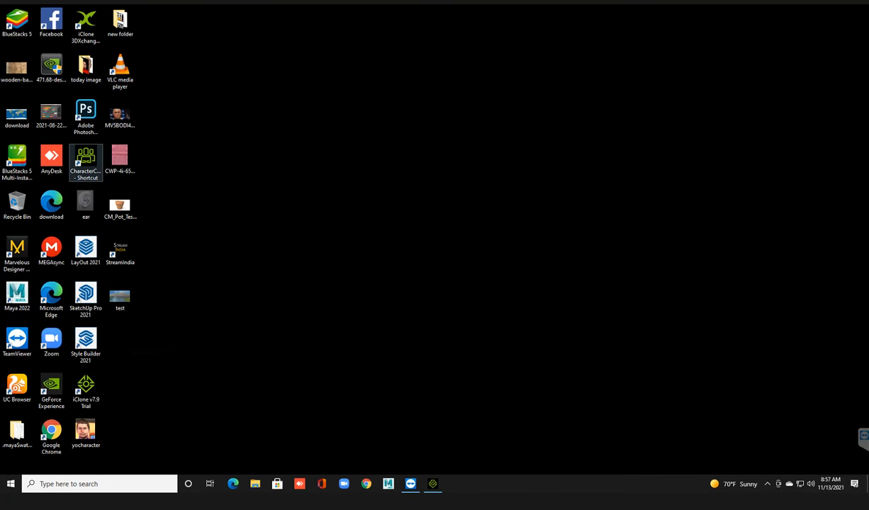
right_click(363, 87)
click(388, 112)
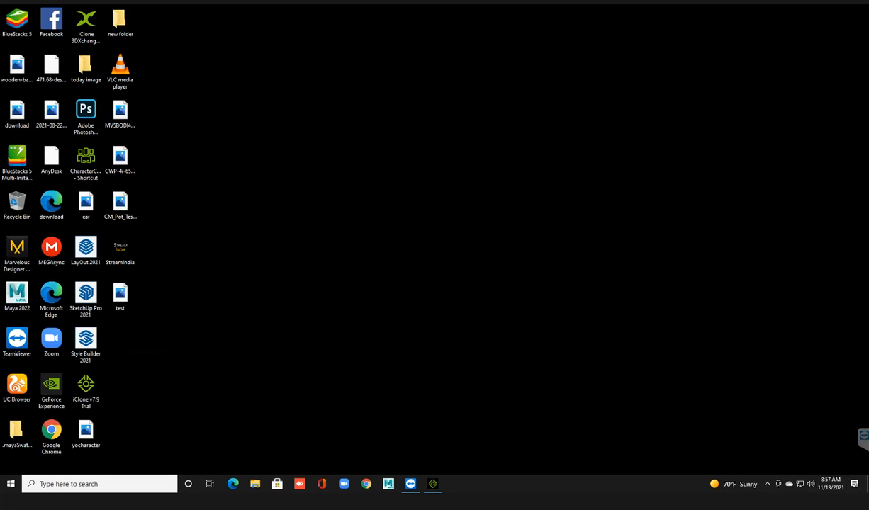
right_click(389, 74)
click(413, 101)
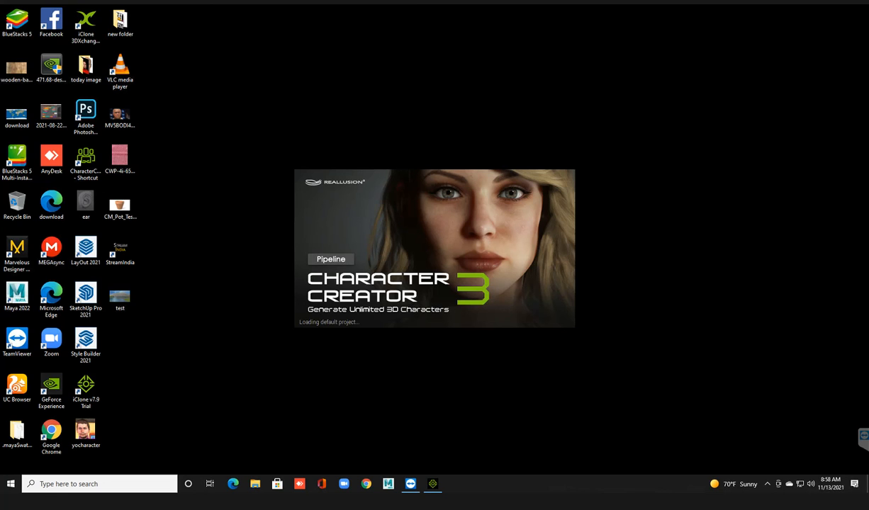
right_click(371, 68)
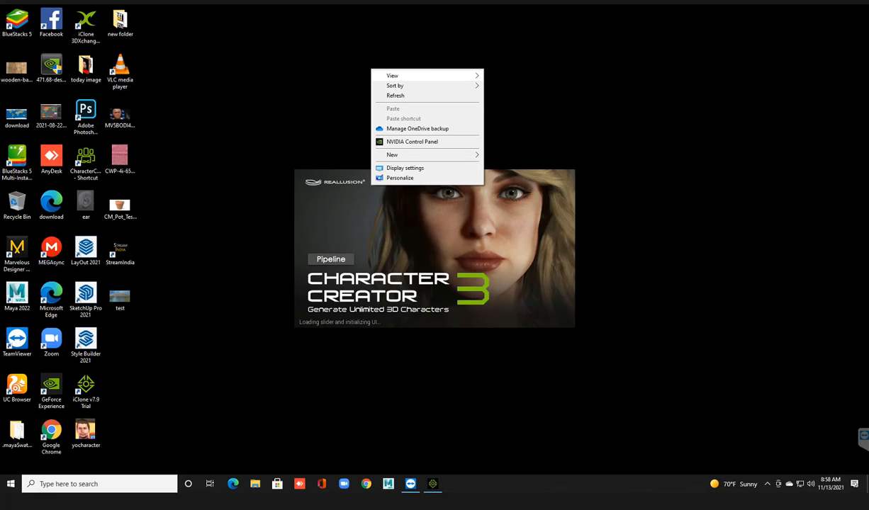
click(397, 95)
right_click(351, 36)
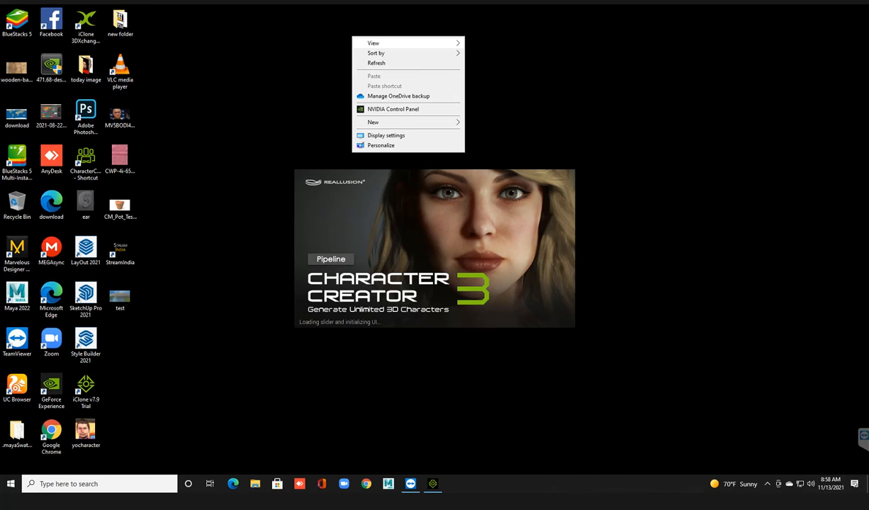
click(378, 63)
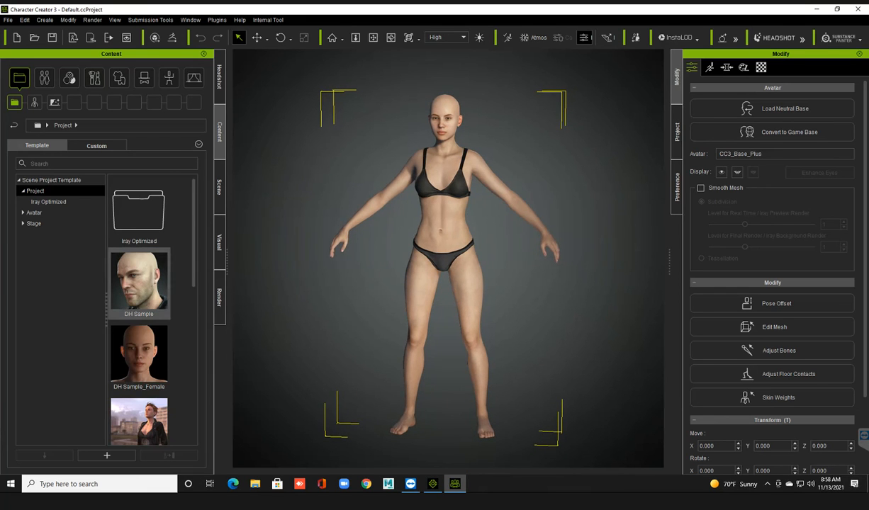
Browse the template projects and the Base avatars in the content library.
scroll(139, 333, down, 5)
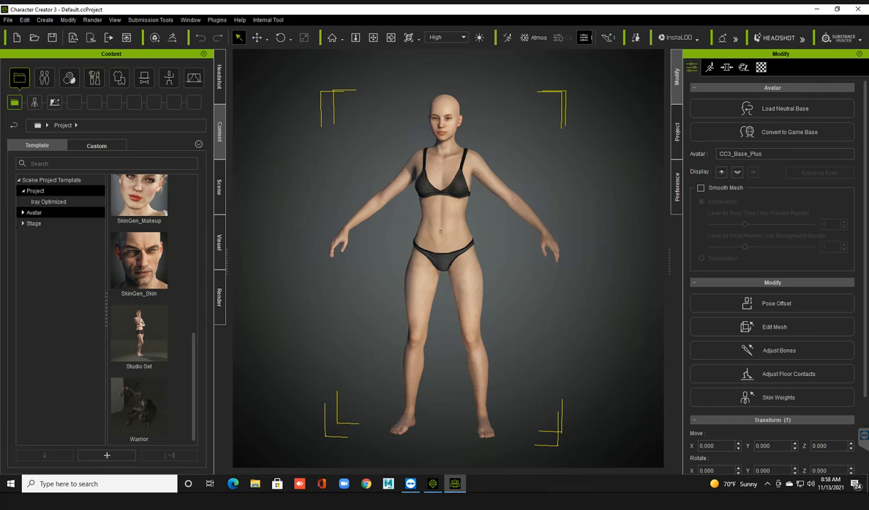
click(35, 213)
click(23, 212)
click(38, 223)
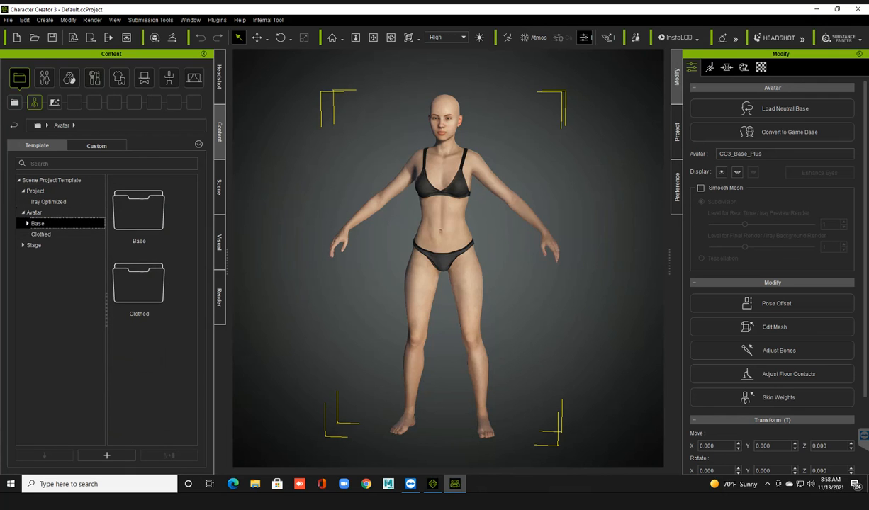
scroll(138, 312, down, 3)
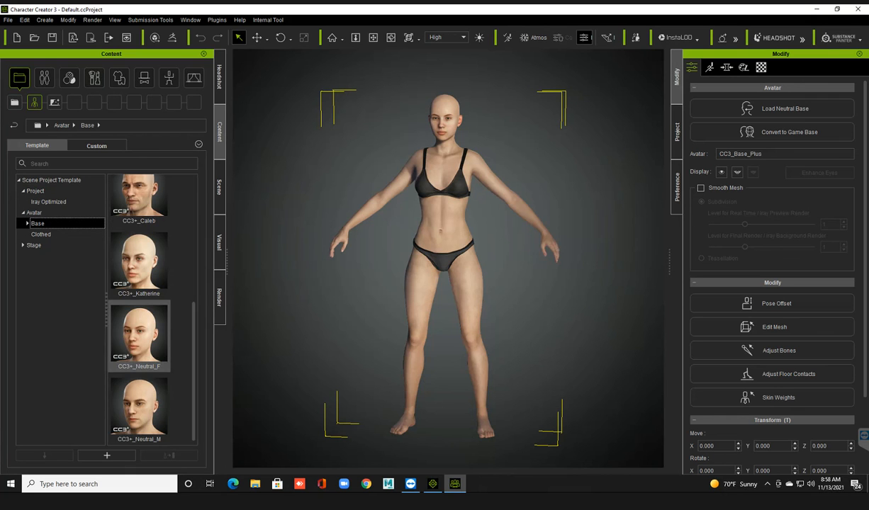
Load the IBL Sunset project template with the Replace All option.
click(36, 191)
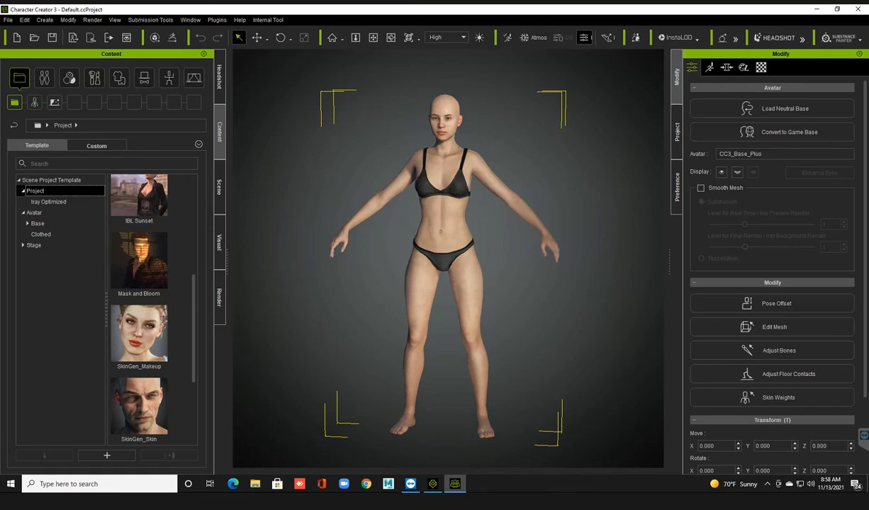
click(138, 203)
click(182, 283)
scroll(182, 284, up, 1)
double_click(139, 207)
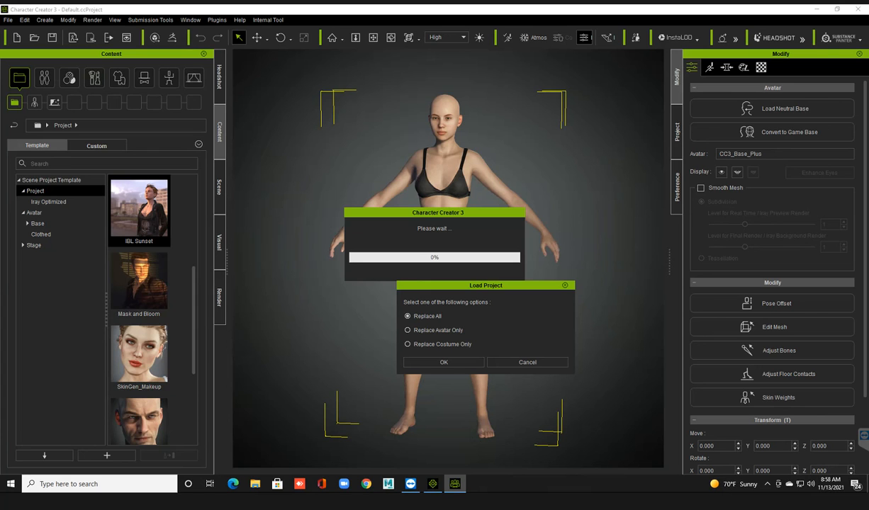
click(444, 362)
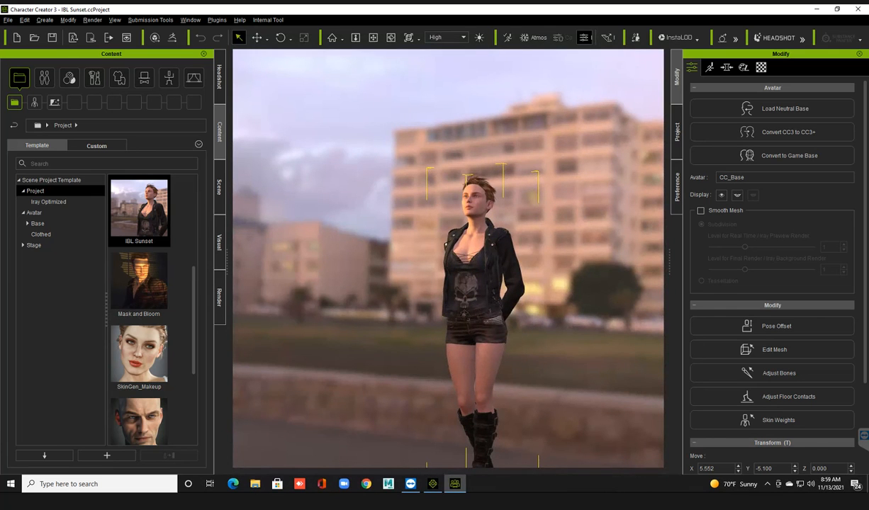
Review the HDR and Image Based Lighting settings, switching IBL off and back on to compare the lighting on the character.
click(219, 242)
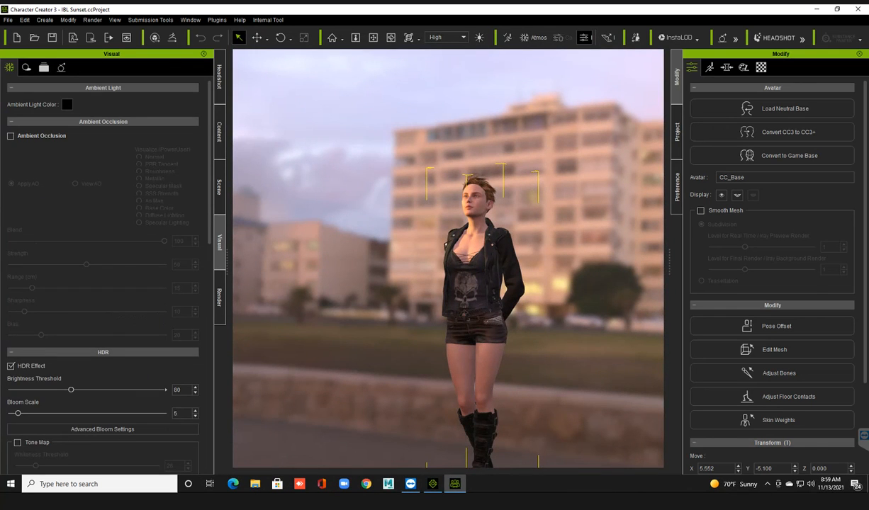
scroll(103, 277, down, 5)
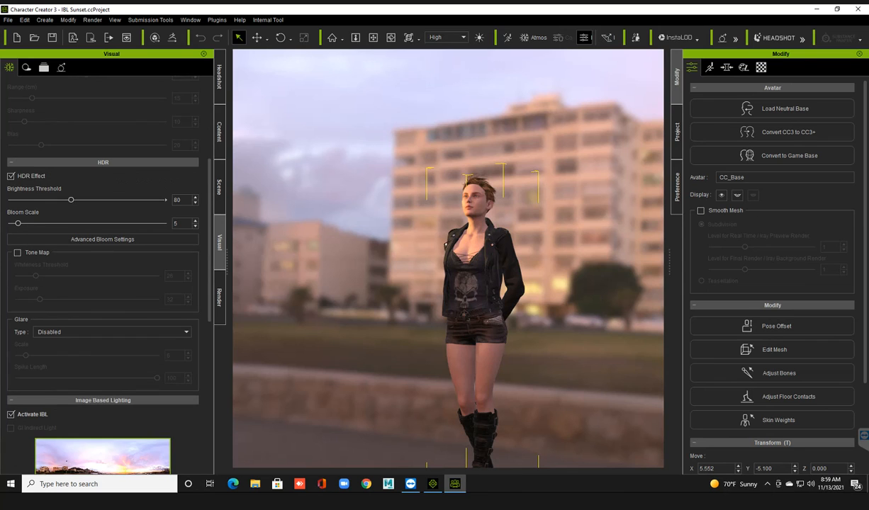
scroll(103, 276, down, 2)
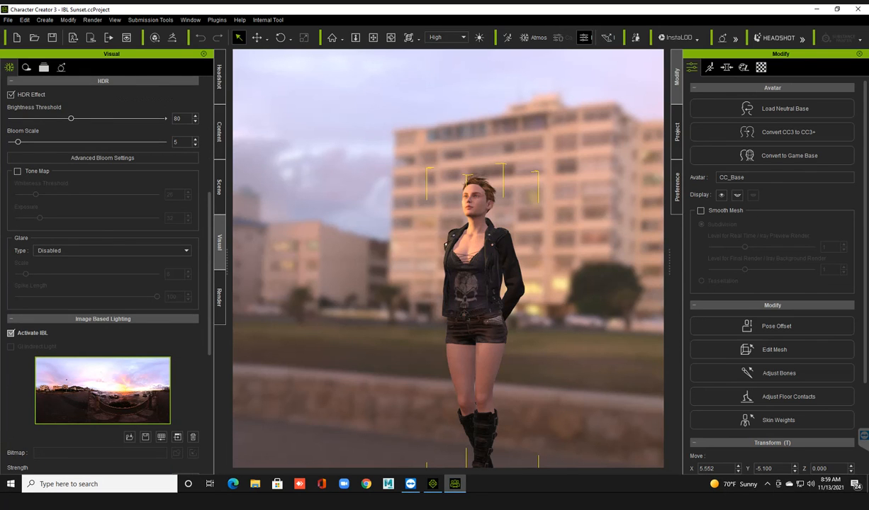
click(10, 333)
click(11, 333)
click(11, 333)
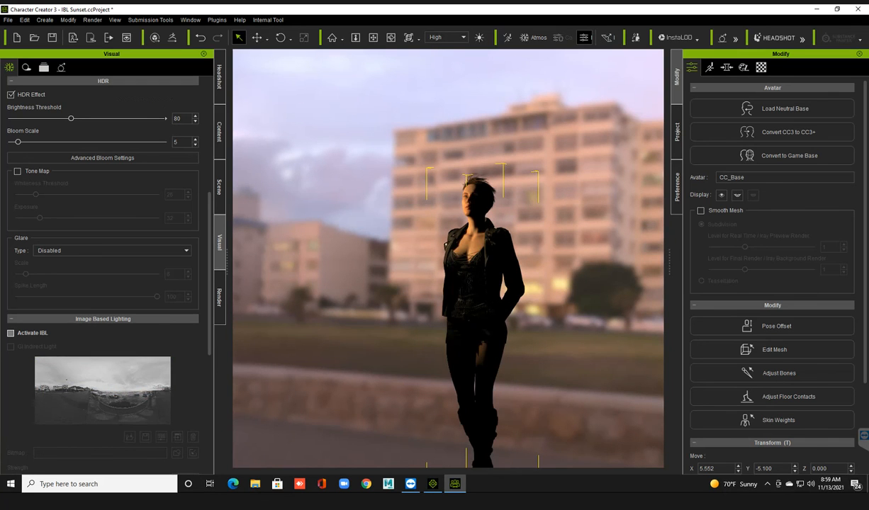
click(11, 333)
scroll(102, 269, down, 3)
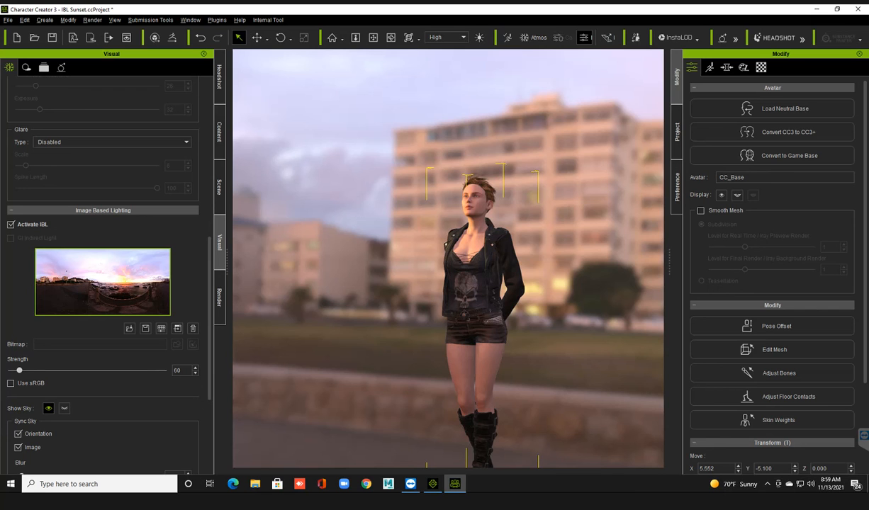
Apply the _Default MotionPlus pose to the character and view her from the front.
middle_drag(448, 283, 444, 261)
click(220, 132)
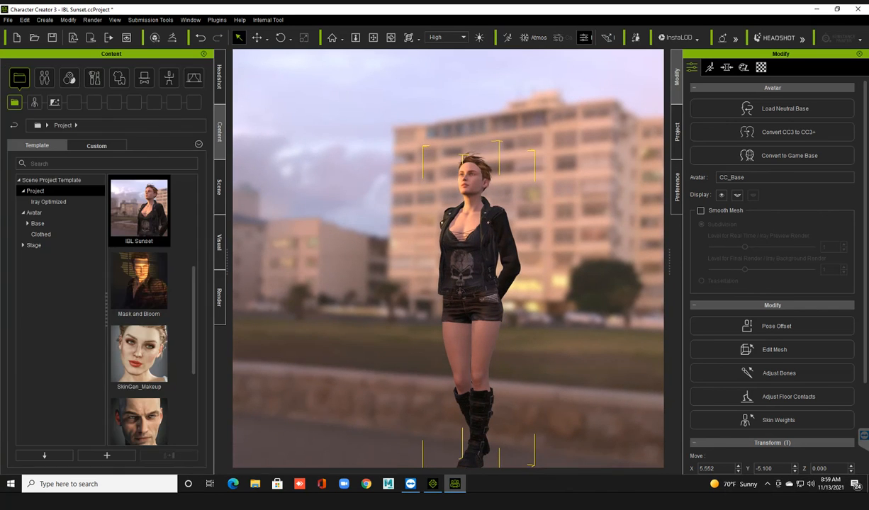
click(169, 78)
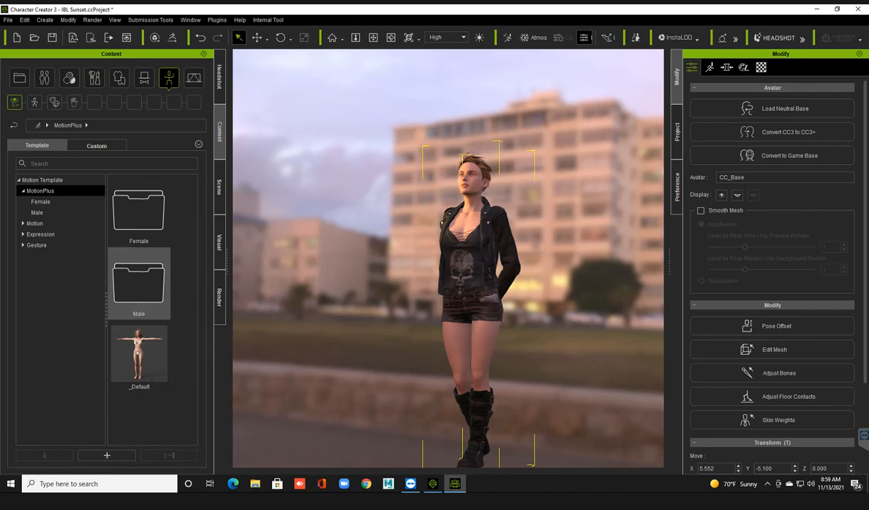
double_click(139, 354)
right_drag(425, 283, 521, 282)
middle_drag(454, 284, 449, 260)
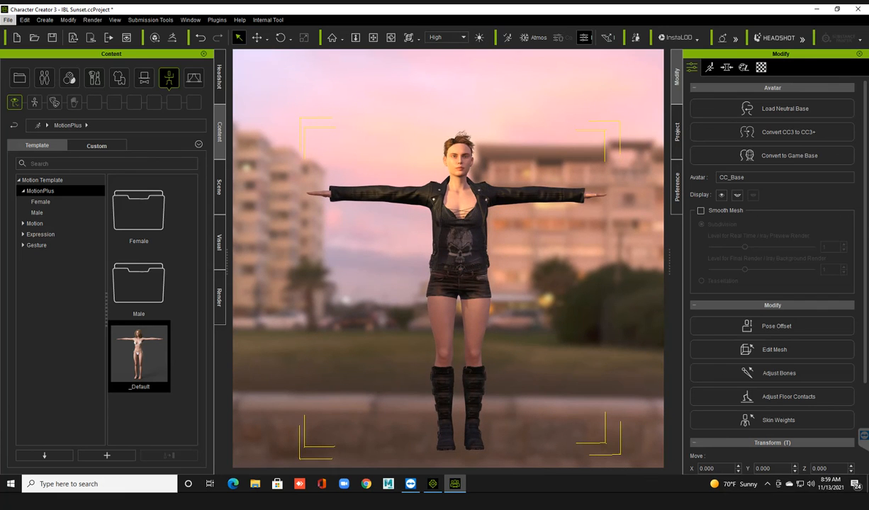
Export the posed character by sending her directly to iClone, and switch to iClone 7.
click(8, 19)
mouse_move(26, 105)
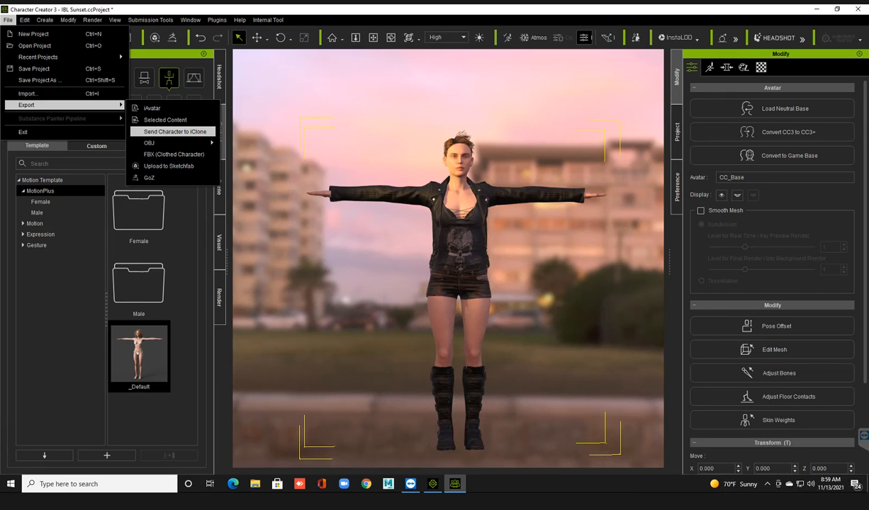
click(175, 132)
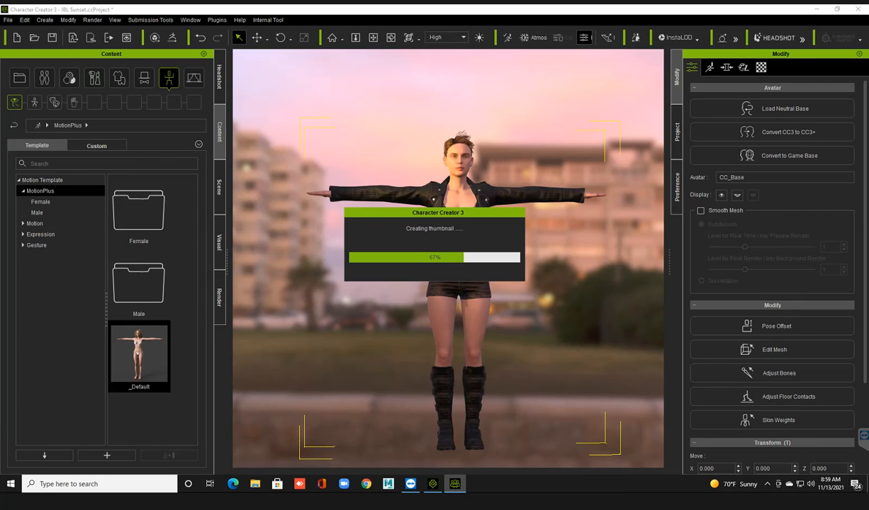
key(alt+Tab)
key(alt+Tab)
key(alt+Tab)
key(alt+Tab)
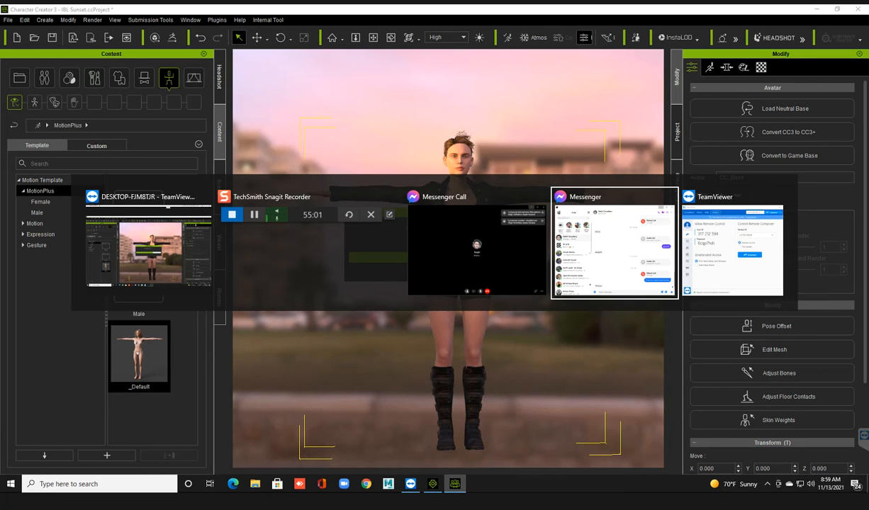
key(alt+Tab)
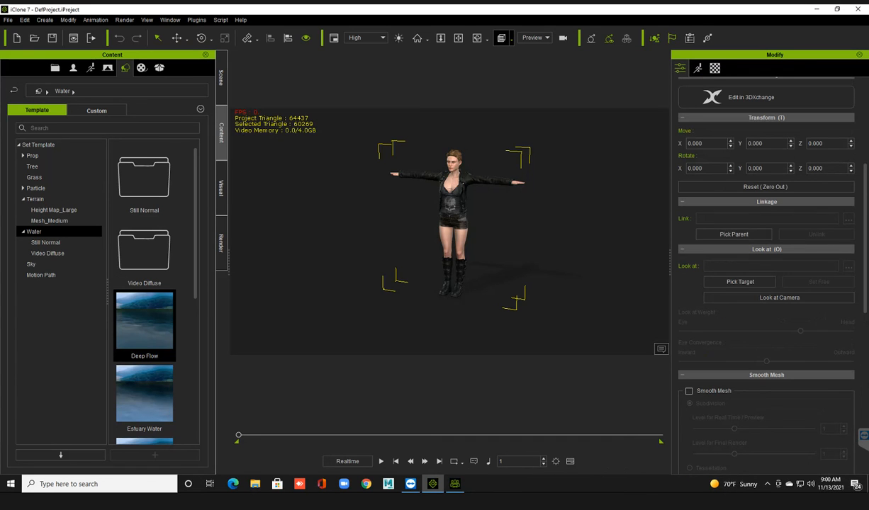
Look over the imported character up close and open the custom Avatar folder of the actor library.
scroll(453, 231, up, 4)
right_drag(453, 231, 494, 203)
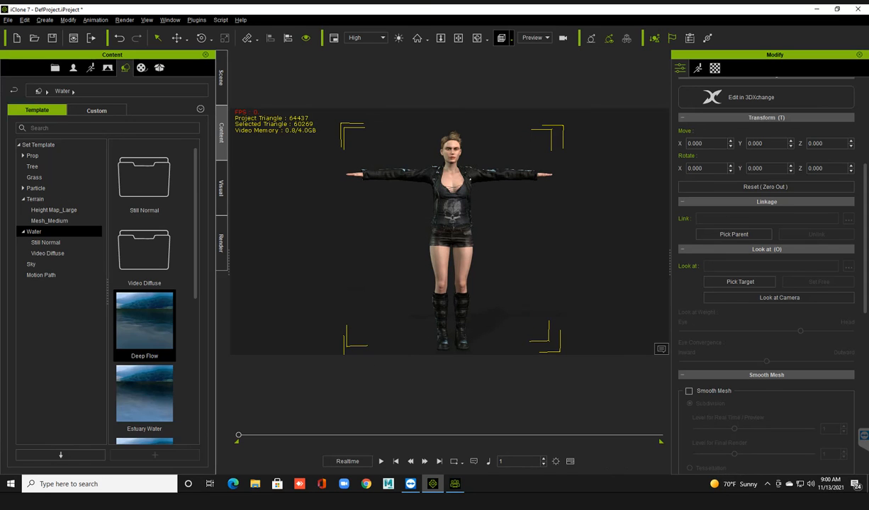
right_drag(494, 203, 492, 212)
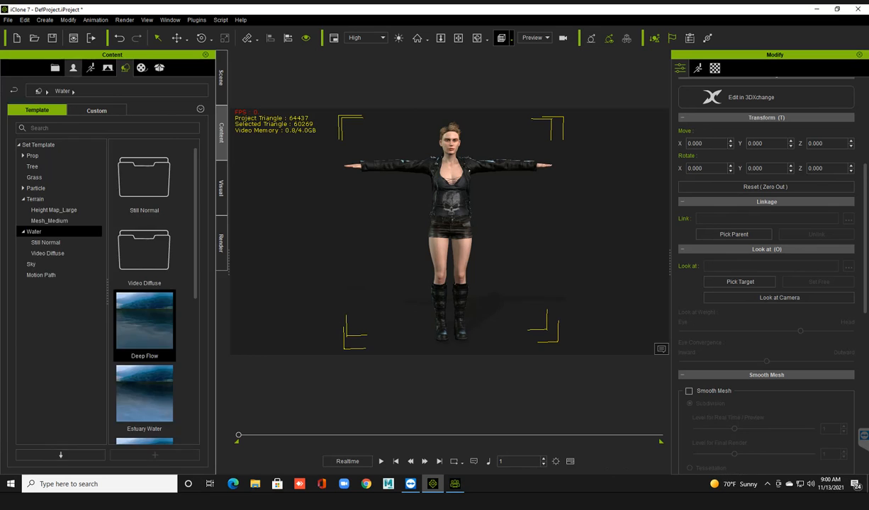
click(73, 68)
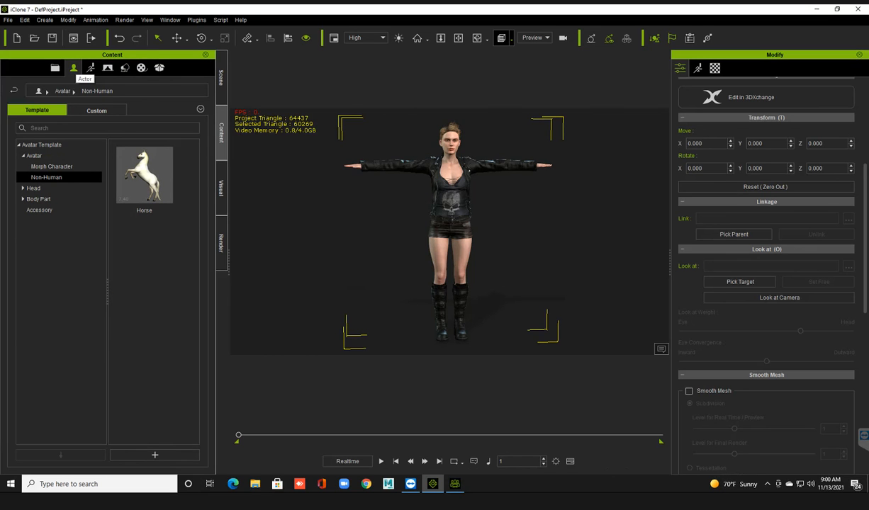
click(96, 110)
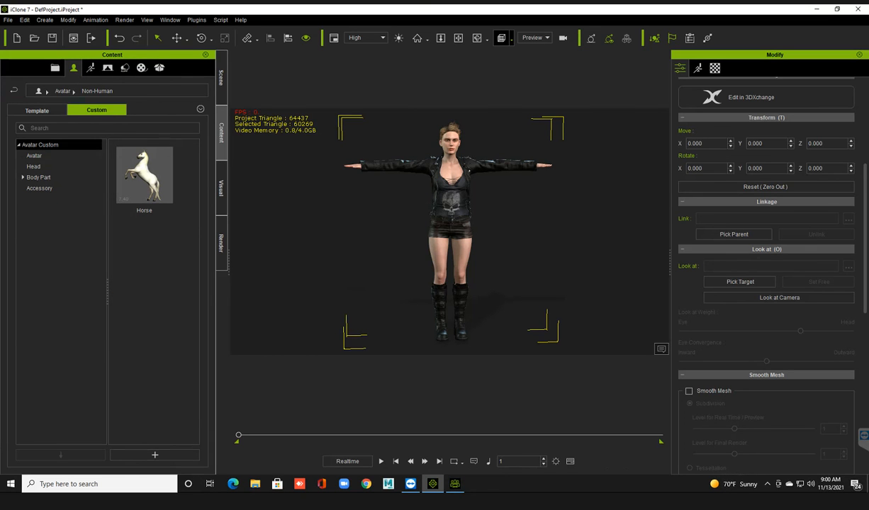
click(35, 156)
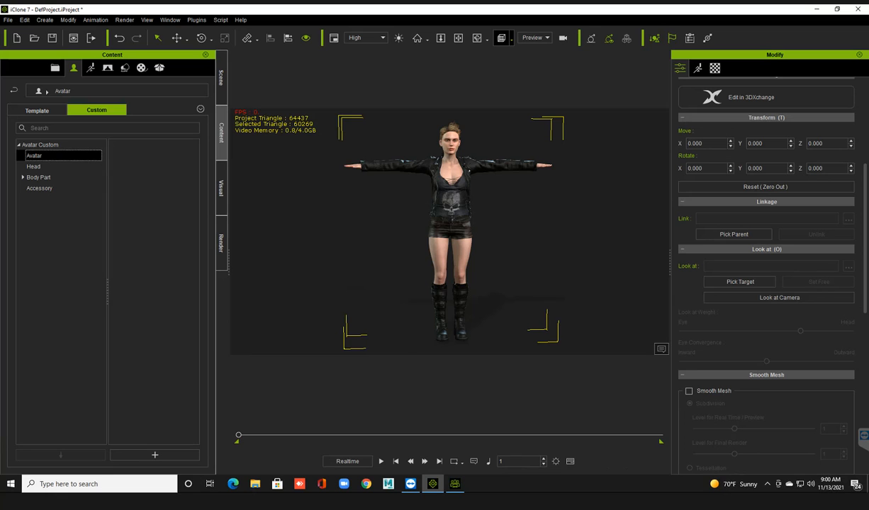
drag(148, 166, 180, 212)
right_click(144, 177)
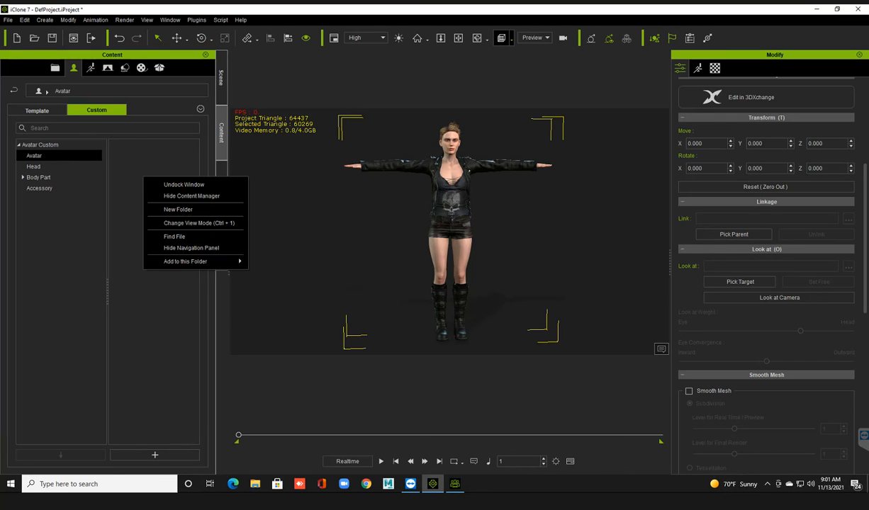
key(Escape)
drag(131, 158, 170, 218)
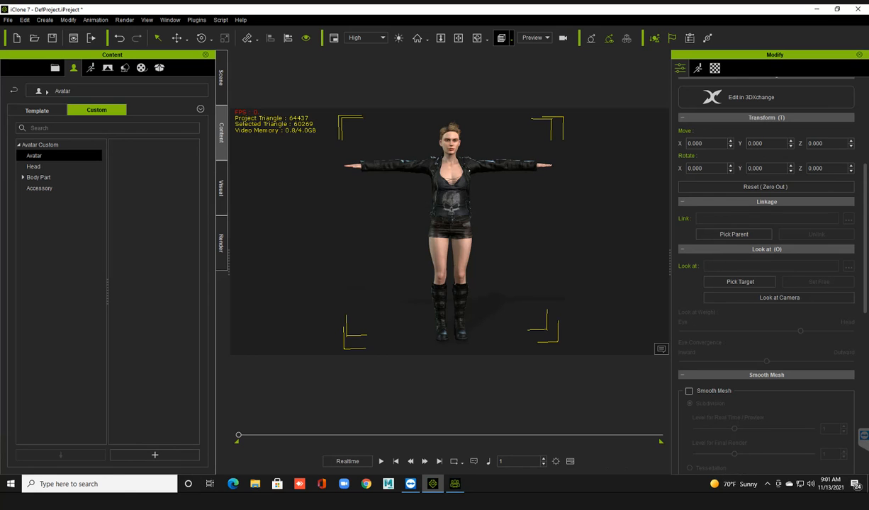
middle_drag(451, 234, 450, 226)
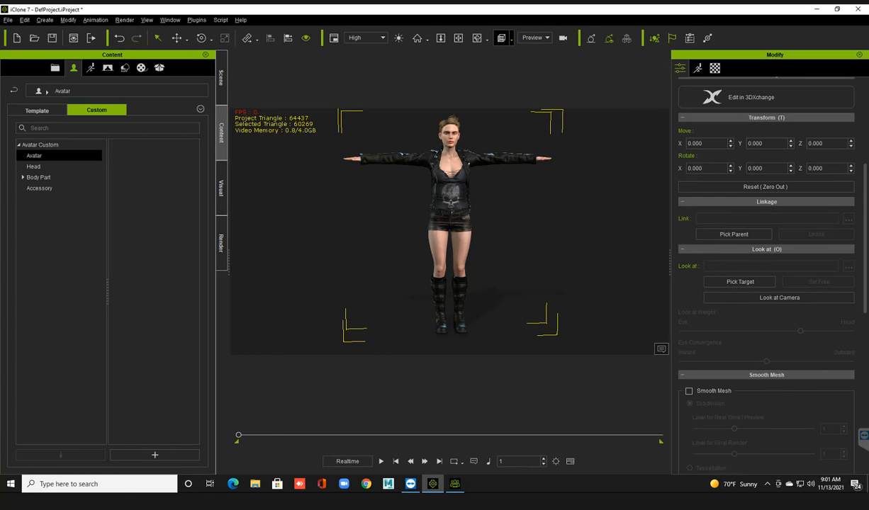
Select the character and add her to the custom Avatar folder under the name "female character".
click(521, 237)
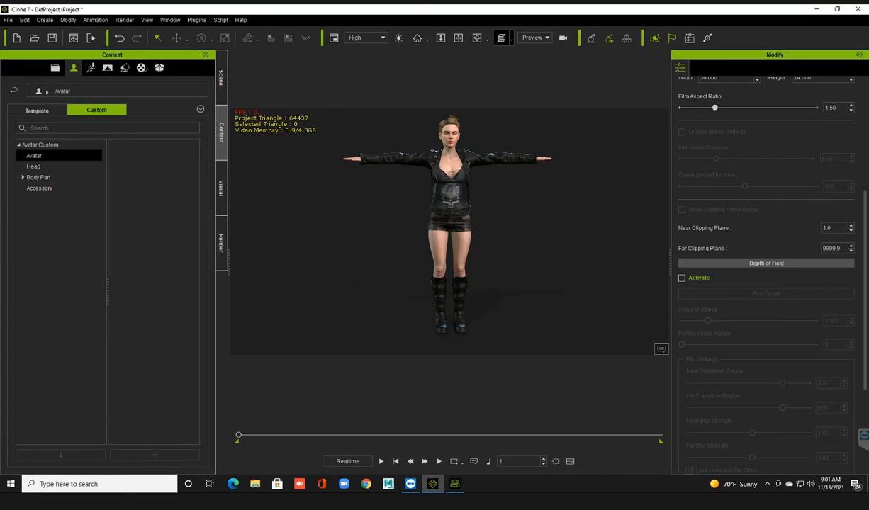
click(450, 195)
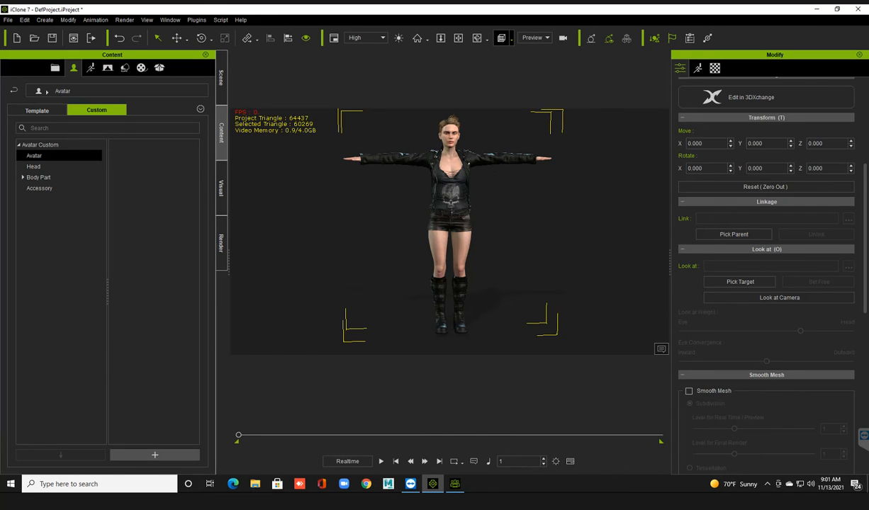
click(154, 454)
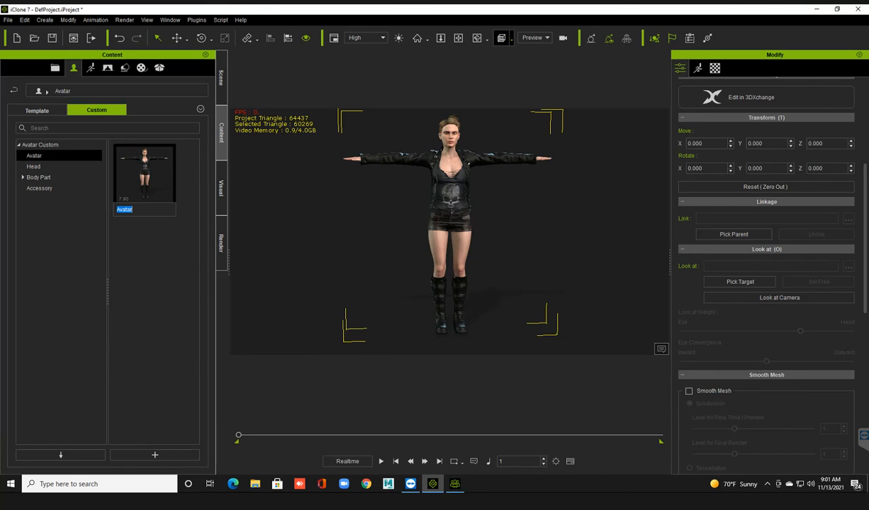
text(female character)
key(Return)
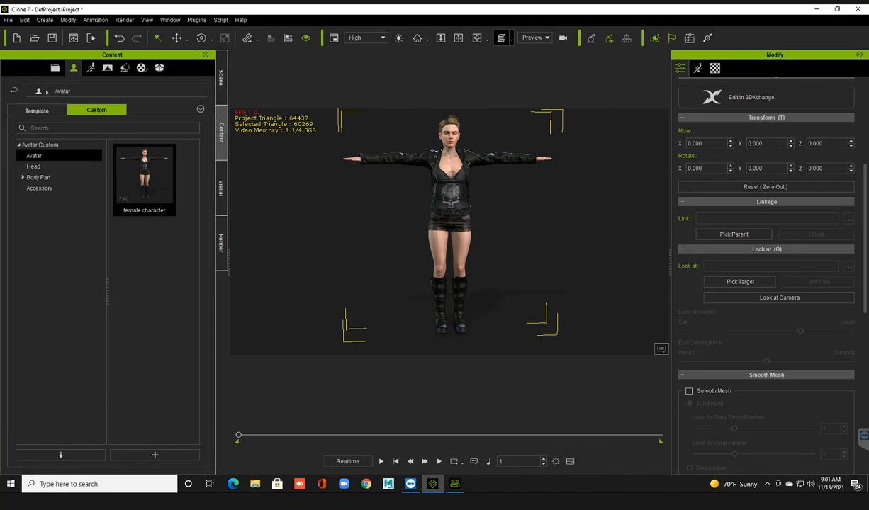
Delete the character from the scene and place the saved "female character" back in from the custom library.
key(Delete)
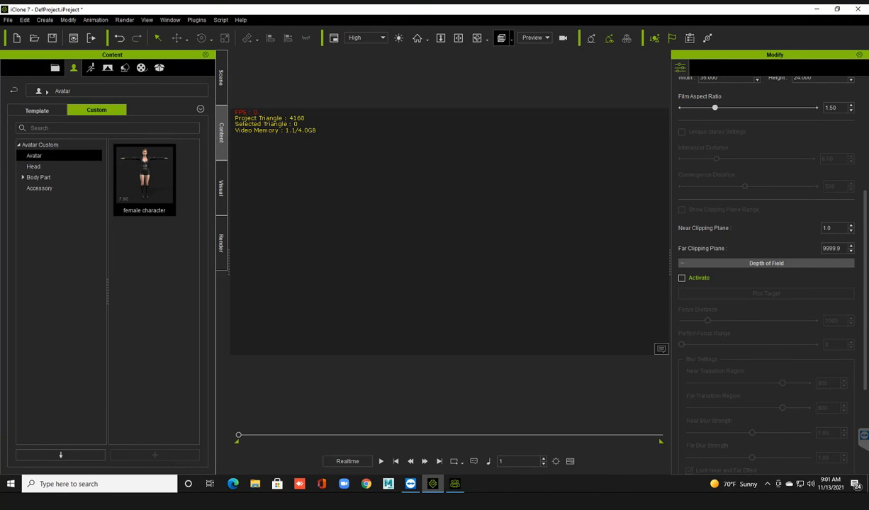
drag(143, 177, 419, 281)
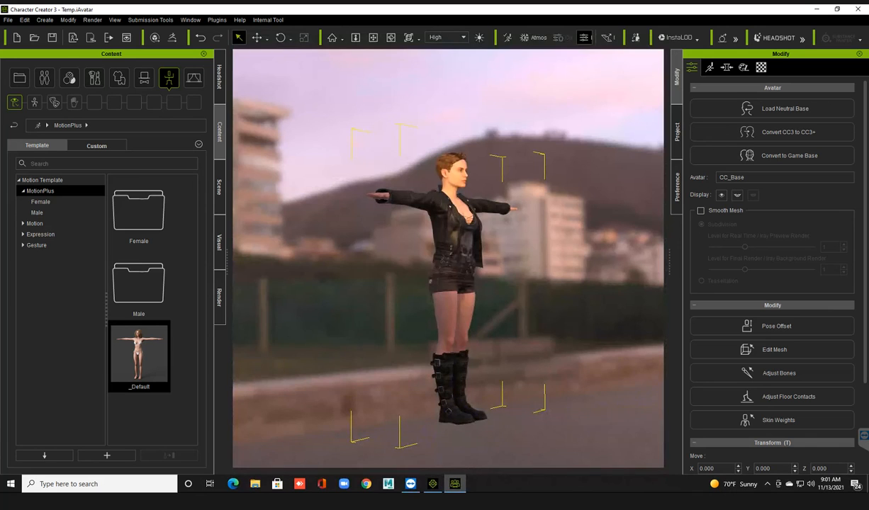
Switch to Character Creator 3 and start a new project.
key(ctrl+n)
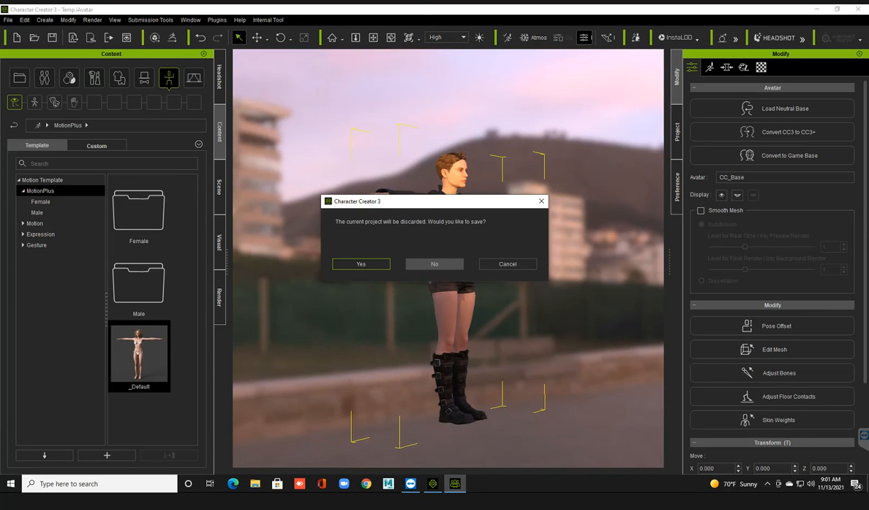